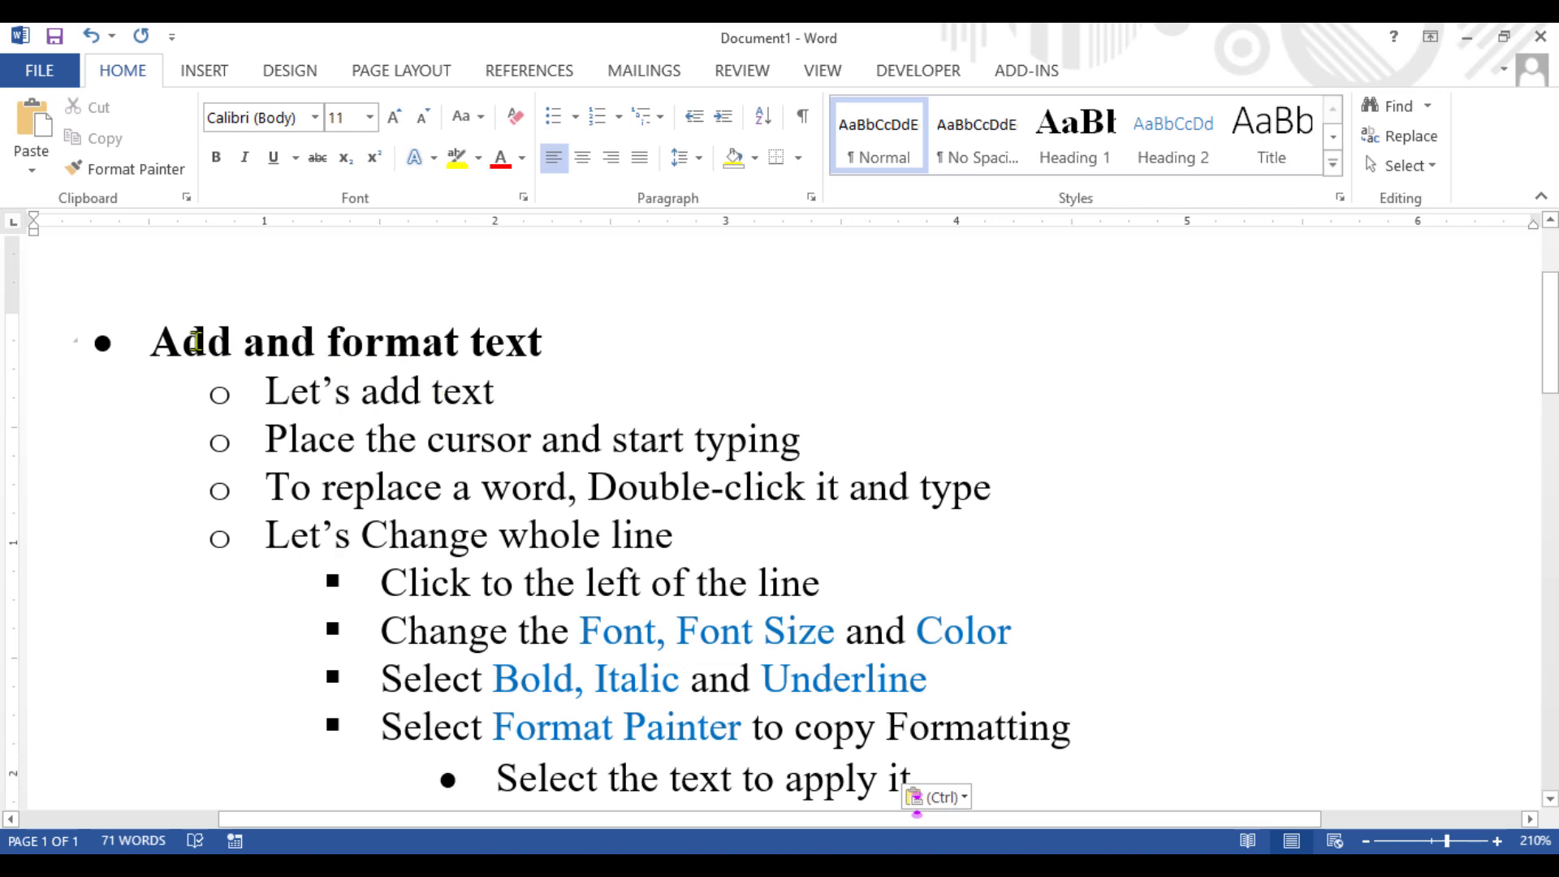
Step: Switch from the notes document to word Practice QNo3.docx and place the cursor in the title line
drag(160, 339, 567, 341)
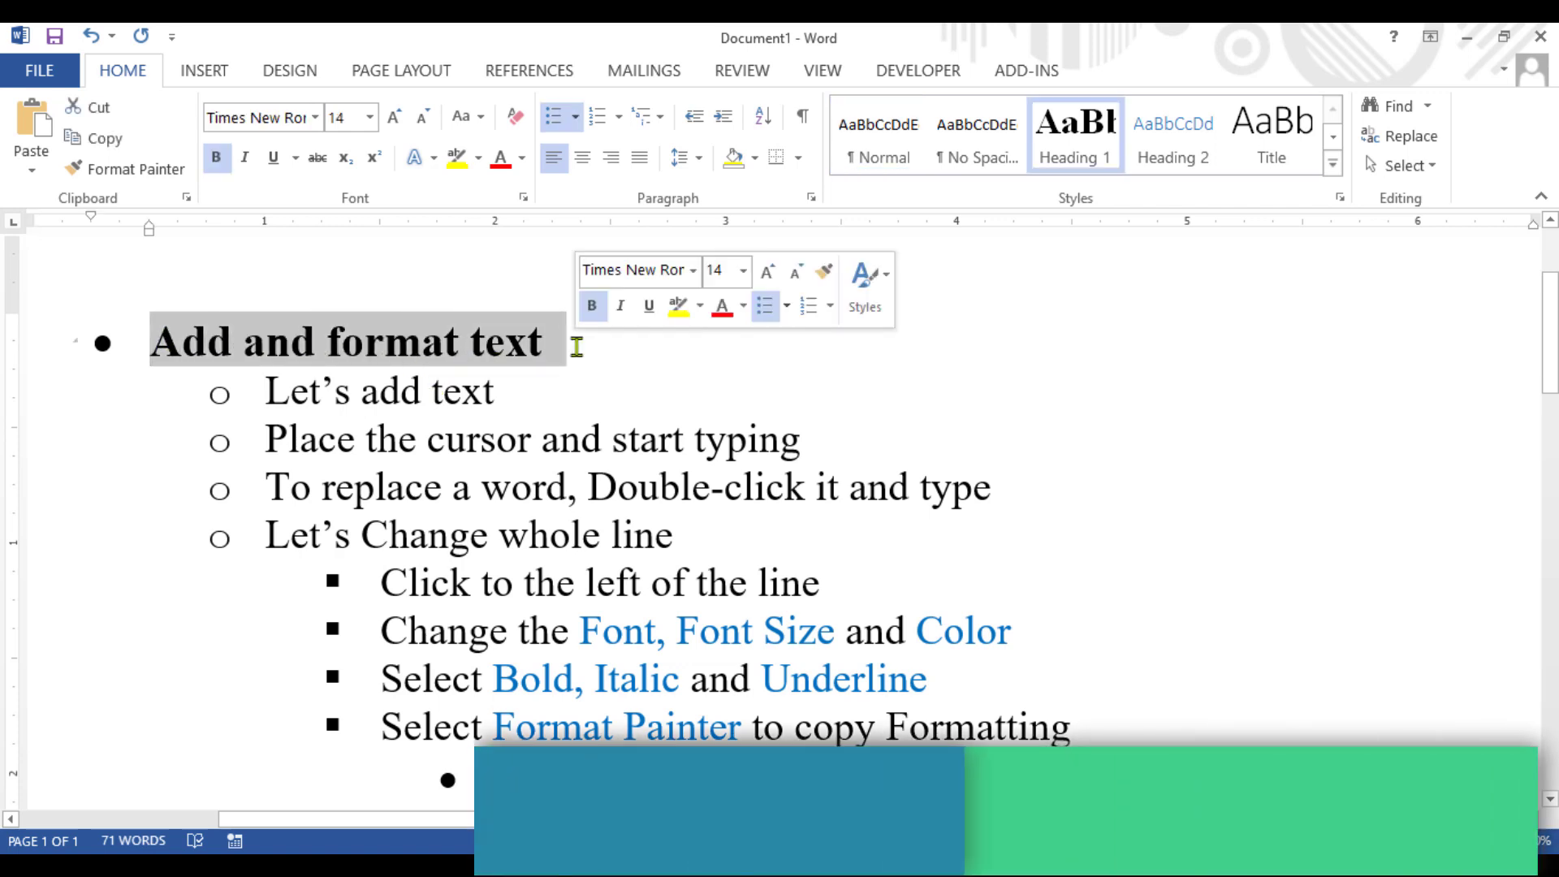
click(638, 360)
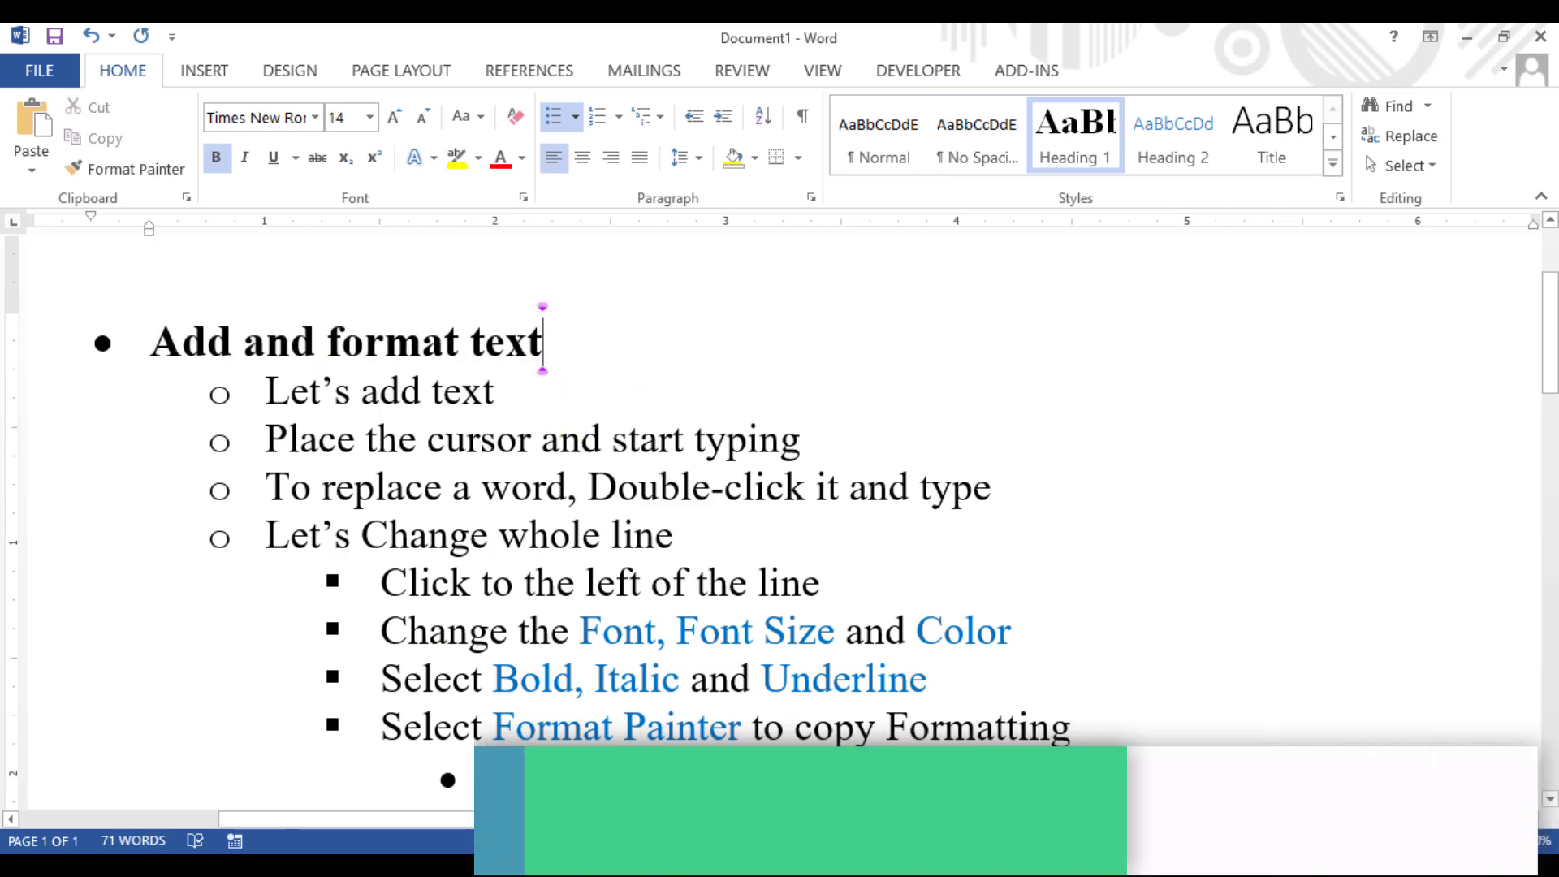
click(799, 866)
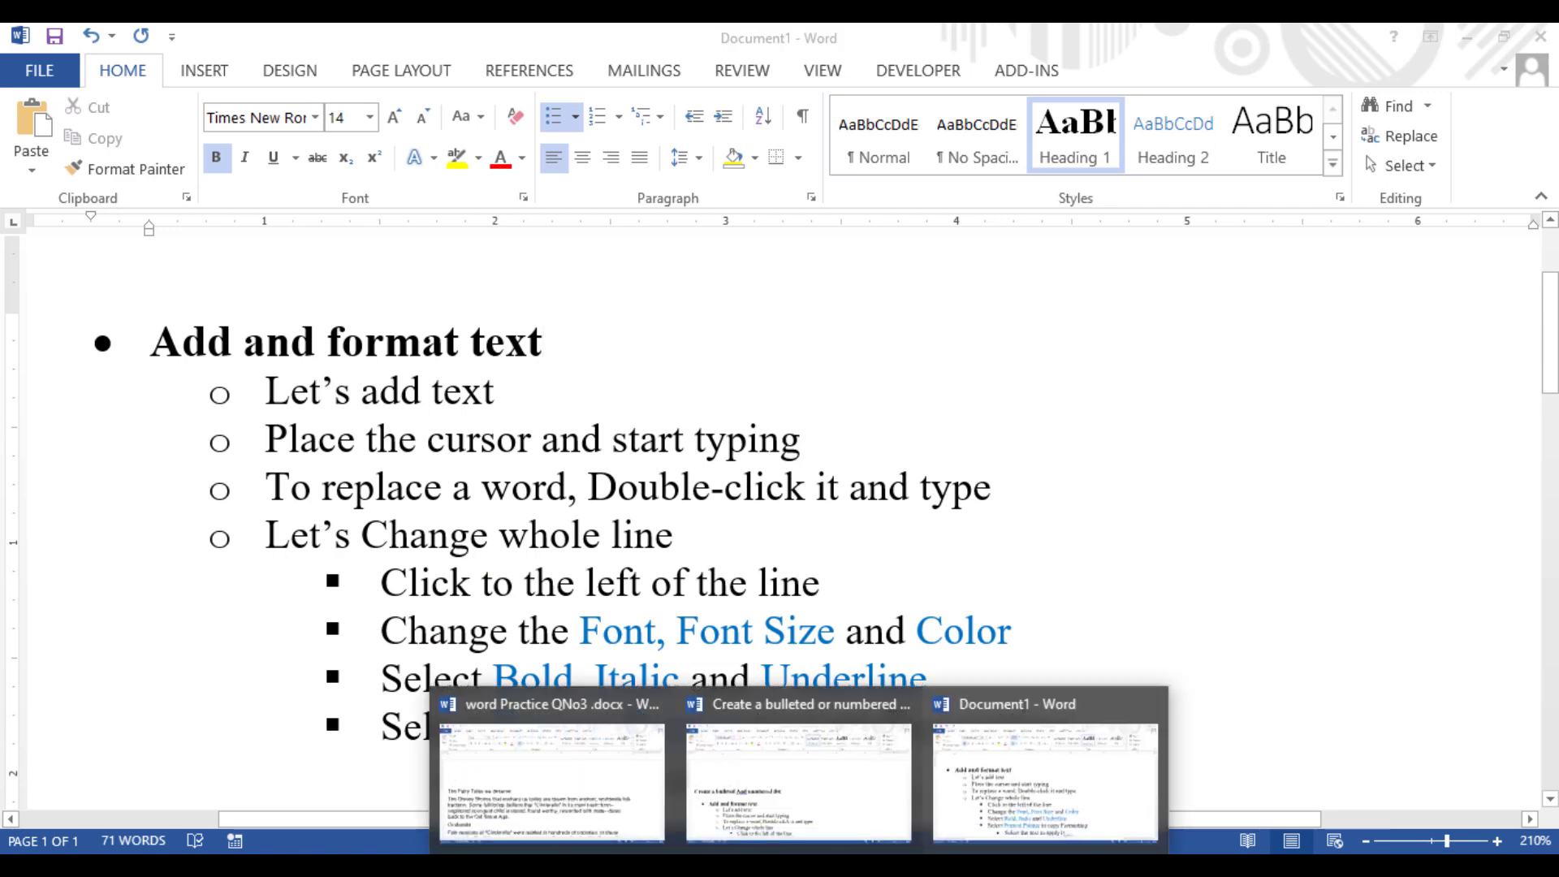
click(540, 781)
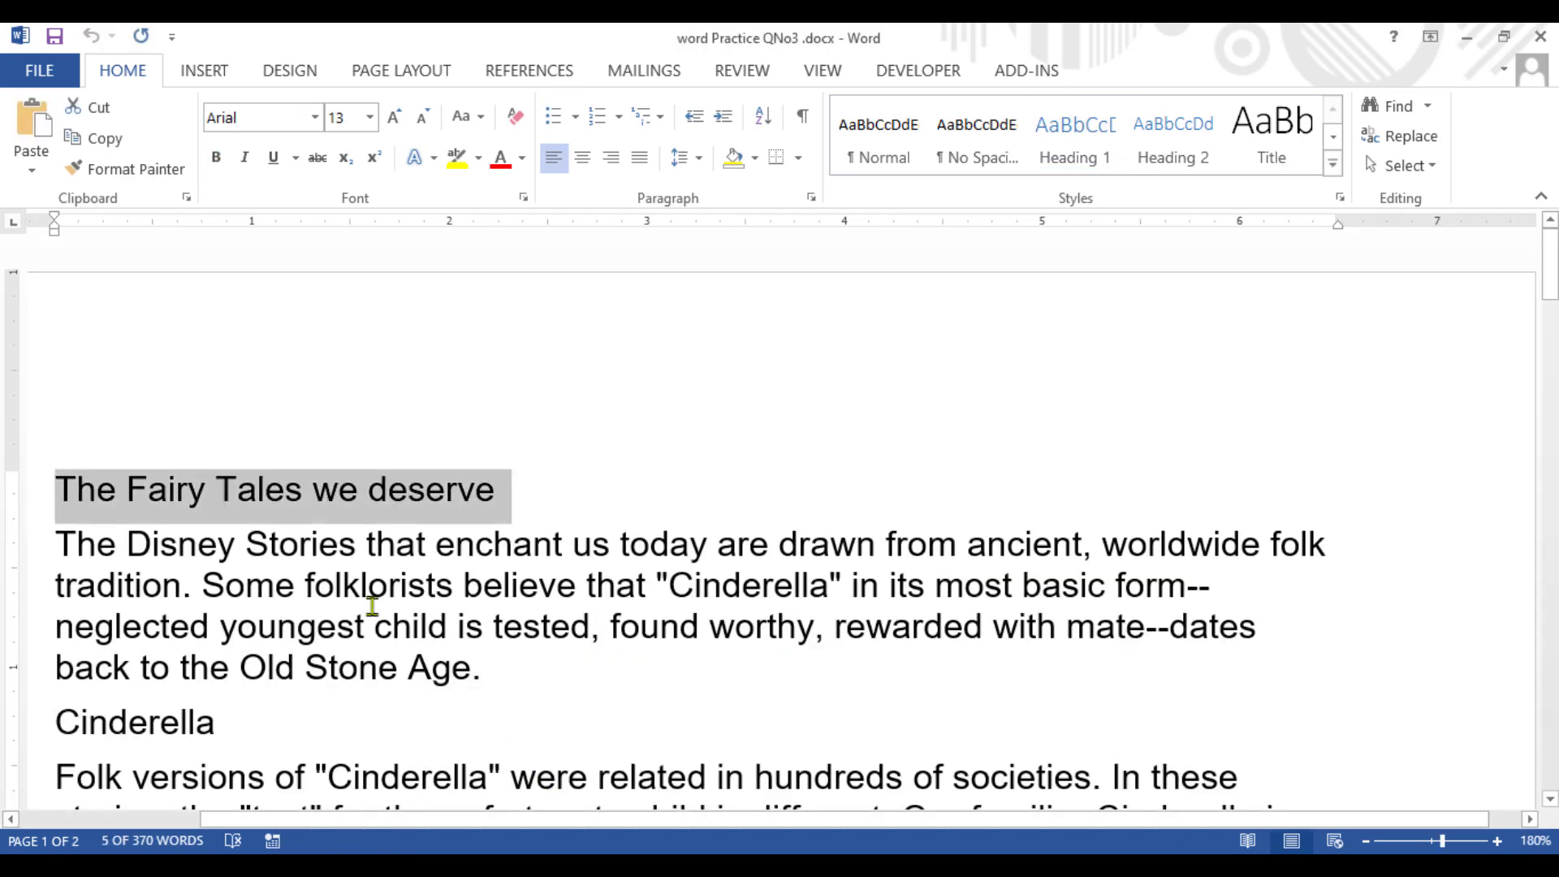
scroll(467, 520, down, 1)
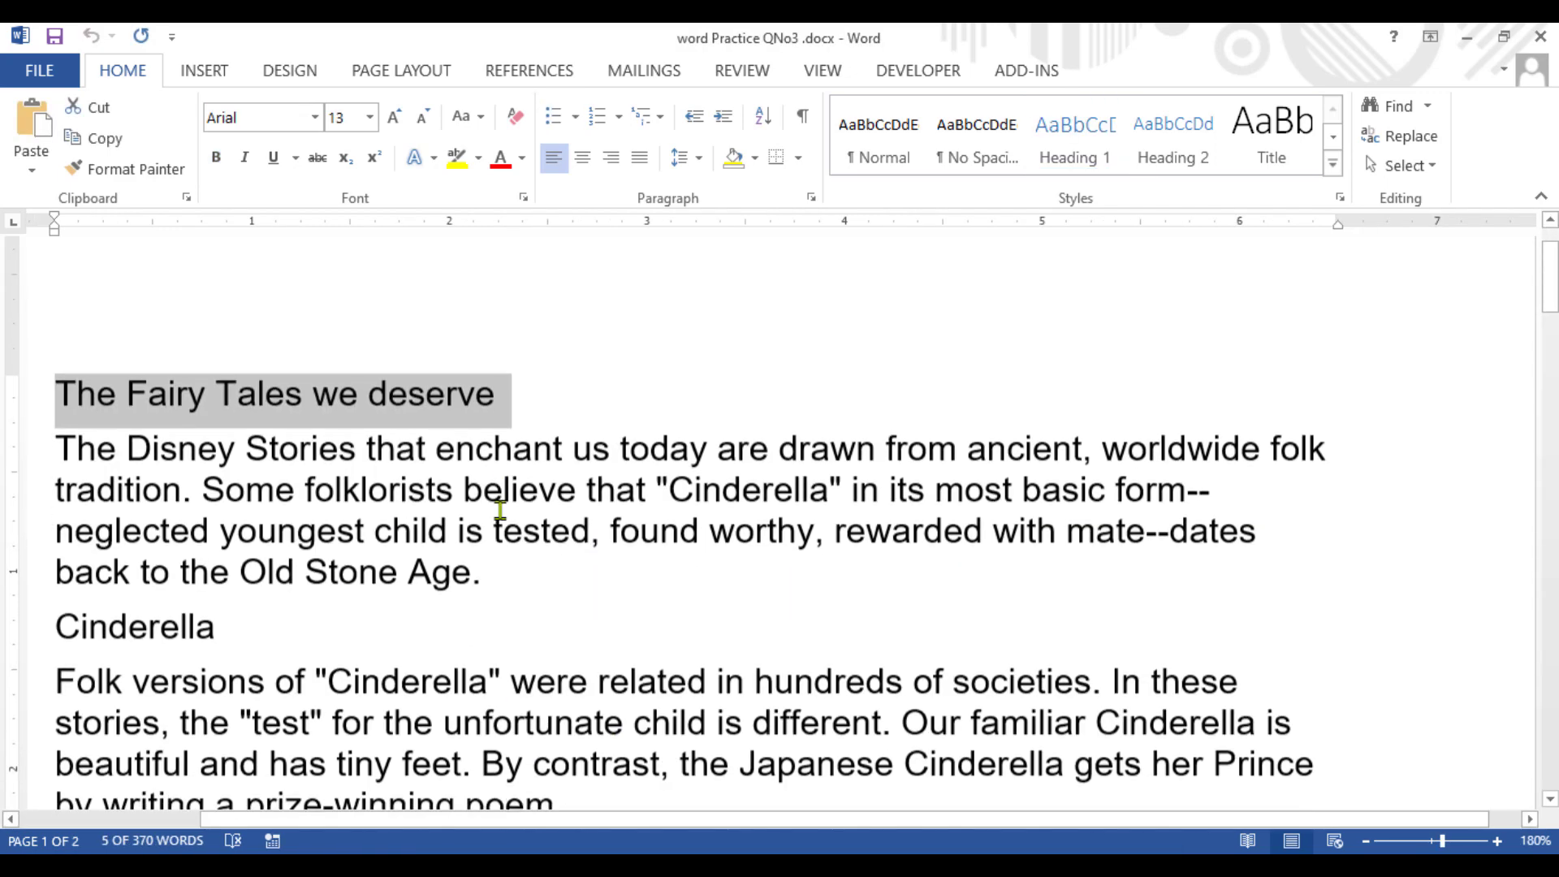
click(440, 502)
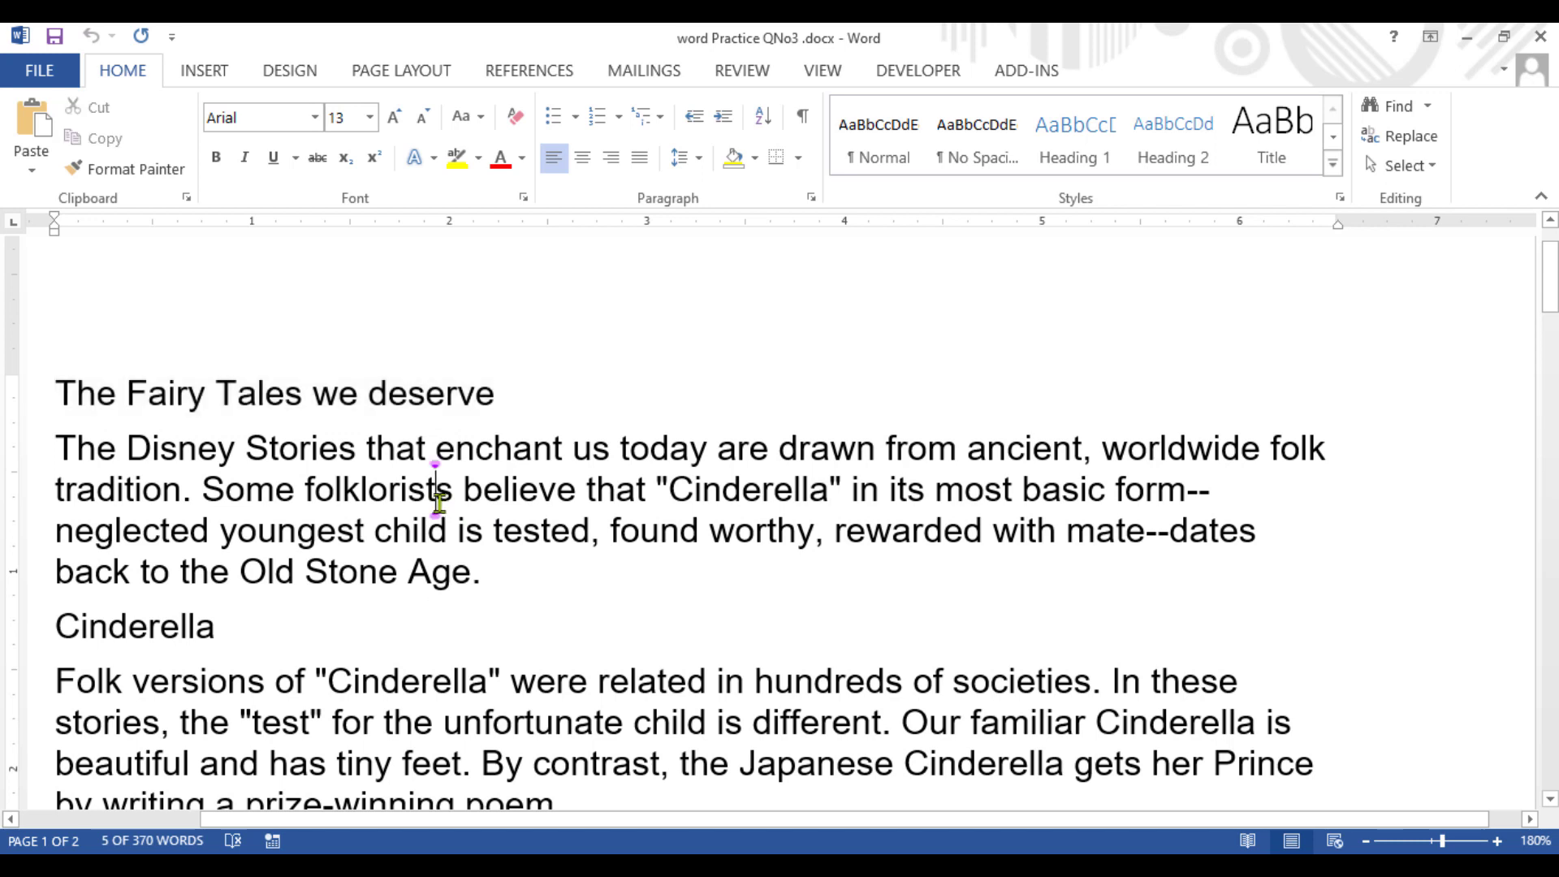
click(312, 394)
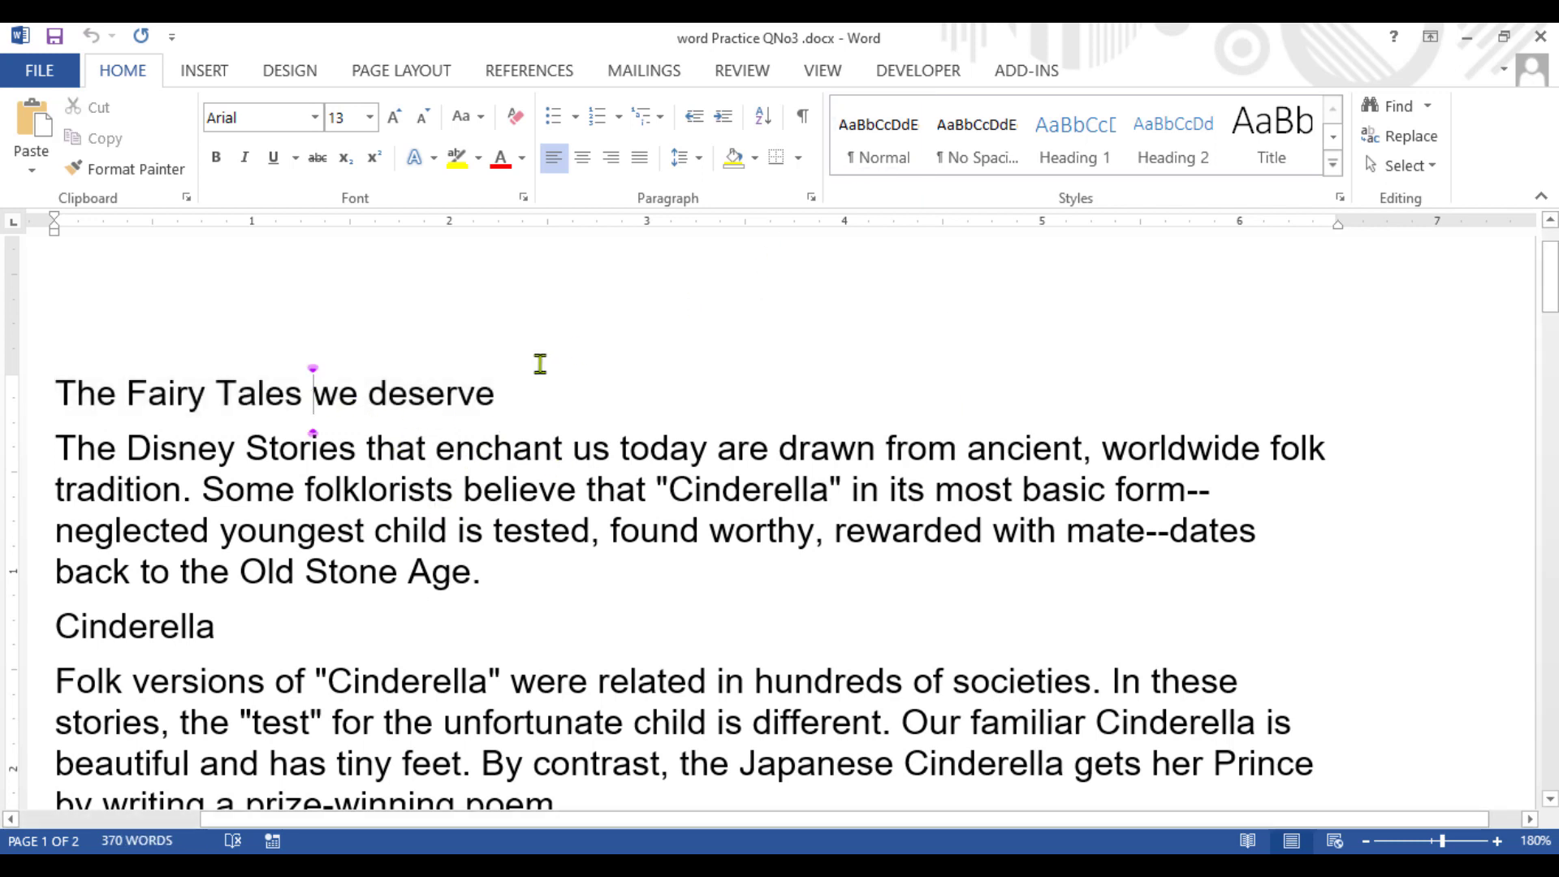
Step: Add the words "This one" at the end of the title line "The Fairy Tales we deserve"
click(511, 391)
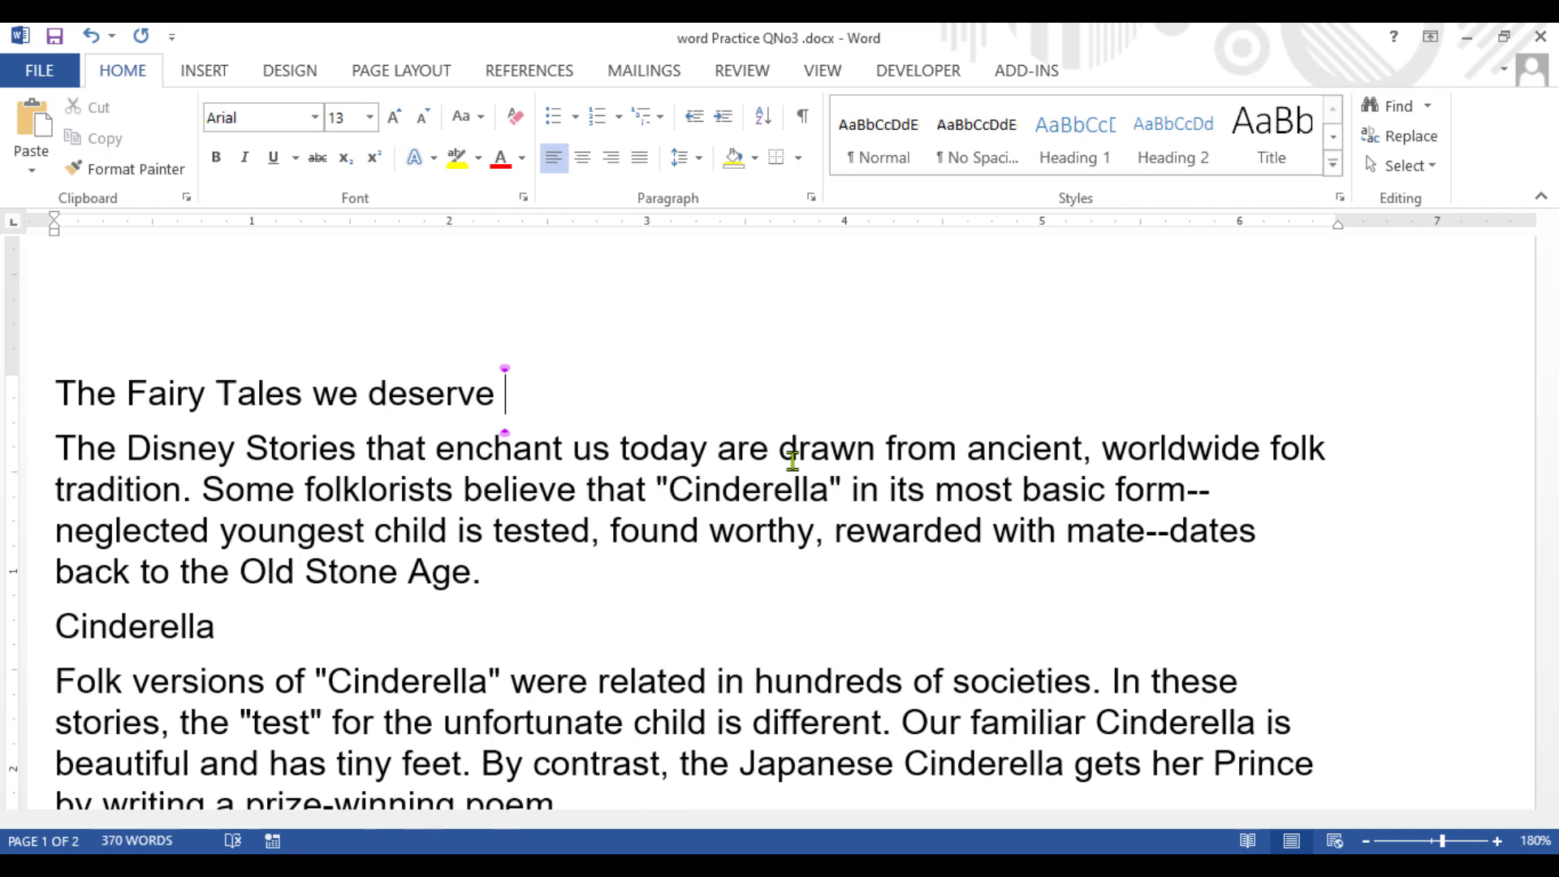
text(Y)
key(BackSpace)
text(Tis)
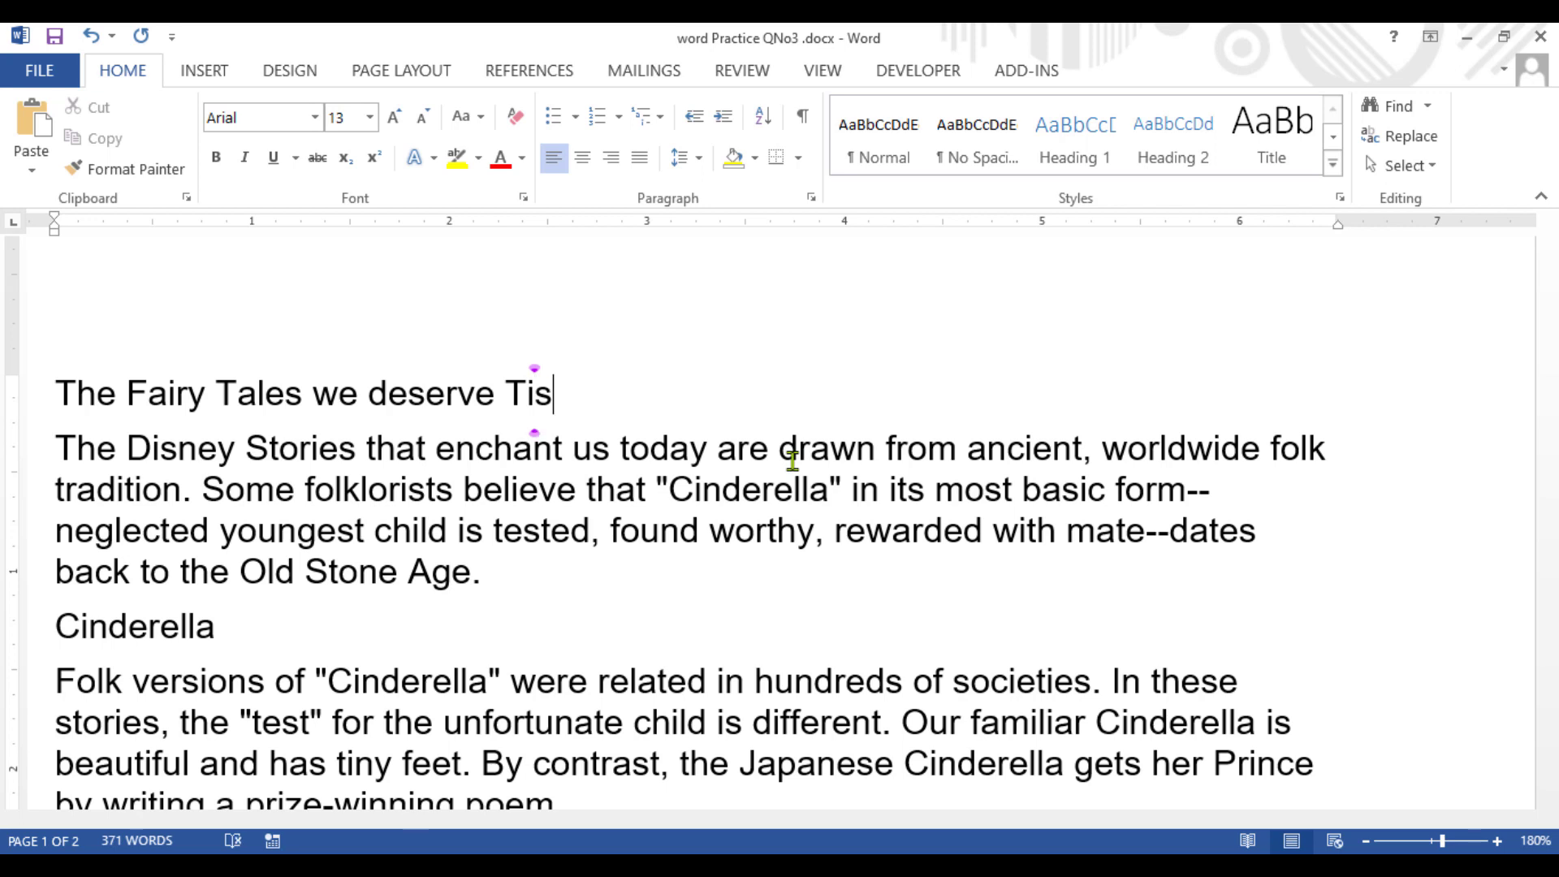
key(BackSpace)
key(BackSpace)
text(i)
key(BackSpace)
text(his )
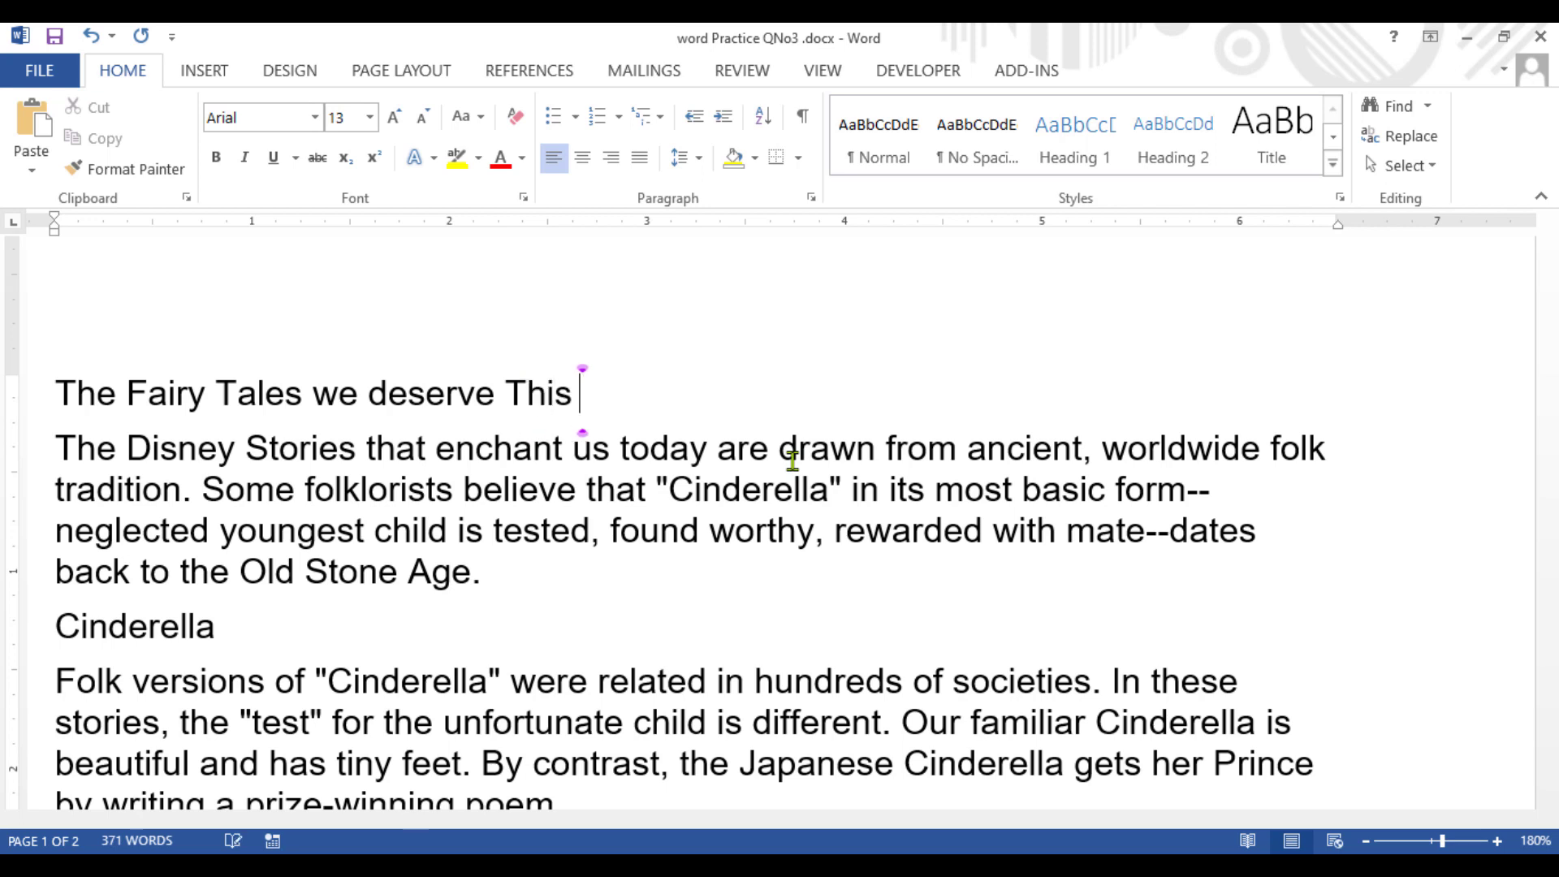
text(on)
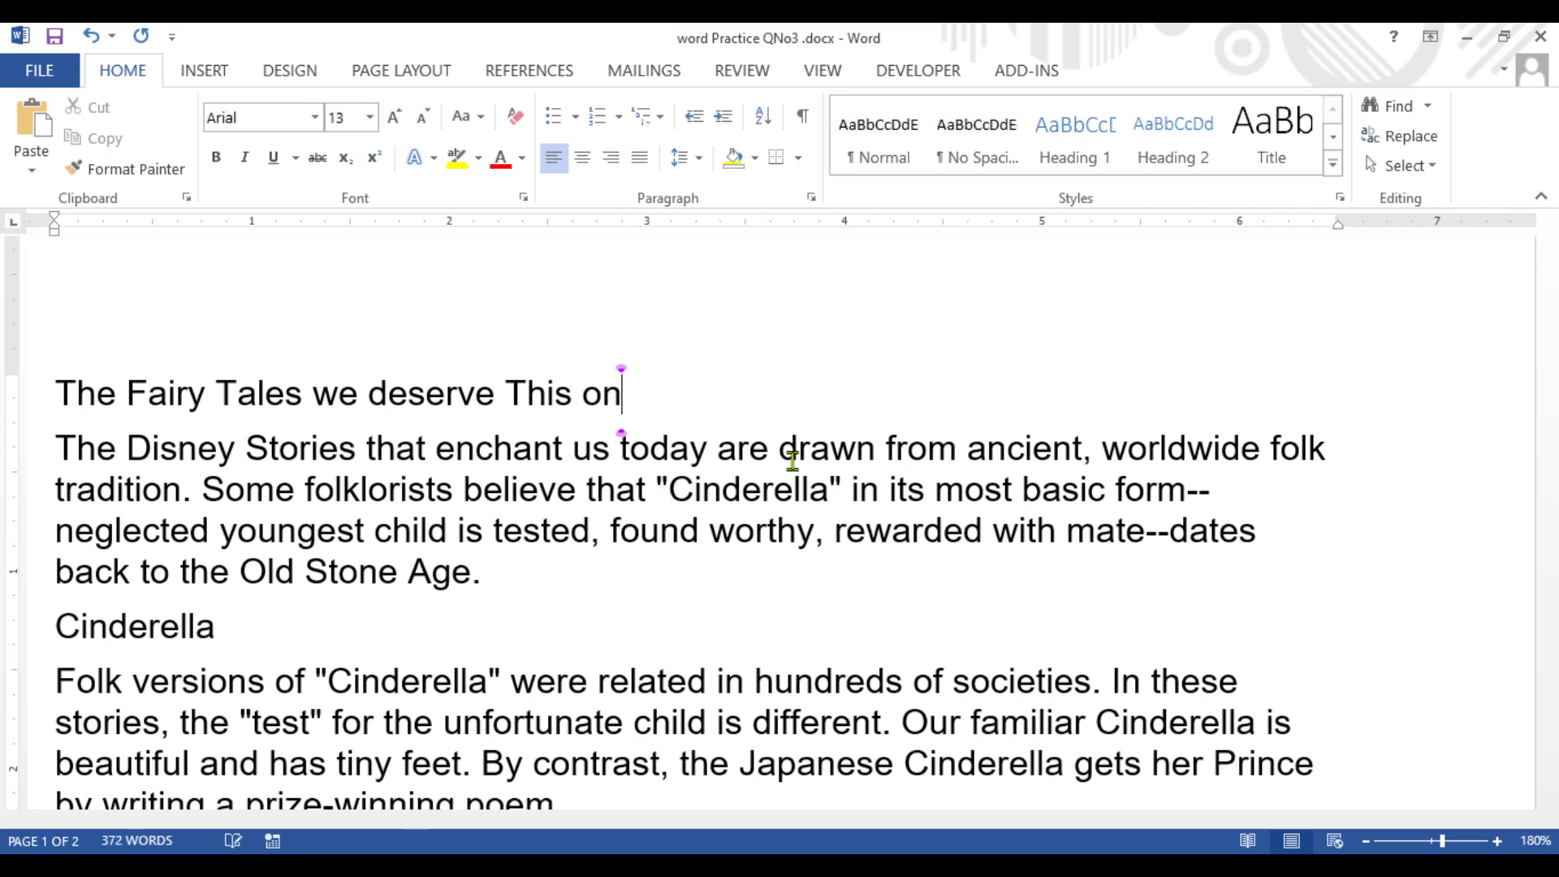
text(e)
Step: Insert the text "agh" after the word "folklorists" in the first body paragraph
click(454, 491)
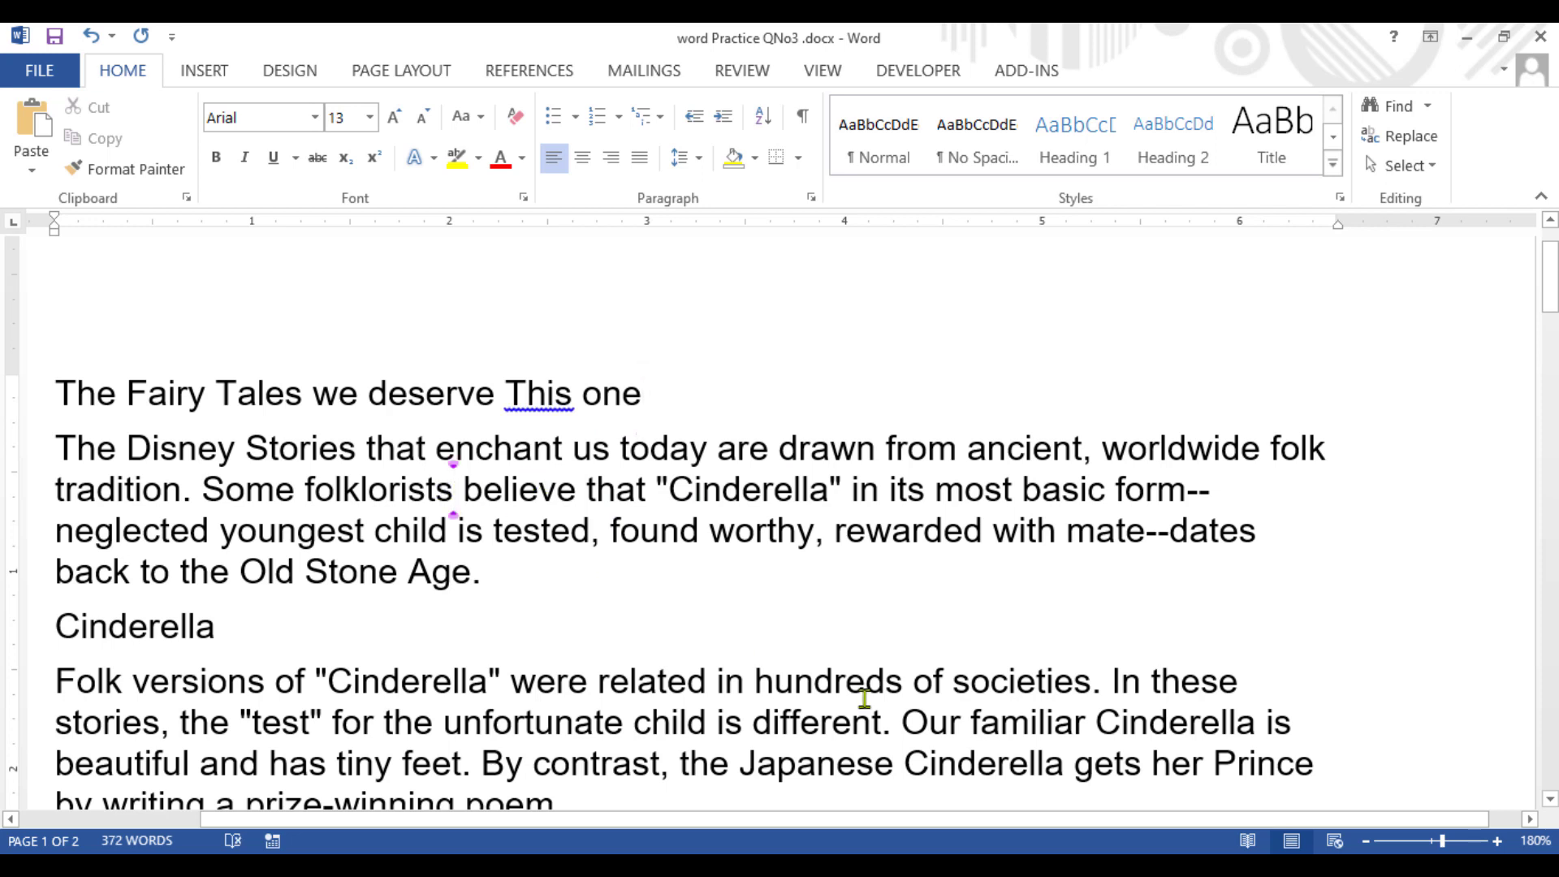
text(agh)
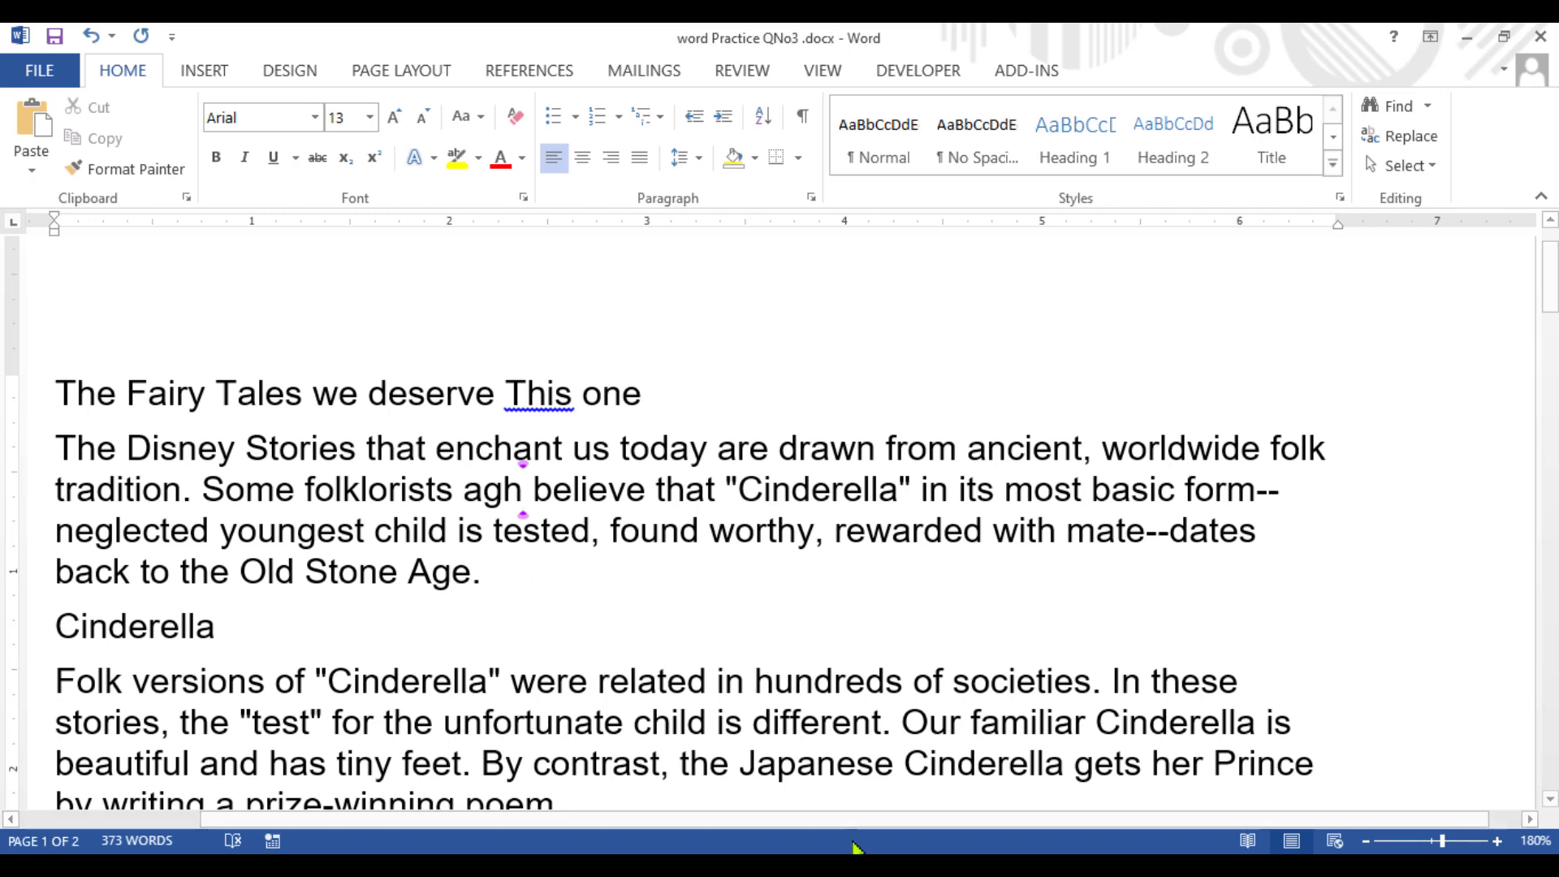
Step: Consult the "Add and format text" outline in Document1, and return to word Practice QNo3.docx
mouse_move(800, 865)
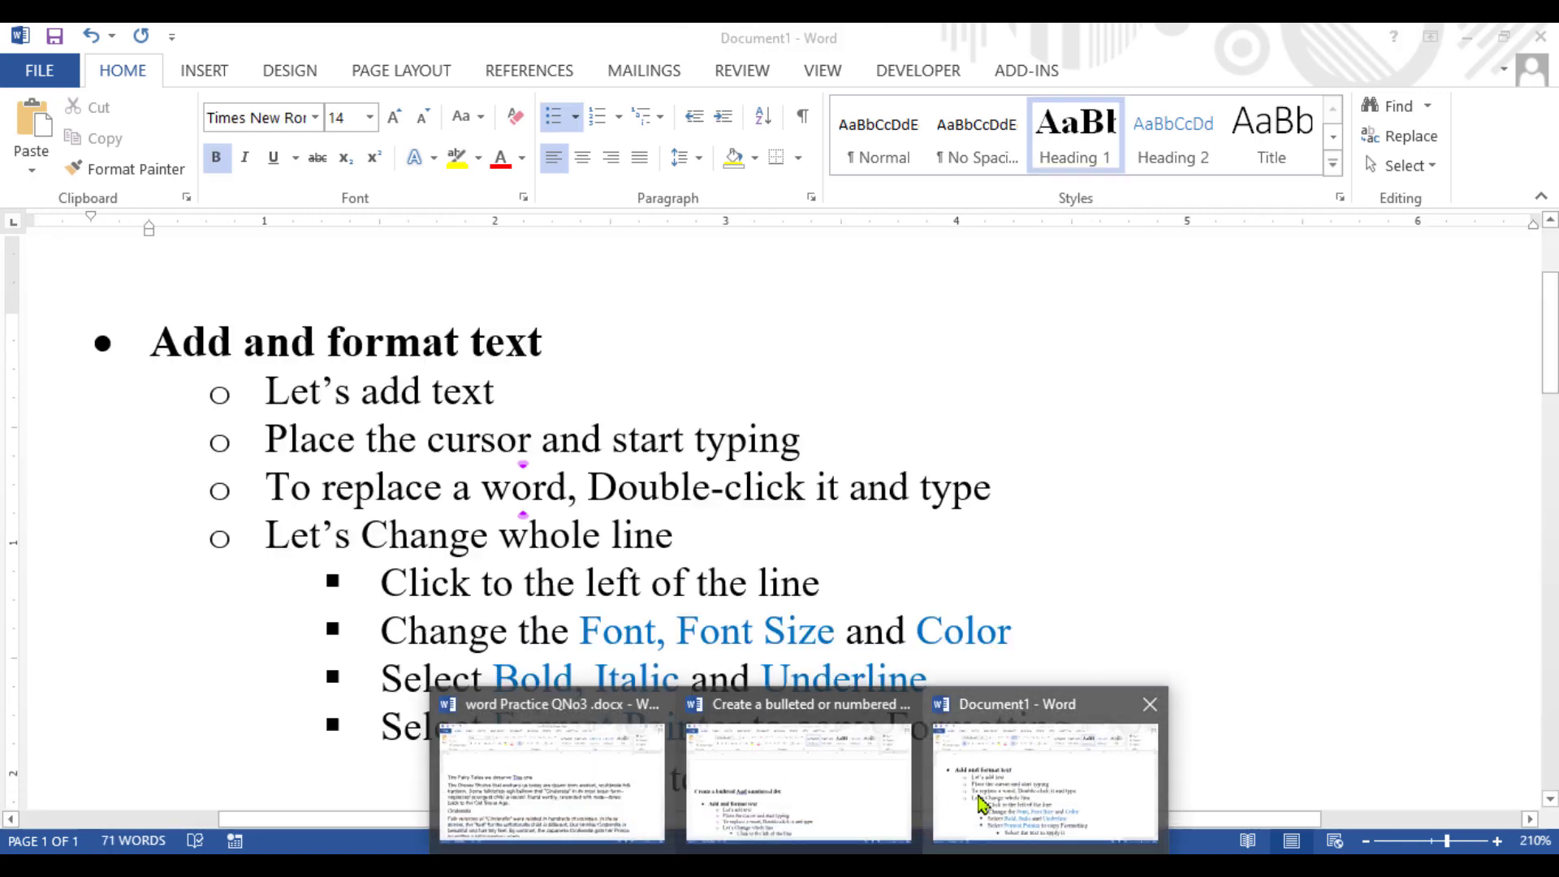
click(1046, 780)
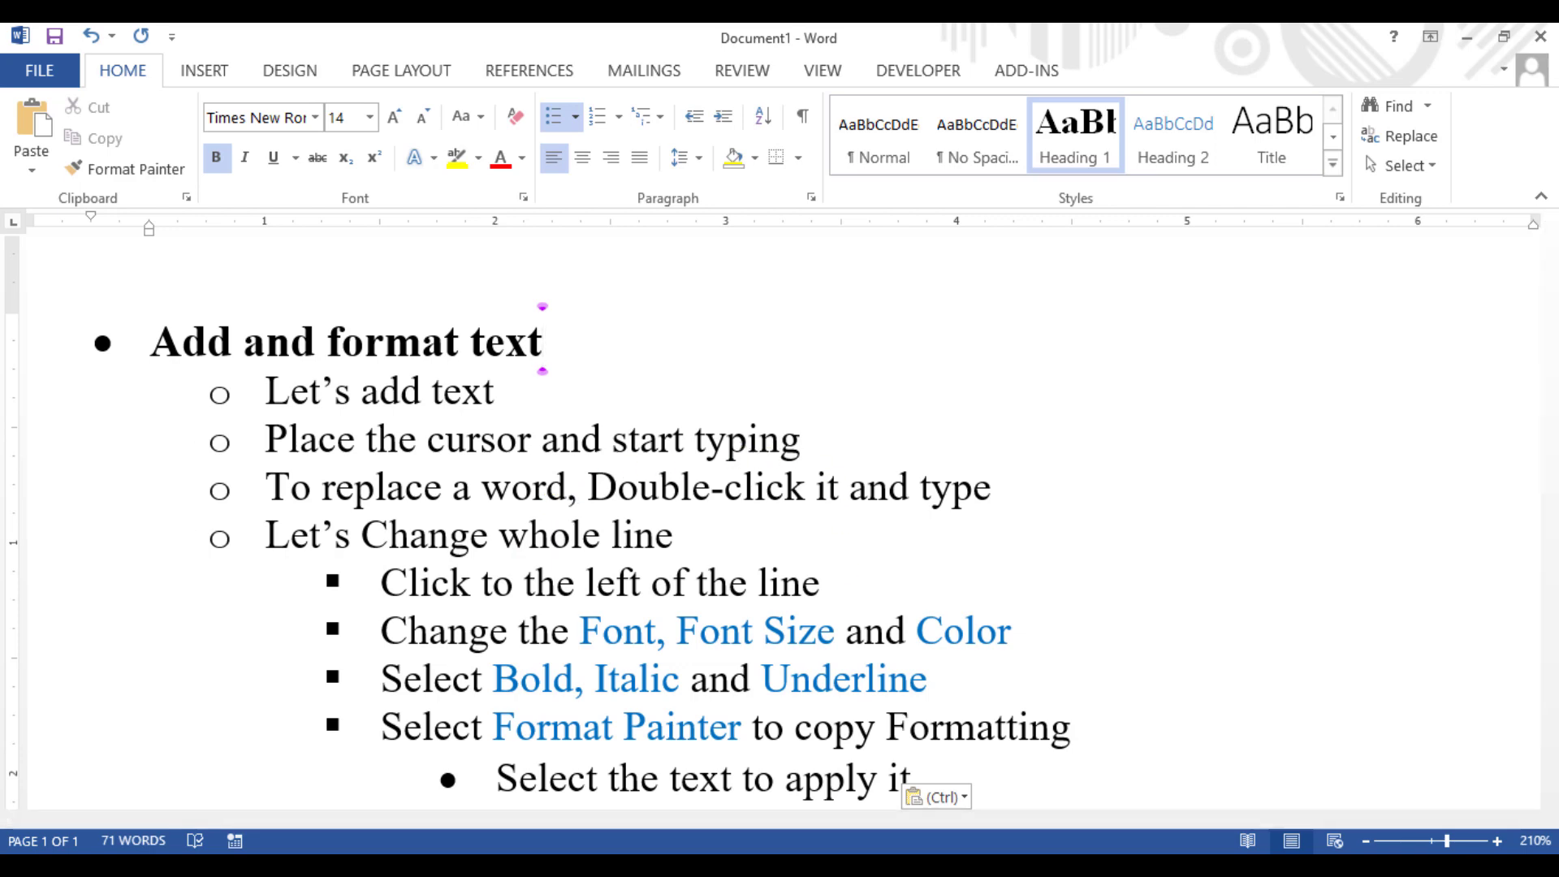
click(791, 864)
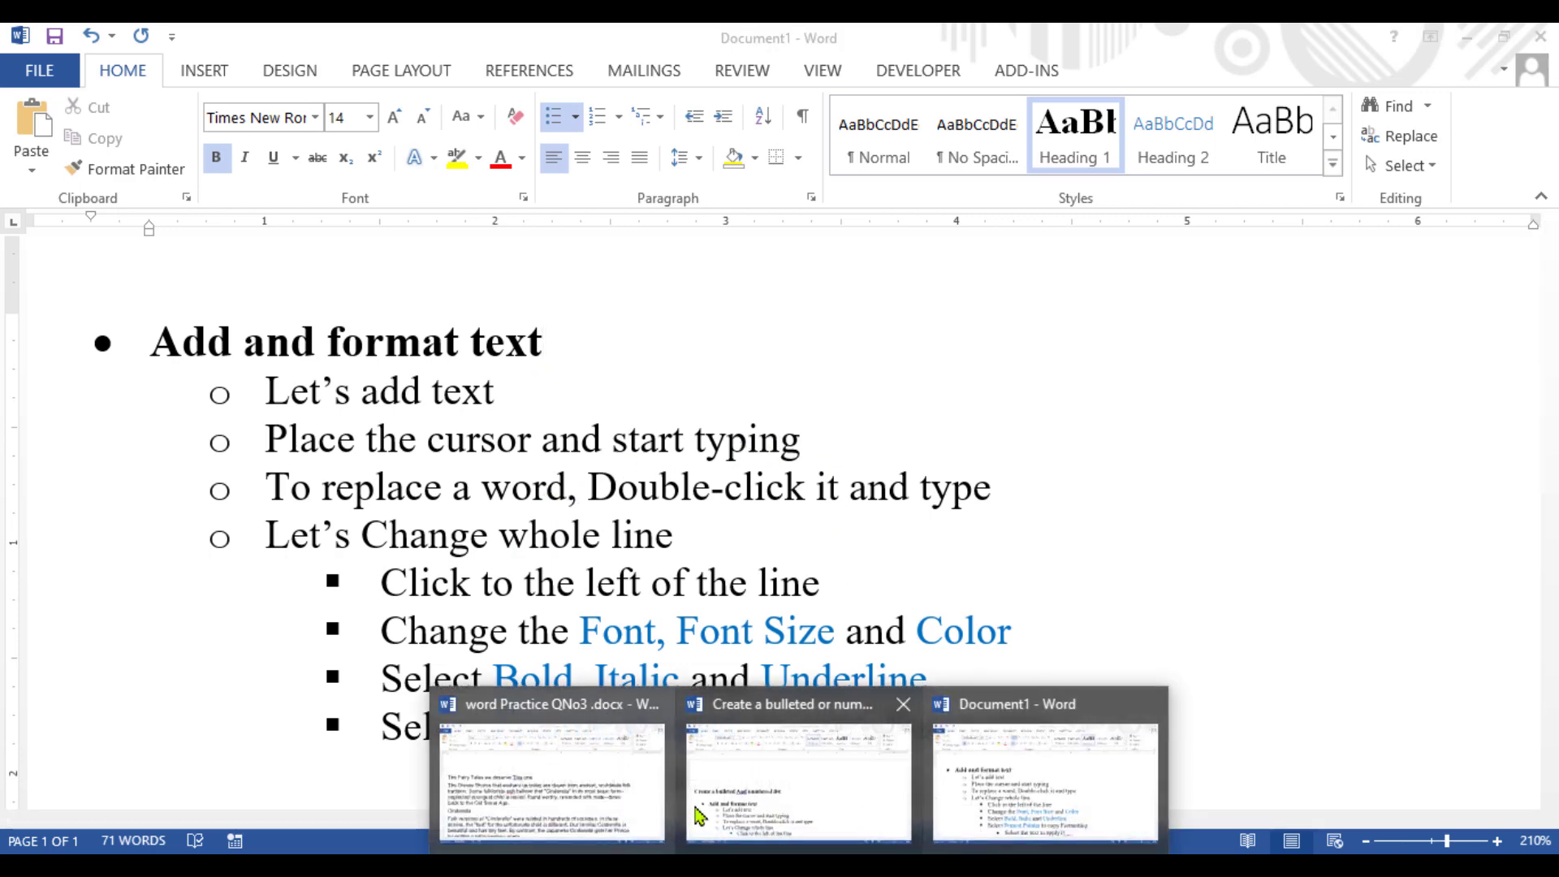
click(589, 802)
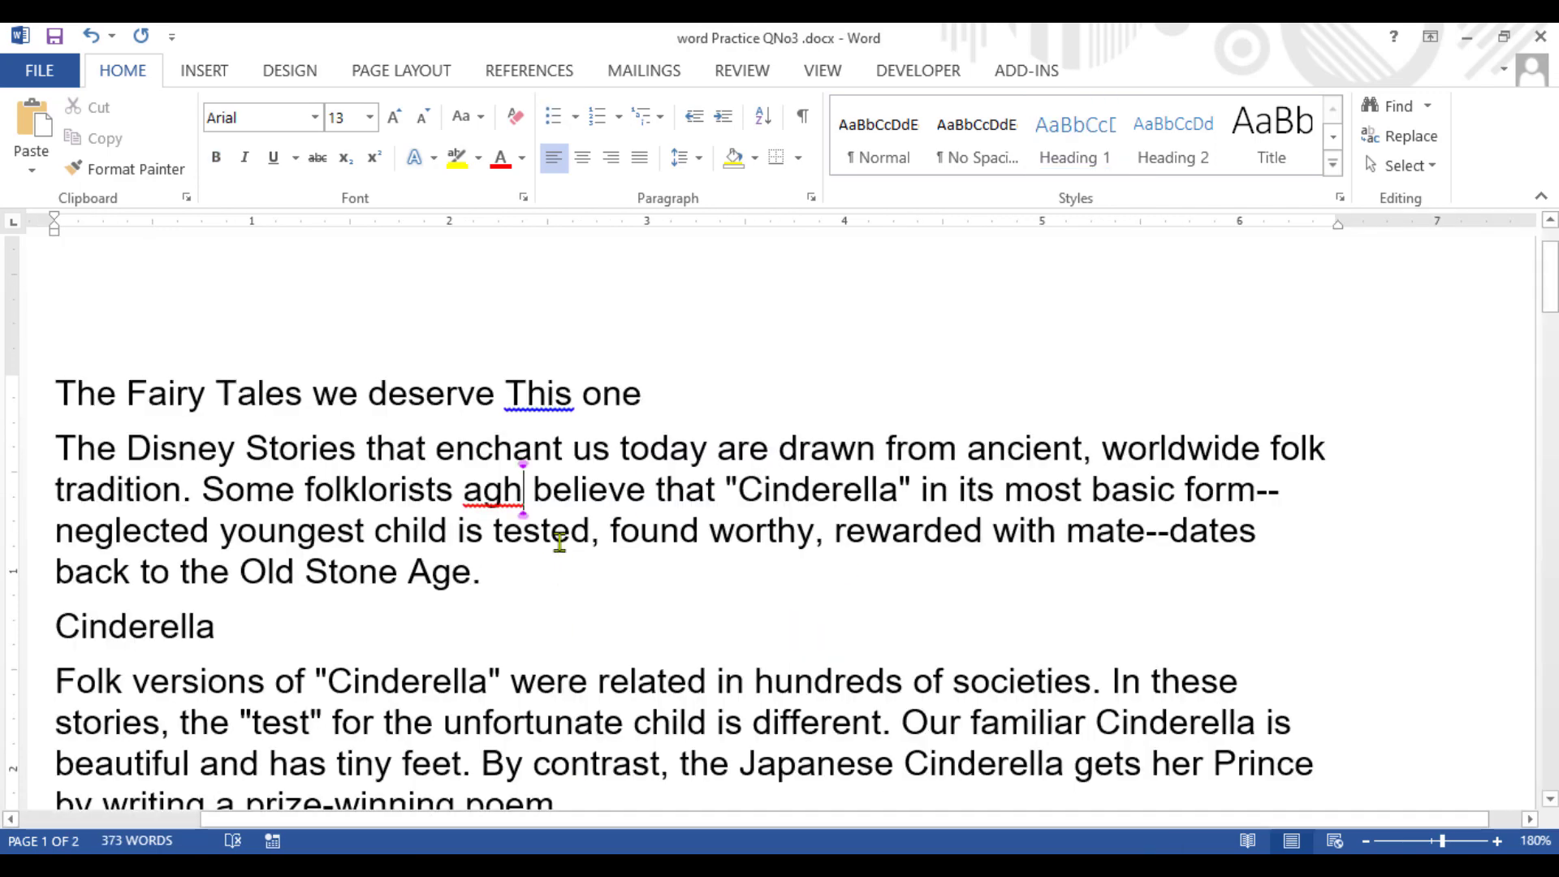
Step: Move the text cursor character by character and line by line through the first body paragraph
click(730, 489)
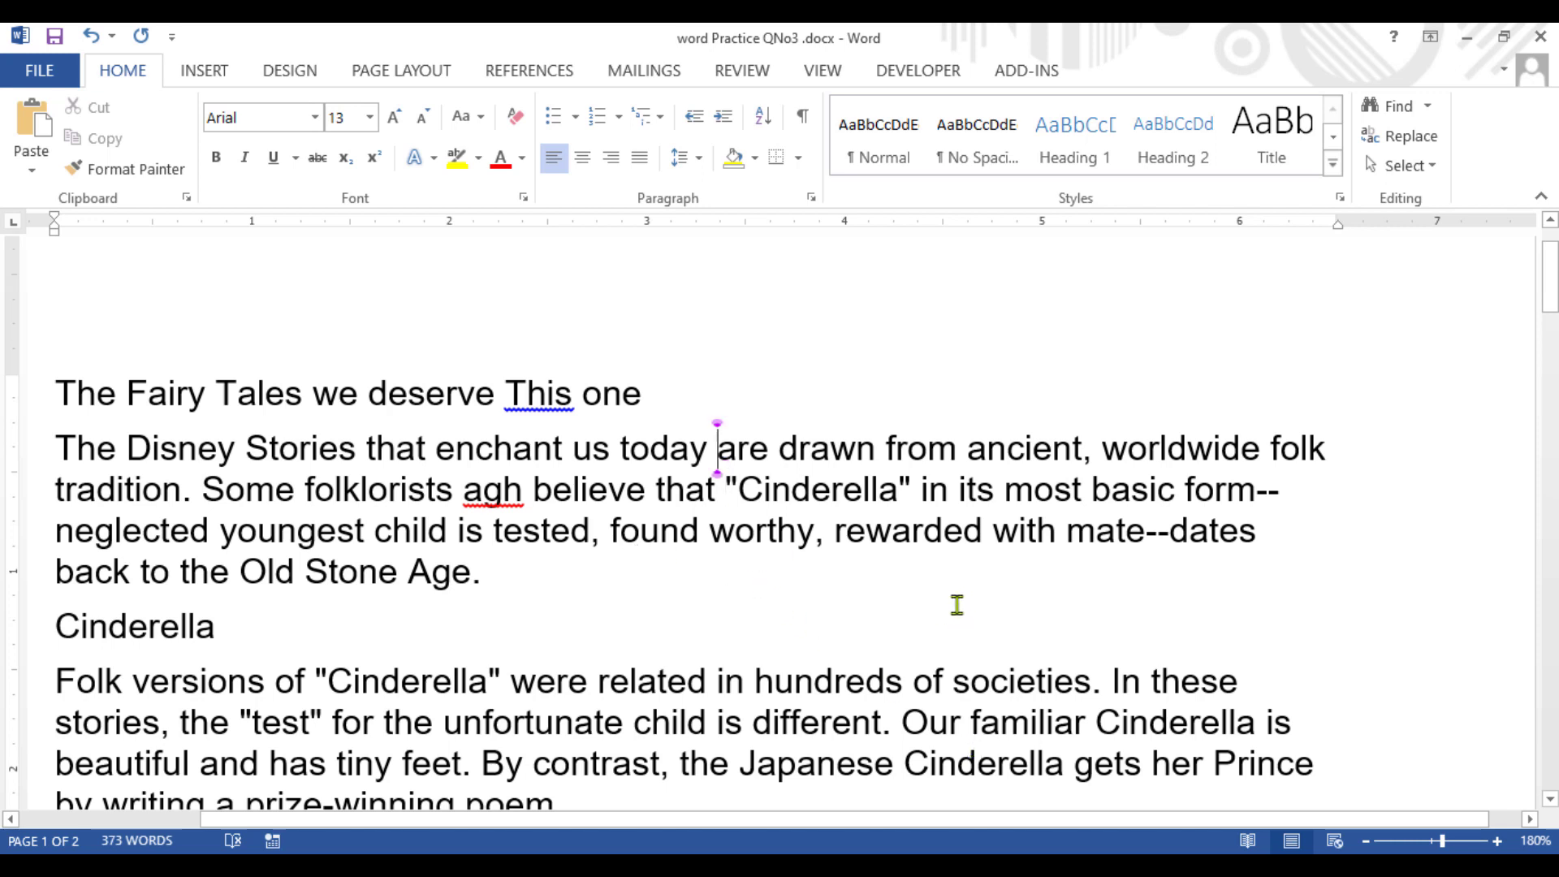
key(Left)
key(Left)
key(Left)
key(Left)
key(Left)
key(Left)
key(Left)
key(Left)
key(Left)
key(Left)
key(Left)
key(Left)
key(Left)
key(Left)
key(Left)
key(Left)
key(Left)
key(Left)
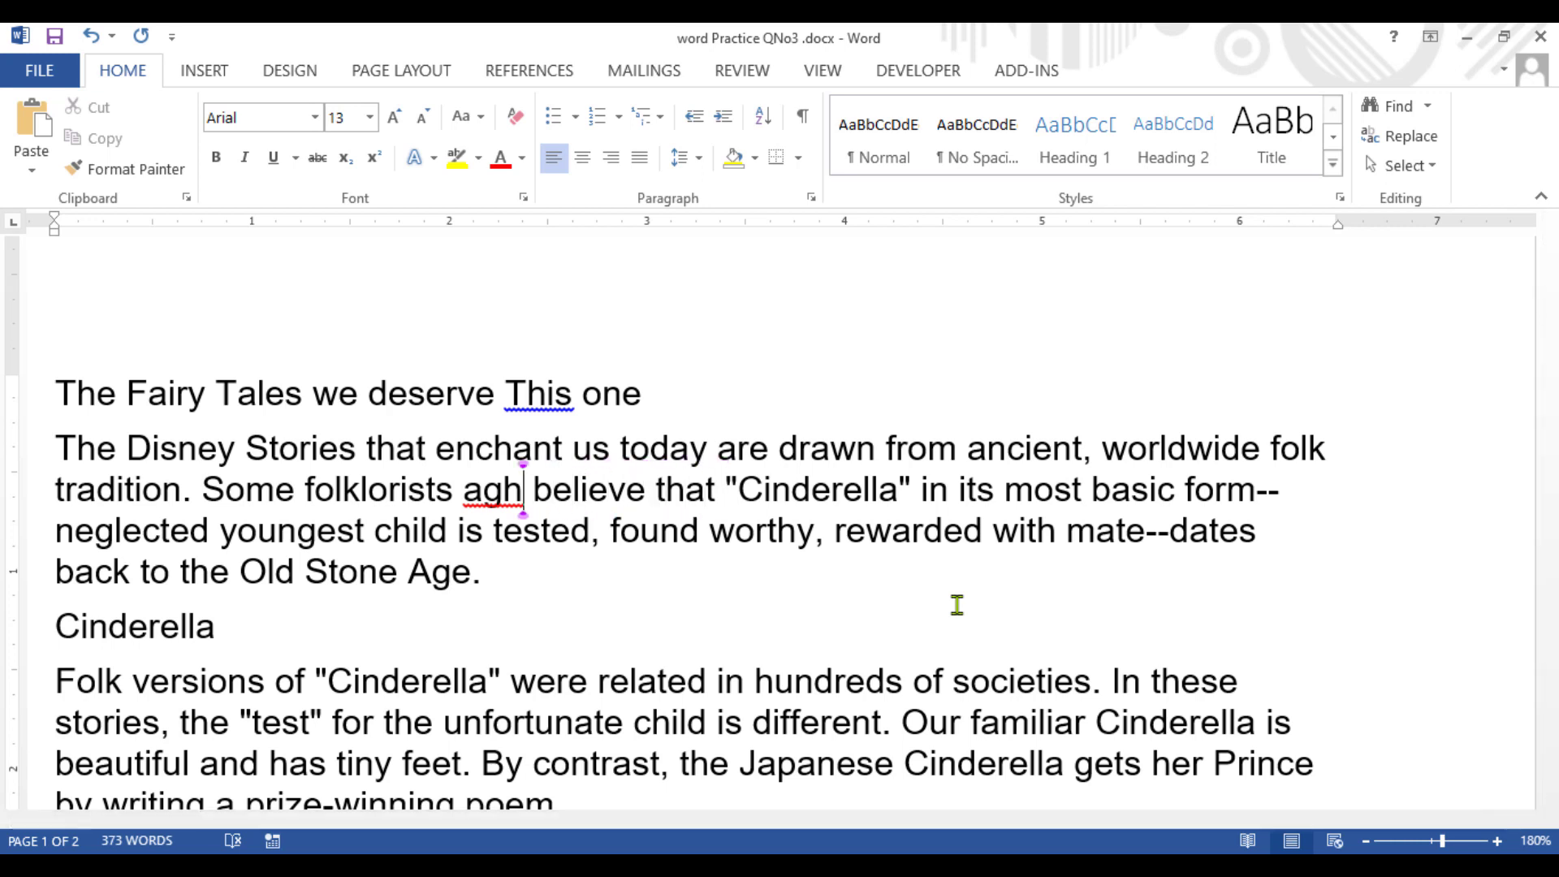
key(Right)
key(Right)
key(Right)
key(Down)
key(Down)
key(Left)
key(Up)
key(Left)
key(Down)
key(Down)
key(Left)
key(Left)
key(Left)
key(Left)
Step: Review the word-replacement instruction in Document1 and return to the first paragraph of word Practice QNo3.docx
click(799, 873)
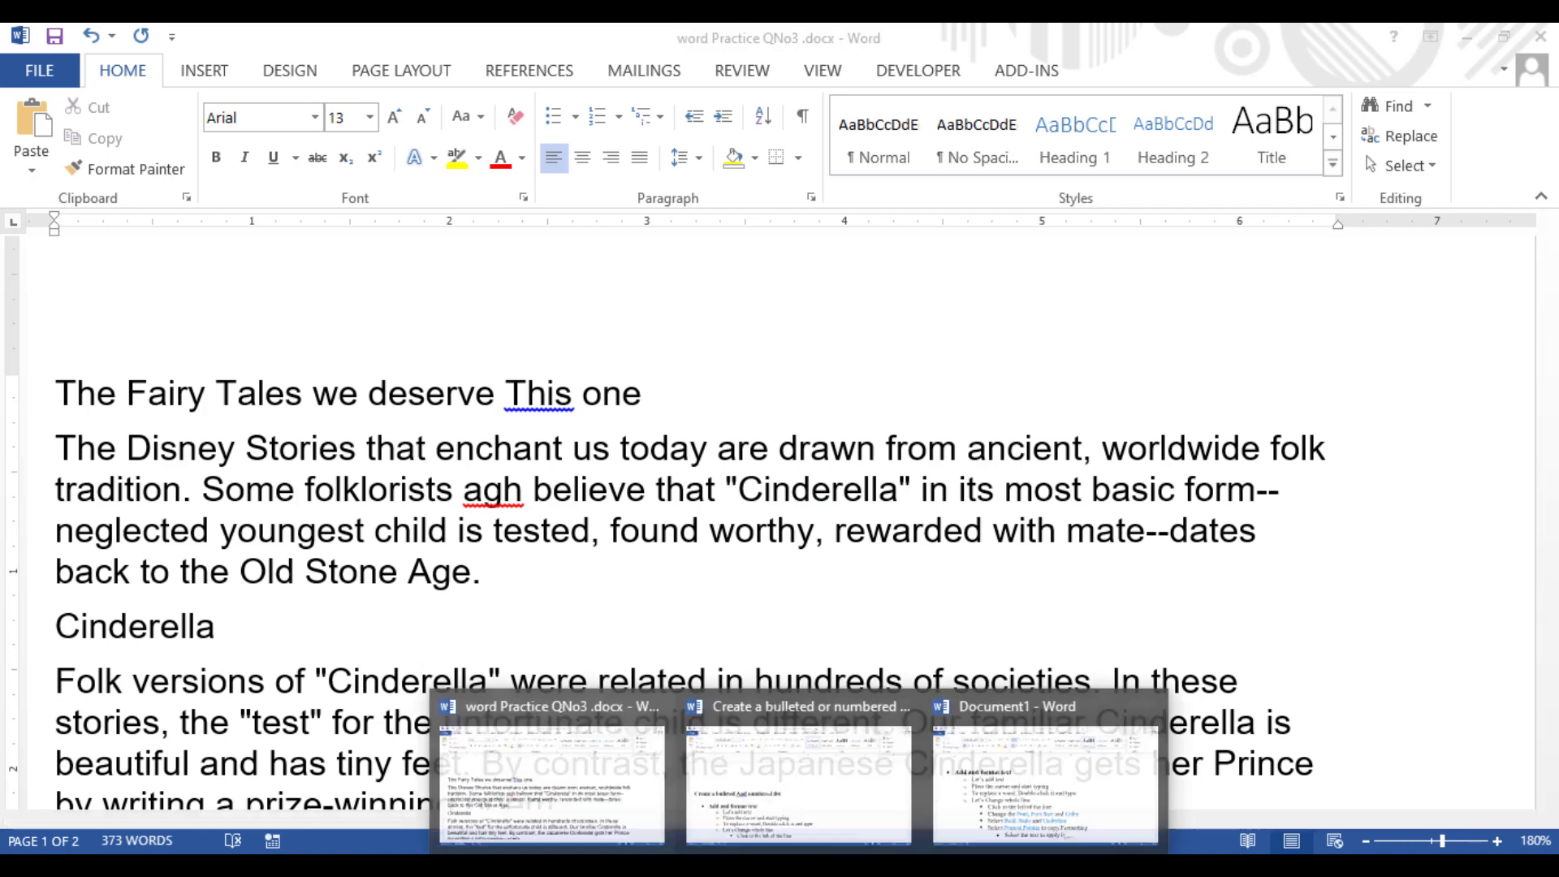
click(932, 807)
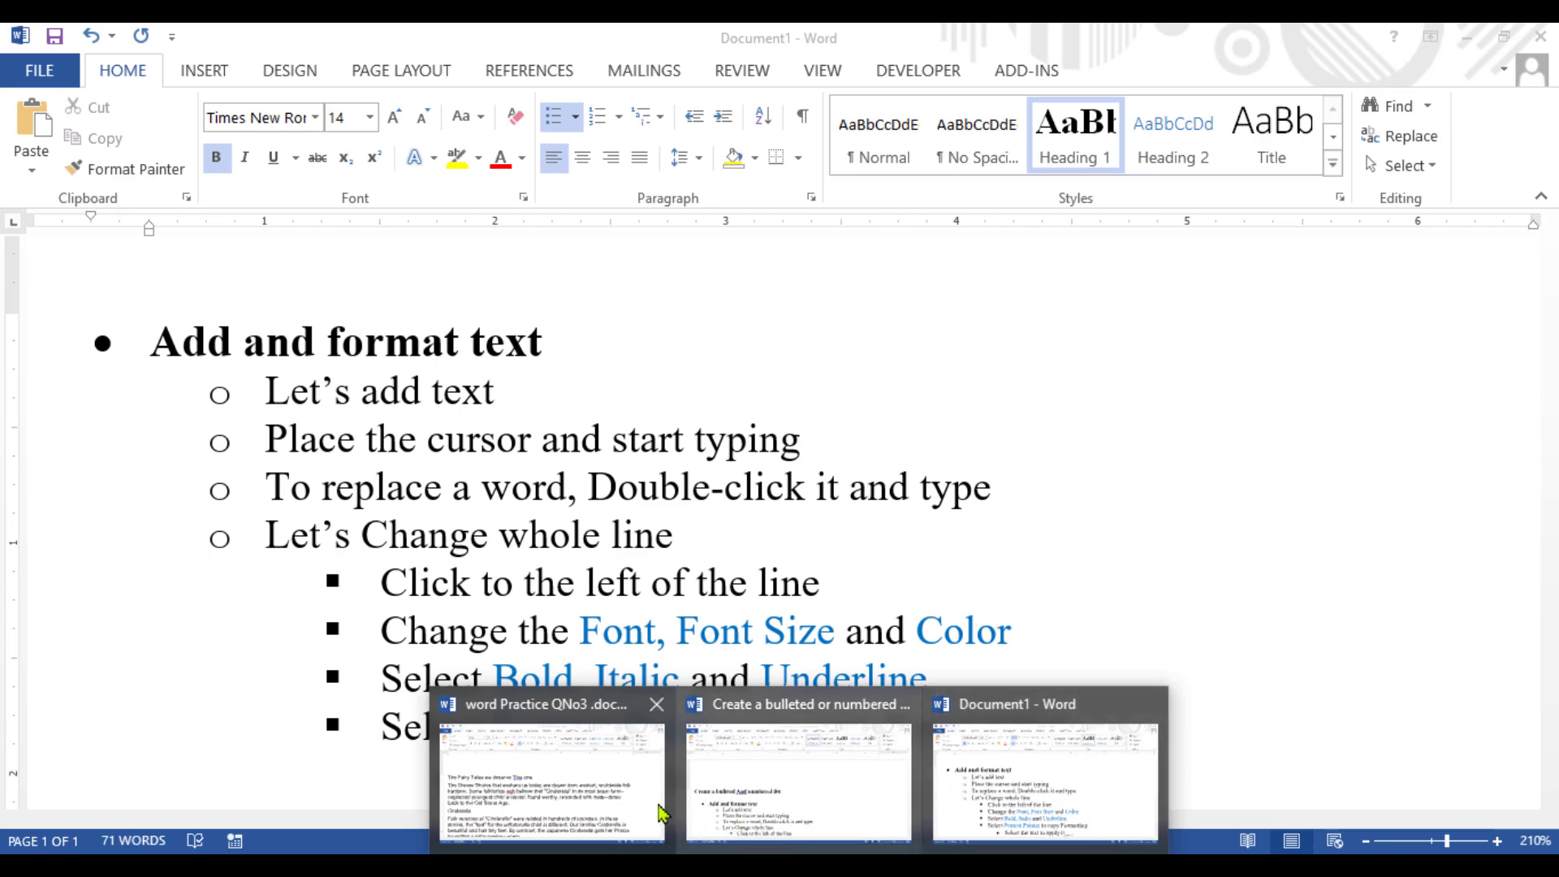
click(570, 777)
click(569, 528)
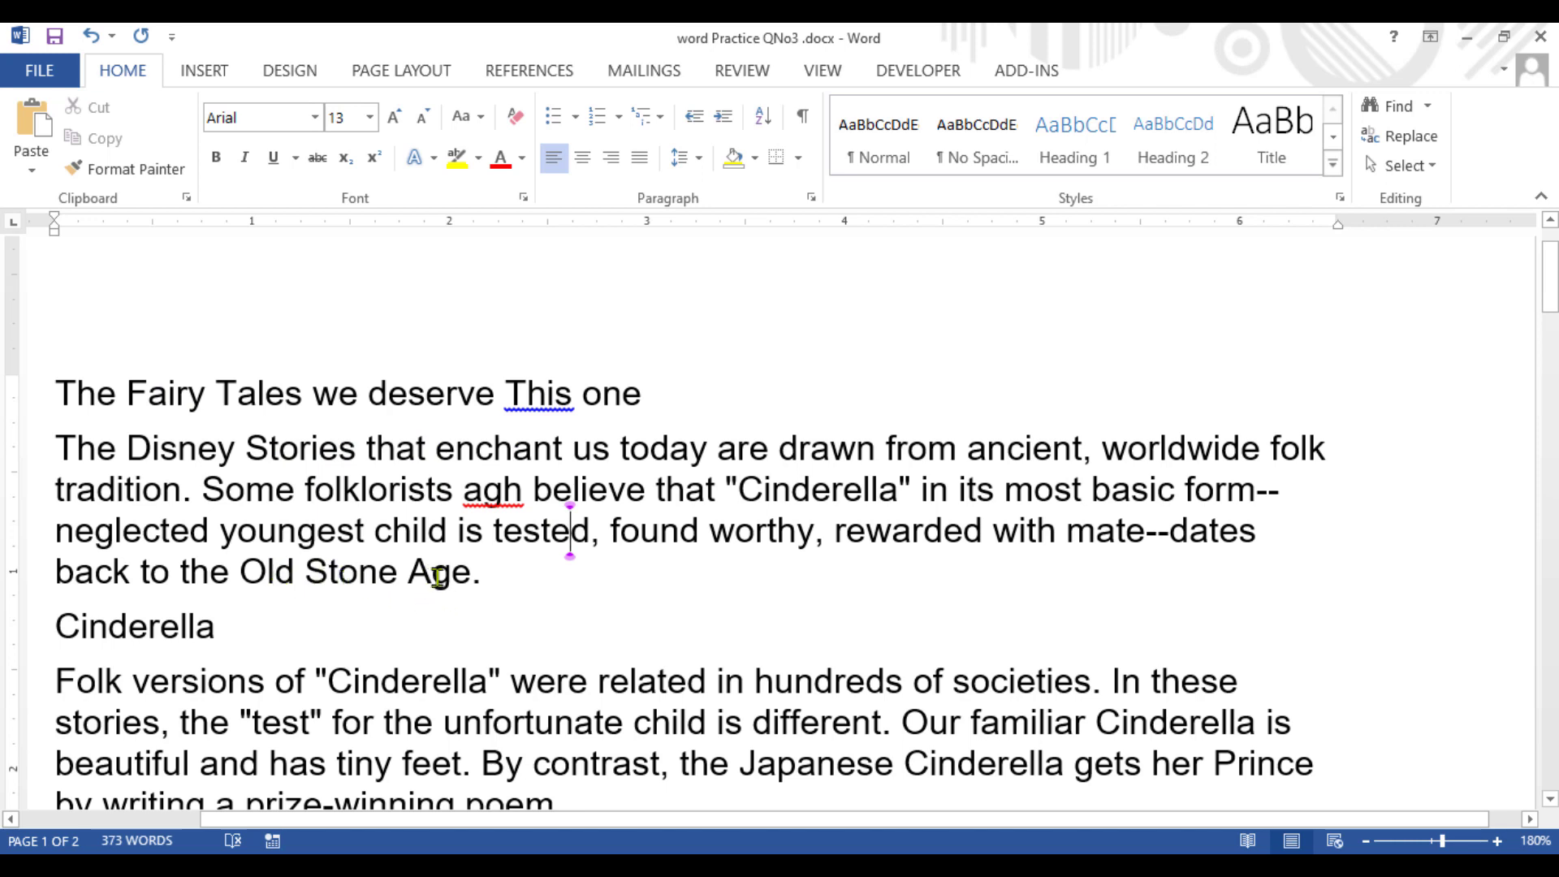
Step: Replace the word "today" in the first body paragraph with "Tomorow"
double_click(650, 454)
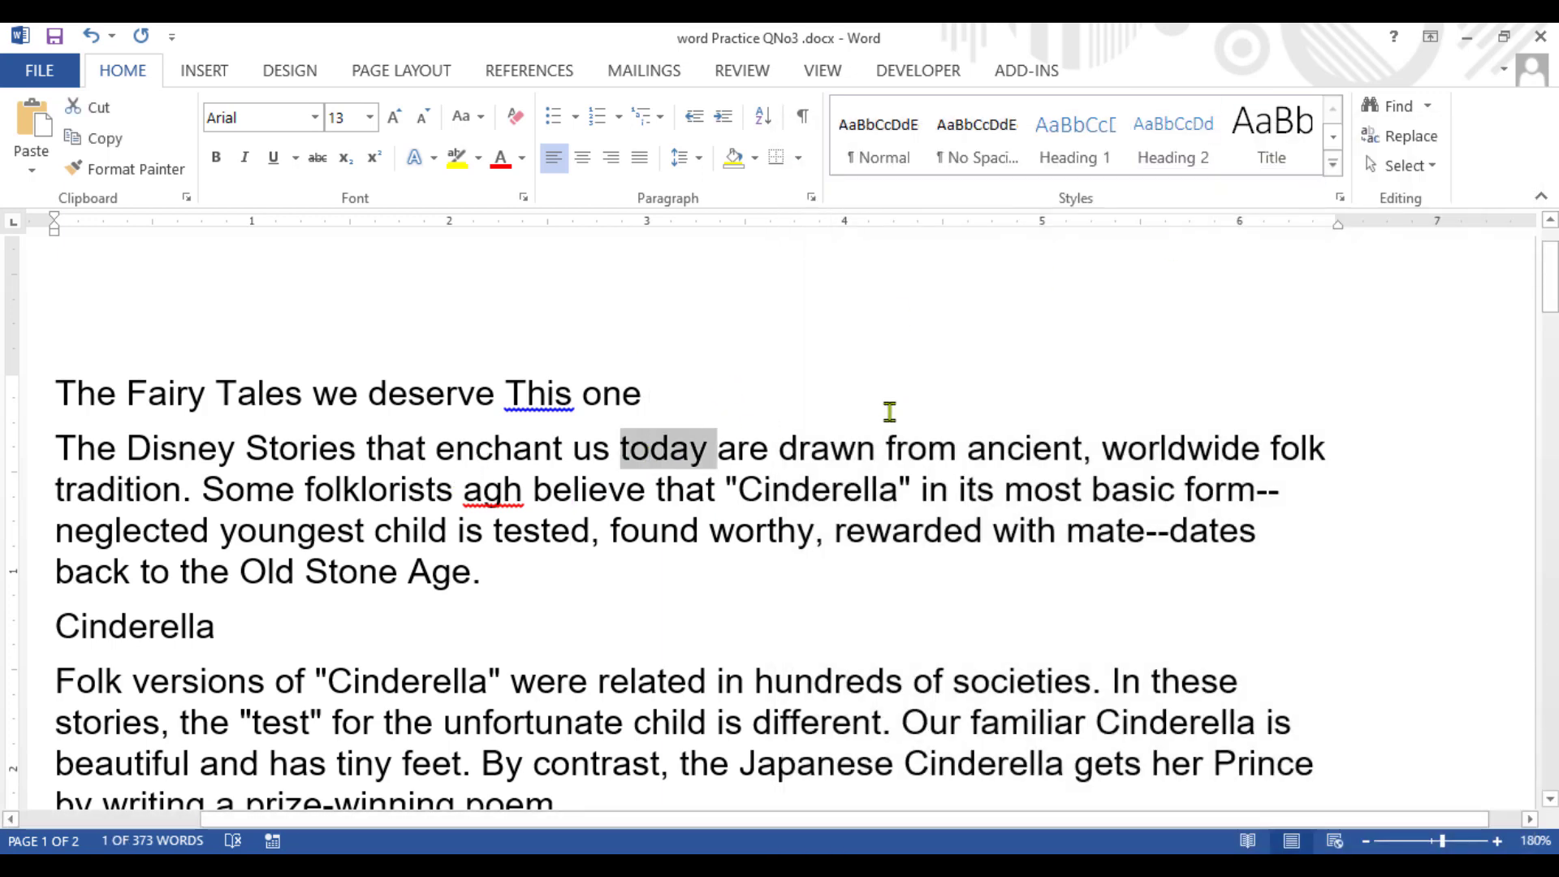
text(Tomo)
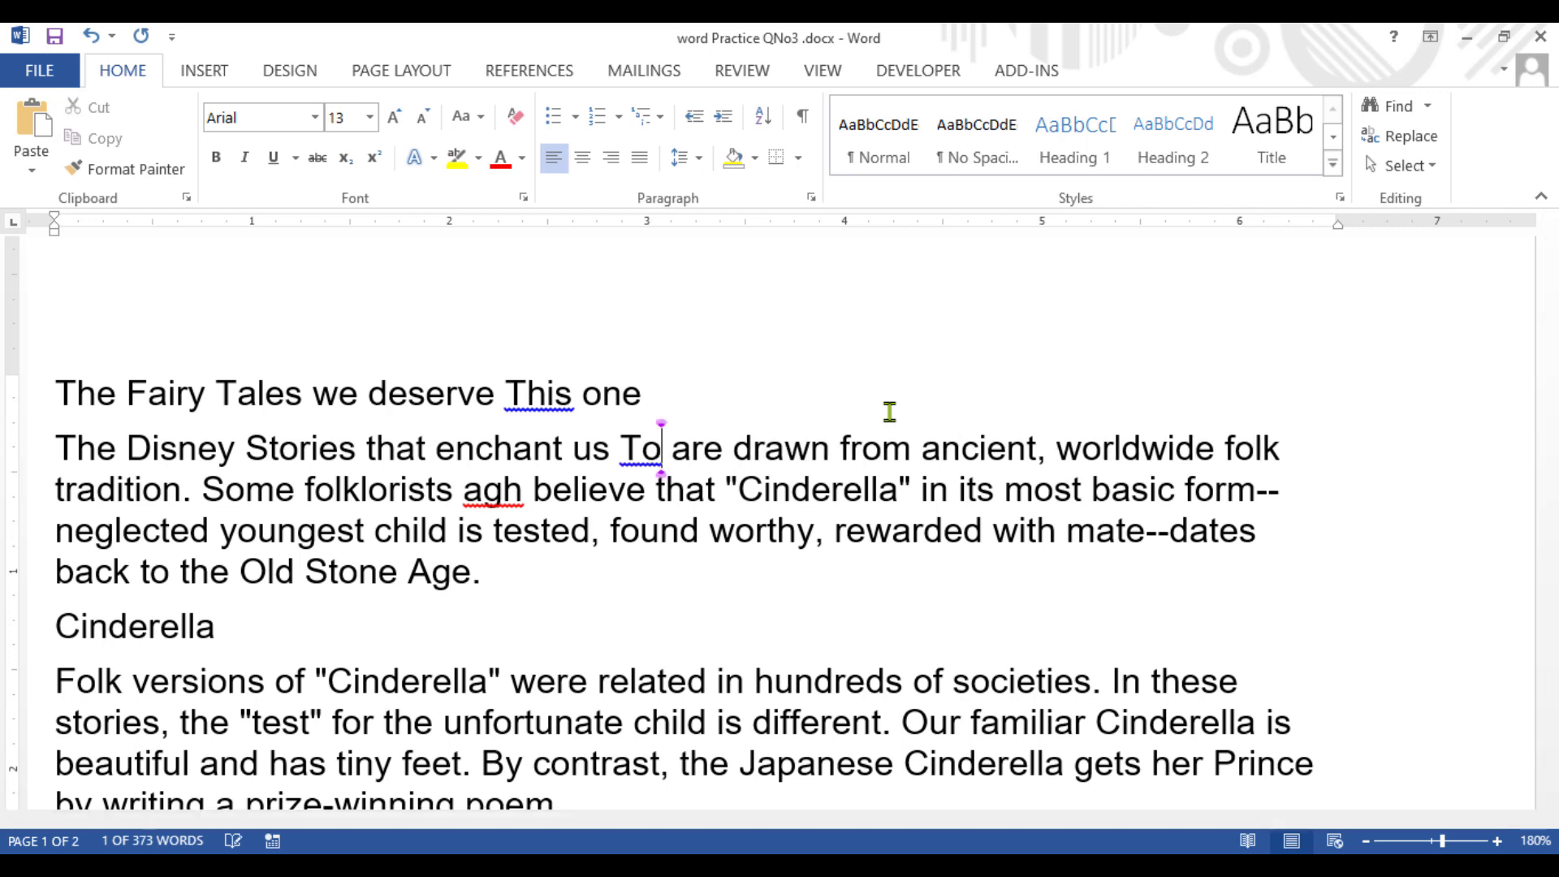
text(w)
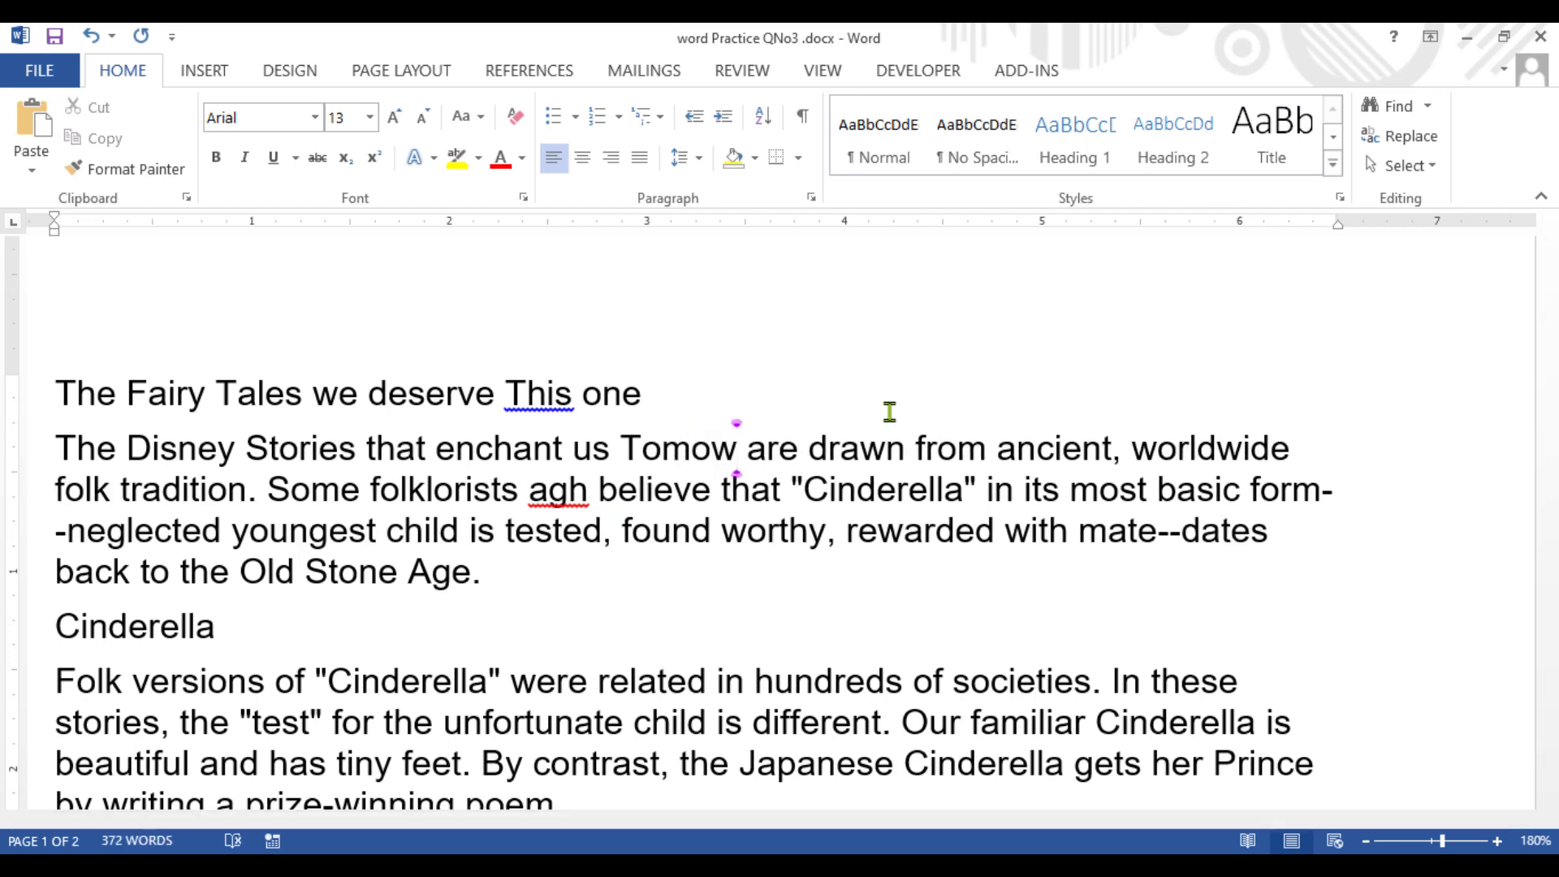
key(BackSpace)
text(r)
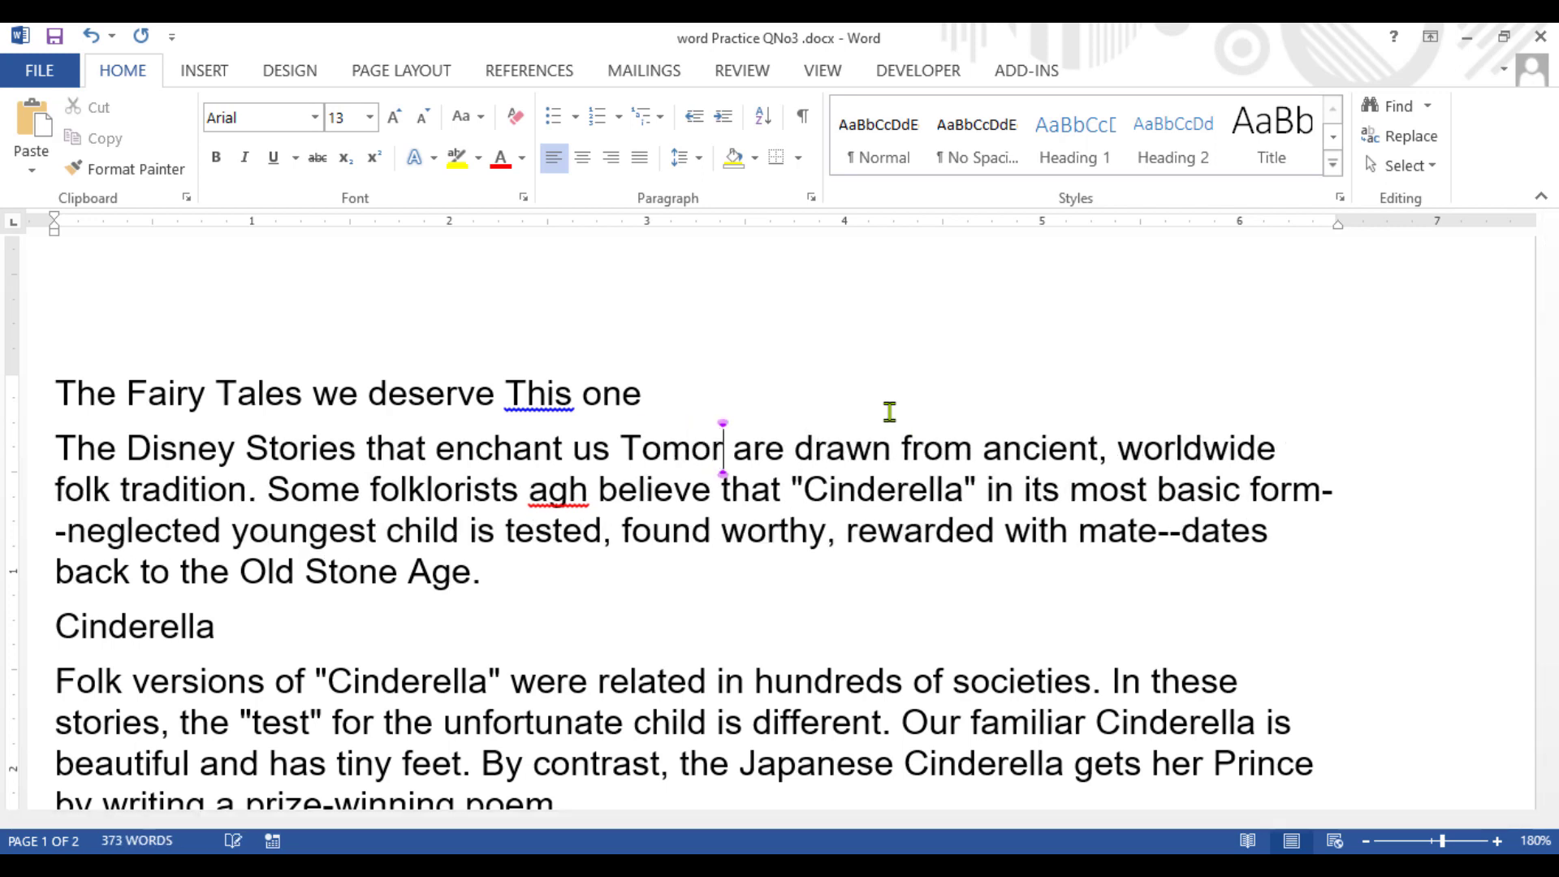
text(ro)
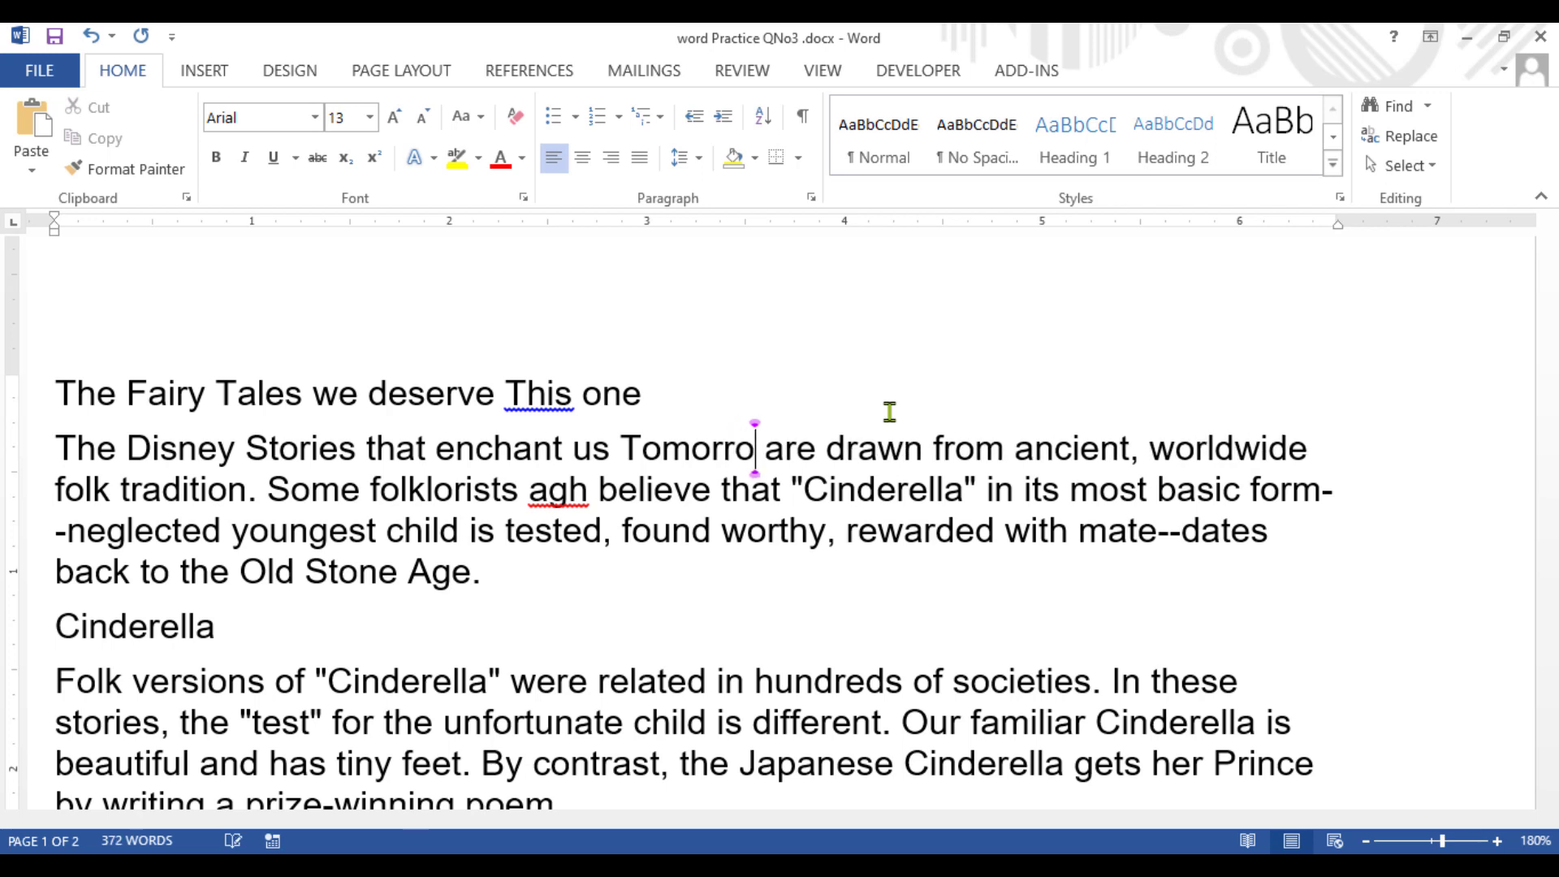
key(BackSpace)
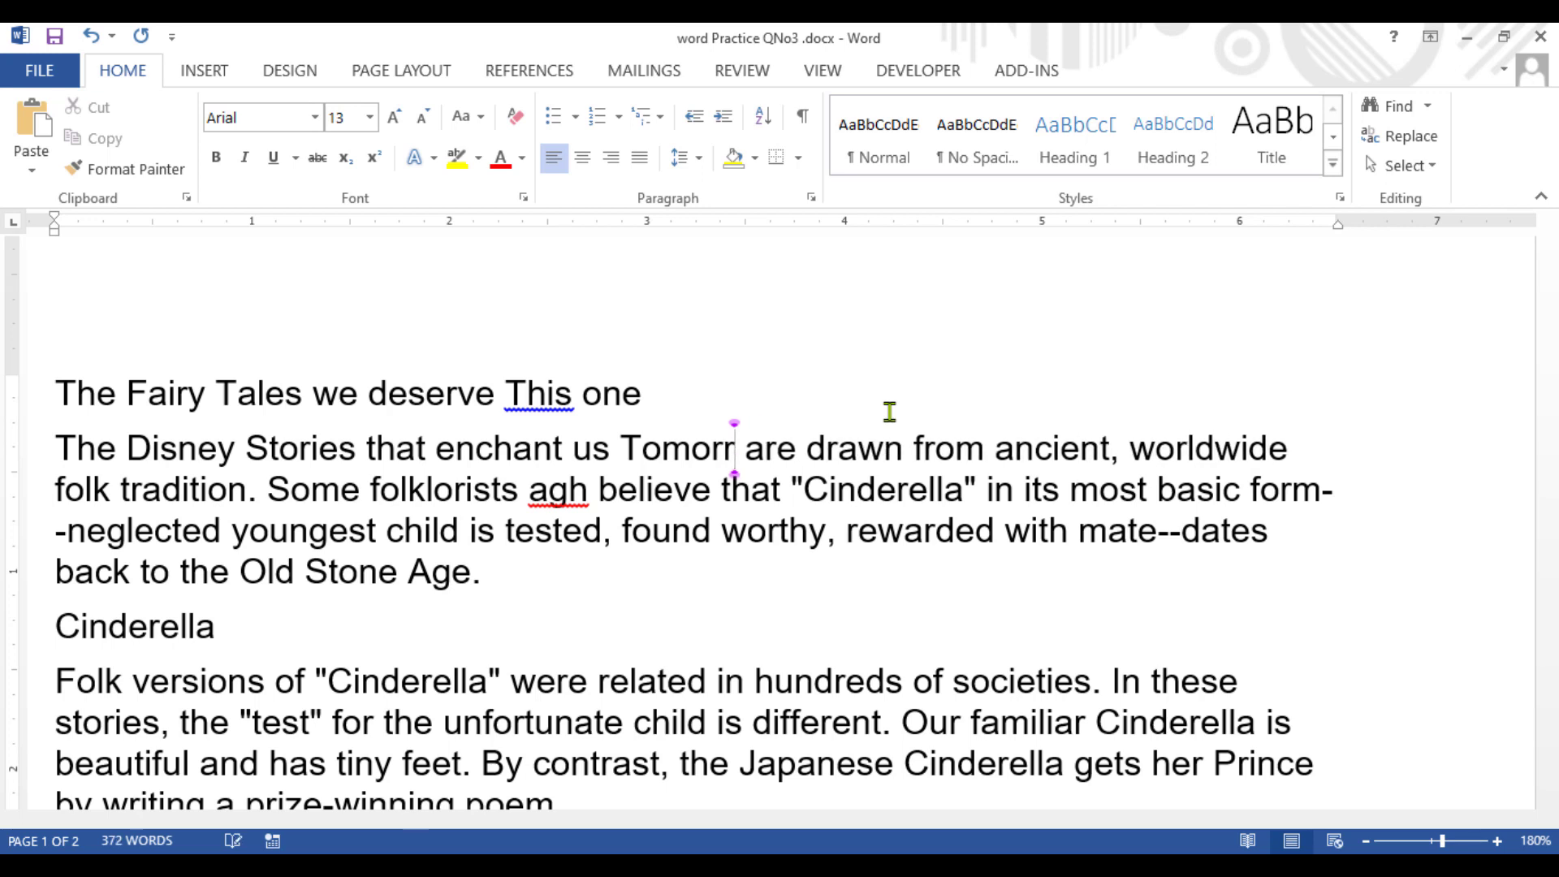
key(BackSpace)
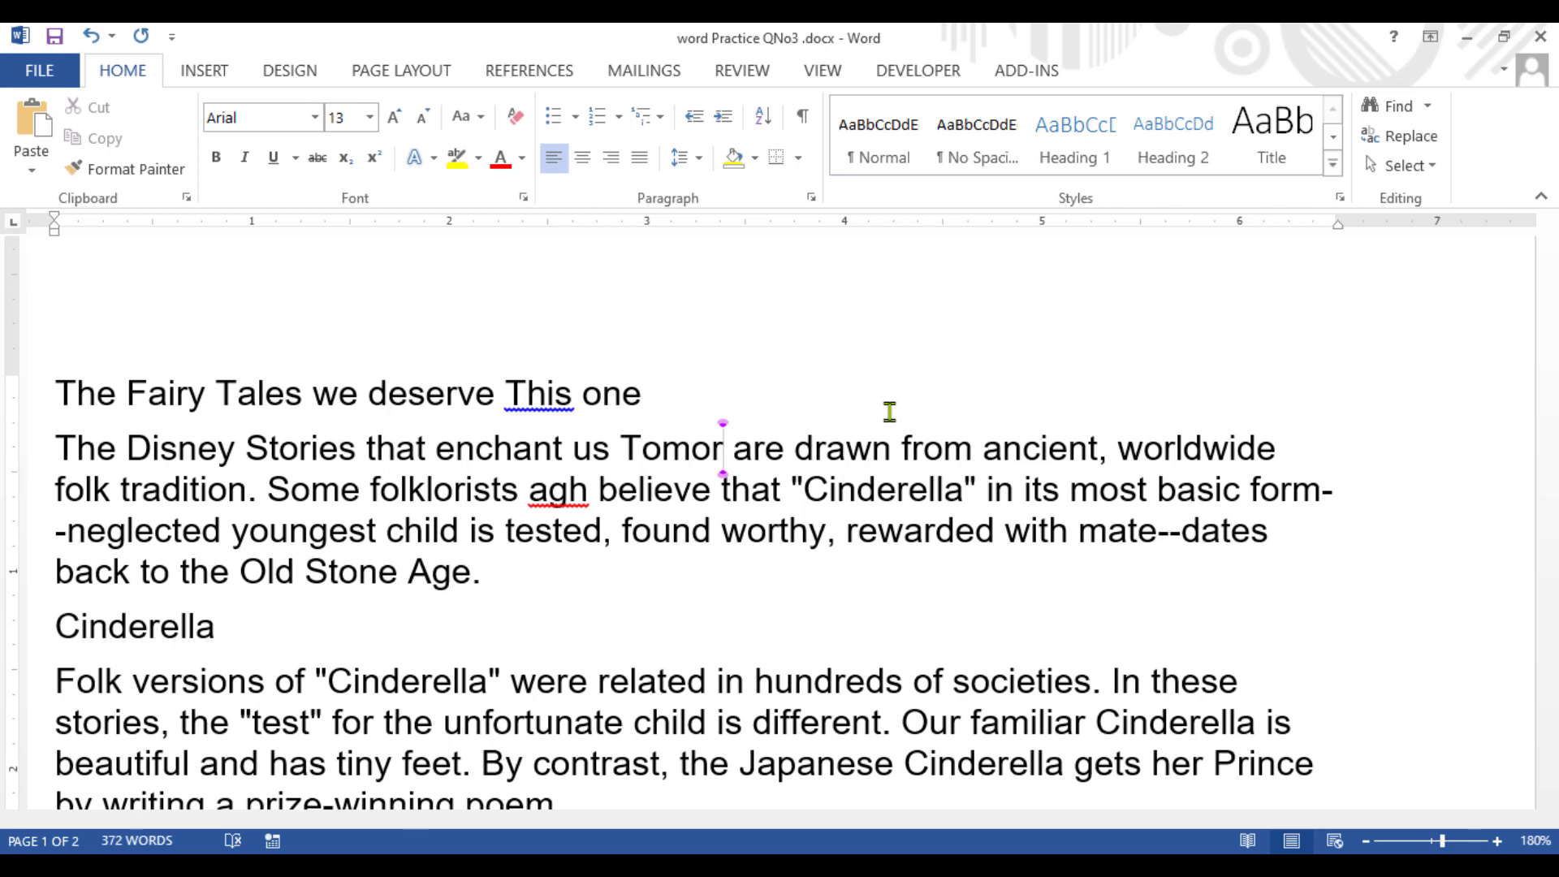
text(ow)
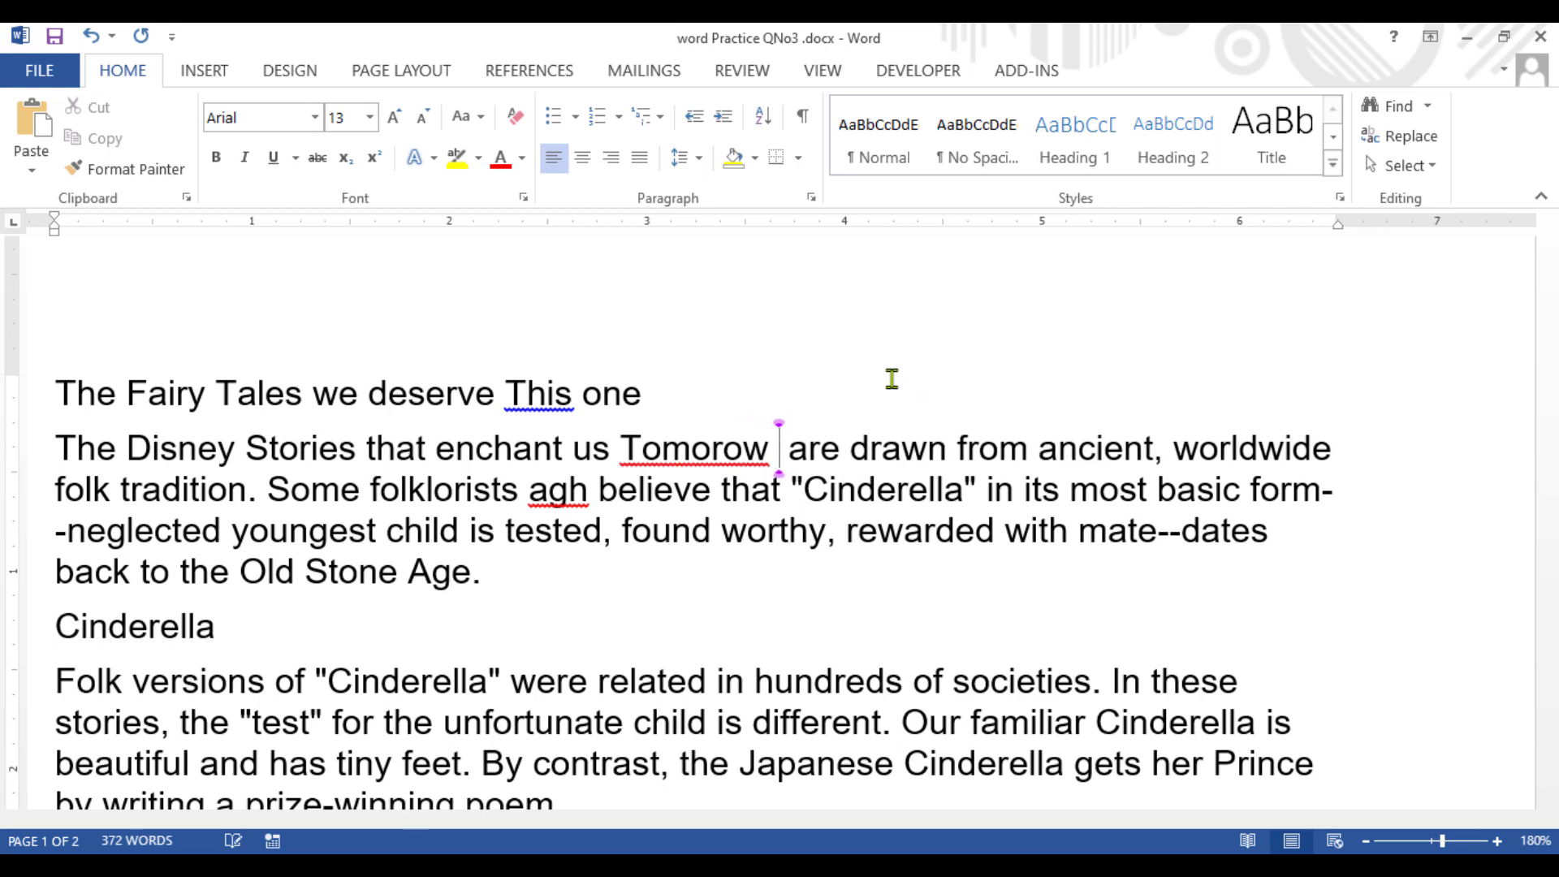
Step: Apply the suggested spelling "Tomorrow" to the misspelled word and accept the suggested spacing "Tomorrow are"
right_click(694, 455)
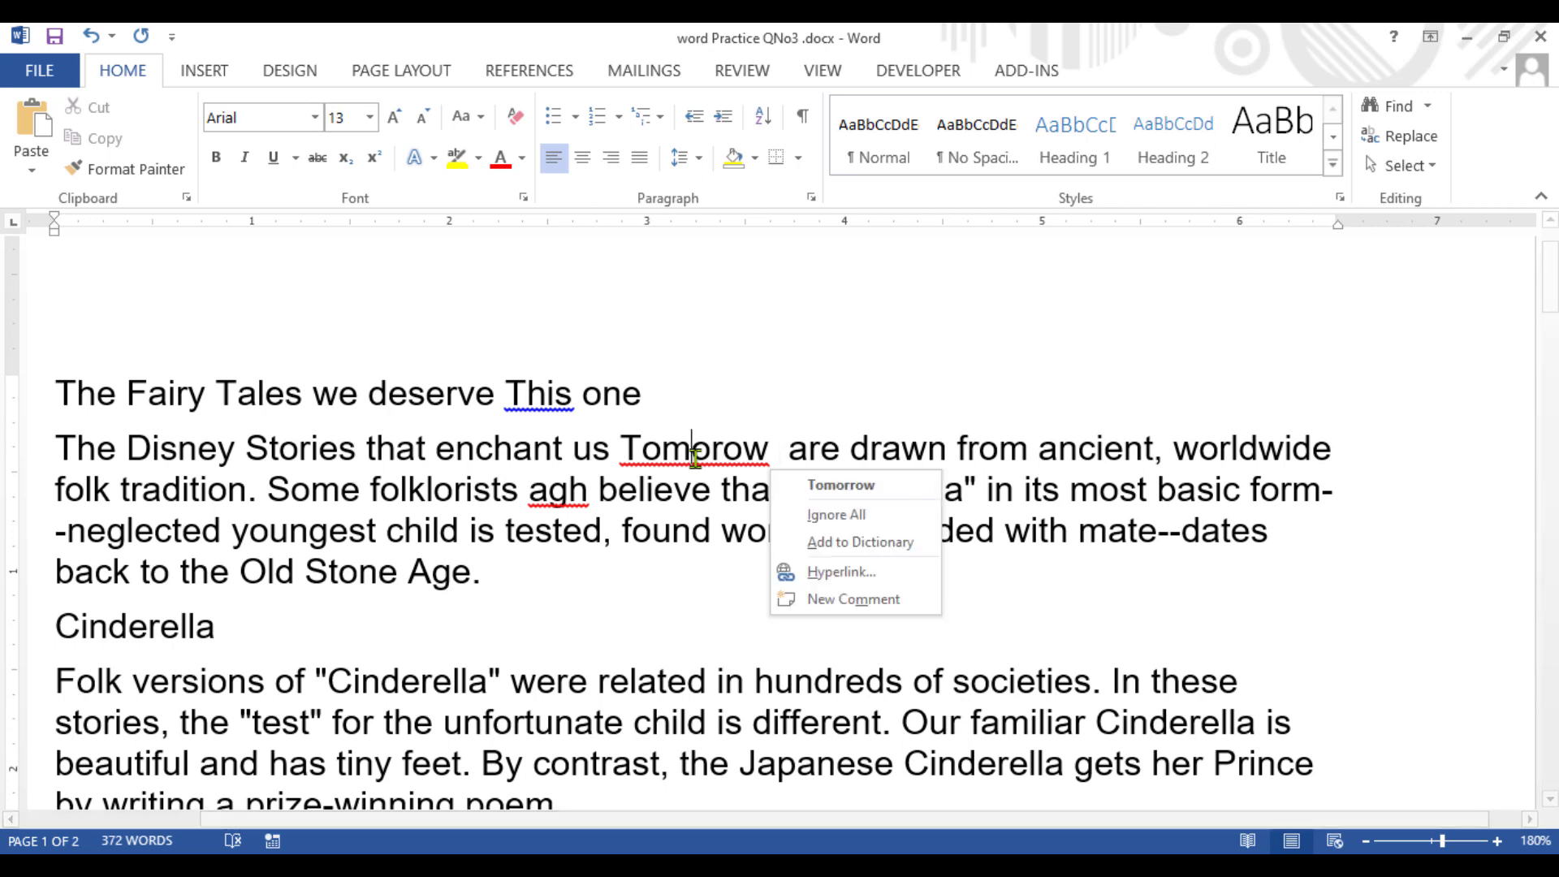
click(830, 488)
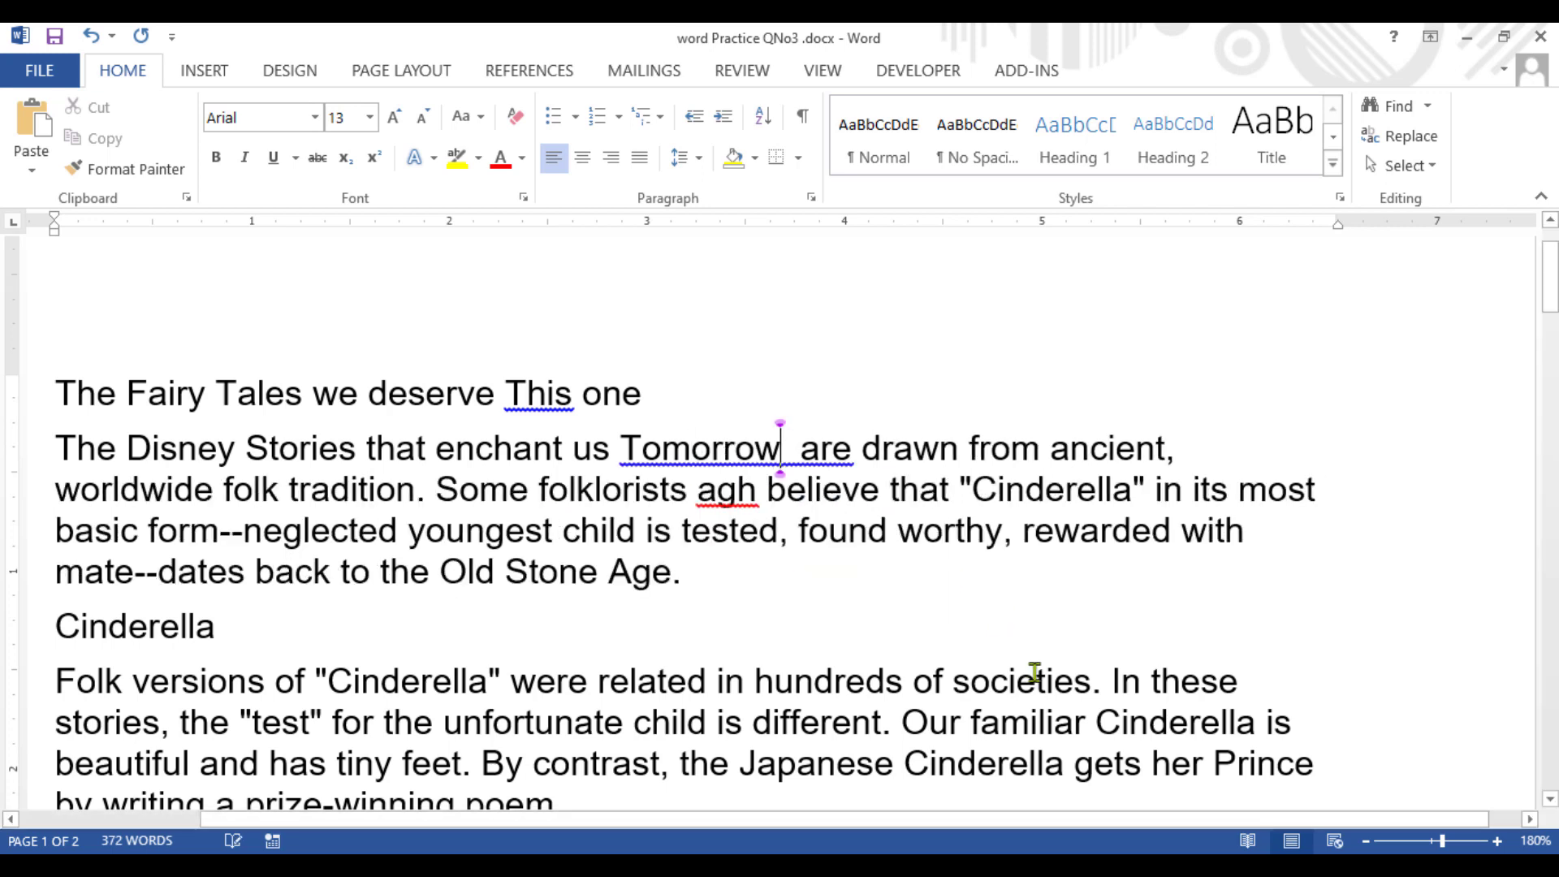
right_click(729, 451)
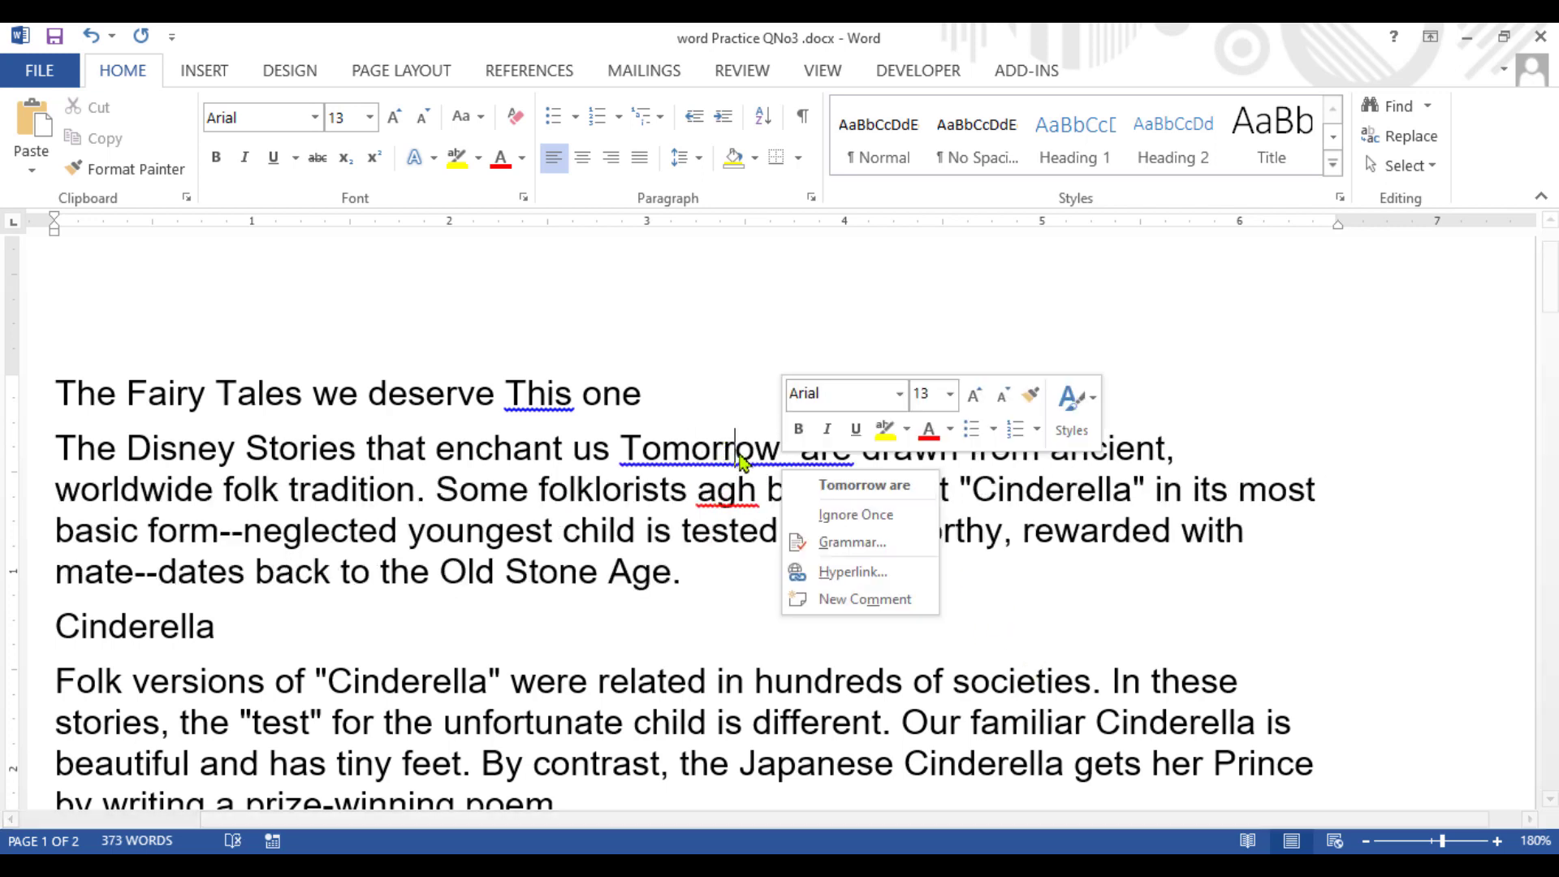
click(859, 485)
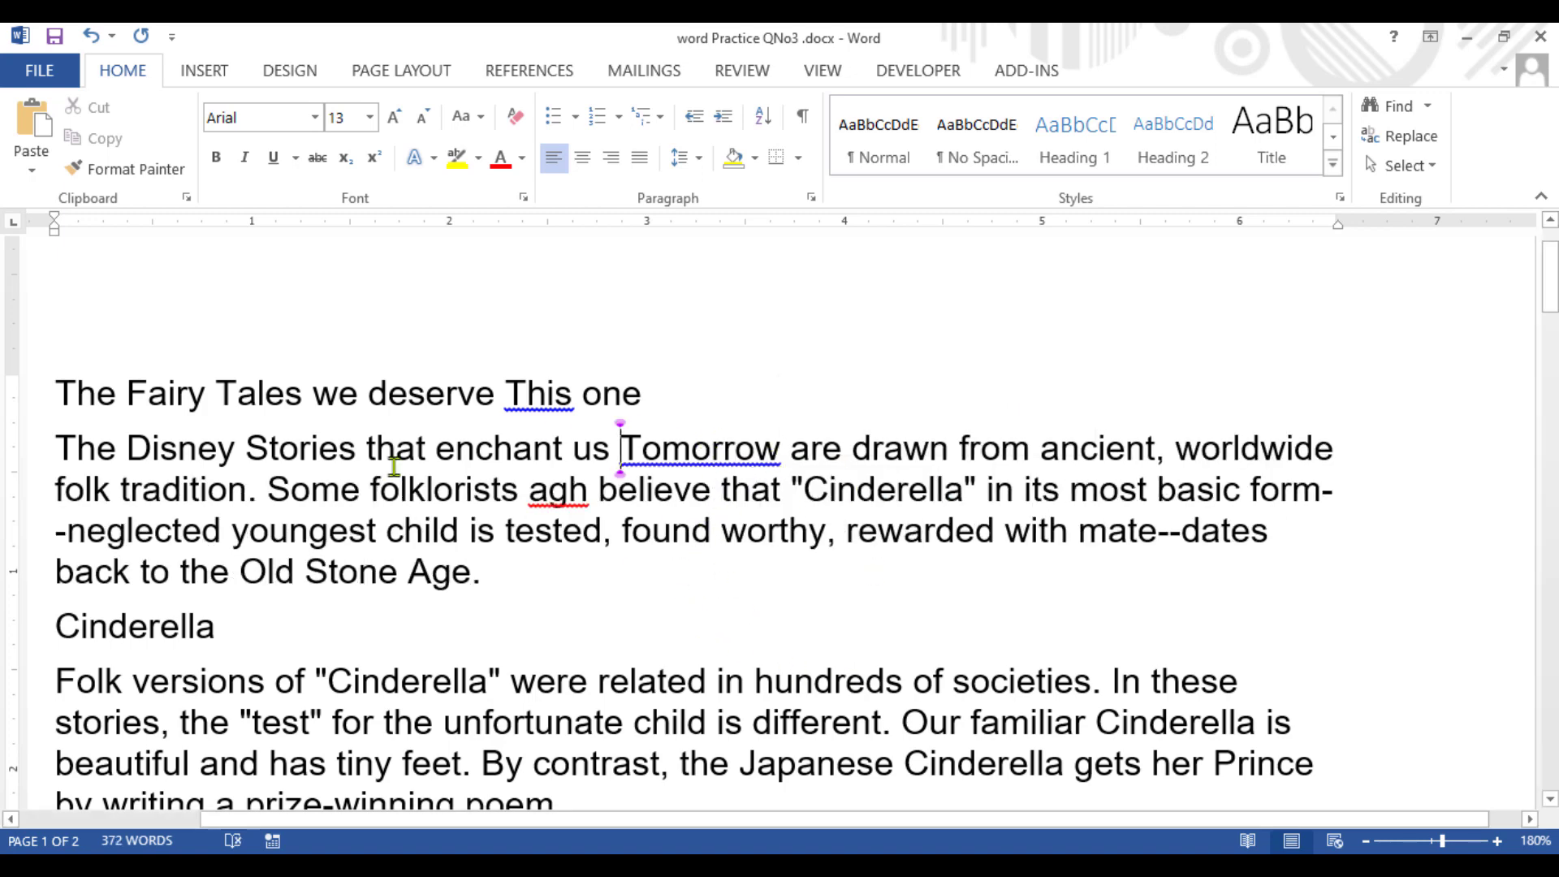
Step: Replace the word "agh" in the second line of the first body paragraph with "Age"
double_click(563, 497)
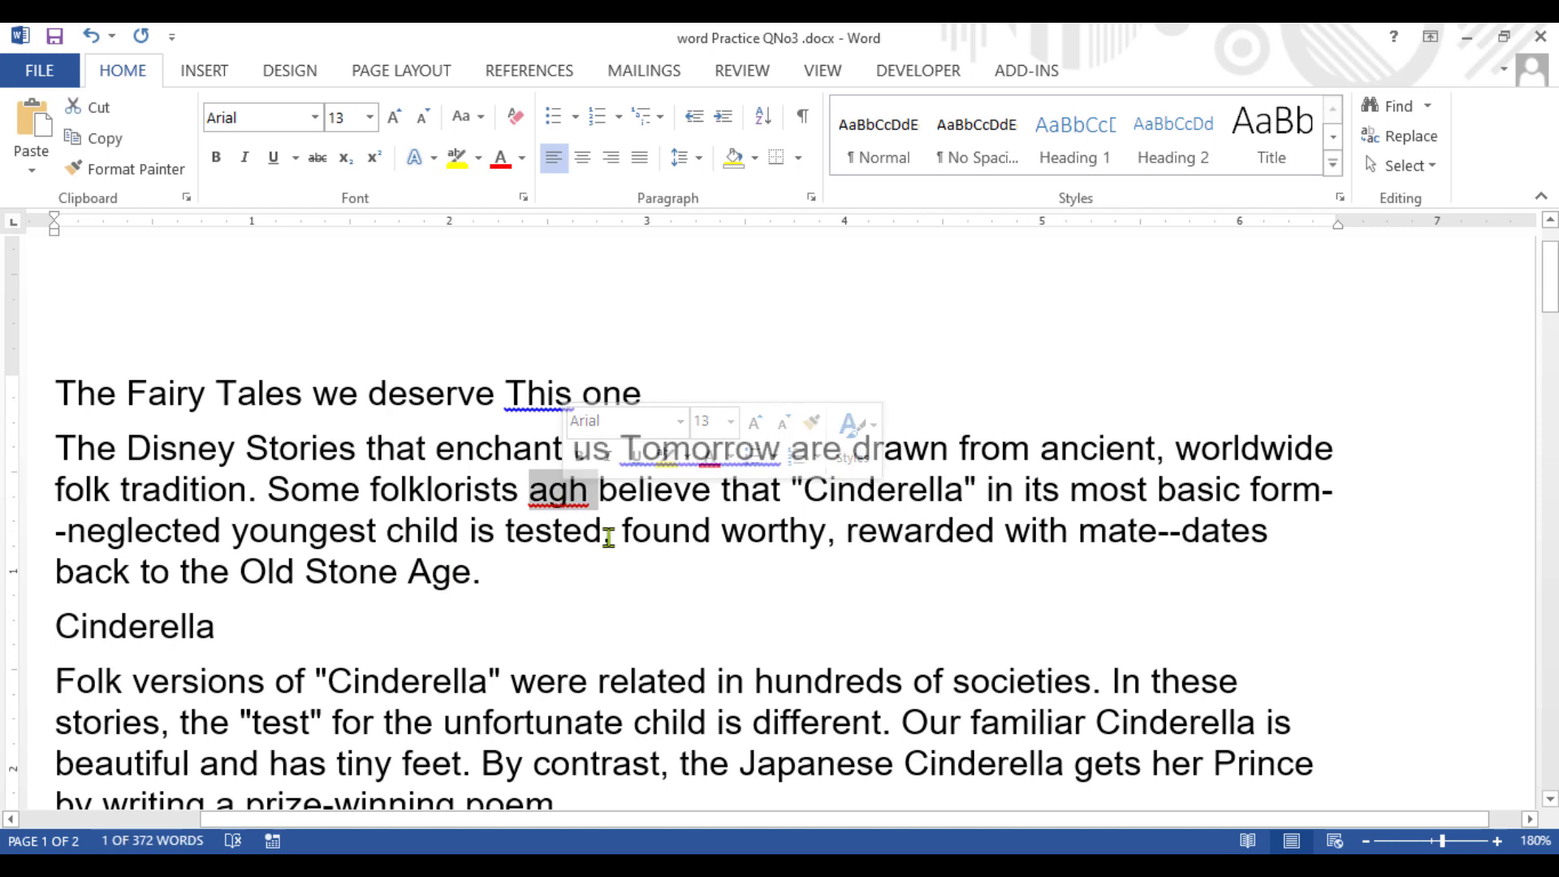
text(Age)
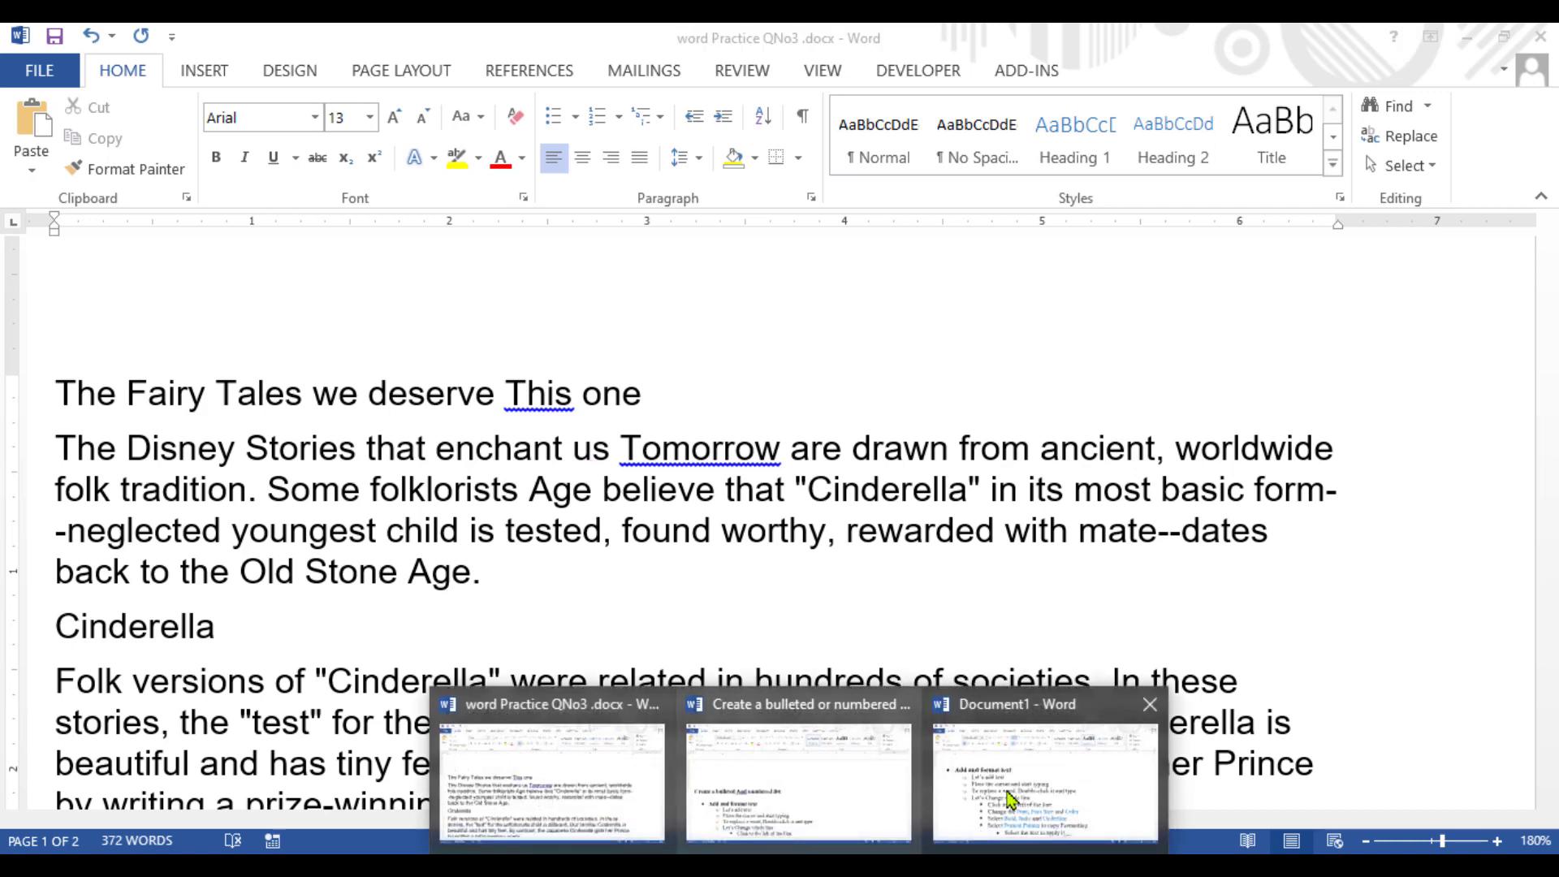
Step: Review the instructions for changing a whole line in Document1 and return to the first body paragraph of word Practice QNo3.docx
click(1007, 792)
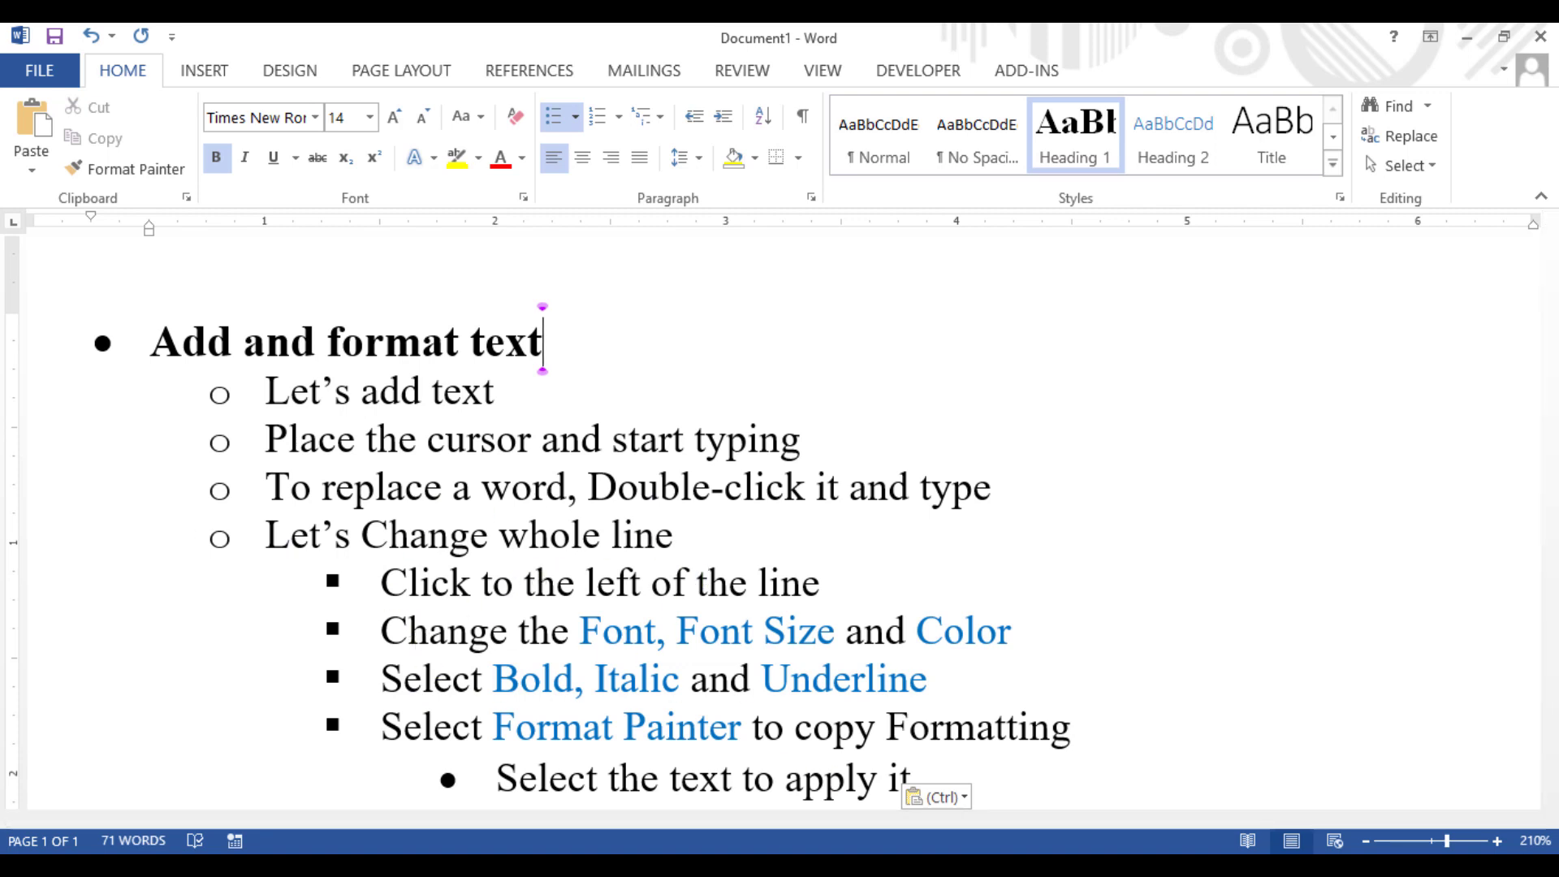
click(799, 865)
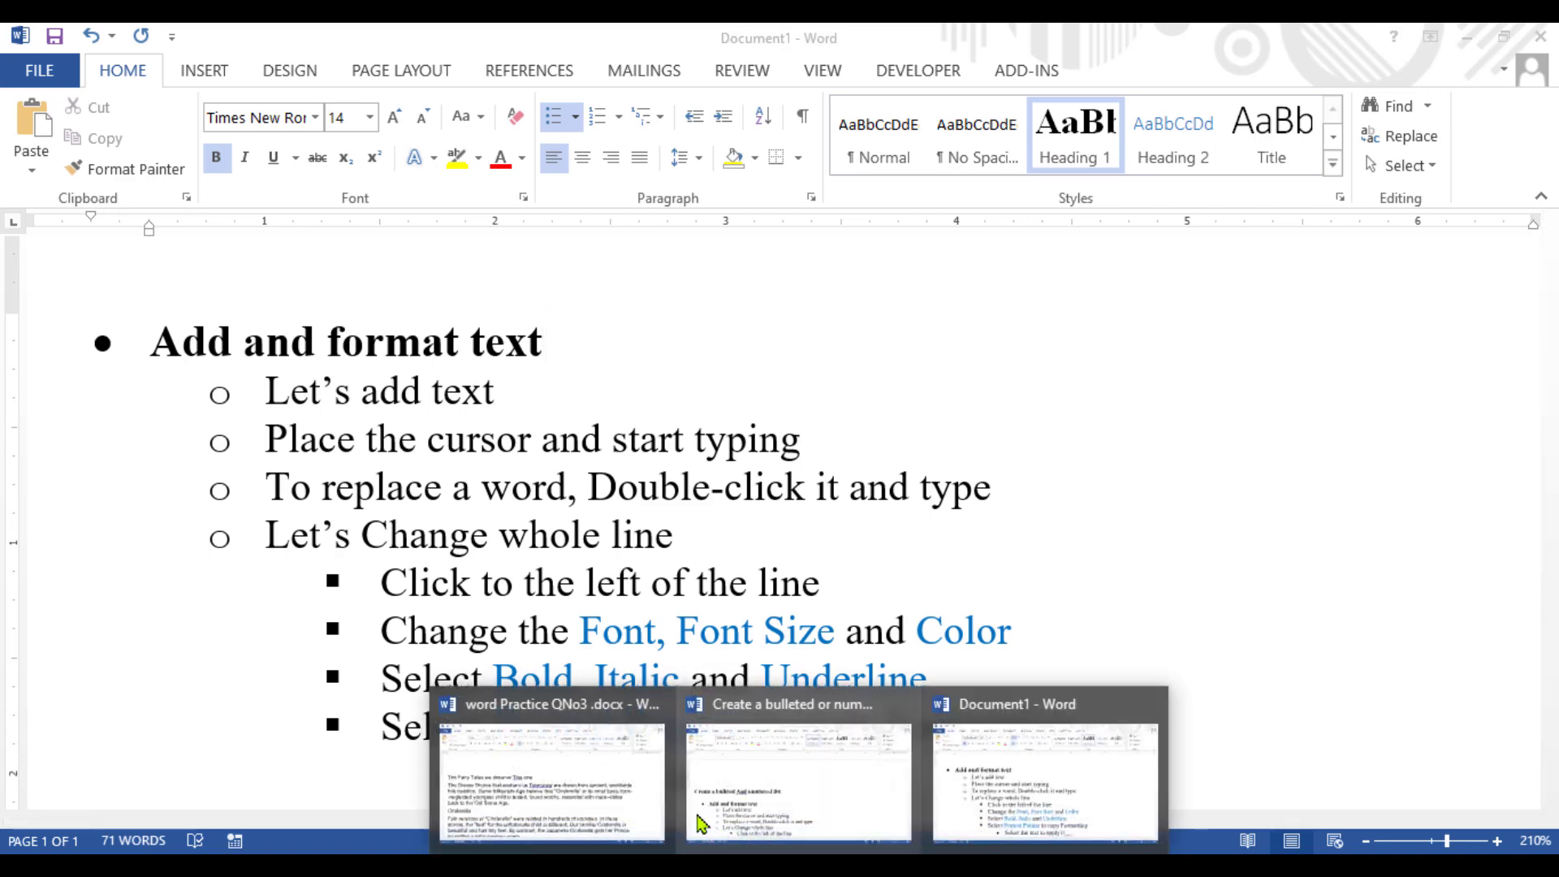
click(619, 807)
click(547, 563)
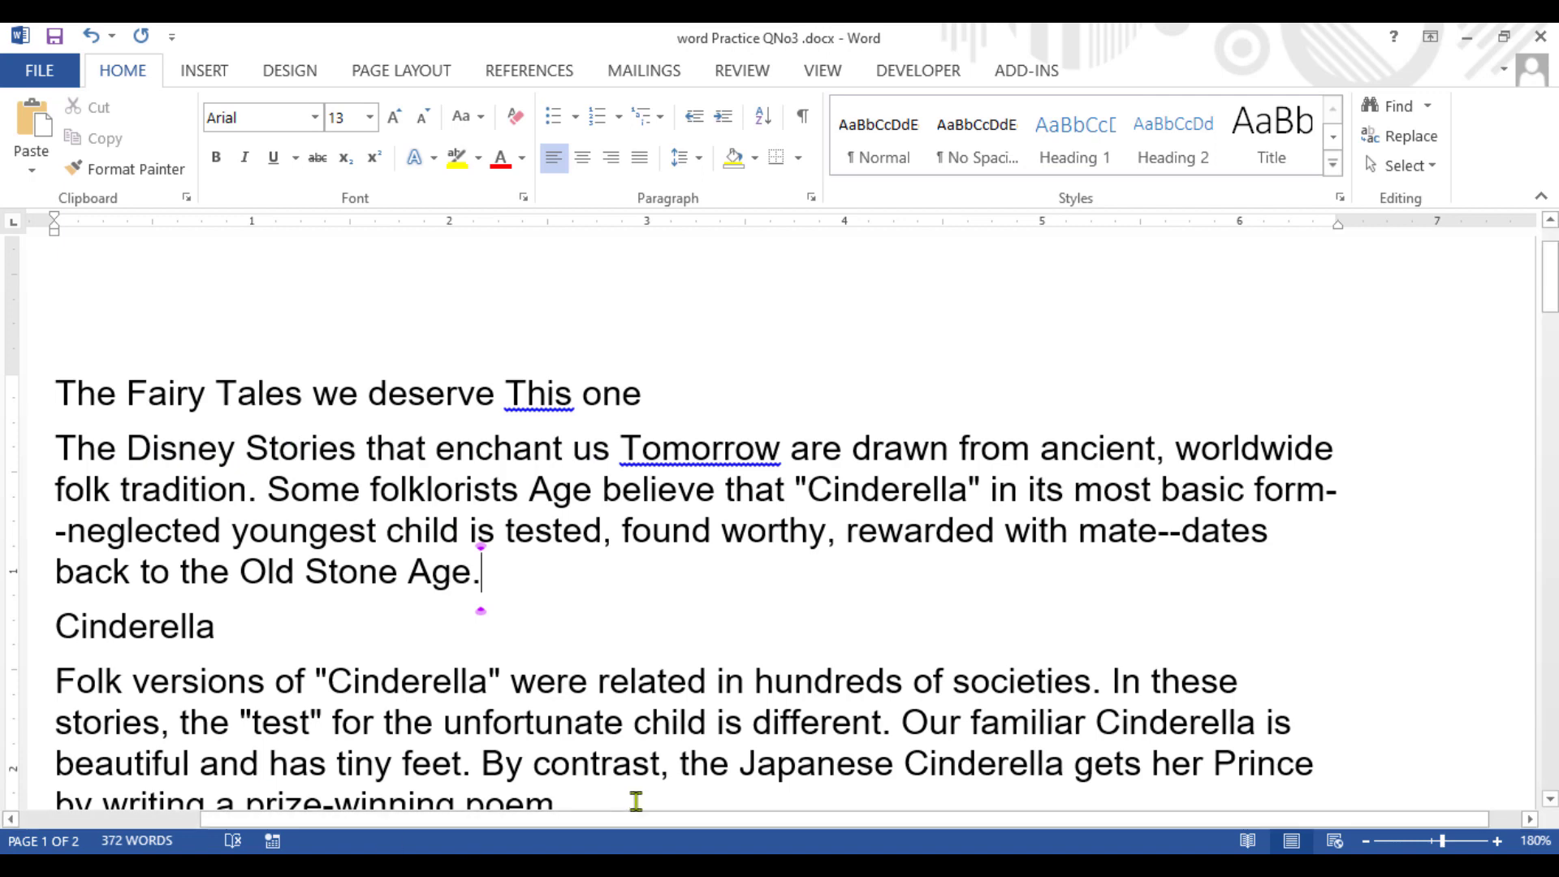
Step: Select the whole title line "The Fairy Tales we deserve This one" and set its font color to red
drag(637, 818, 481, 820)
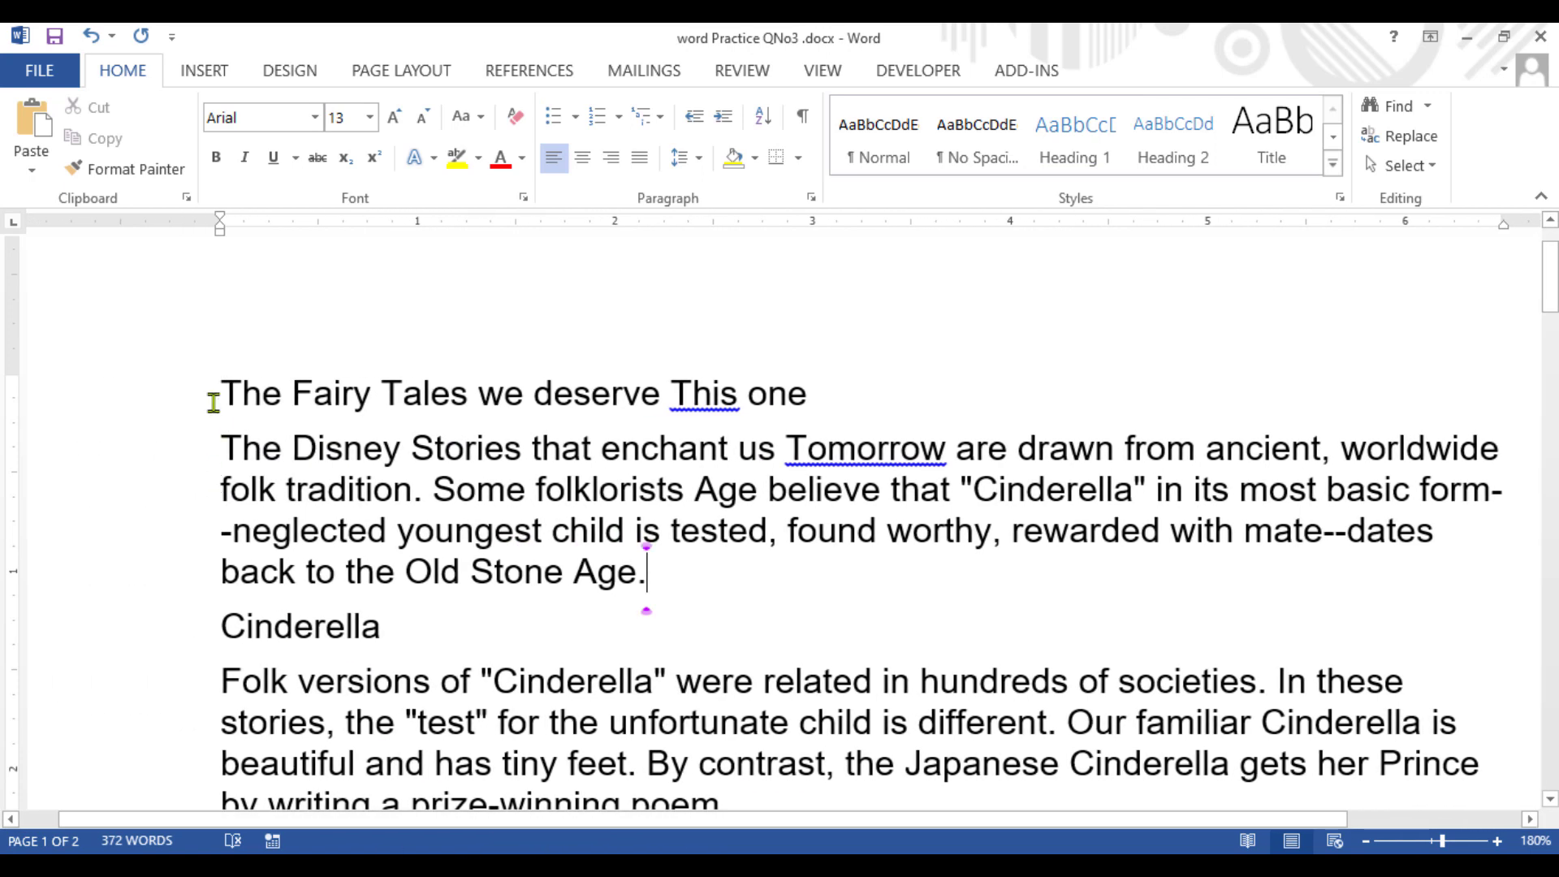
click(168, 408)
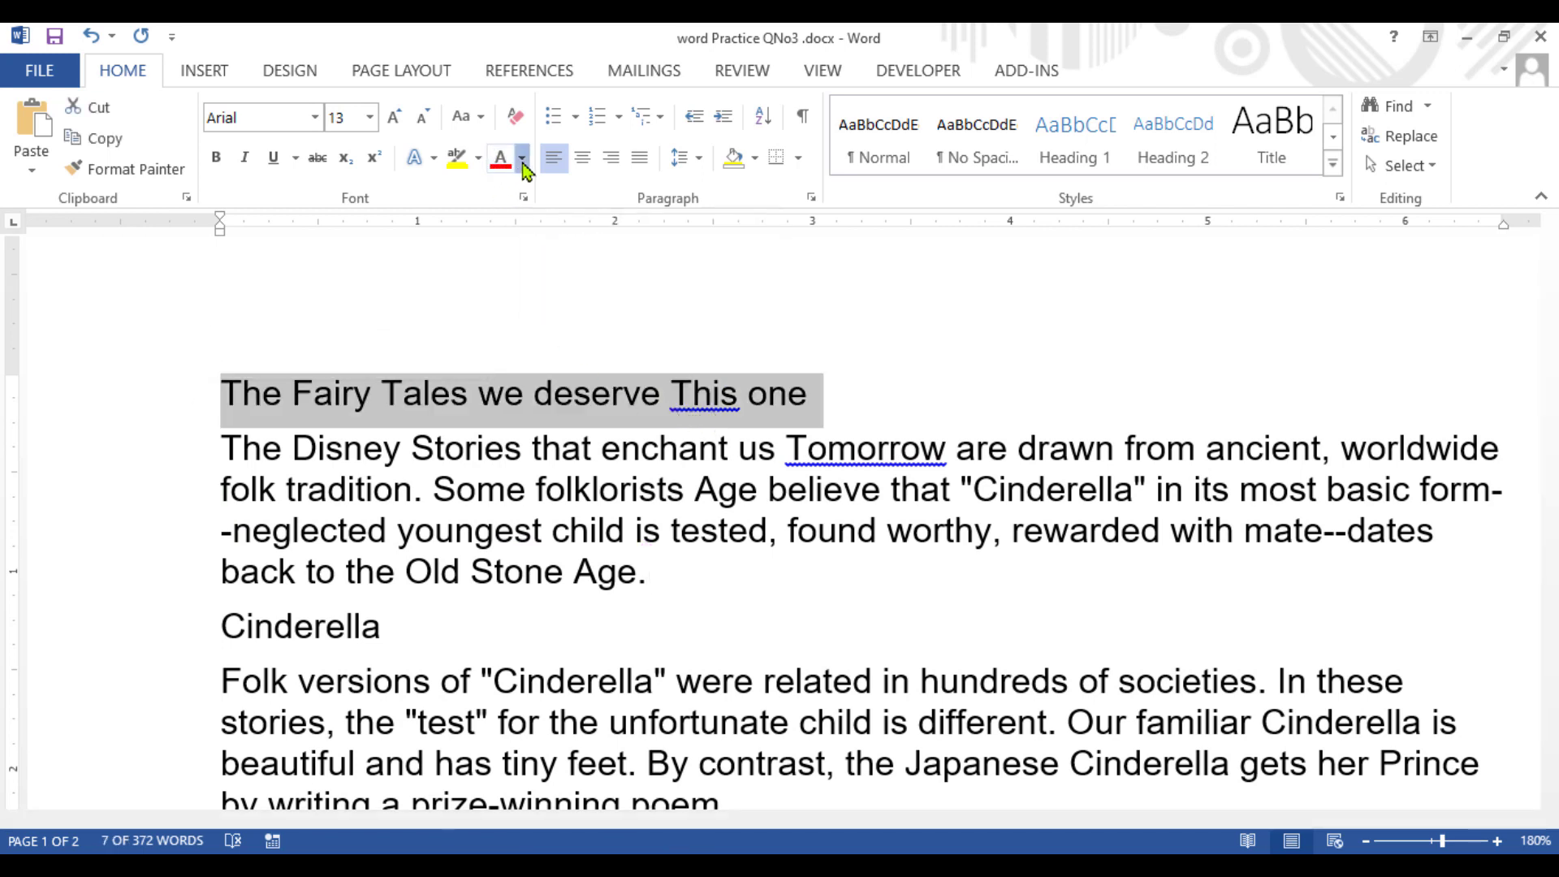
click(523, 162)
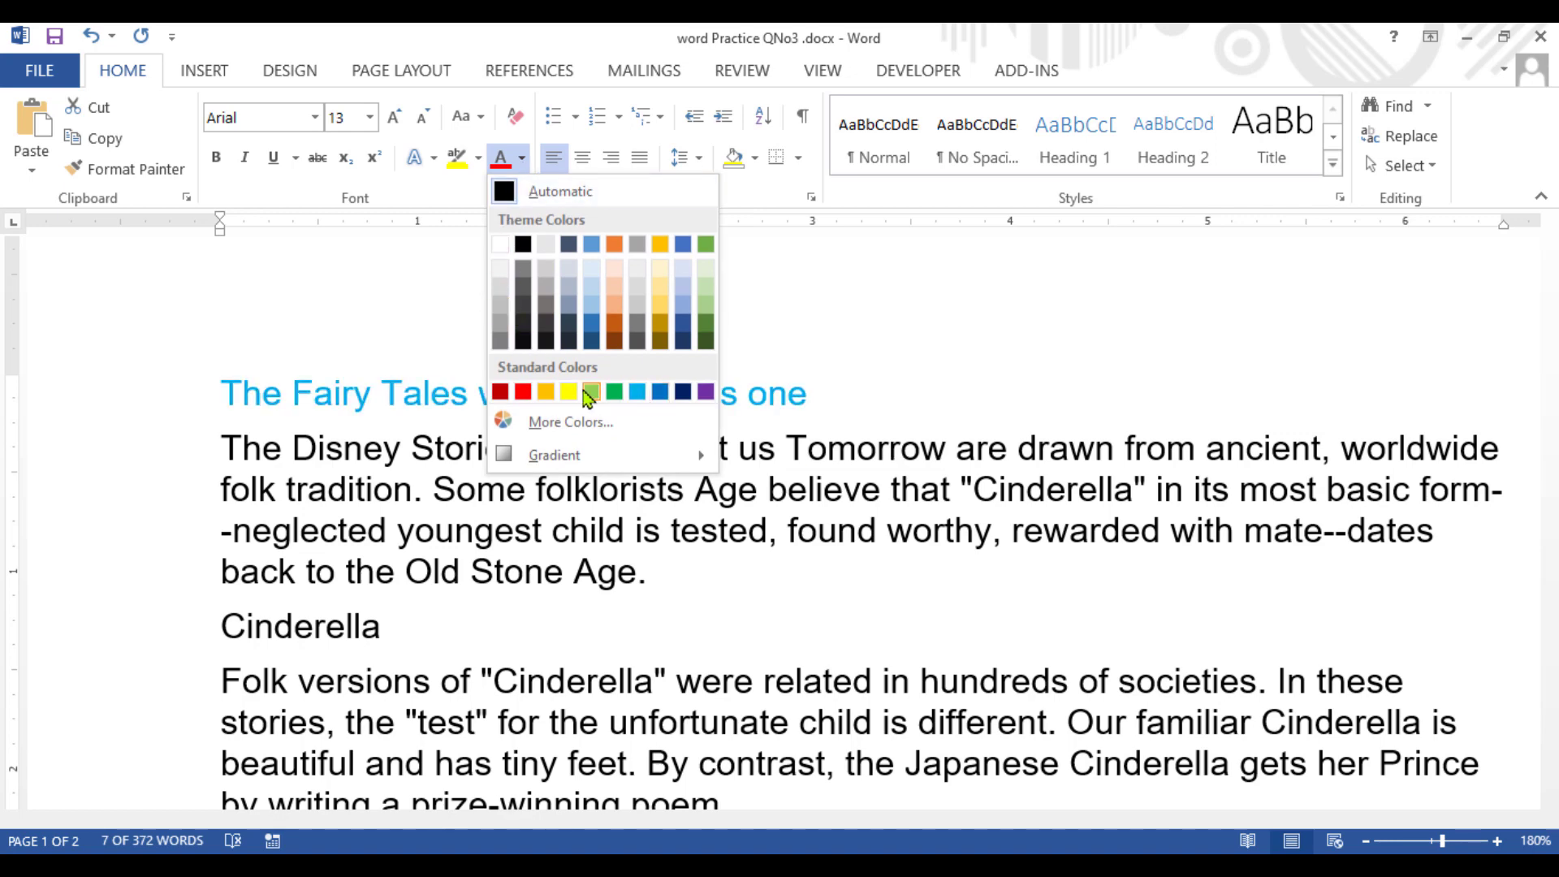
click(518, 395)
click(818, 527)
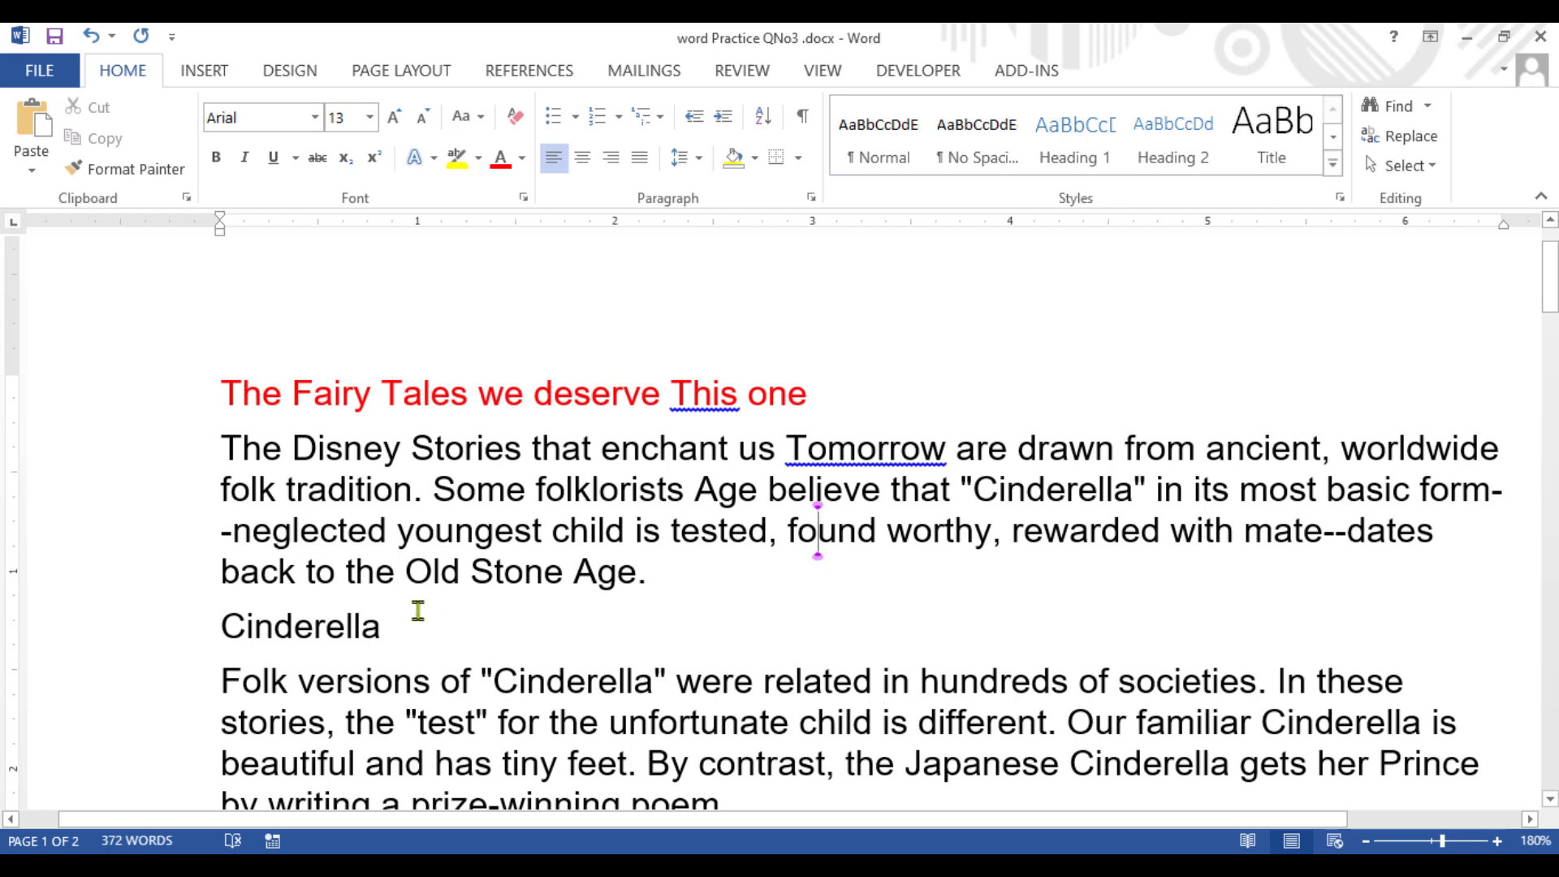
Step: Underline the whole second line of the first body paragraph, beginning with "folk tradition"
click(163, 507)
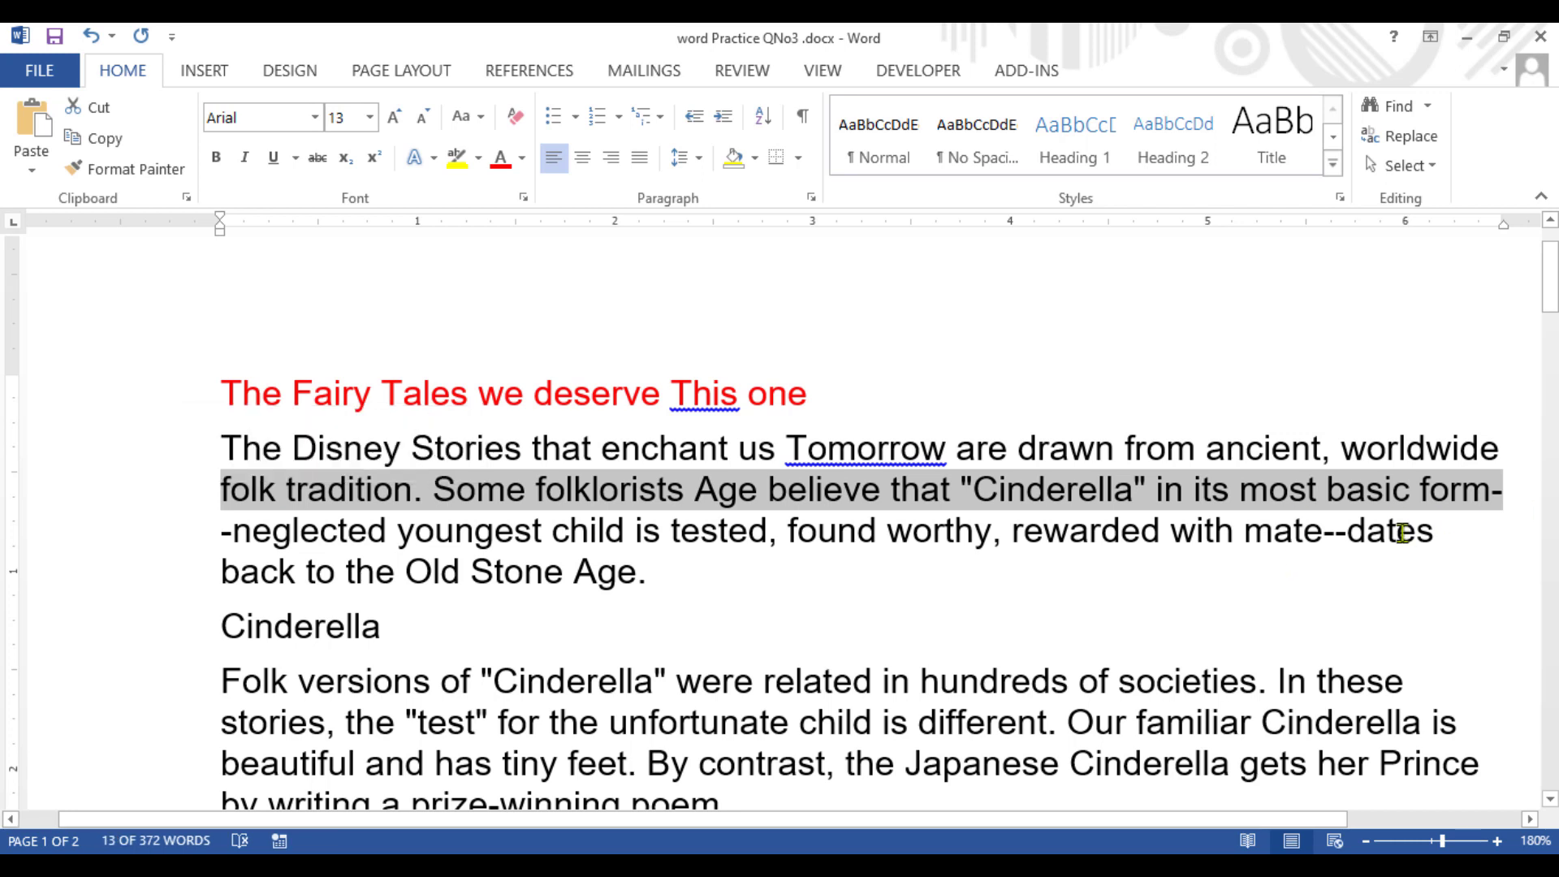
click(273, 157)
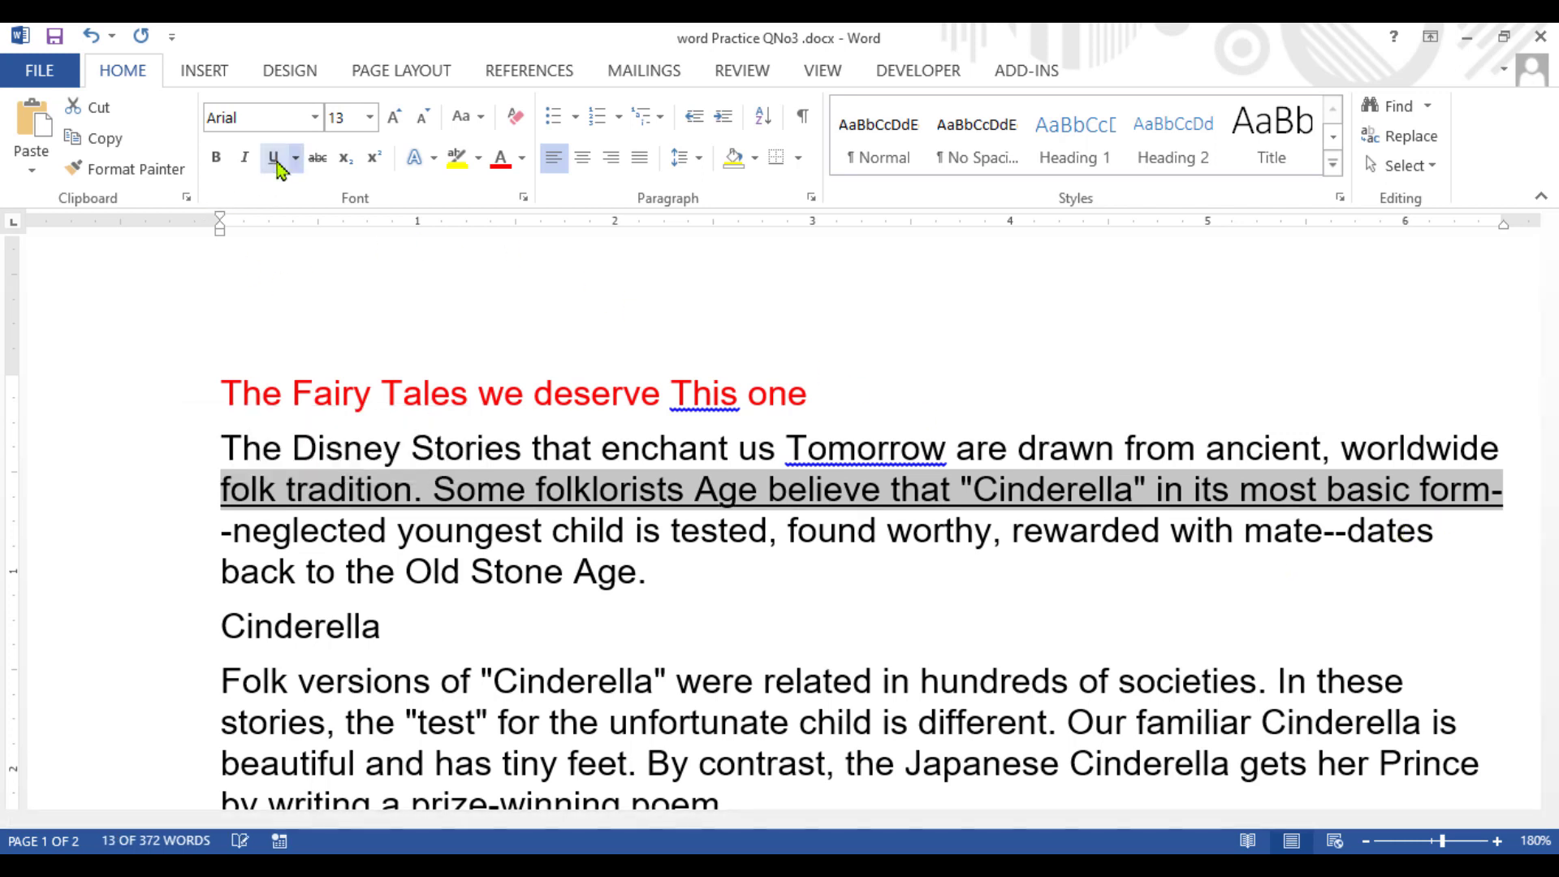
click(701, 680)
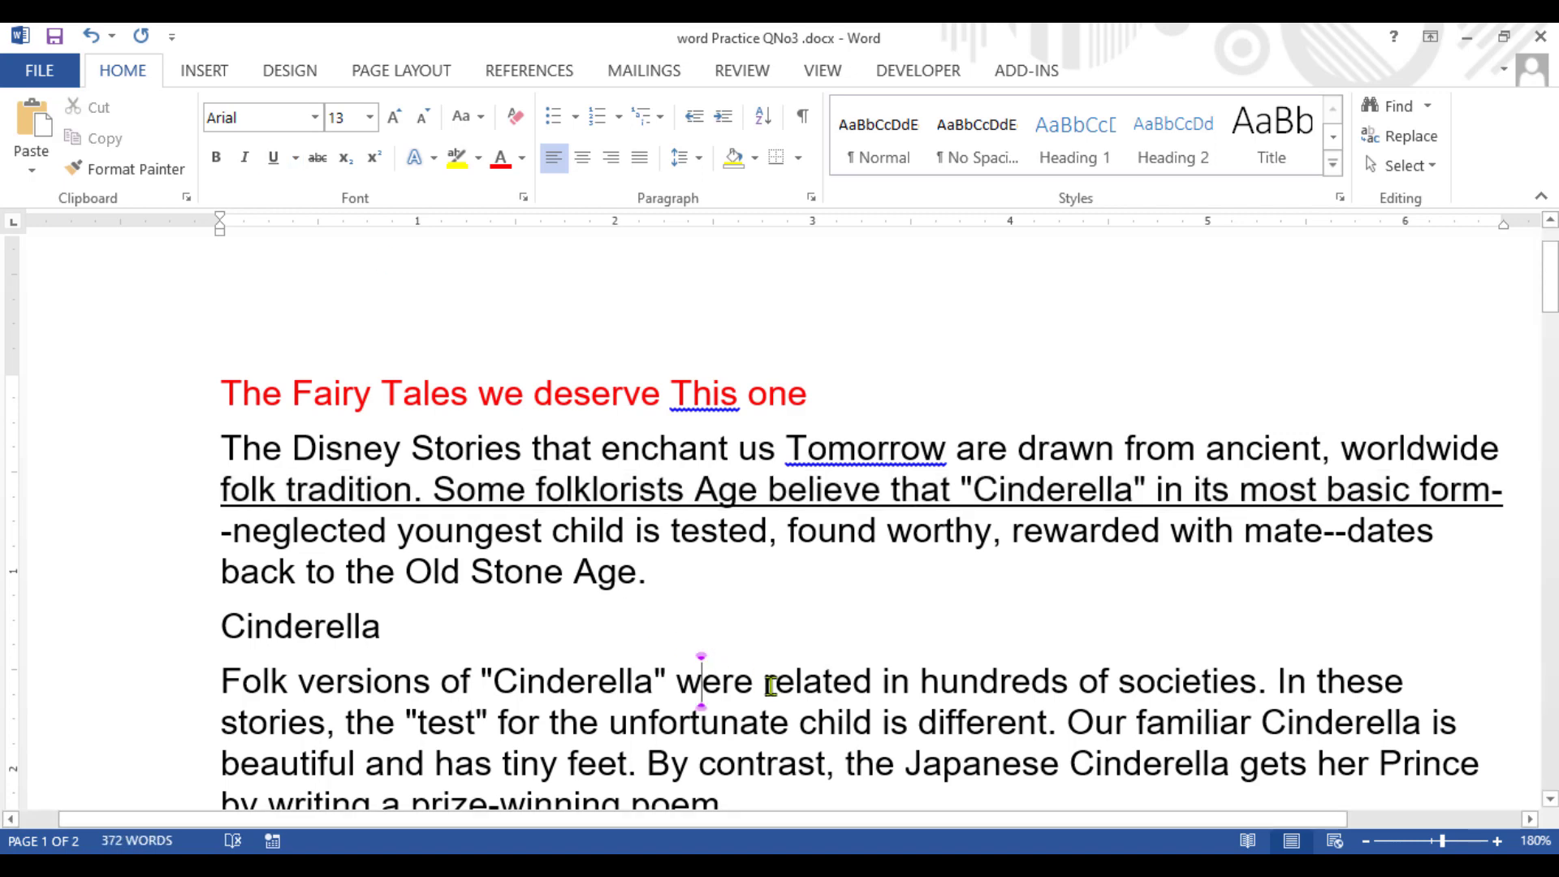
Step: Apply italic, bold and underline to the title line "The Fairy Tales we deserve This one"
click(146, 406)
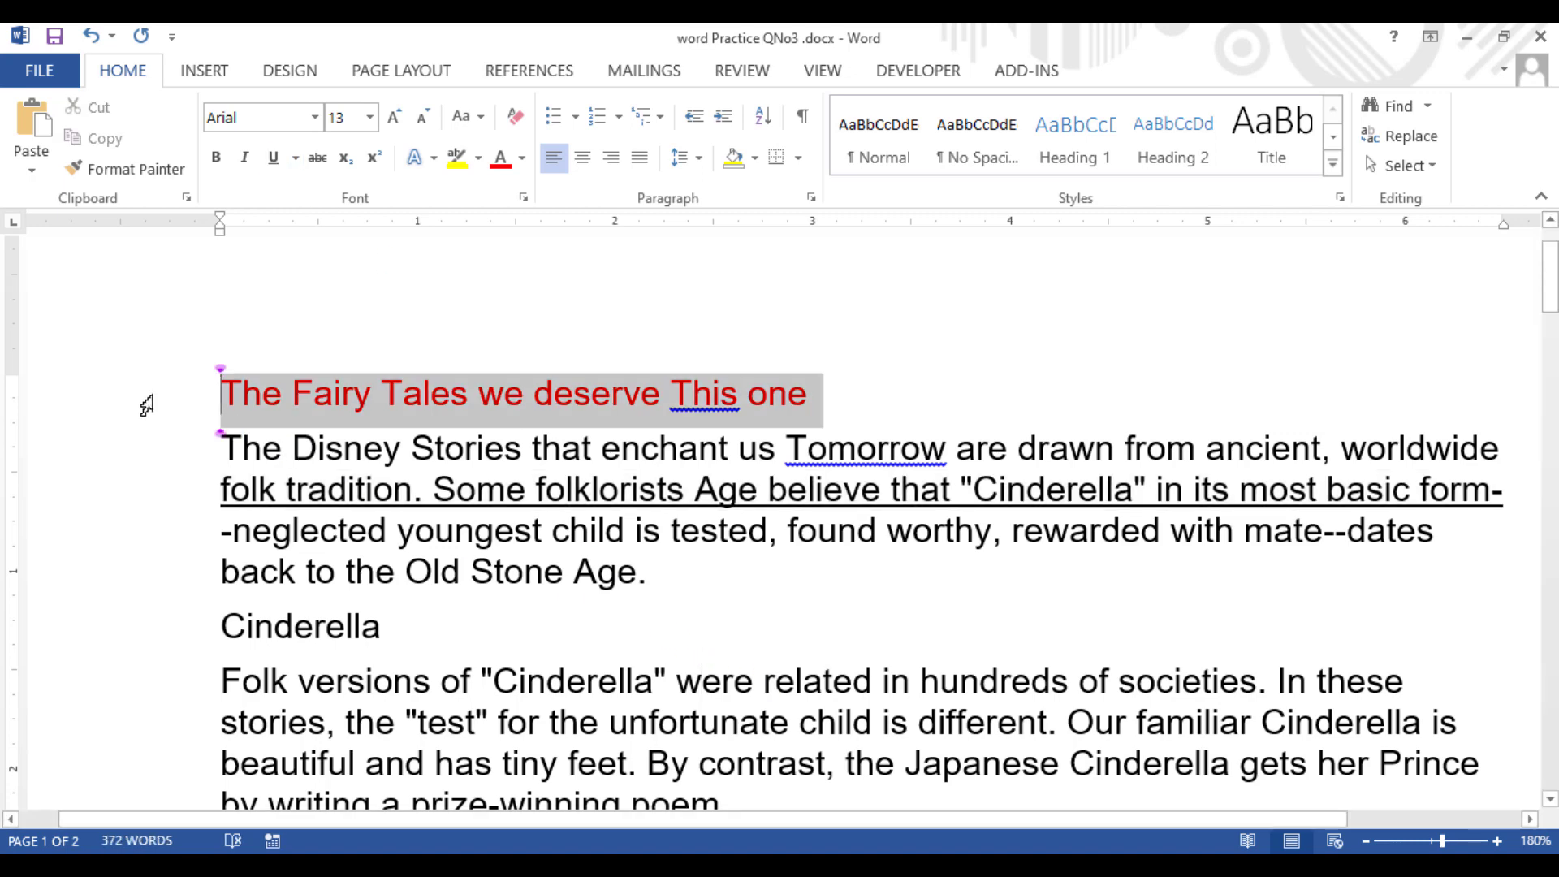
click(244, 157)
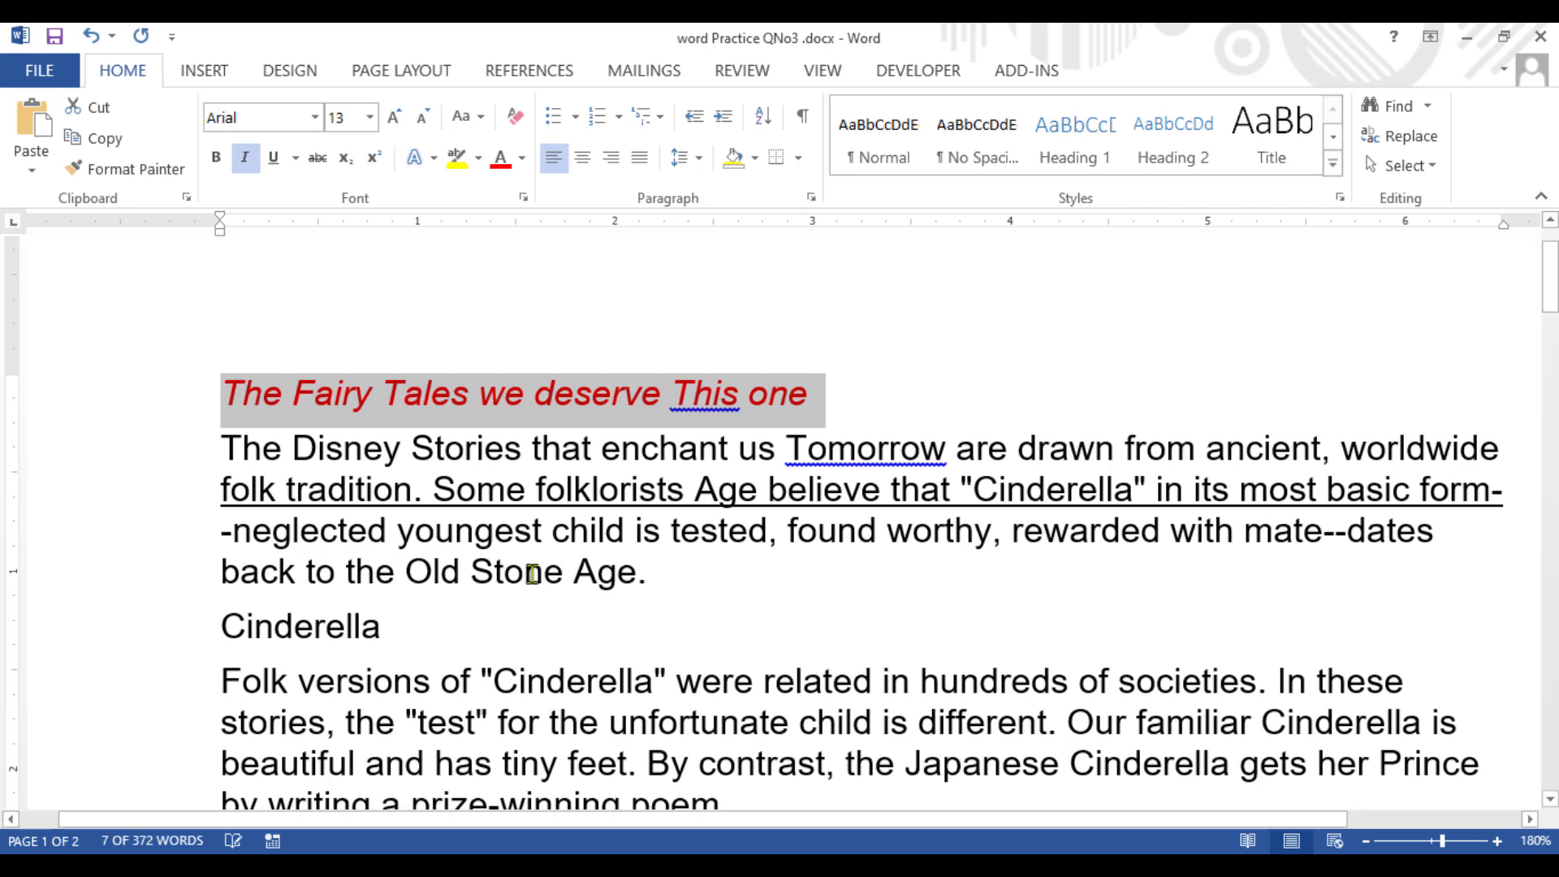
click(216, 156)
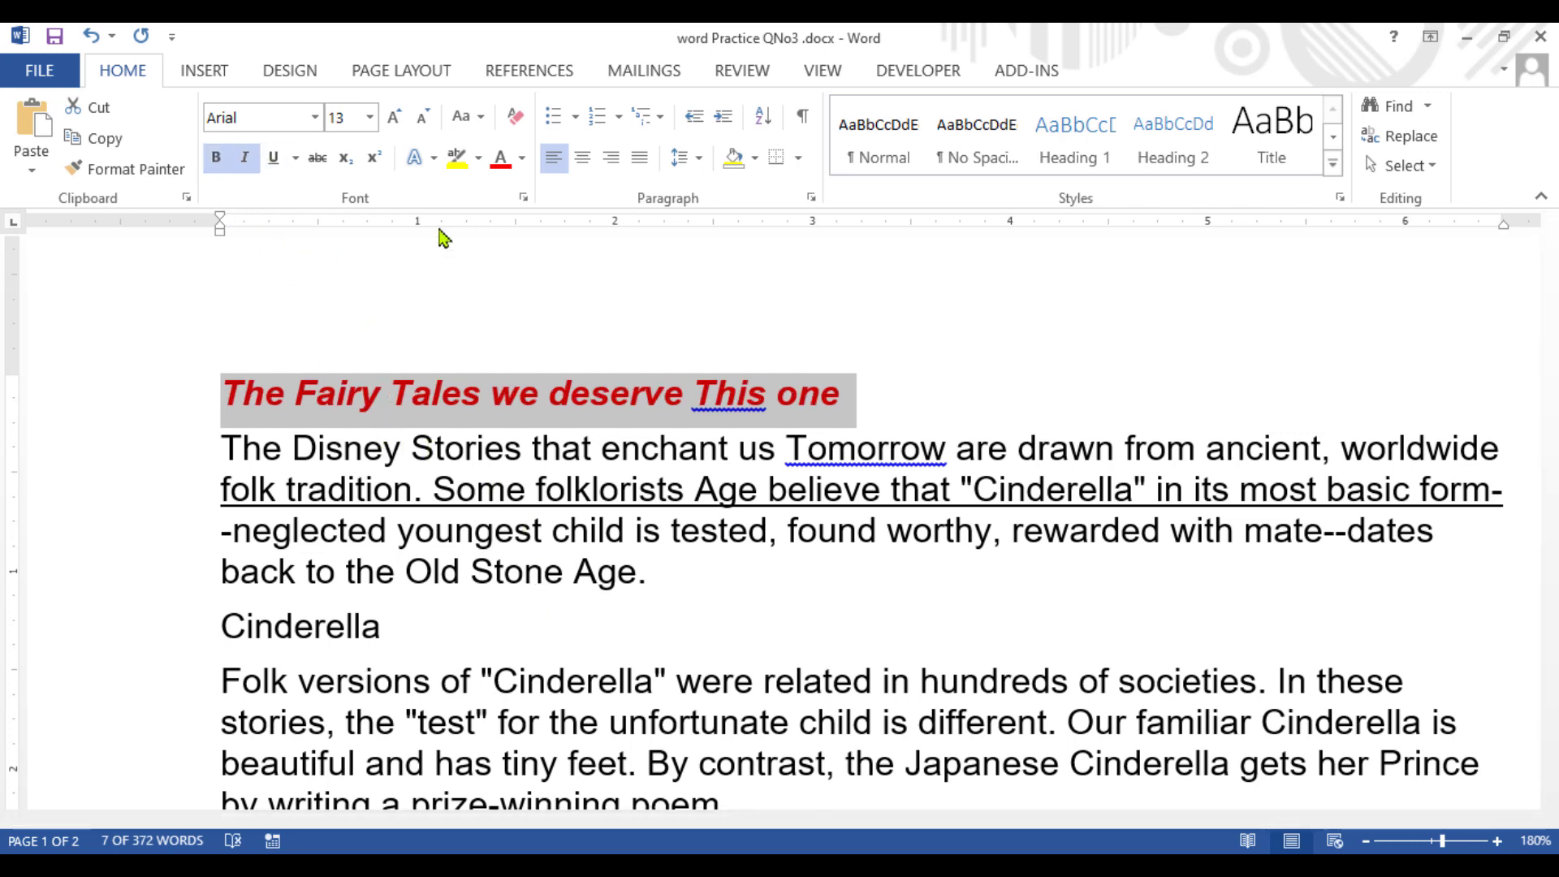
click(274, 157)
click(707, 559)
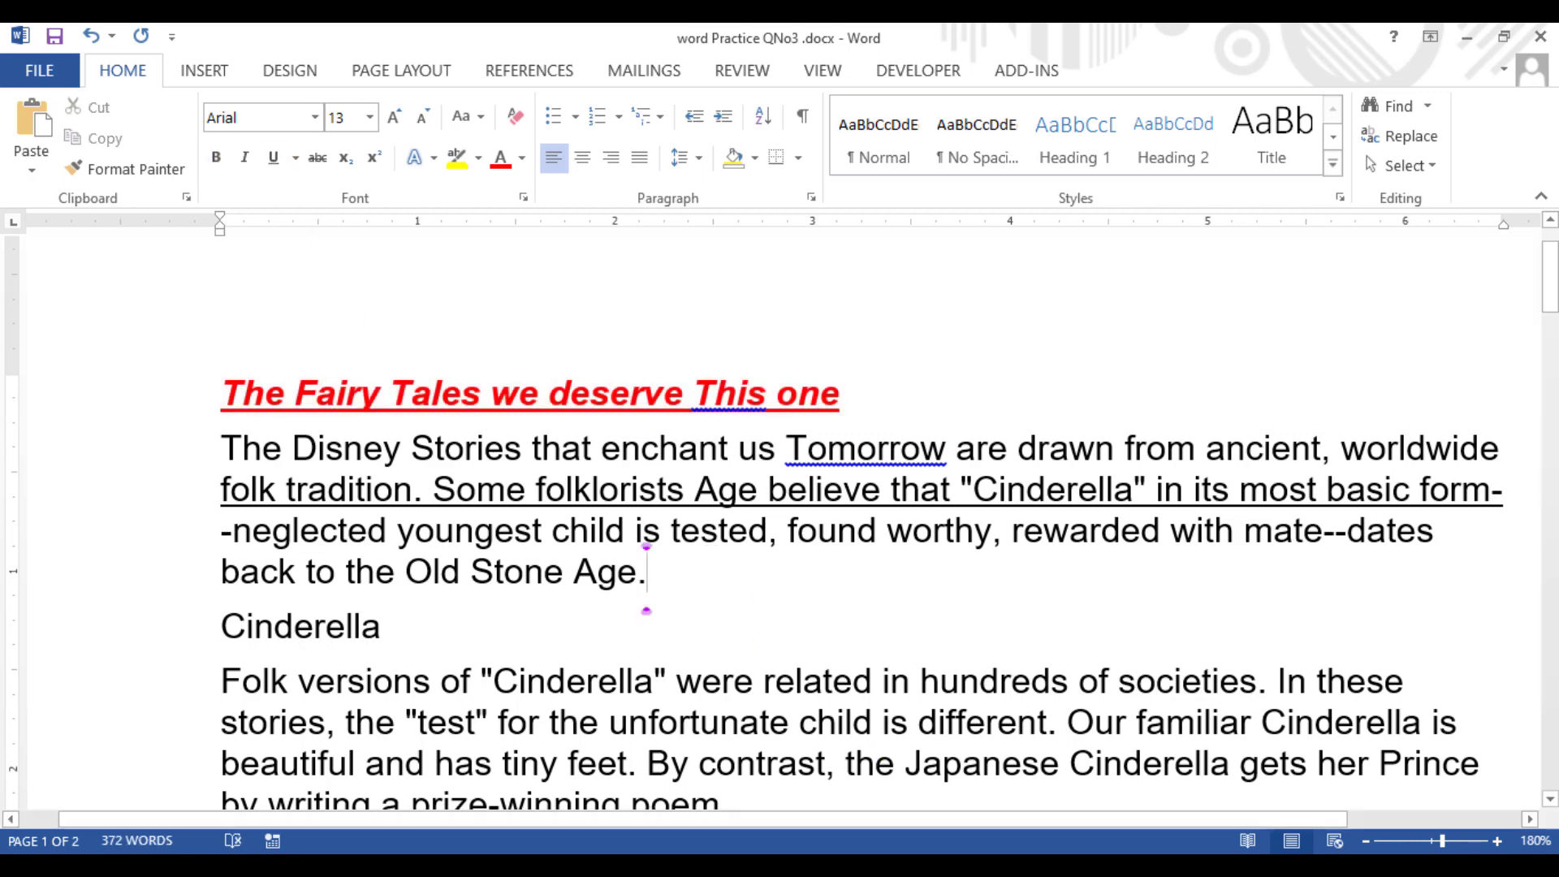
Step: Review the remaining formatting topics down to the end of the list in Document1 and return to word Practice QNo3.docx
click(799, 868)
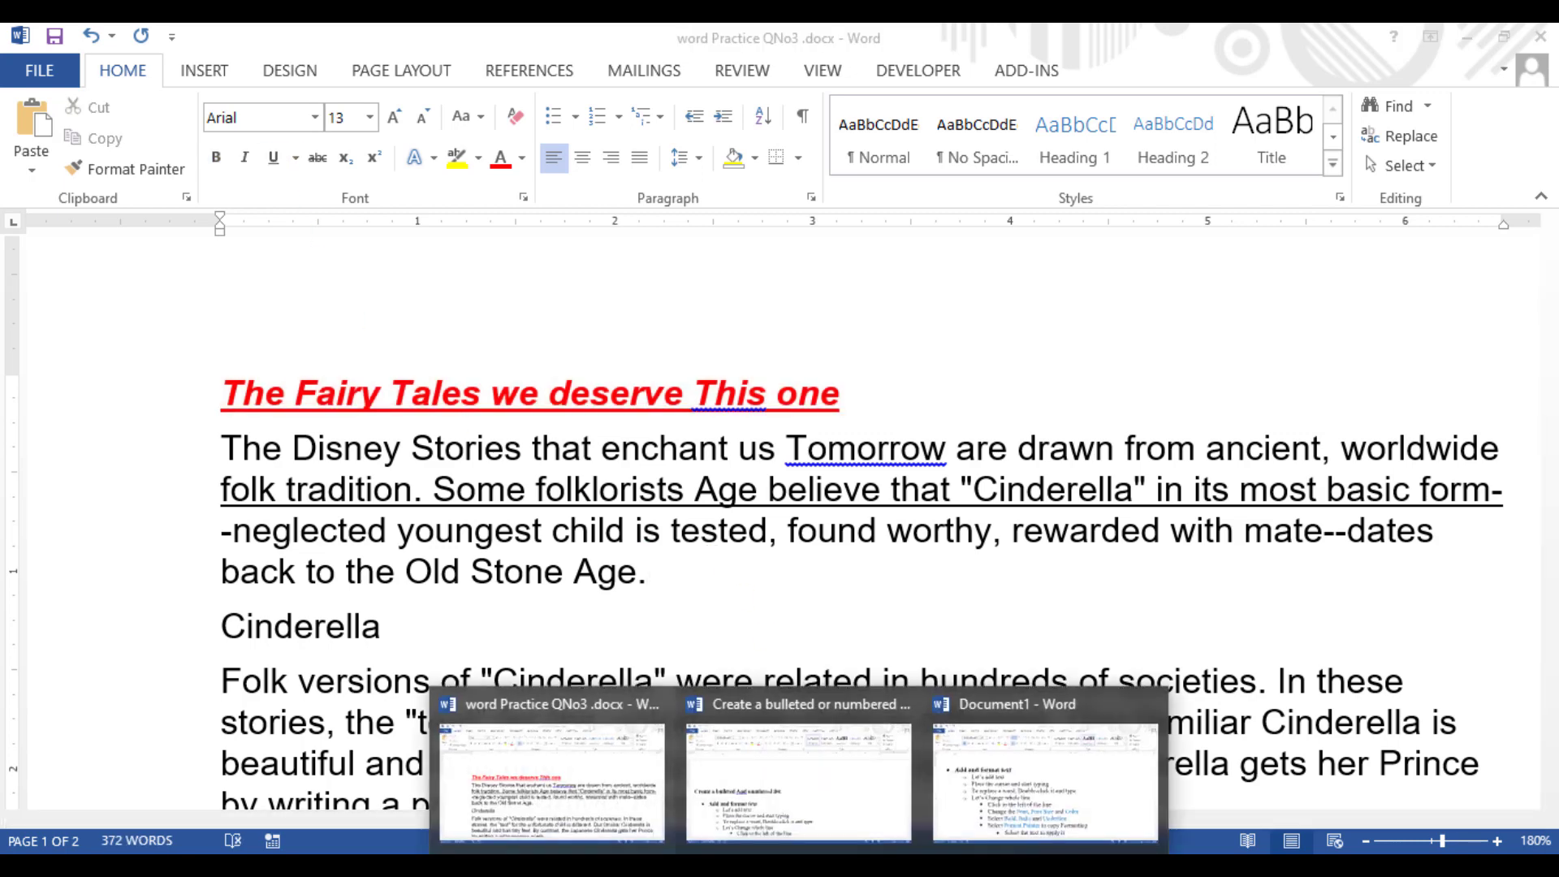
click(1046, 779)
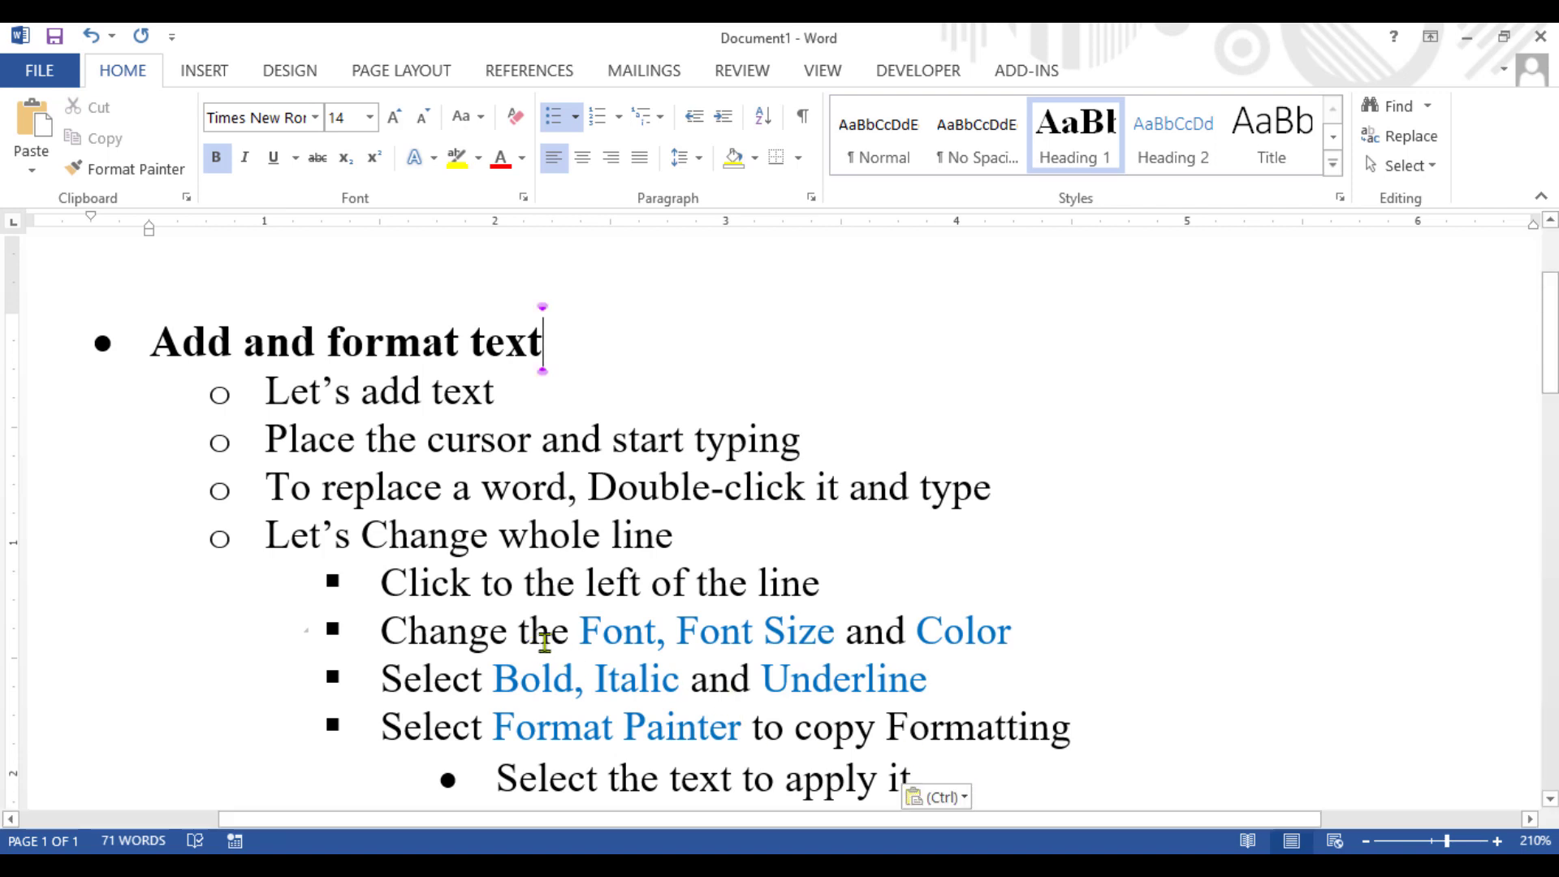
scroll(550, 637, down, 2)
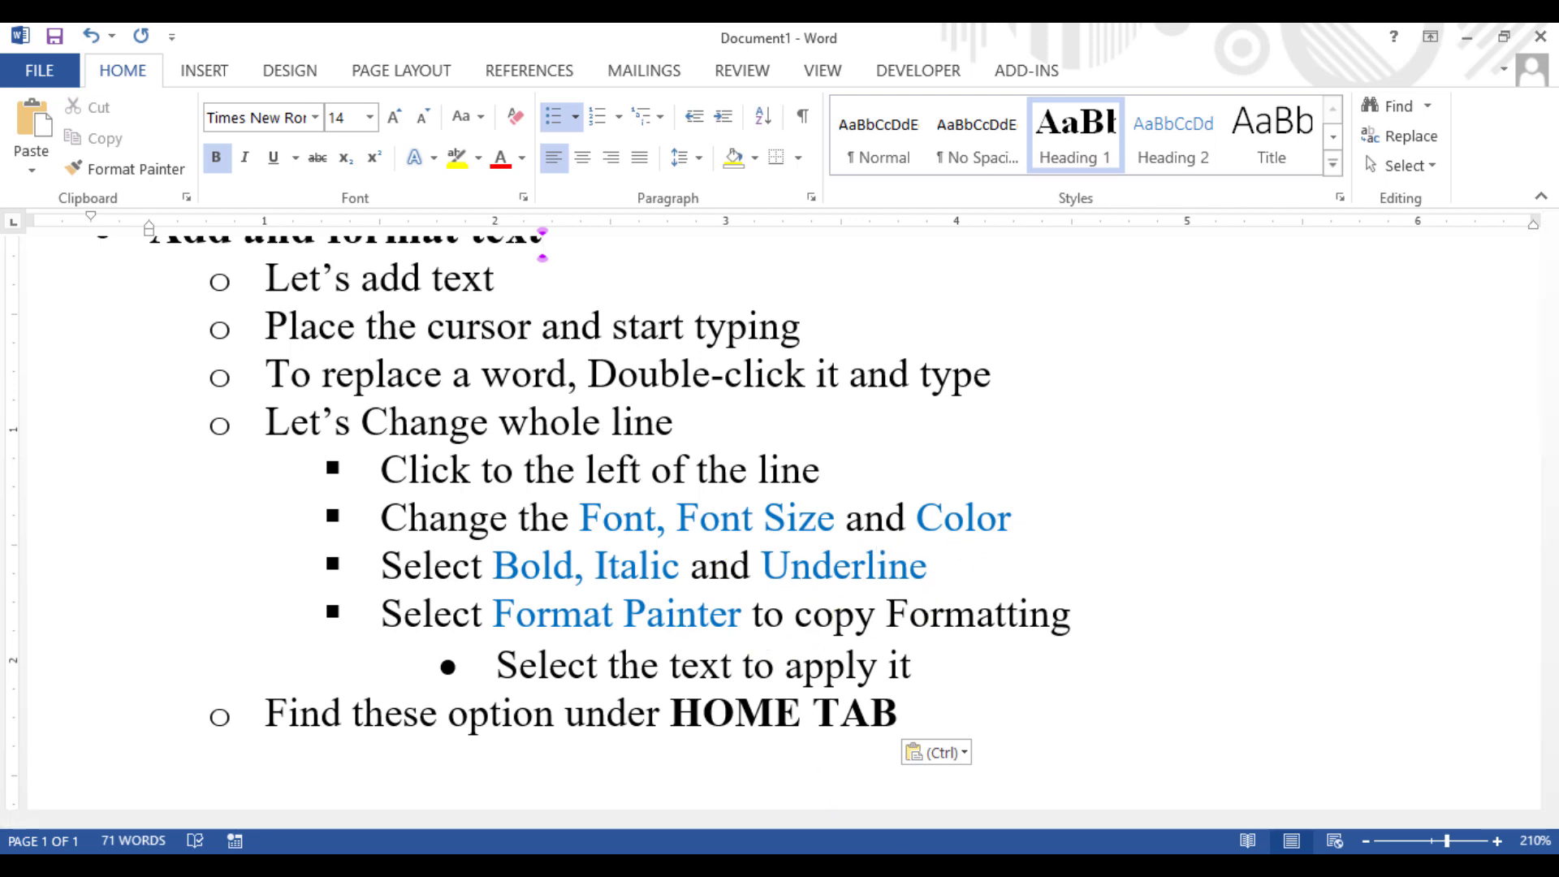
mouse_move(800, 865)
click(615, 807)
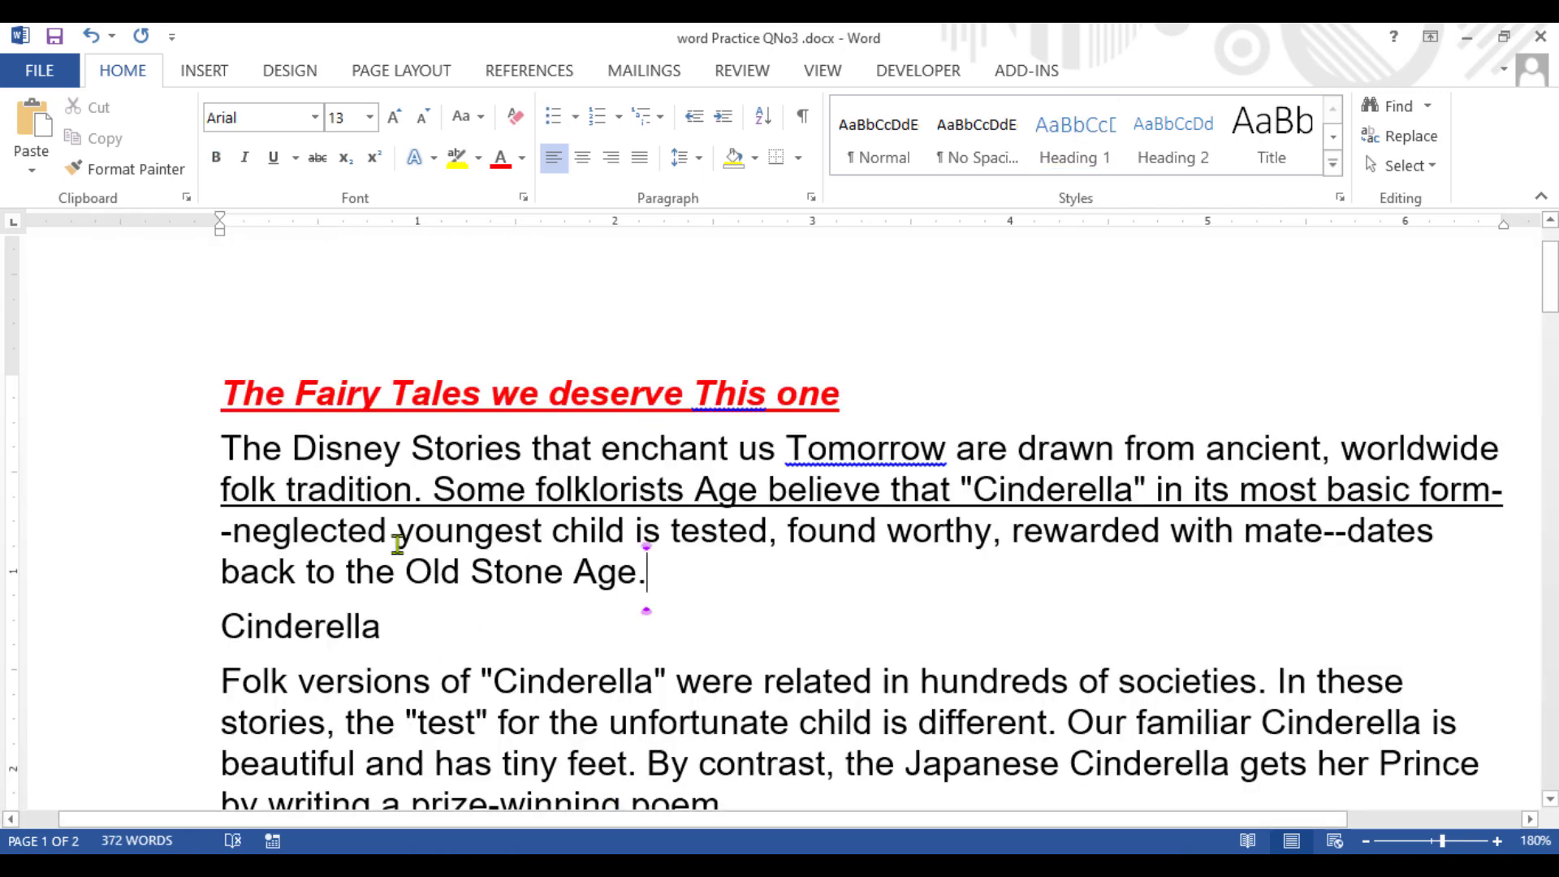
Step: Remove the bold, italic and underline formatting from the title line one by one
click(160, 414)
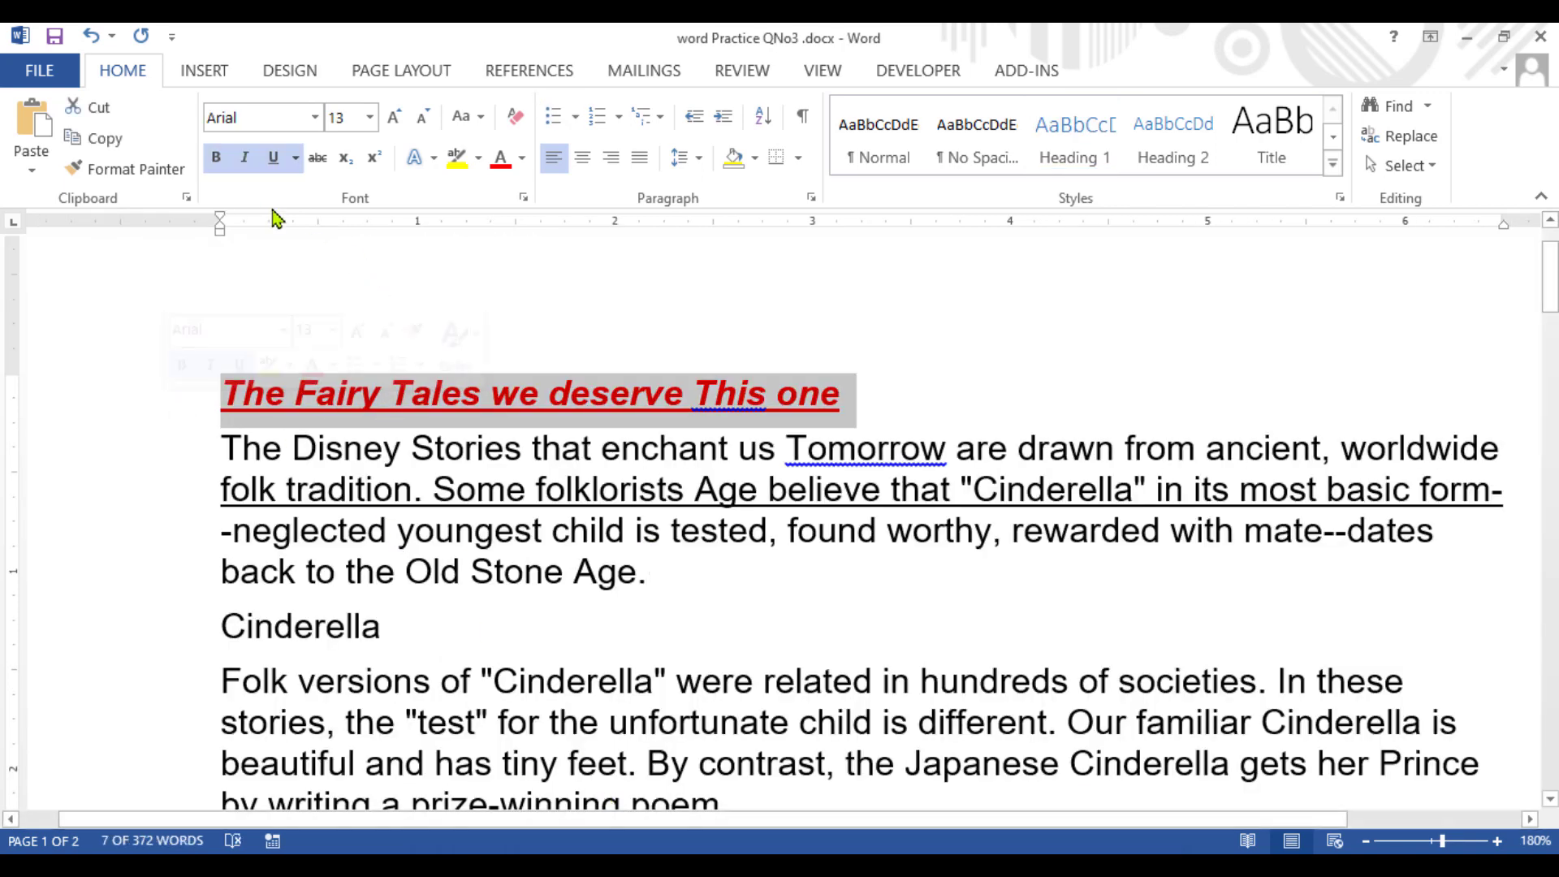
click(223, 165)
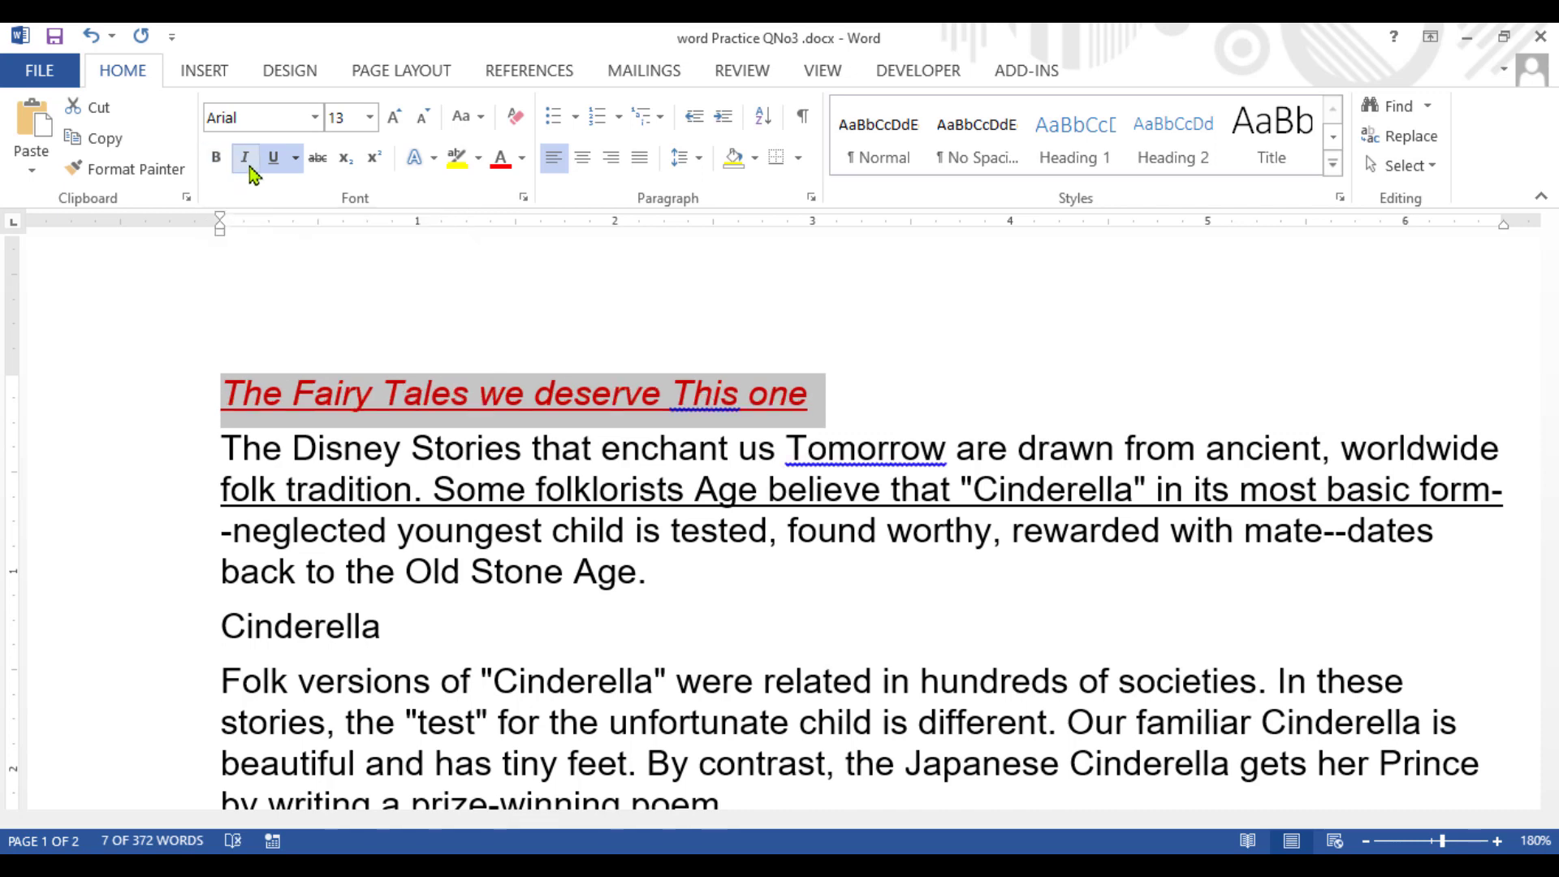
click(246, 159)
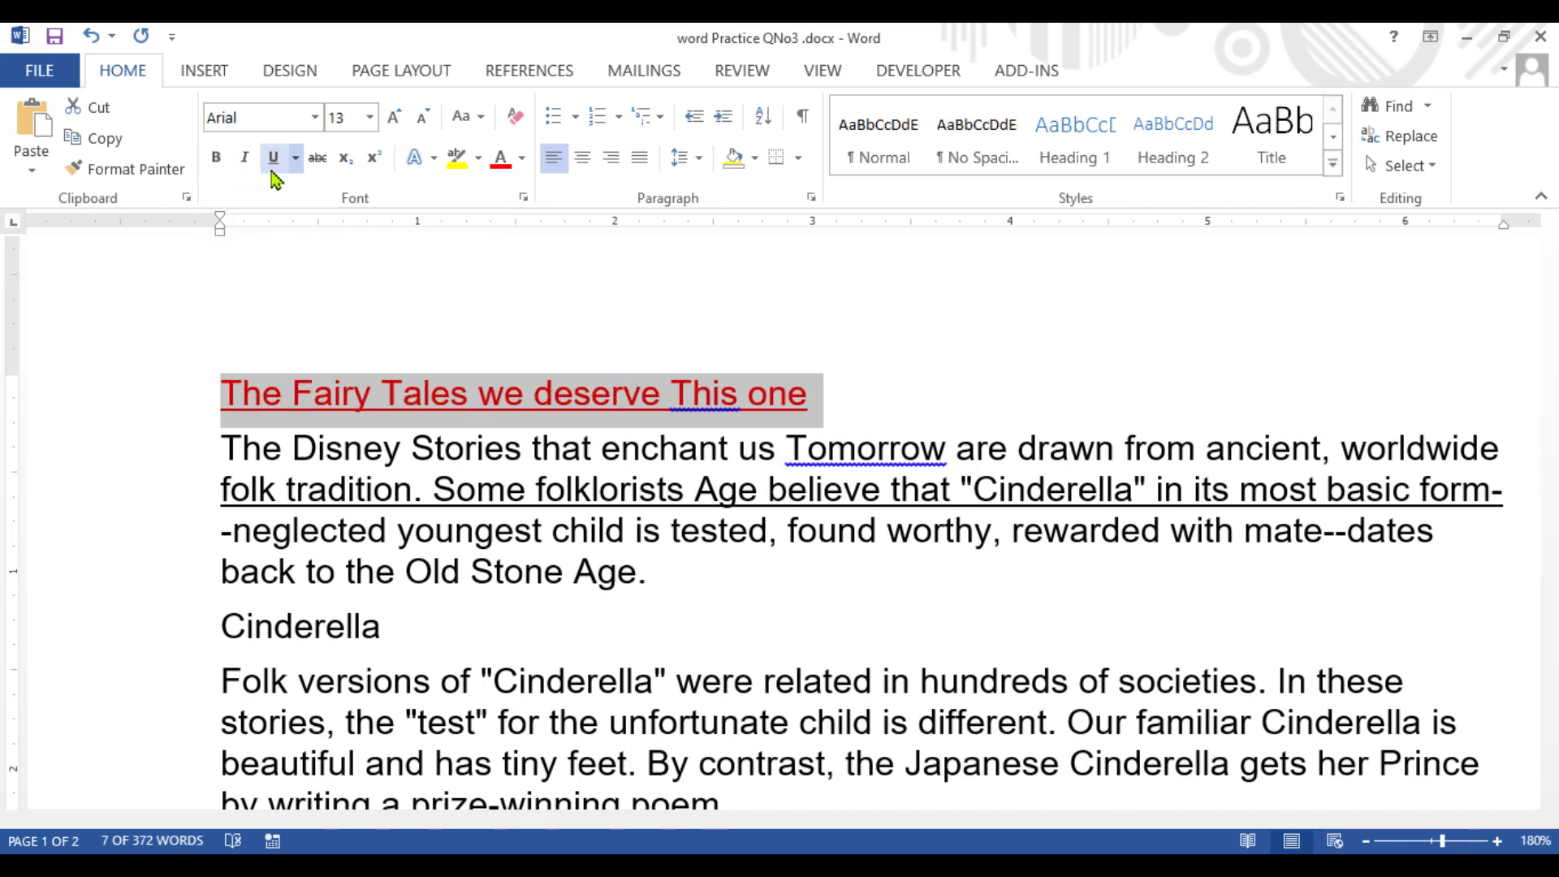
click(274, 159)
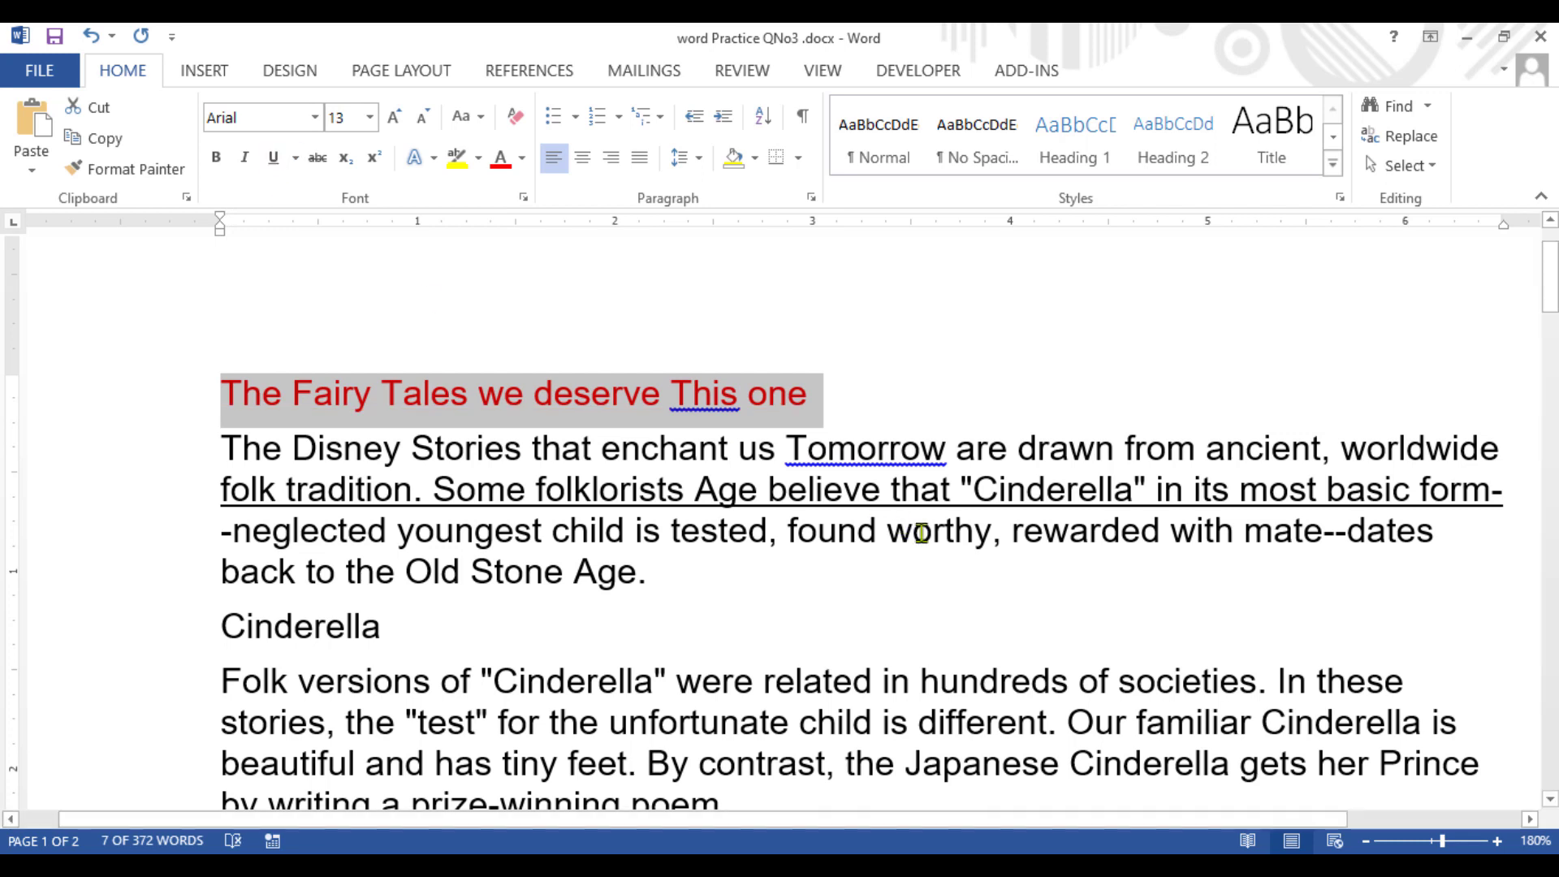
Step: Undo the last three formatting removals on the title line and deselect it
key(ctrl+z)
key(ctrl+z)
key(ctrl+z)
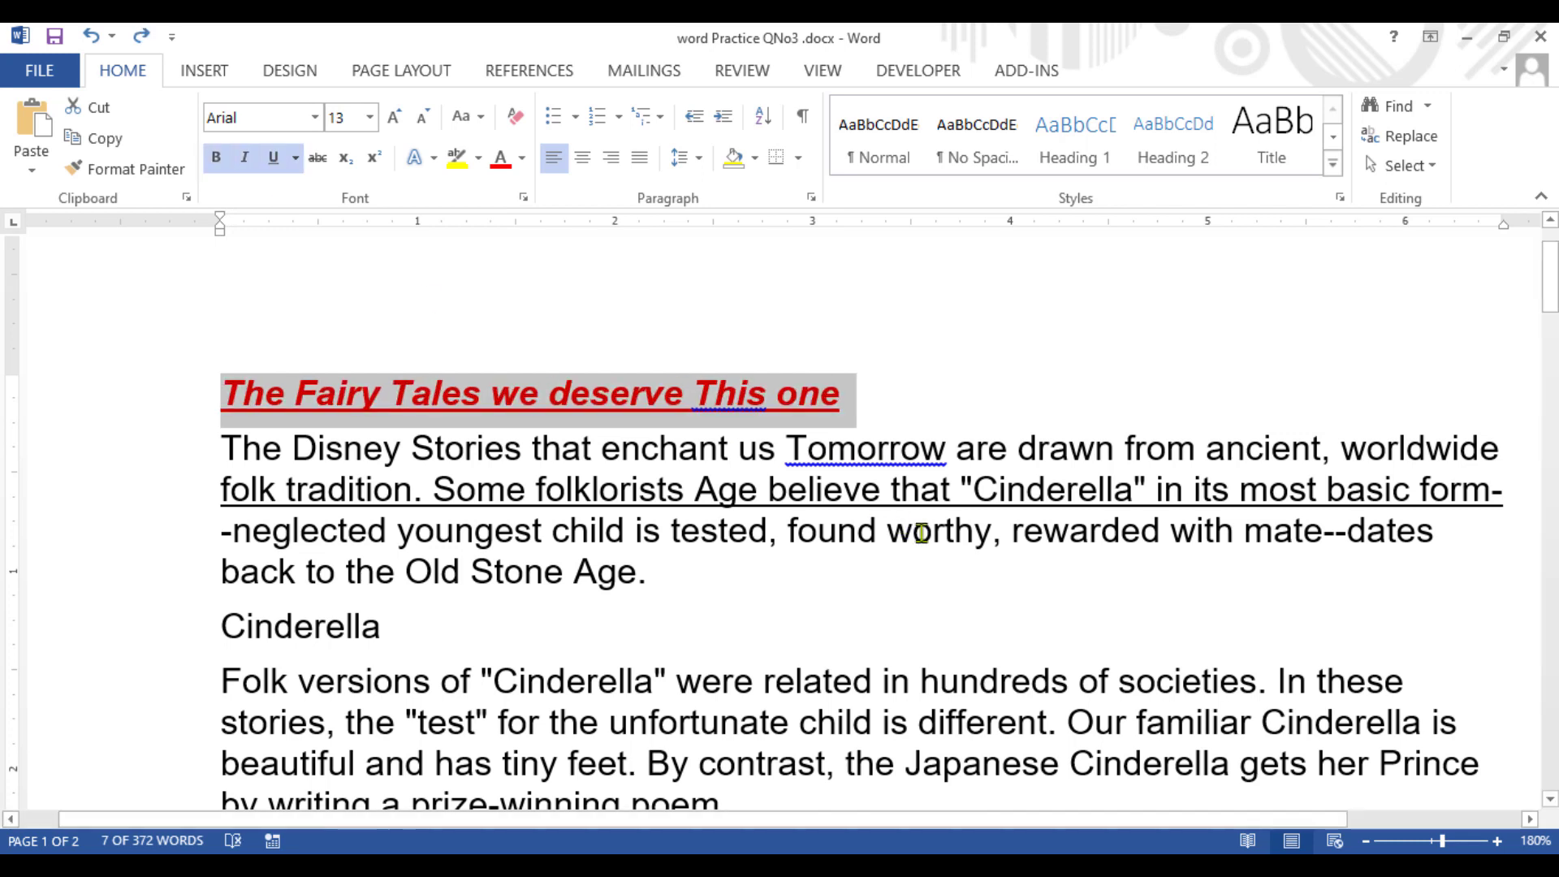
click(434, 571)
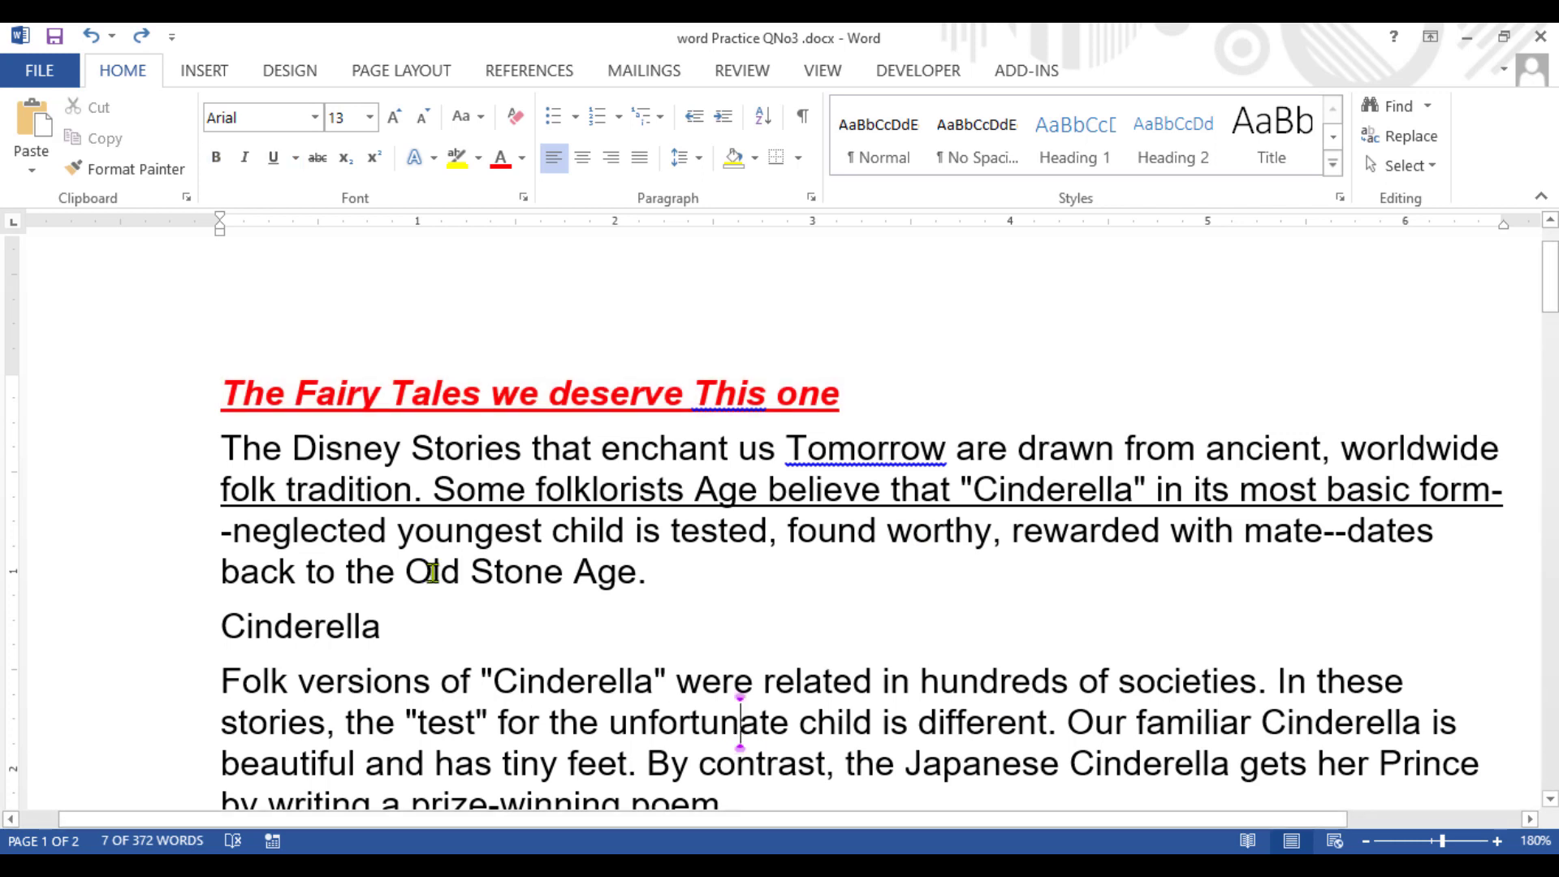
Step: Clear all formatting from the title line "The Fairy Tales we deserve This one" in one operation
click(145, 412)
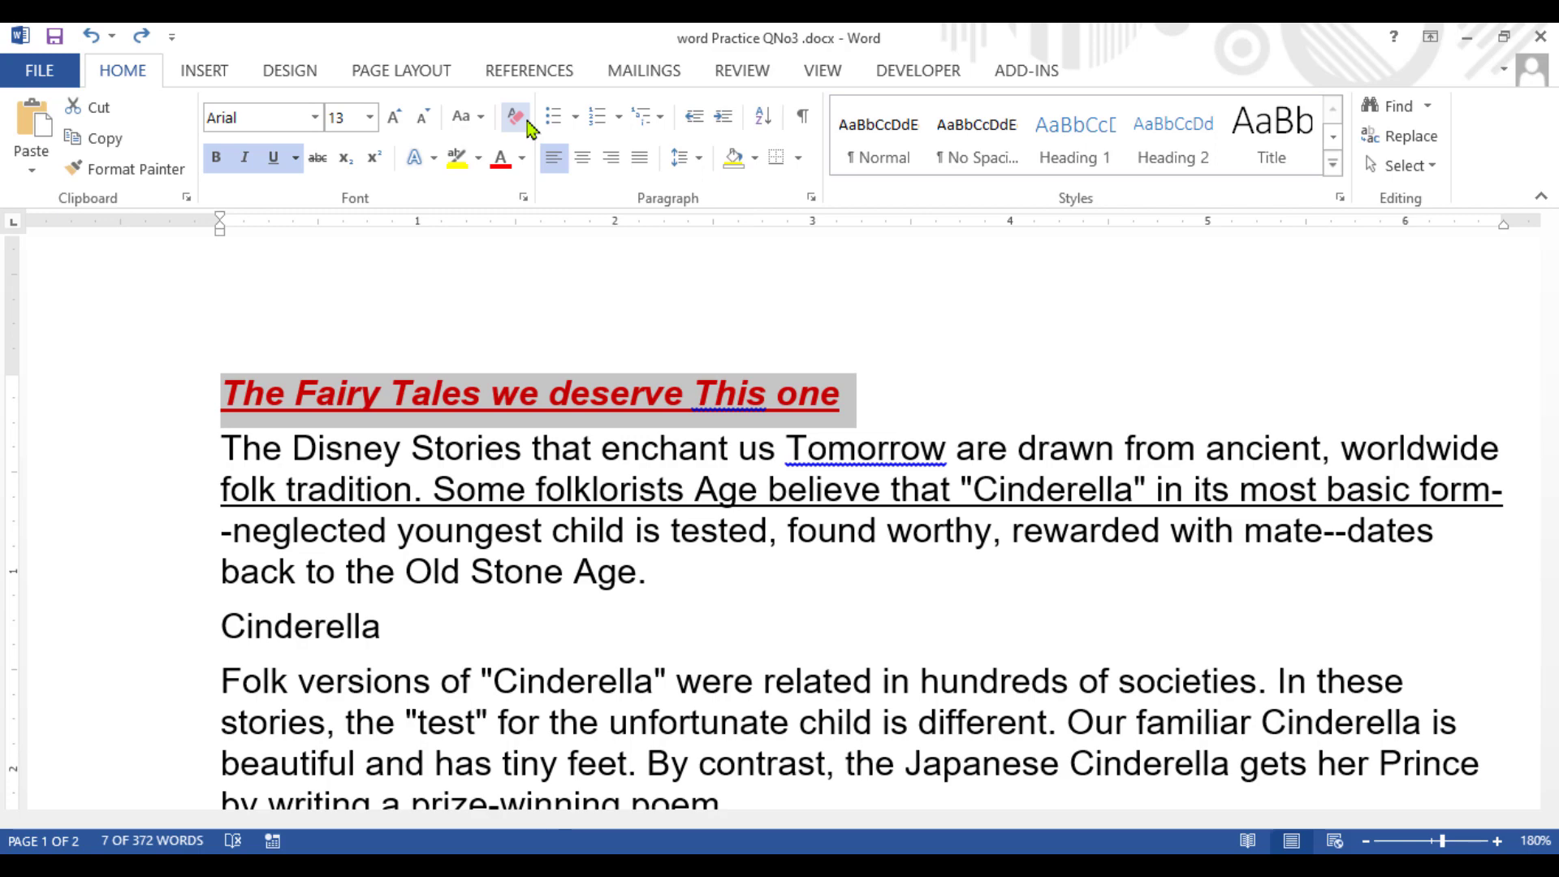
key(super+plus)
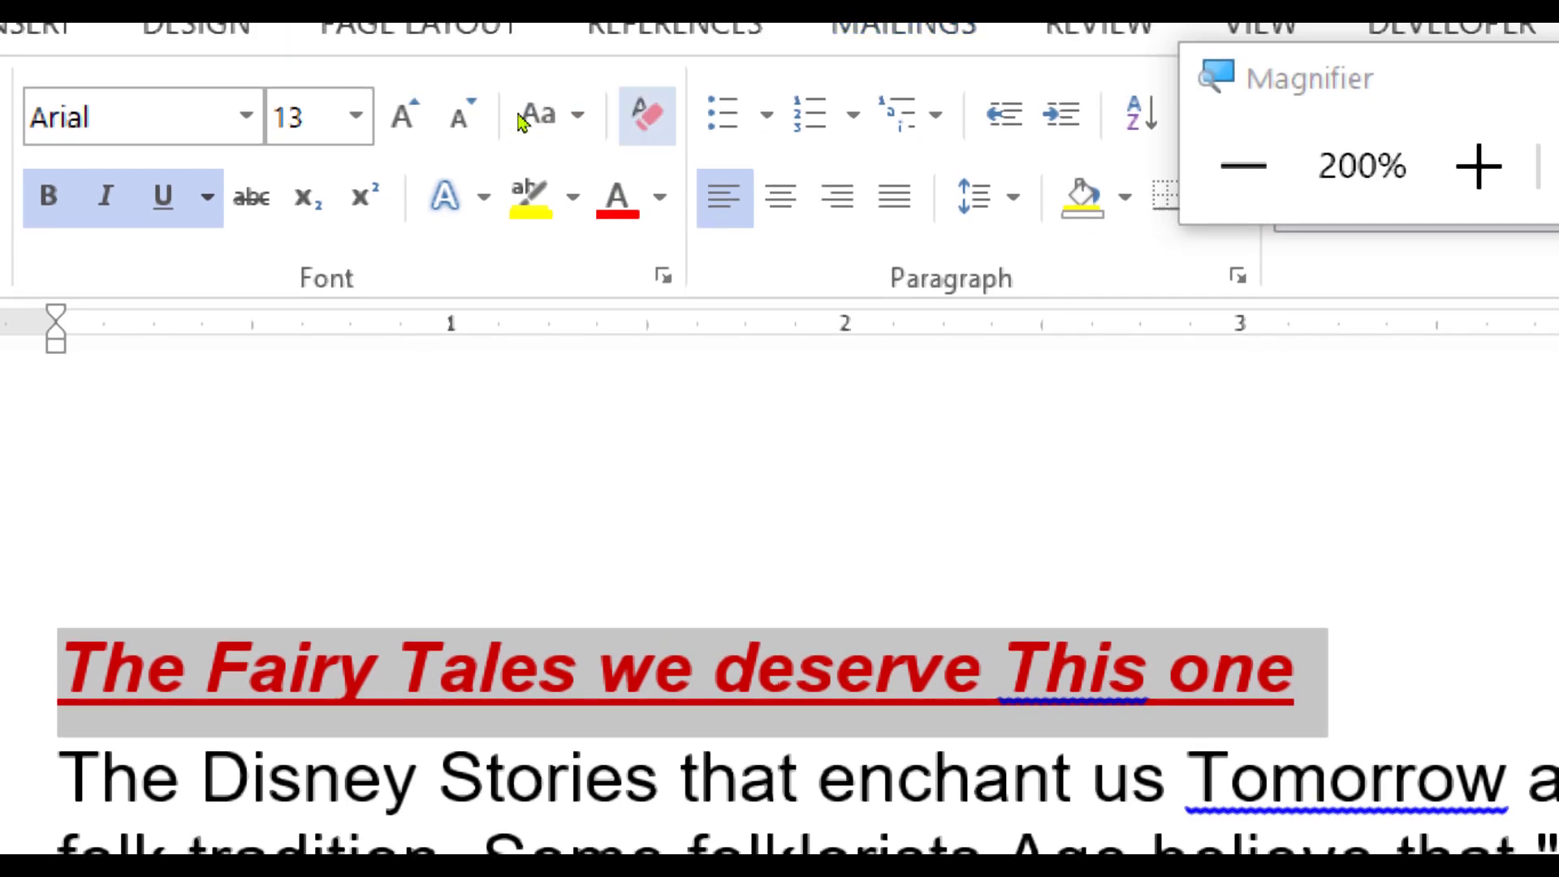
click(647, 116)
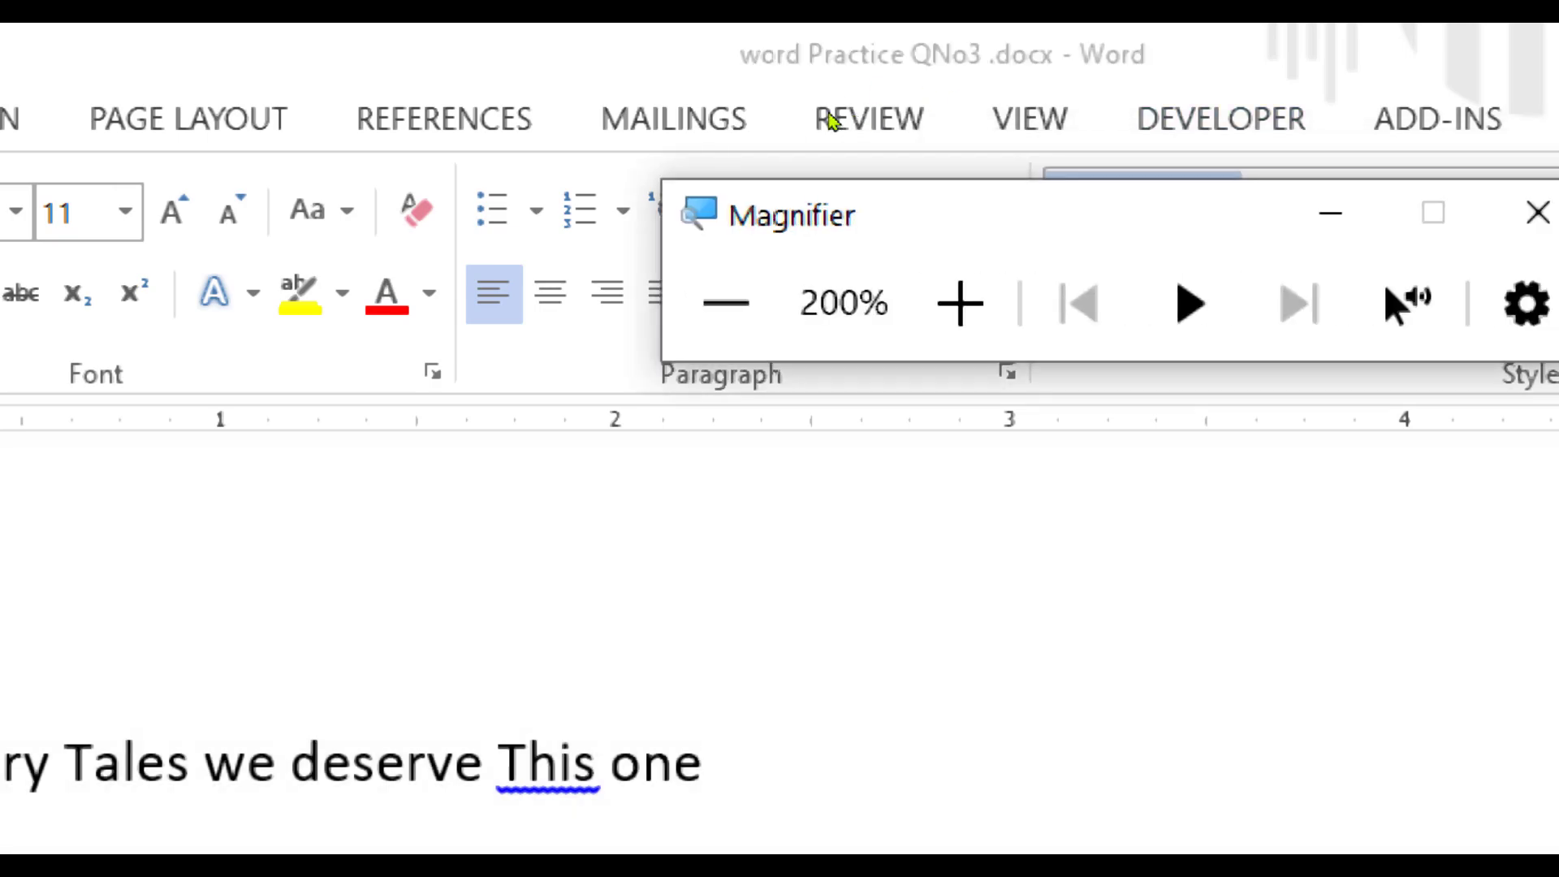
click(1430, 212)
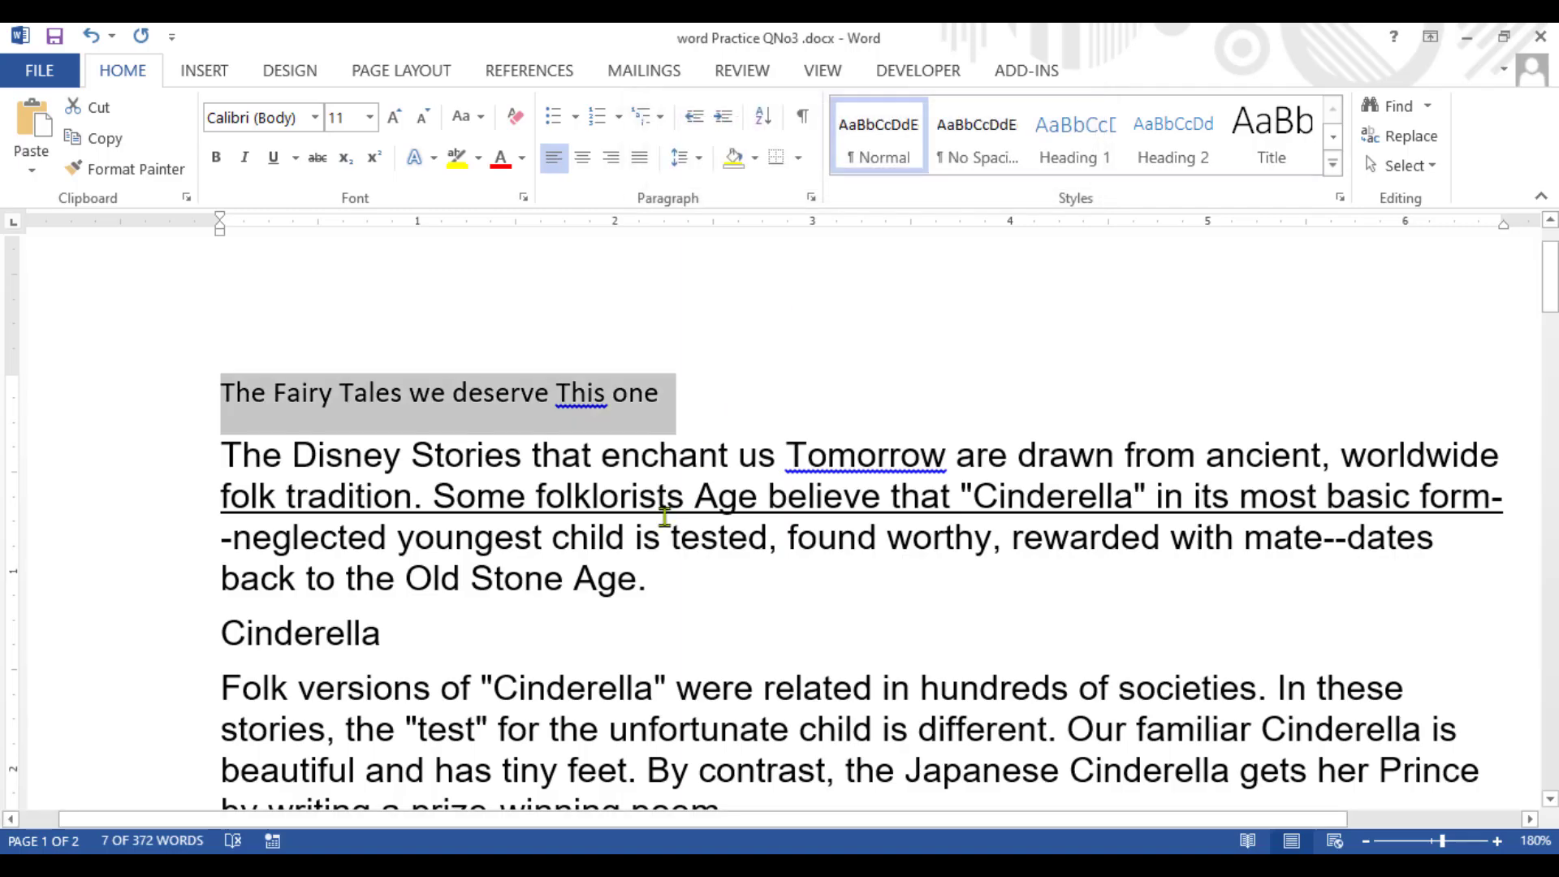
click(933, 690)
Step: Set the font size of the whole title line to 20
click(166, 426)
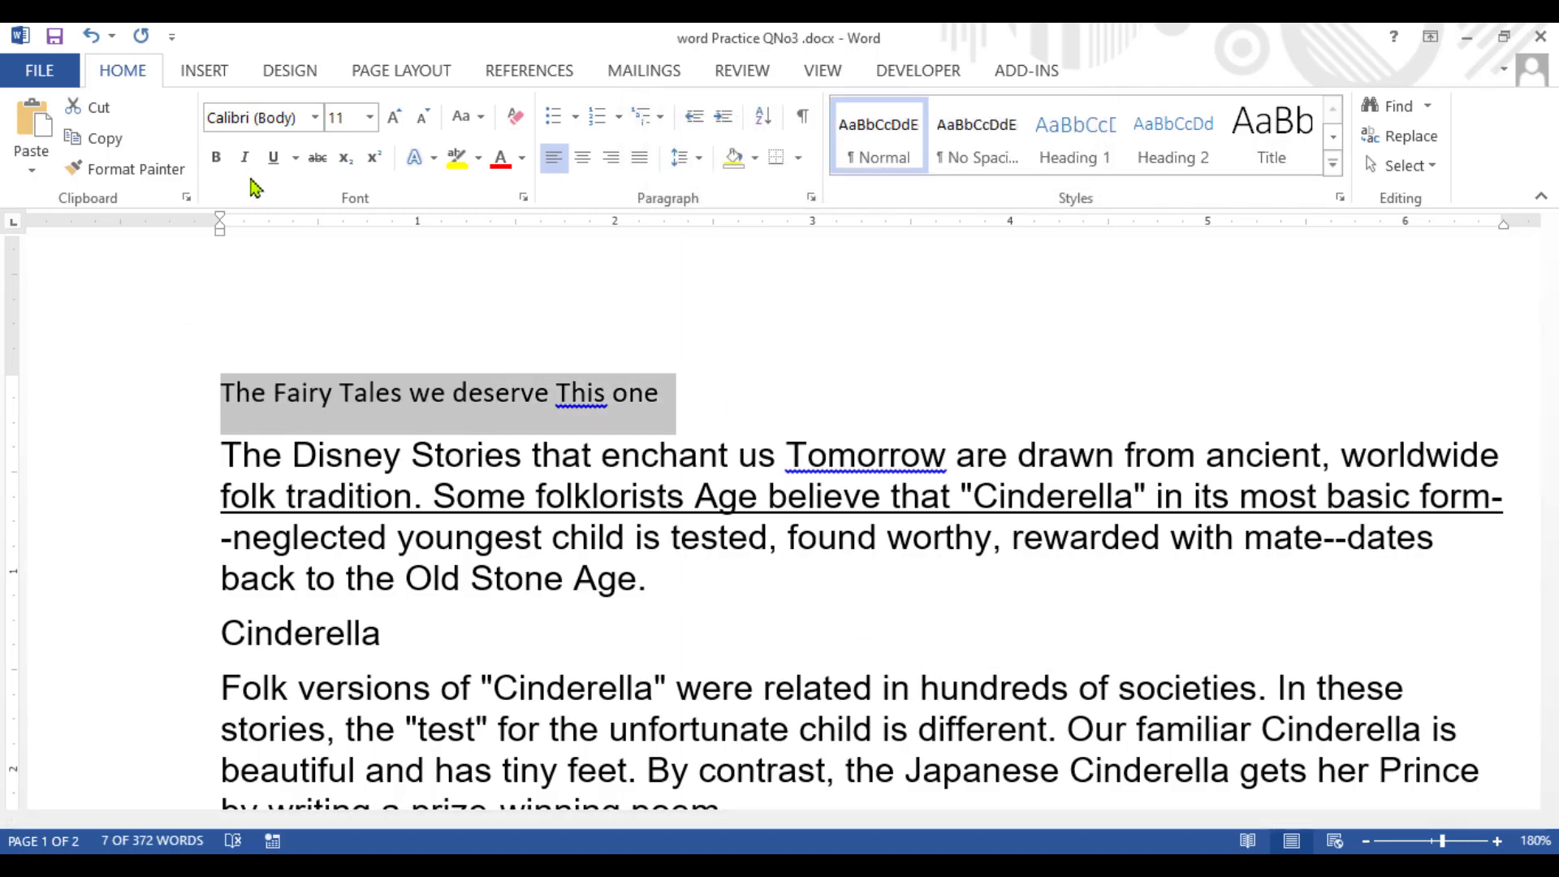
click(369, 118)
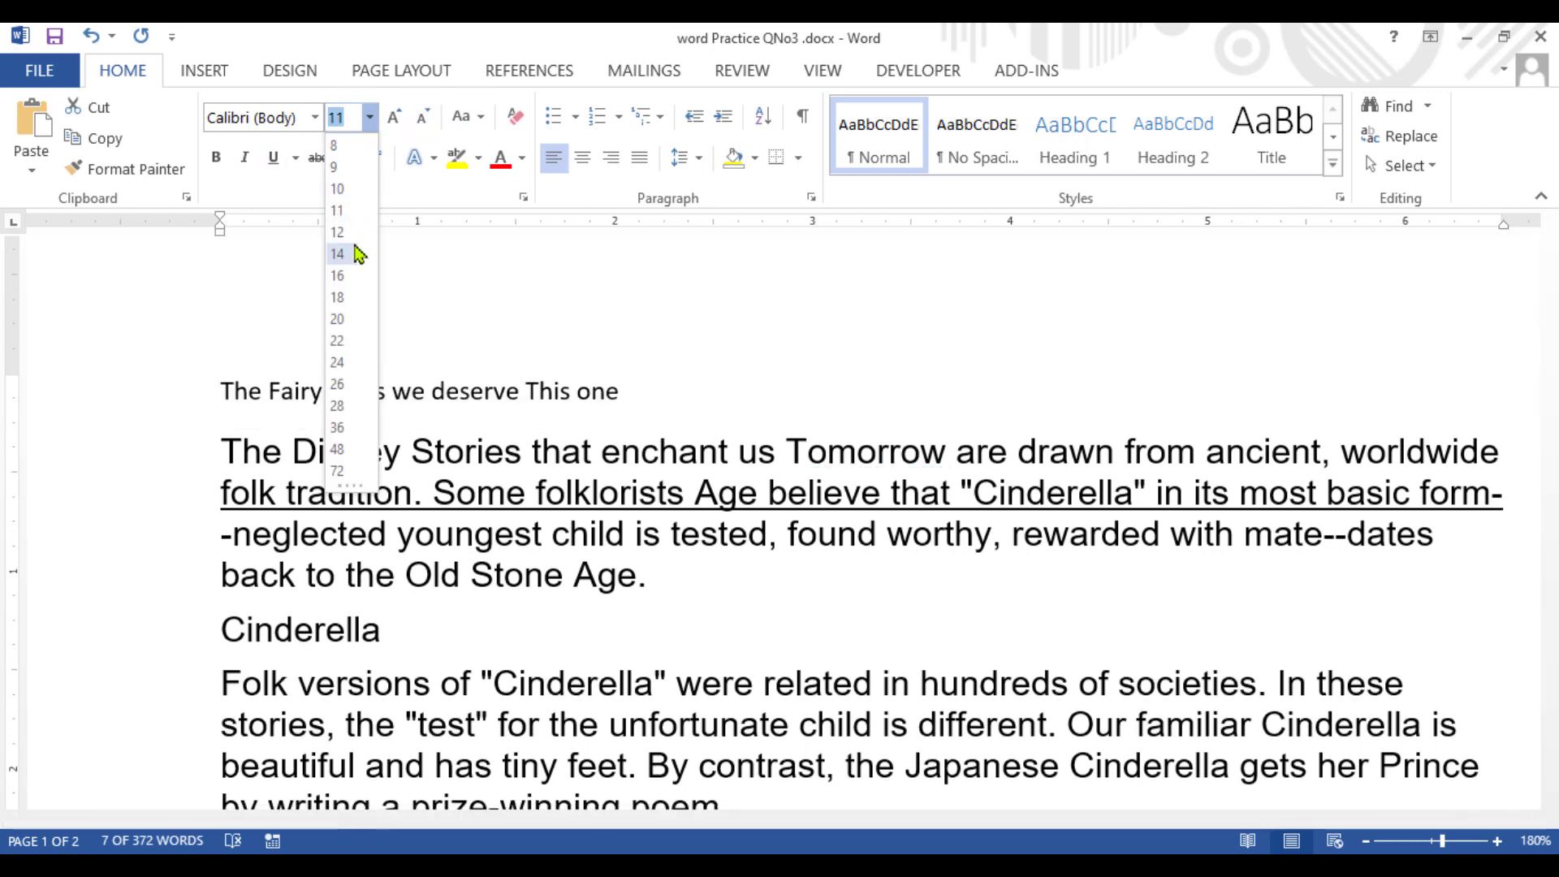
click(342, 323)
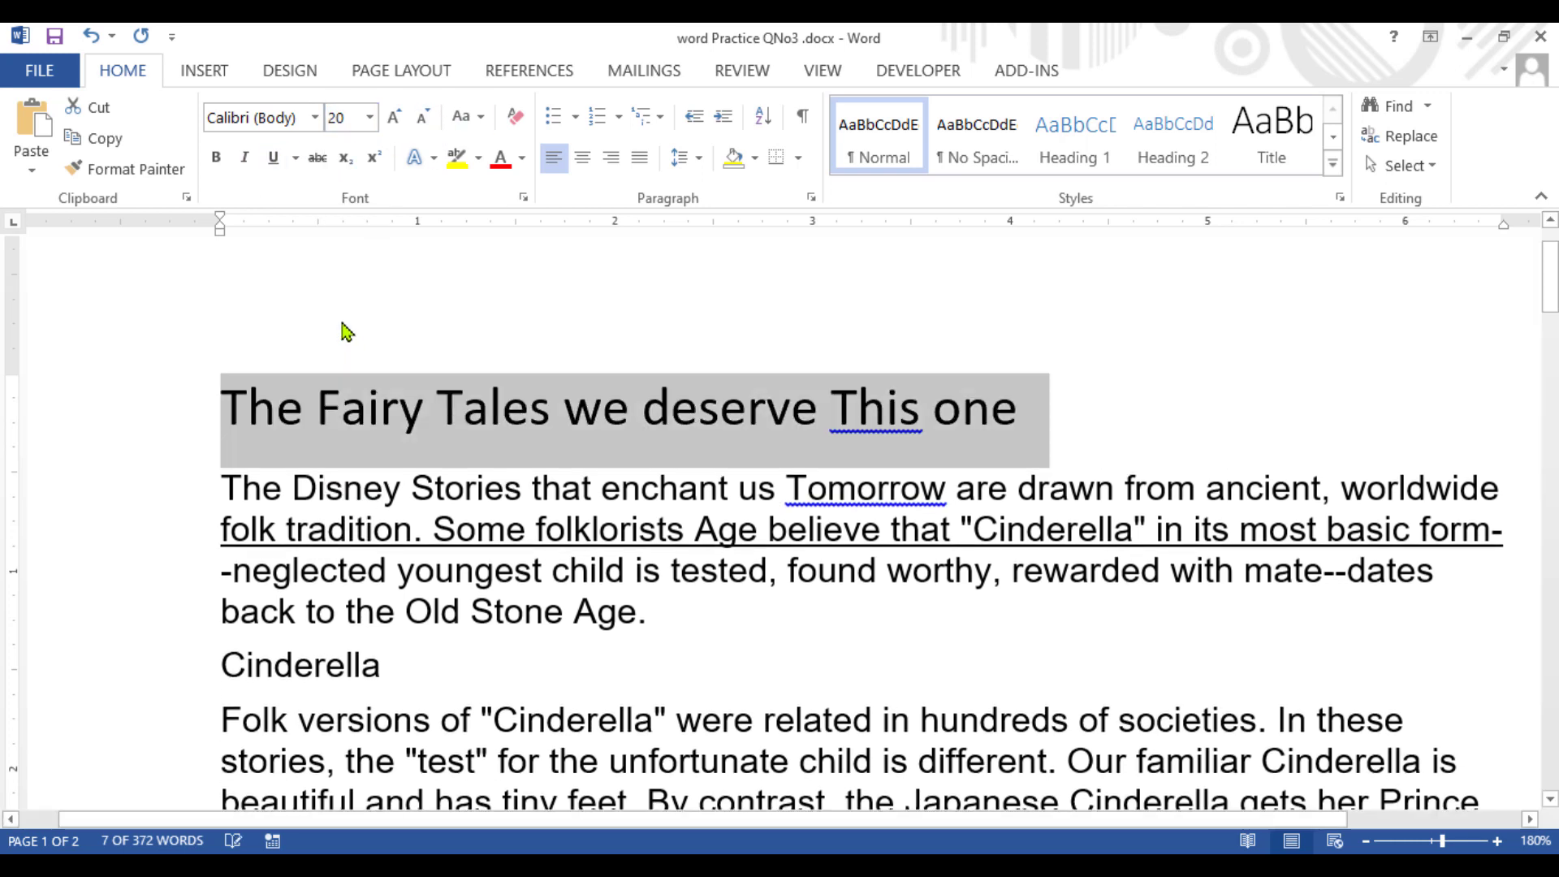
Step: Grow the title line's font size in increments to 26 and shrink it one increment to 24
click(388, 124)
click(388, 124)
click(388, 125)
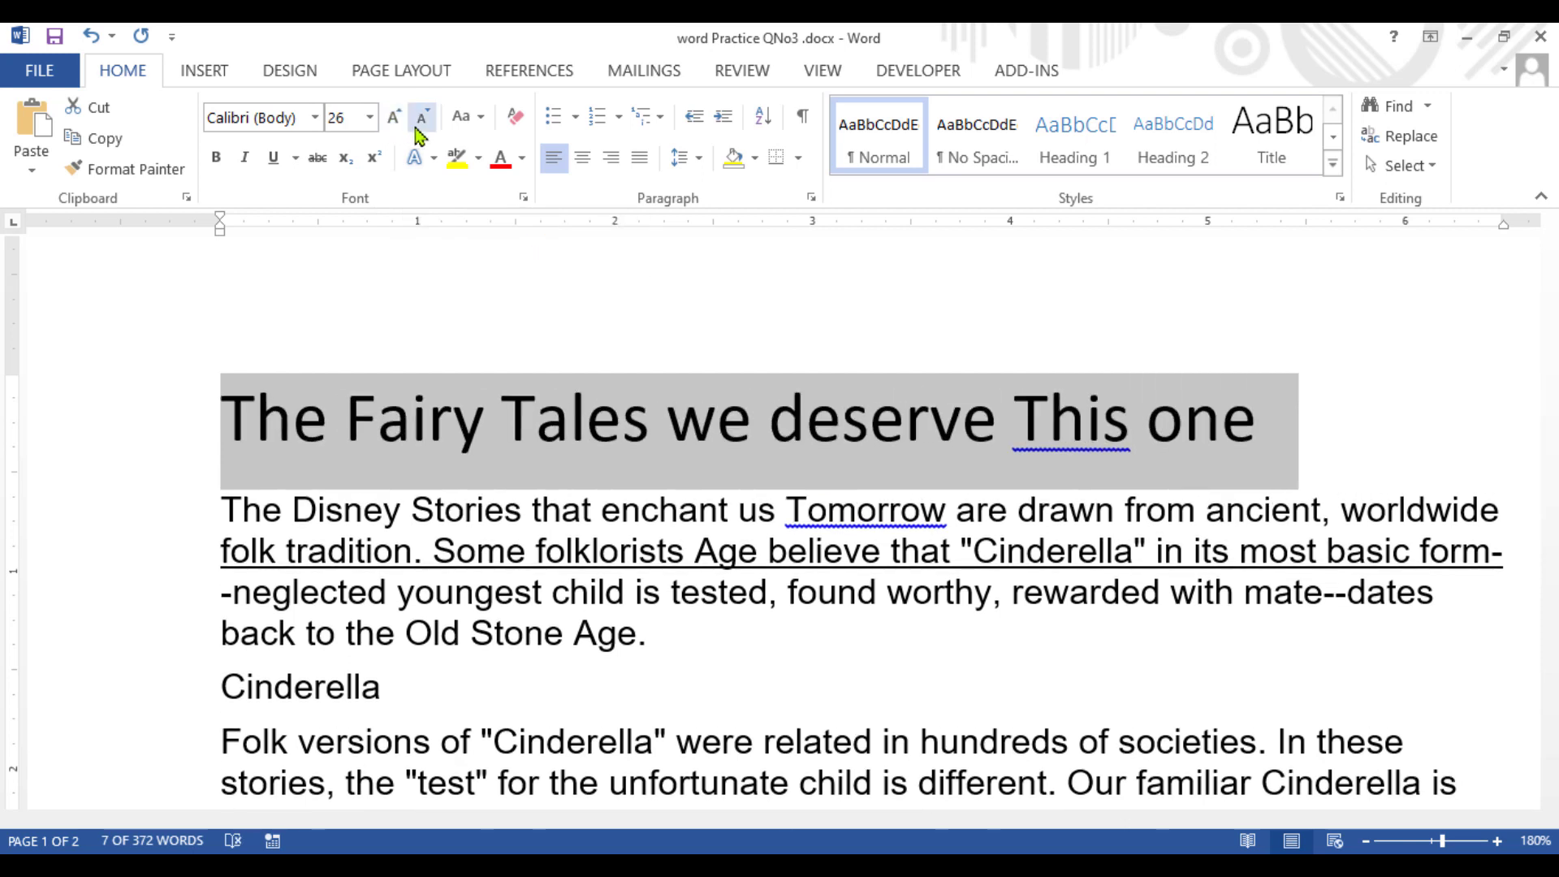
click(423, 128)
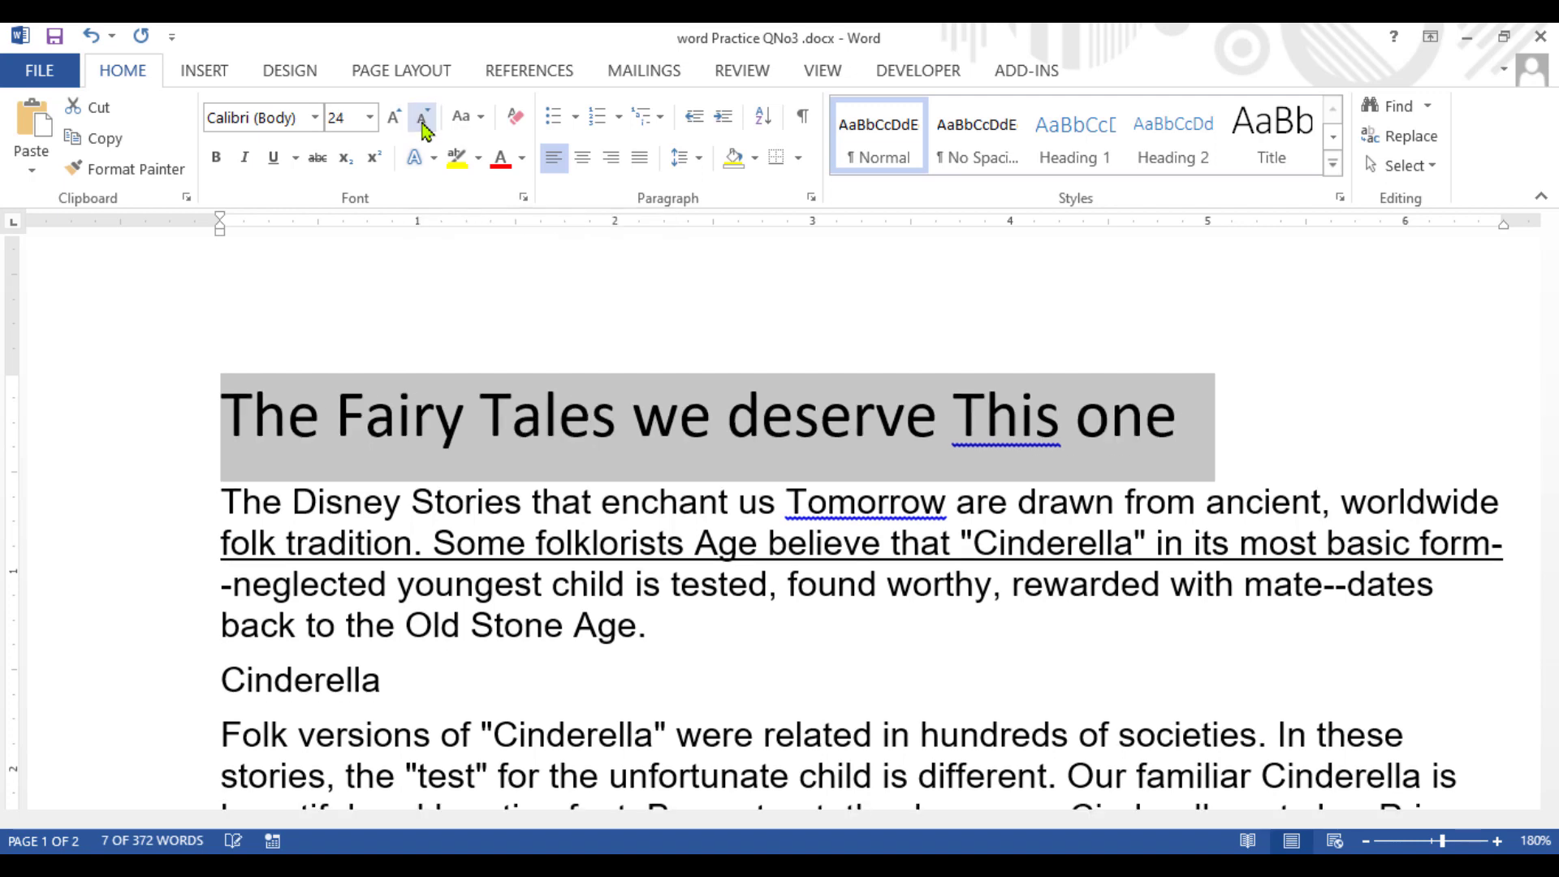
Step: Shrink the title line's font size in increments to 18, set it to 20 and deselect the line
click(423, 128)
click(423, 129)
click(423, 128)
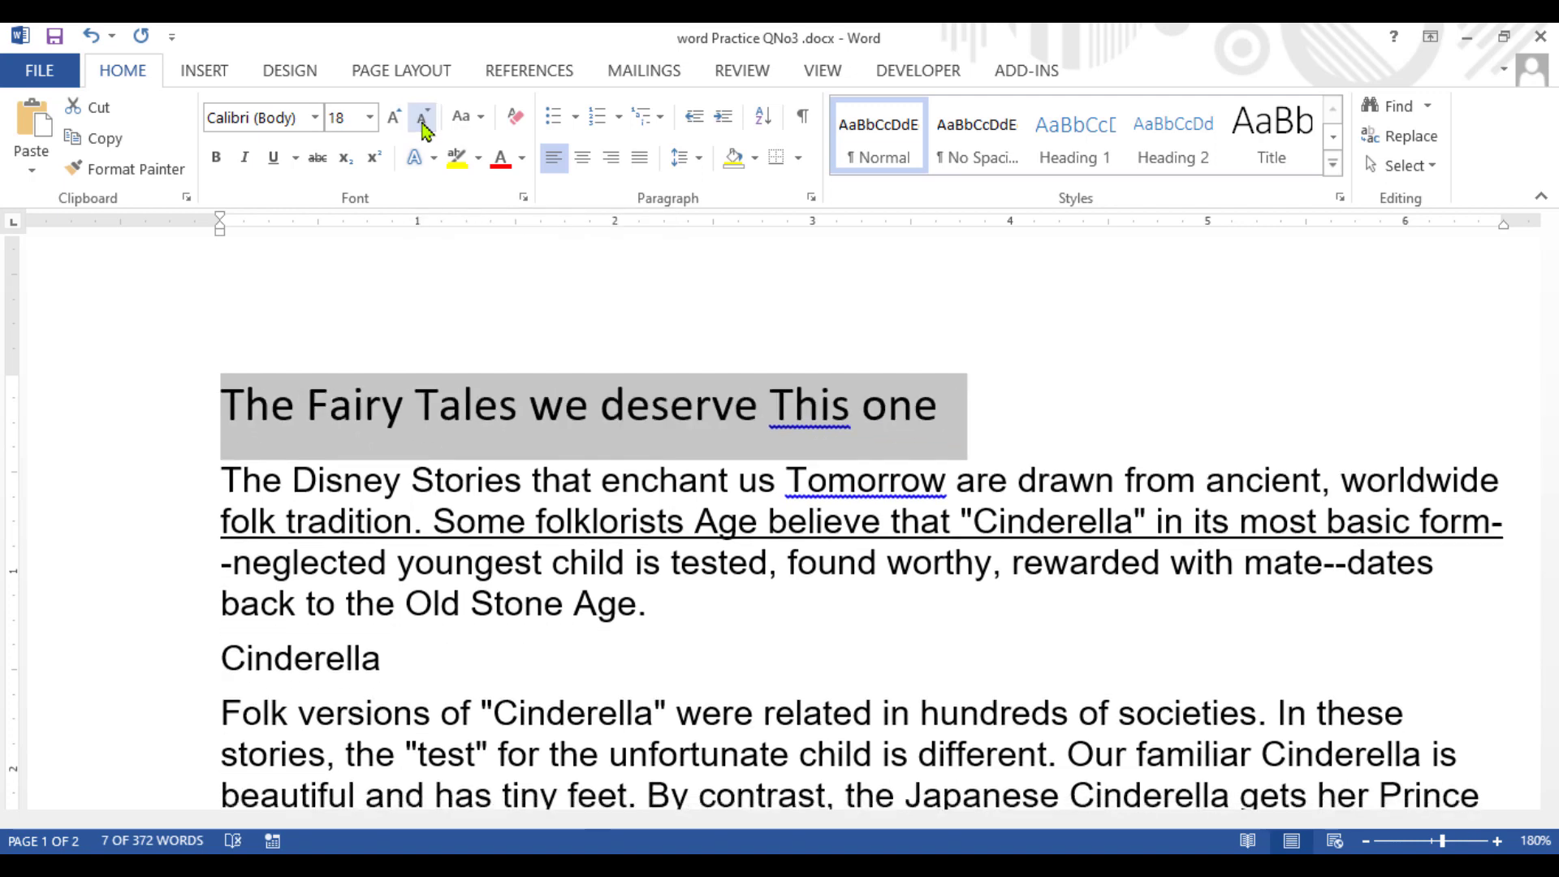
click(367, 119)
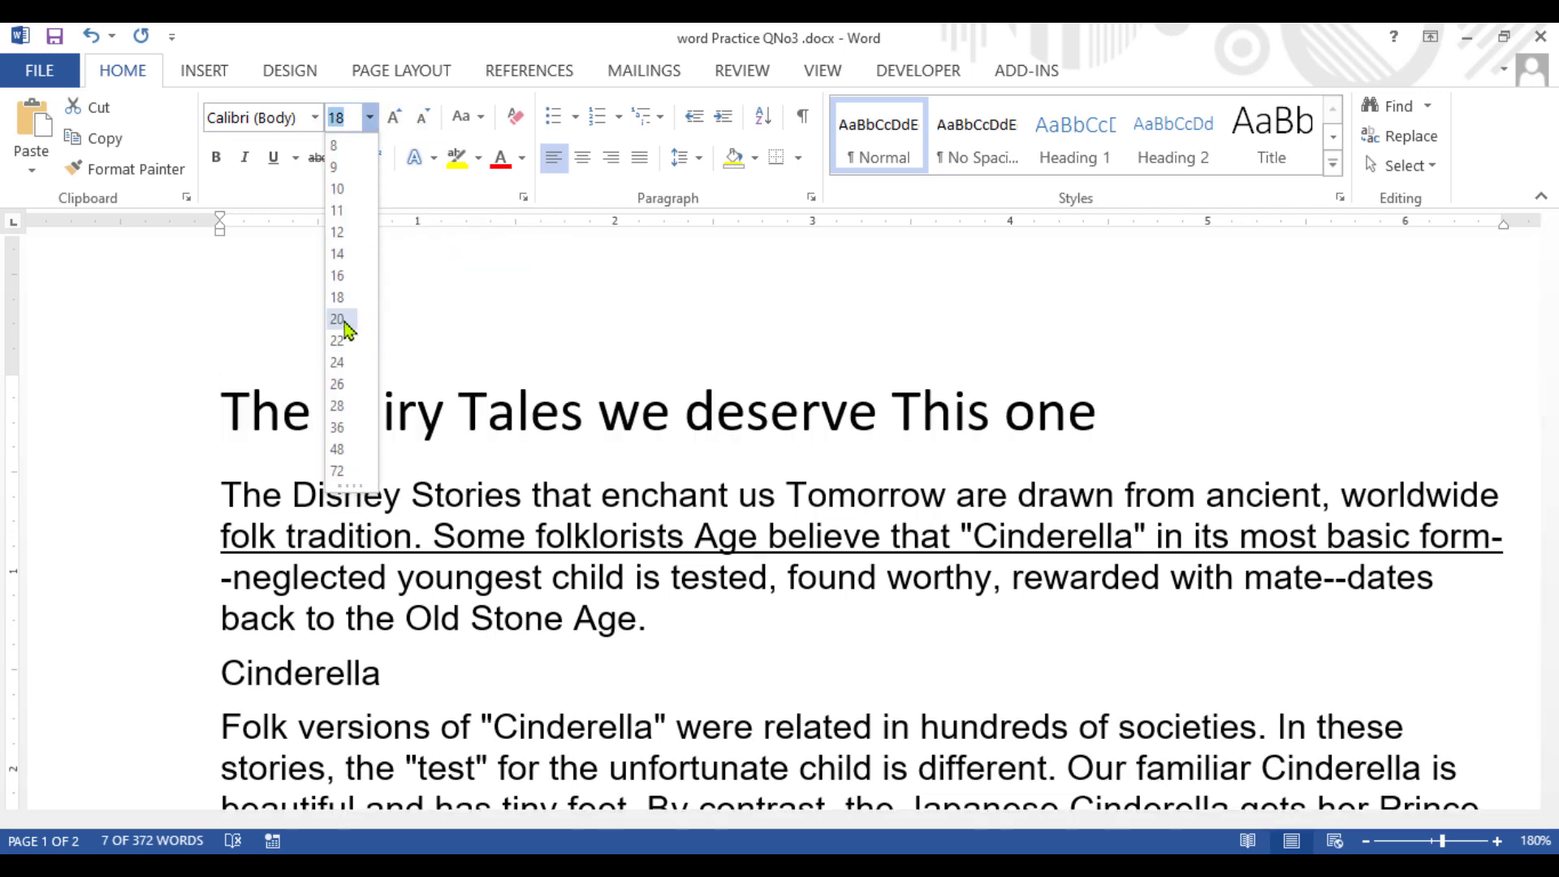
click(336, 318)
click(425, 402)
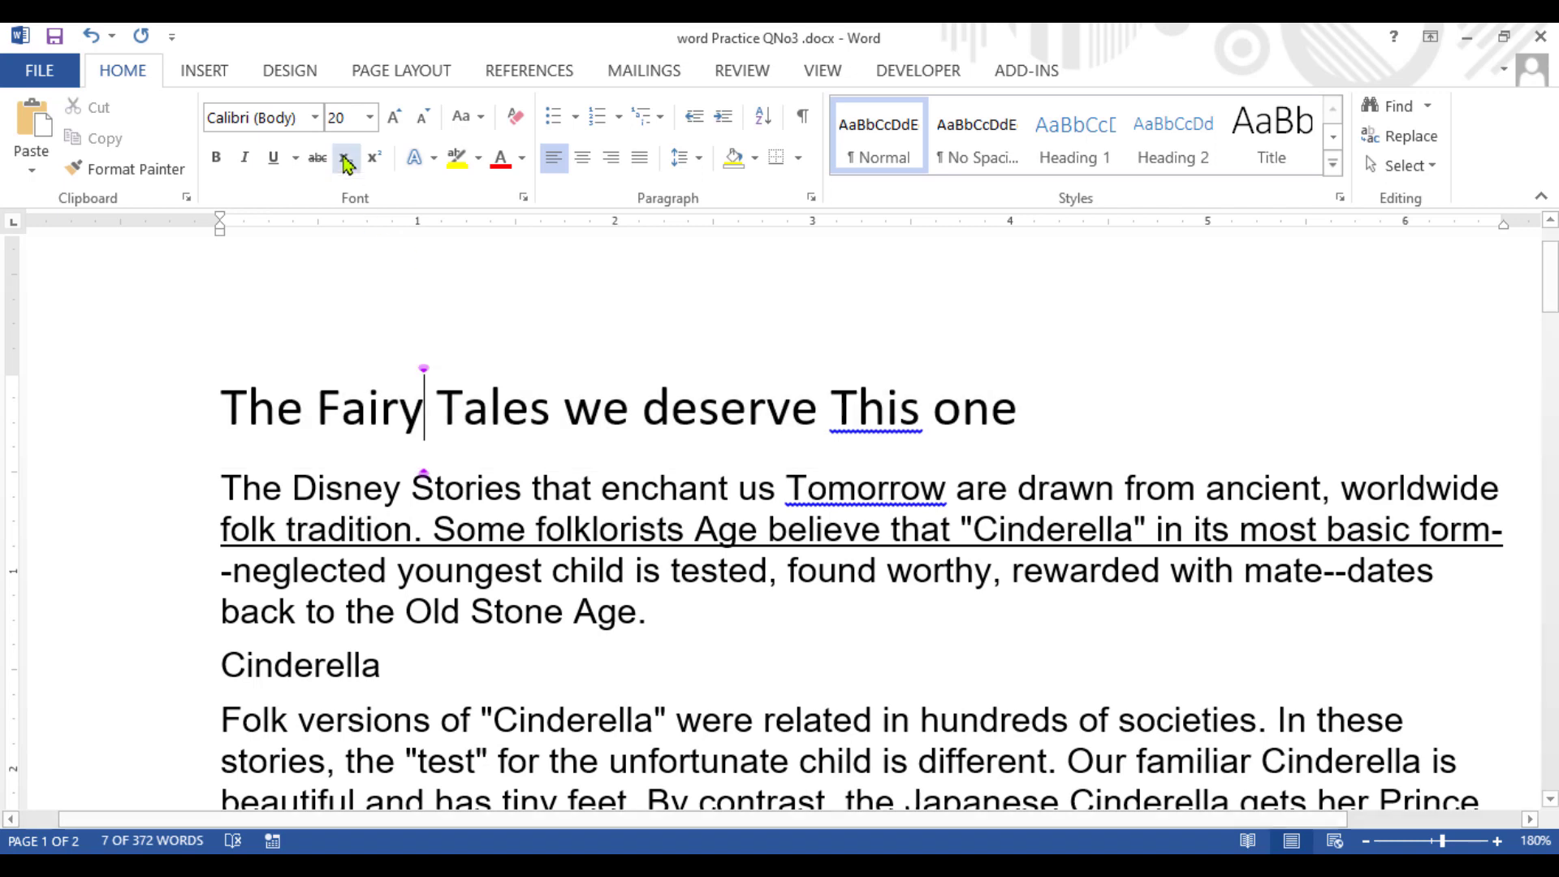
Step: Select the whole title line and enter a font size of 36
click(91, 422)
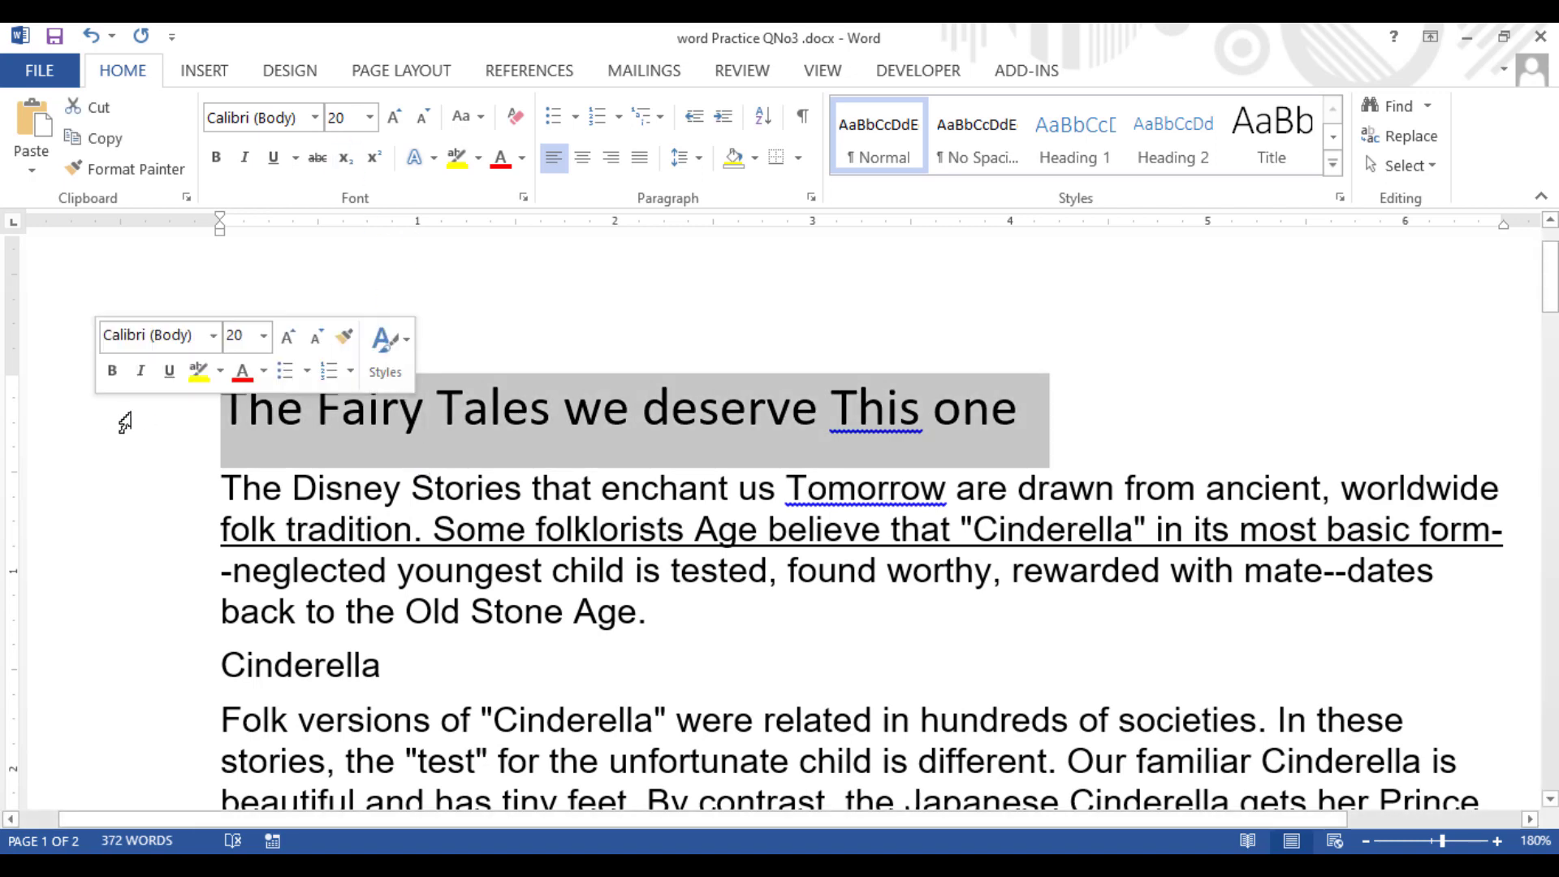
click(605, 454)
click(130, 439)
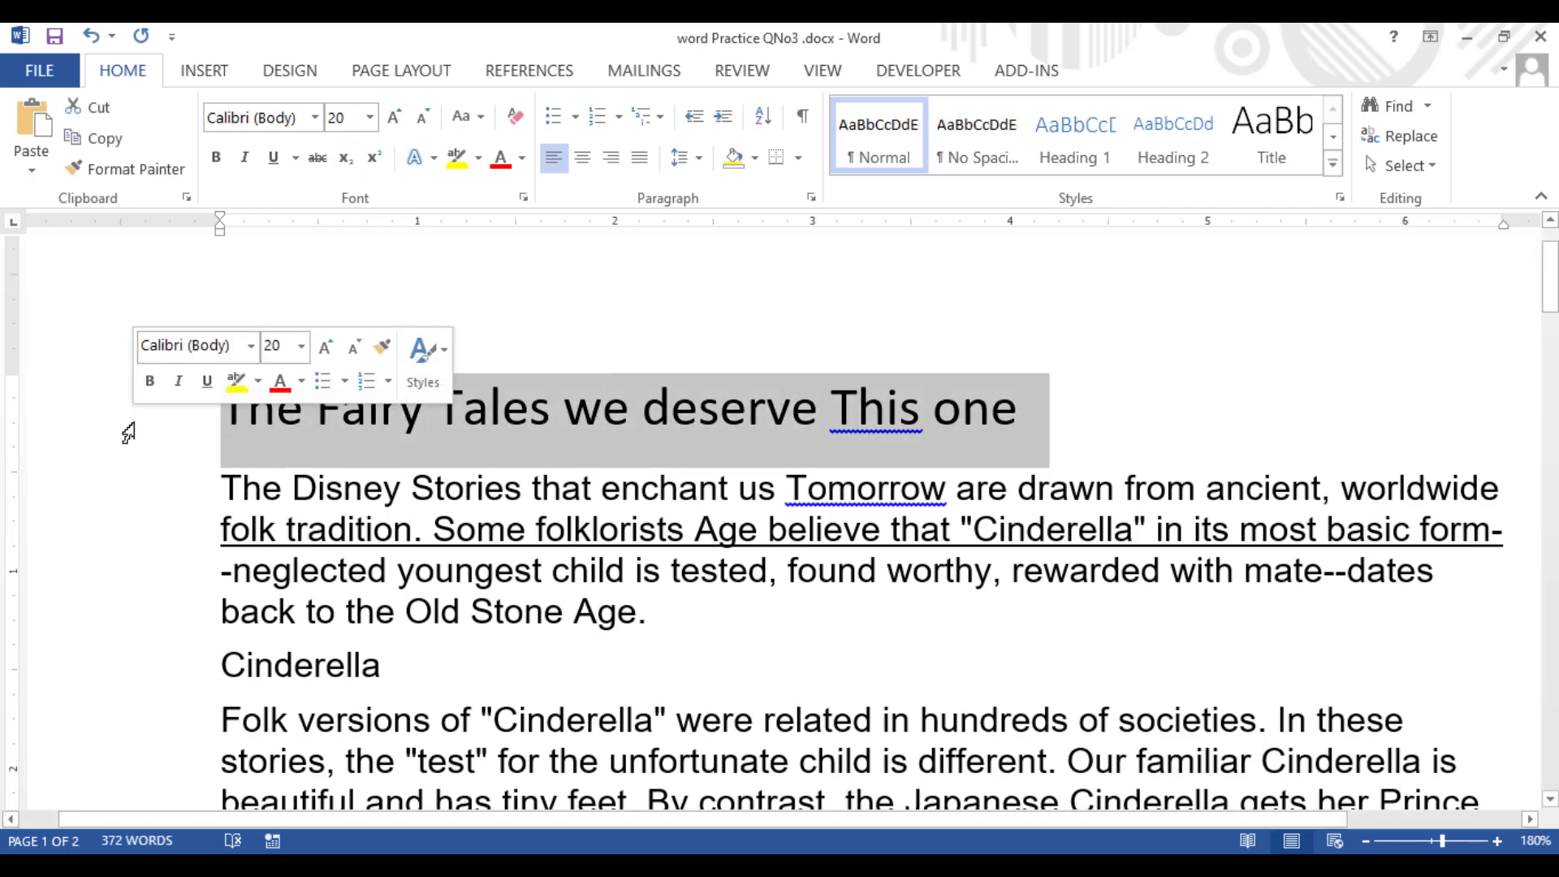
click(353, 118)
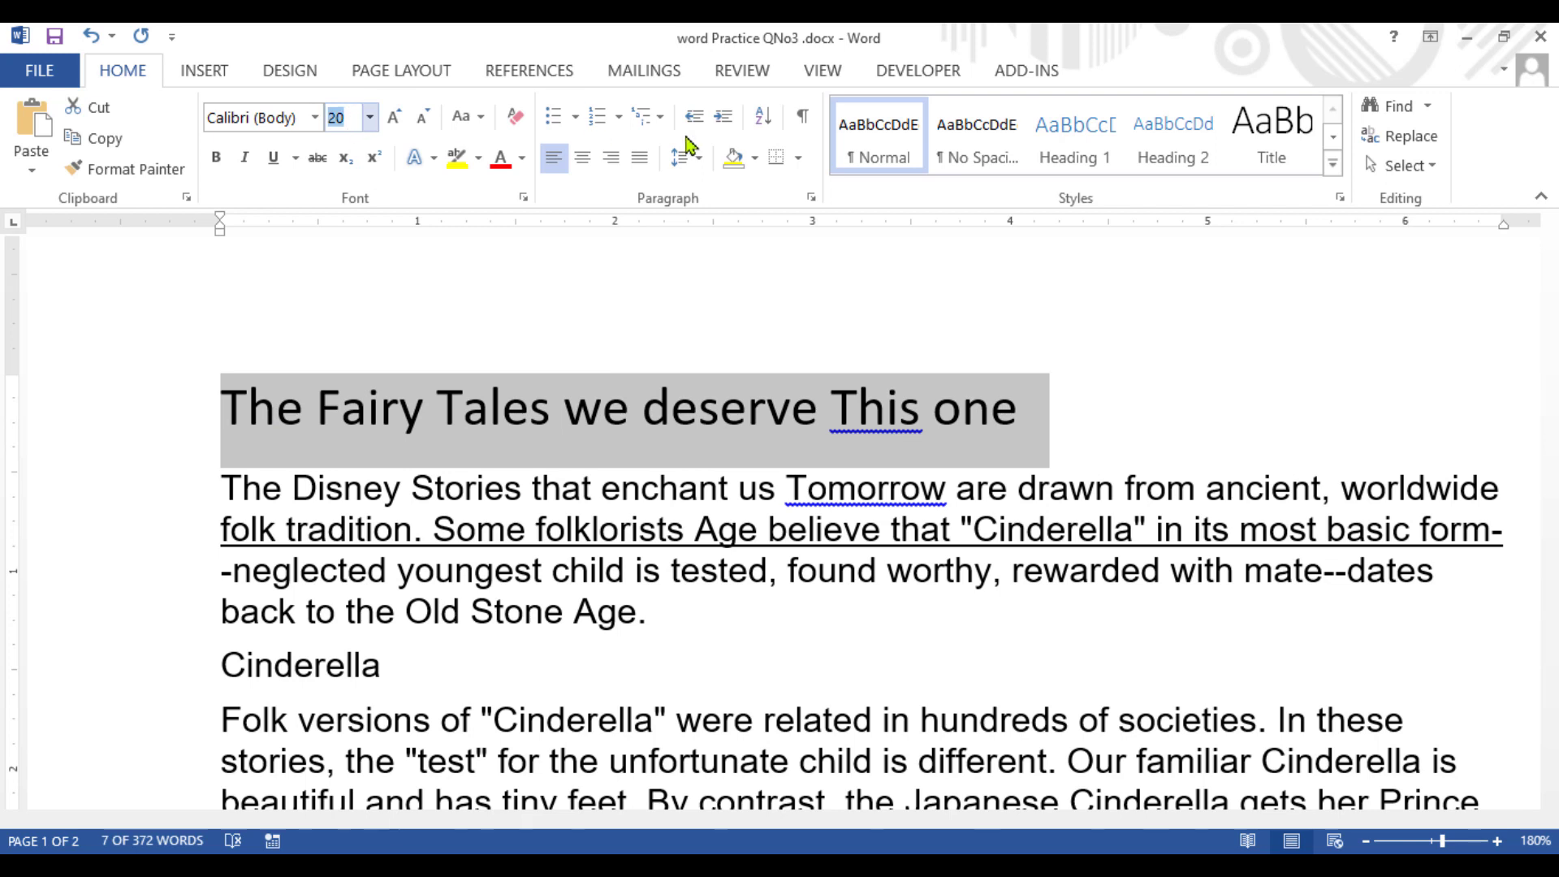
text(36)
key(Return)
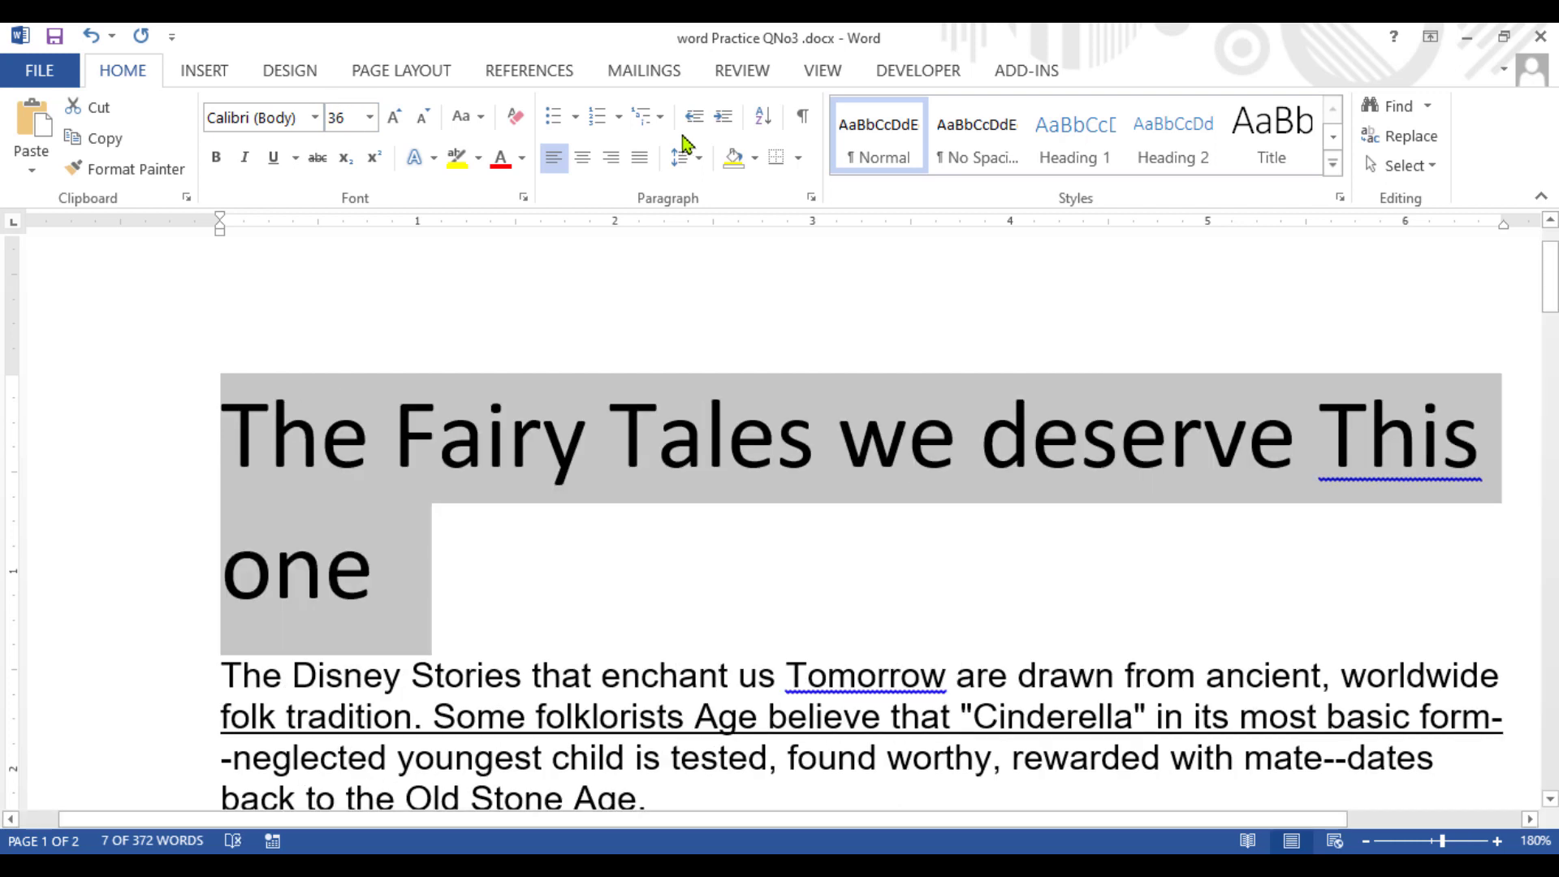
Step: Enter a font size of 14 for the title line and deselect it
click(344, 118)
text(14)
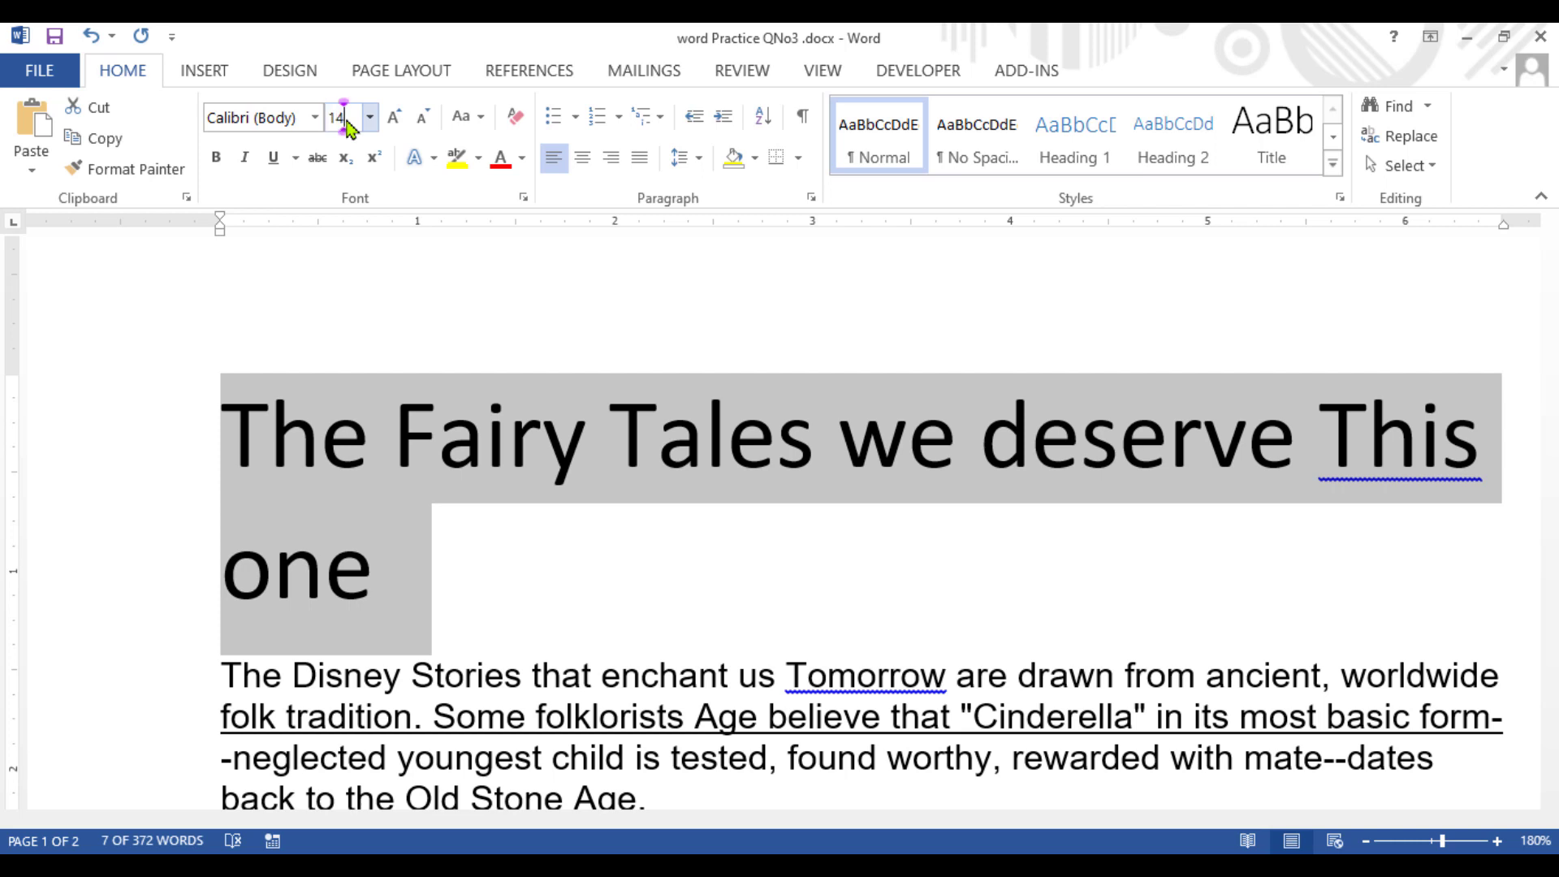
key(Return)
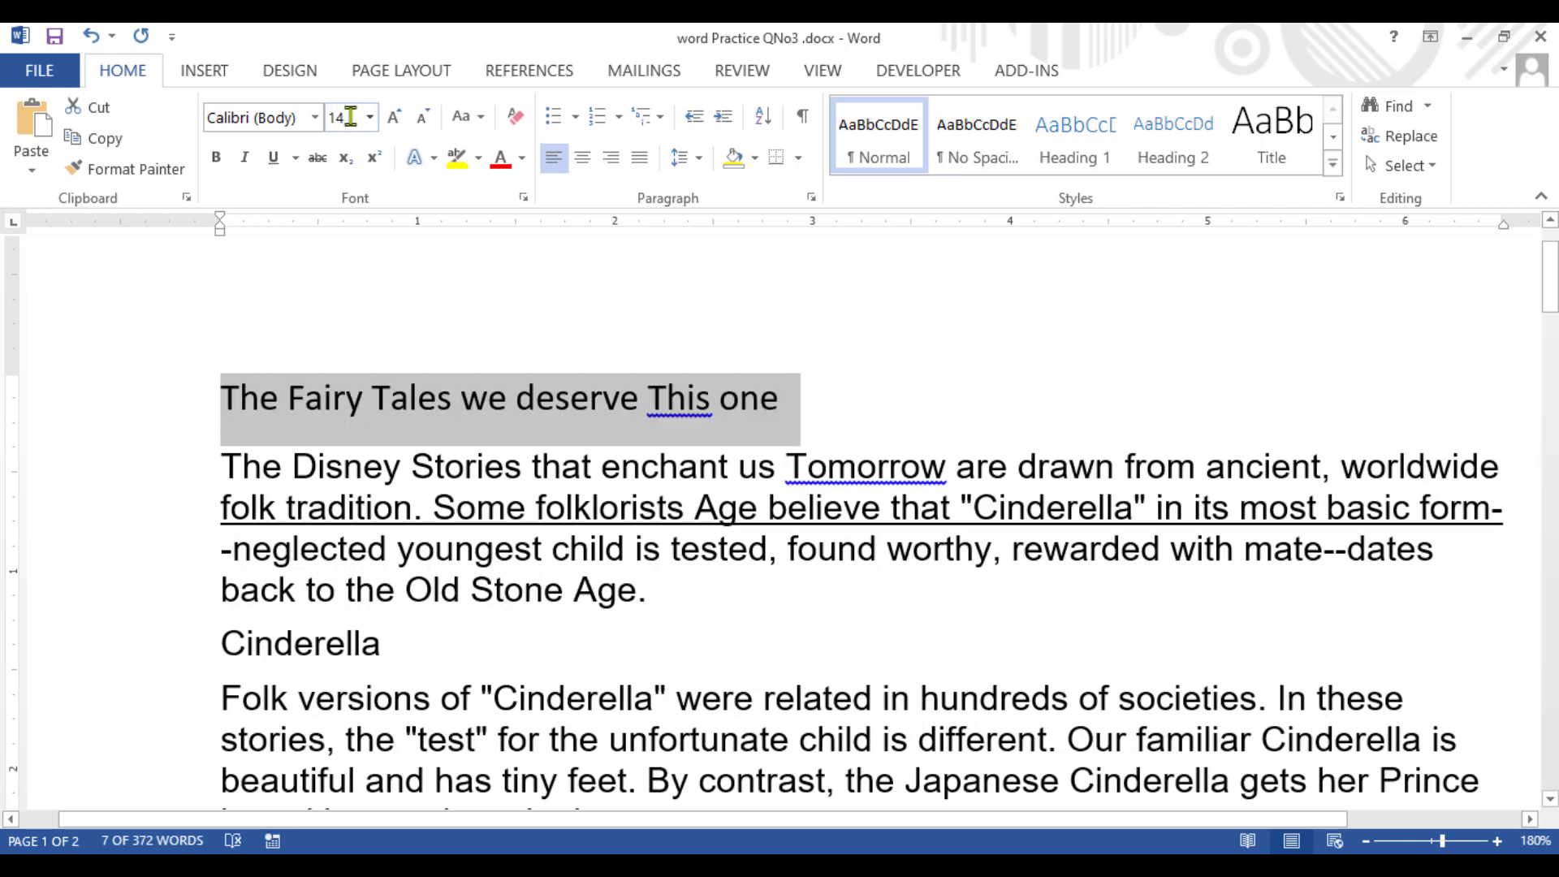
click(739, 467)
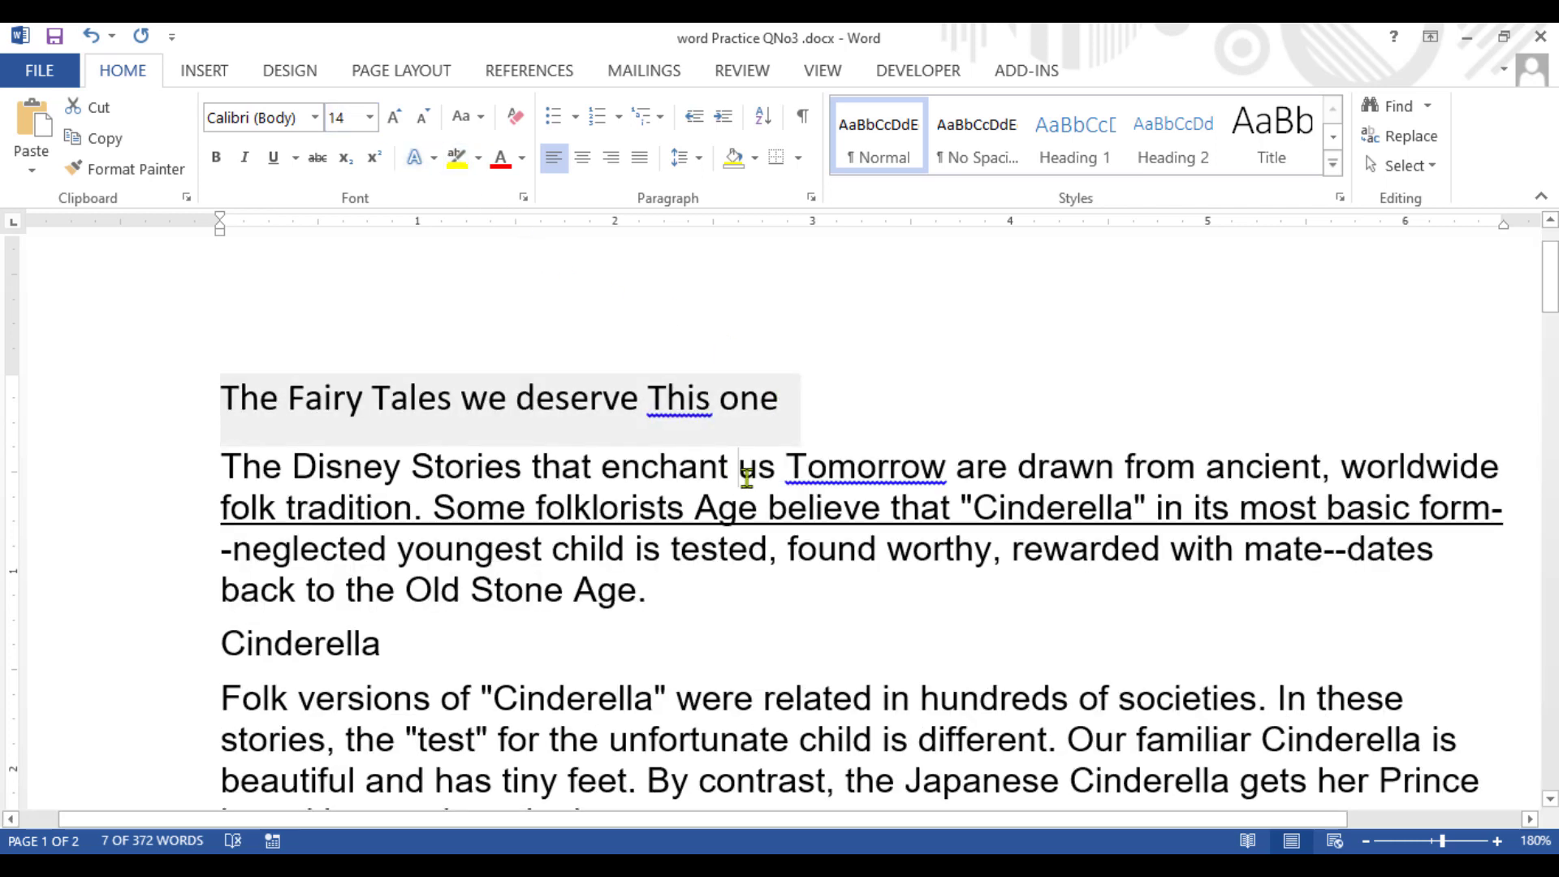
Step: Change the font of the whole title line to Genuine and deselect it
click(160, 404)
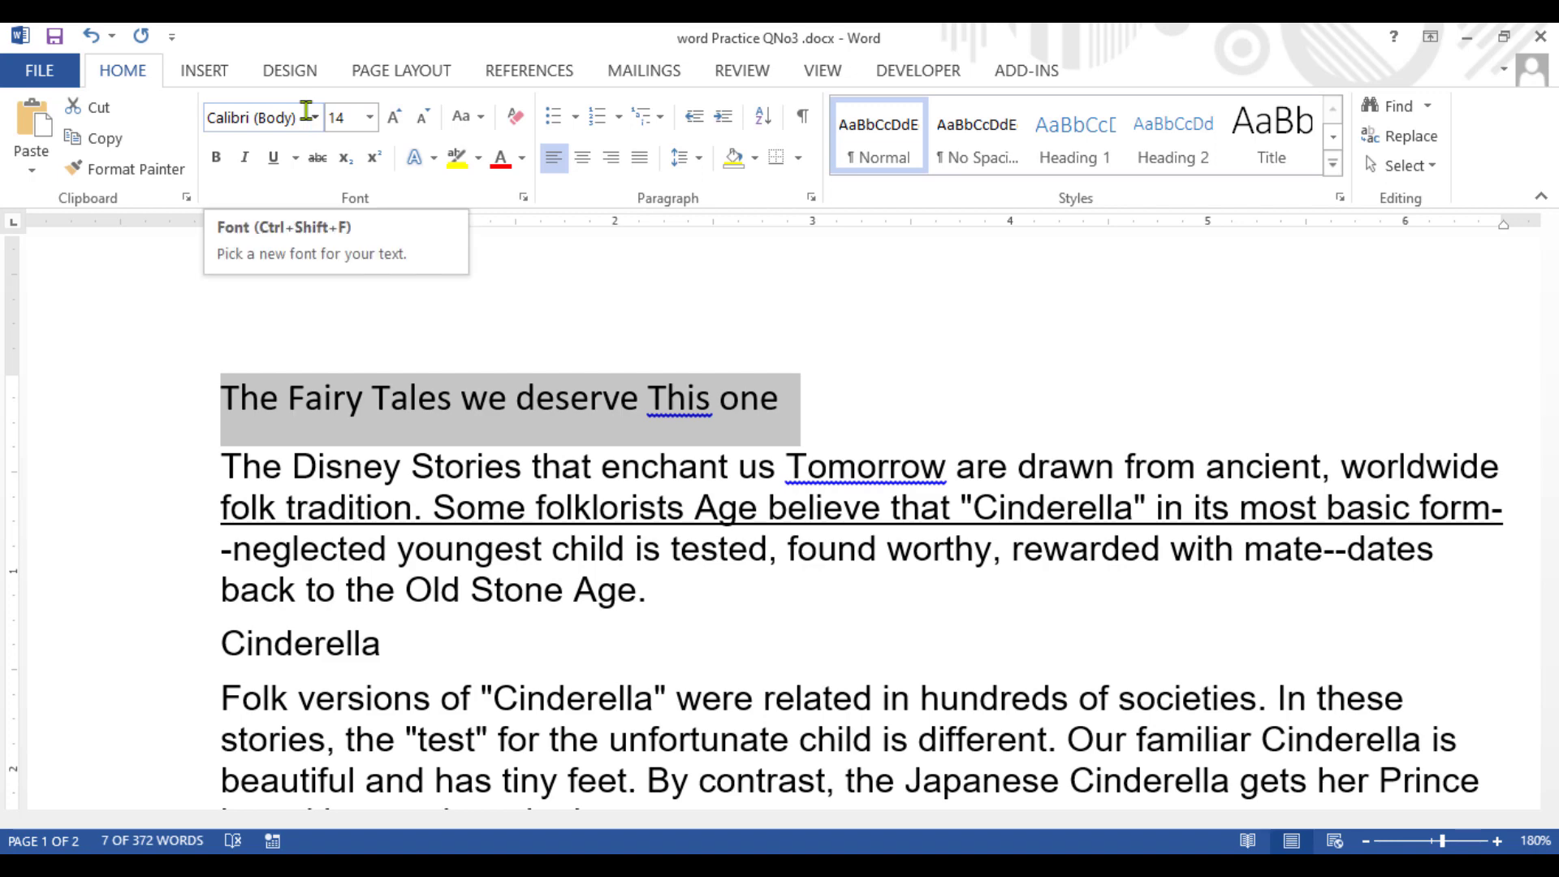
click(314, 117)
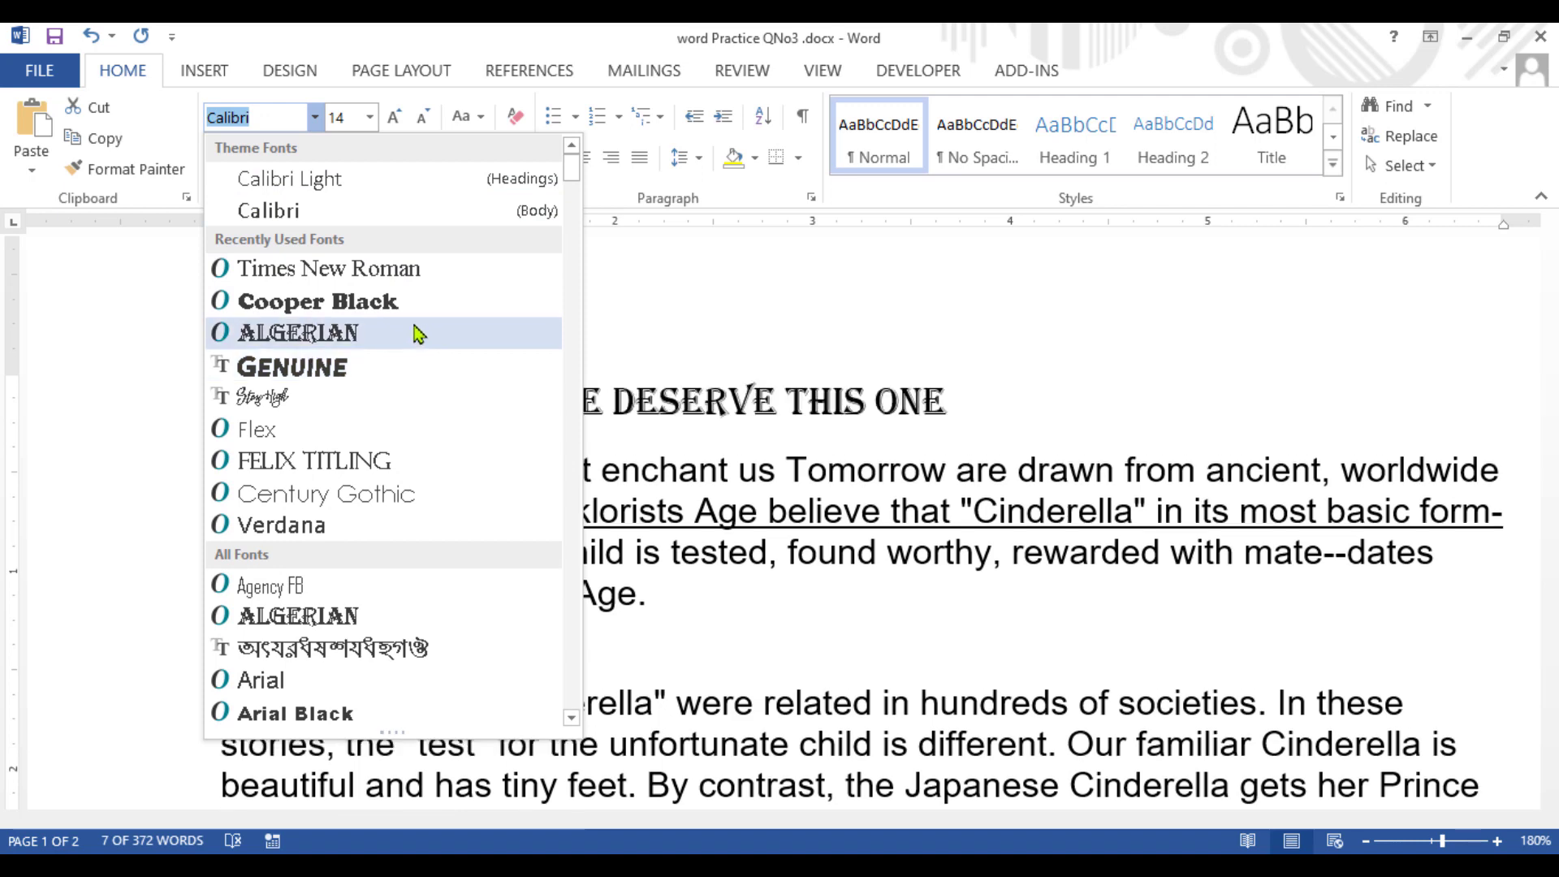
click(310, 369)
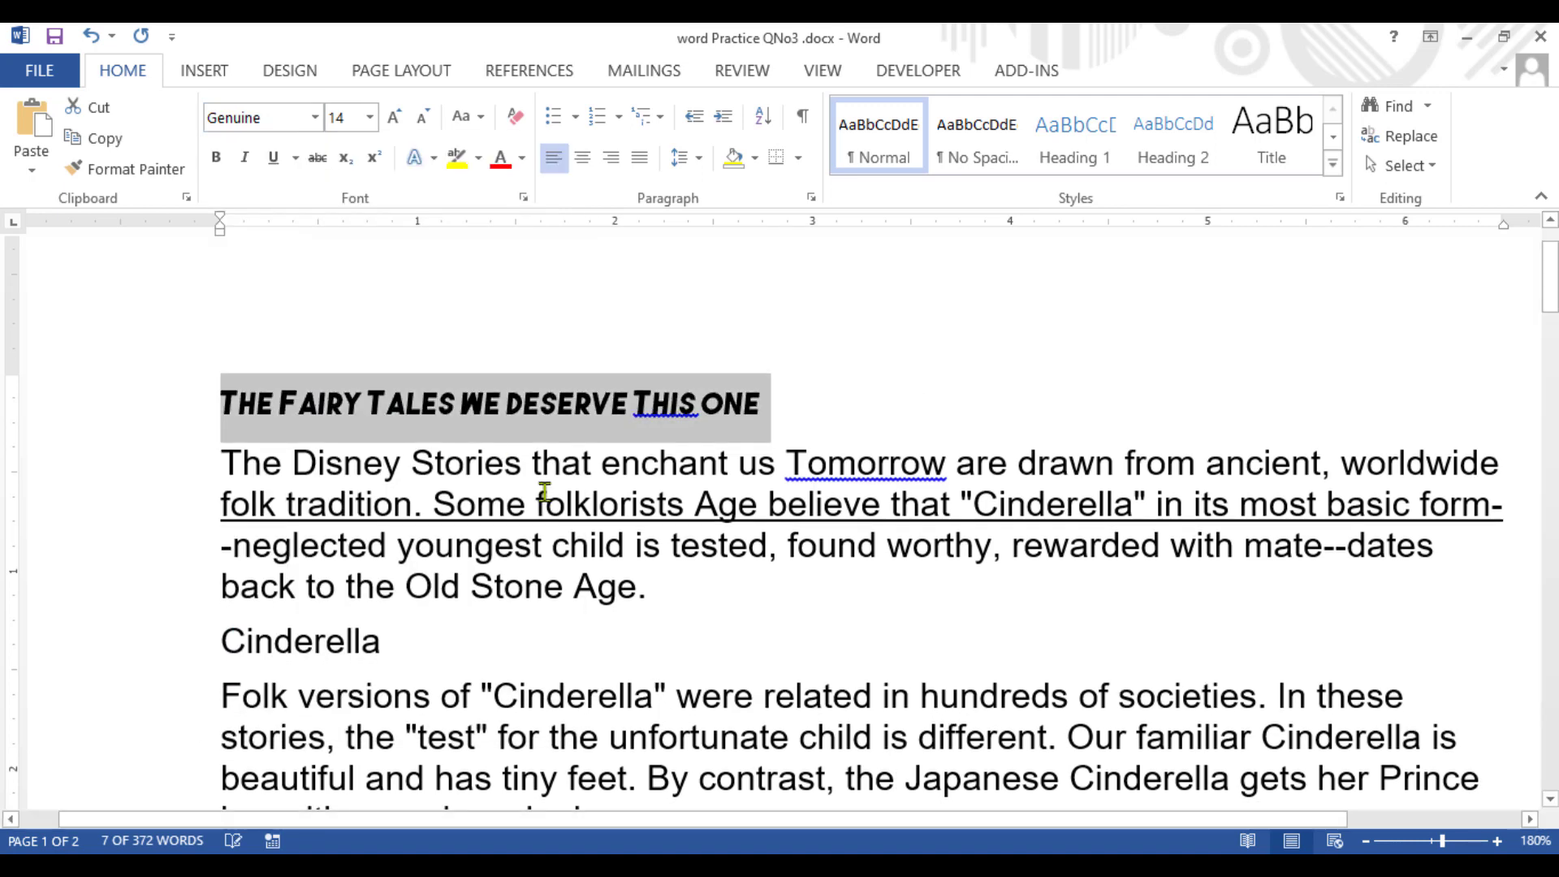
click(678, 550)
Step: Select the "Cinderella" heading line and look through the available fonts without choosing one
scroll(341, 407, down, 3)
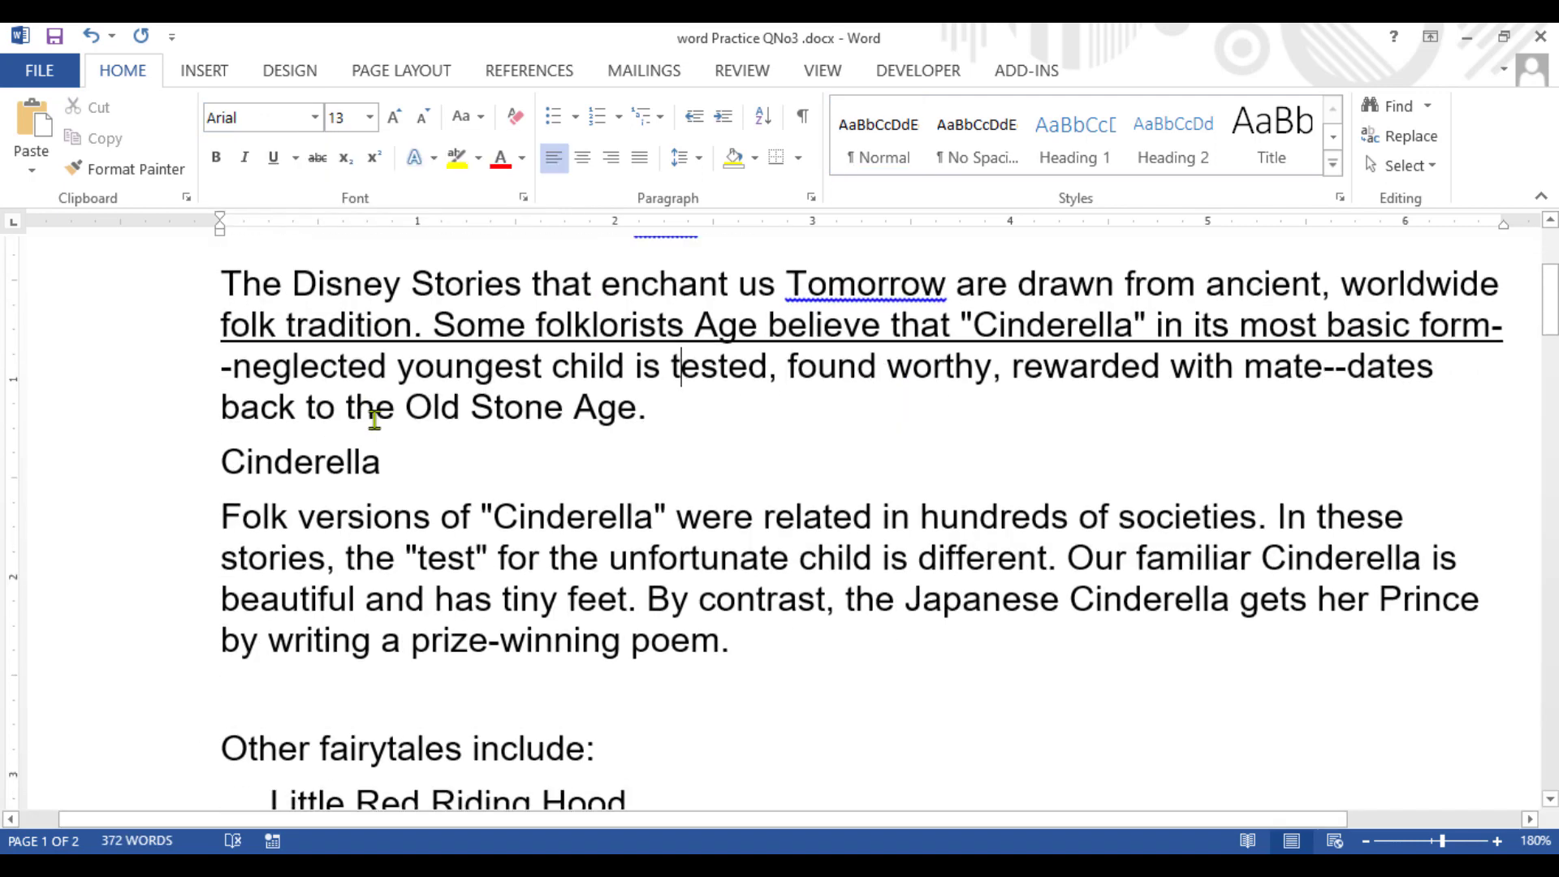
click(186, 459)
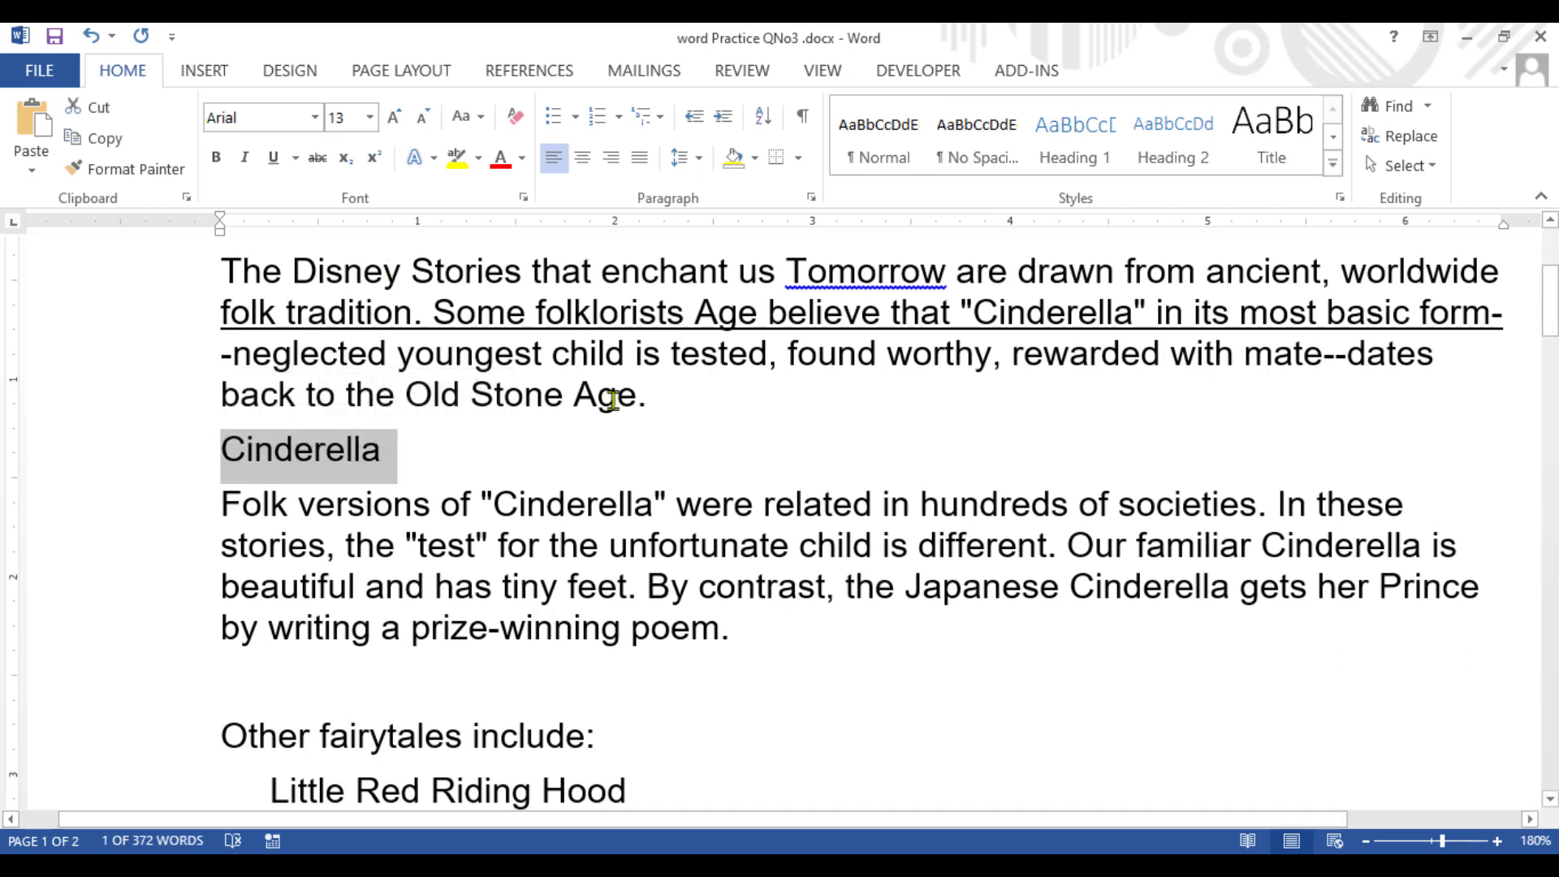
click(314, 117)
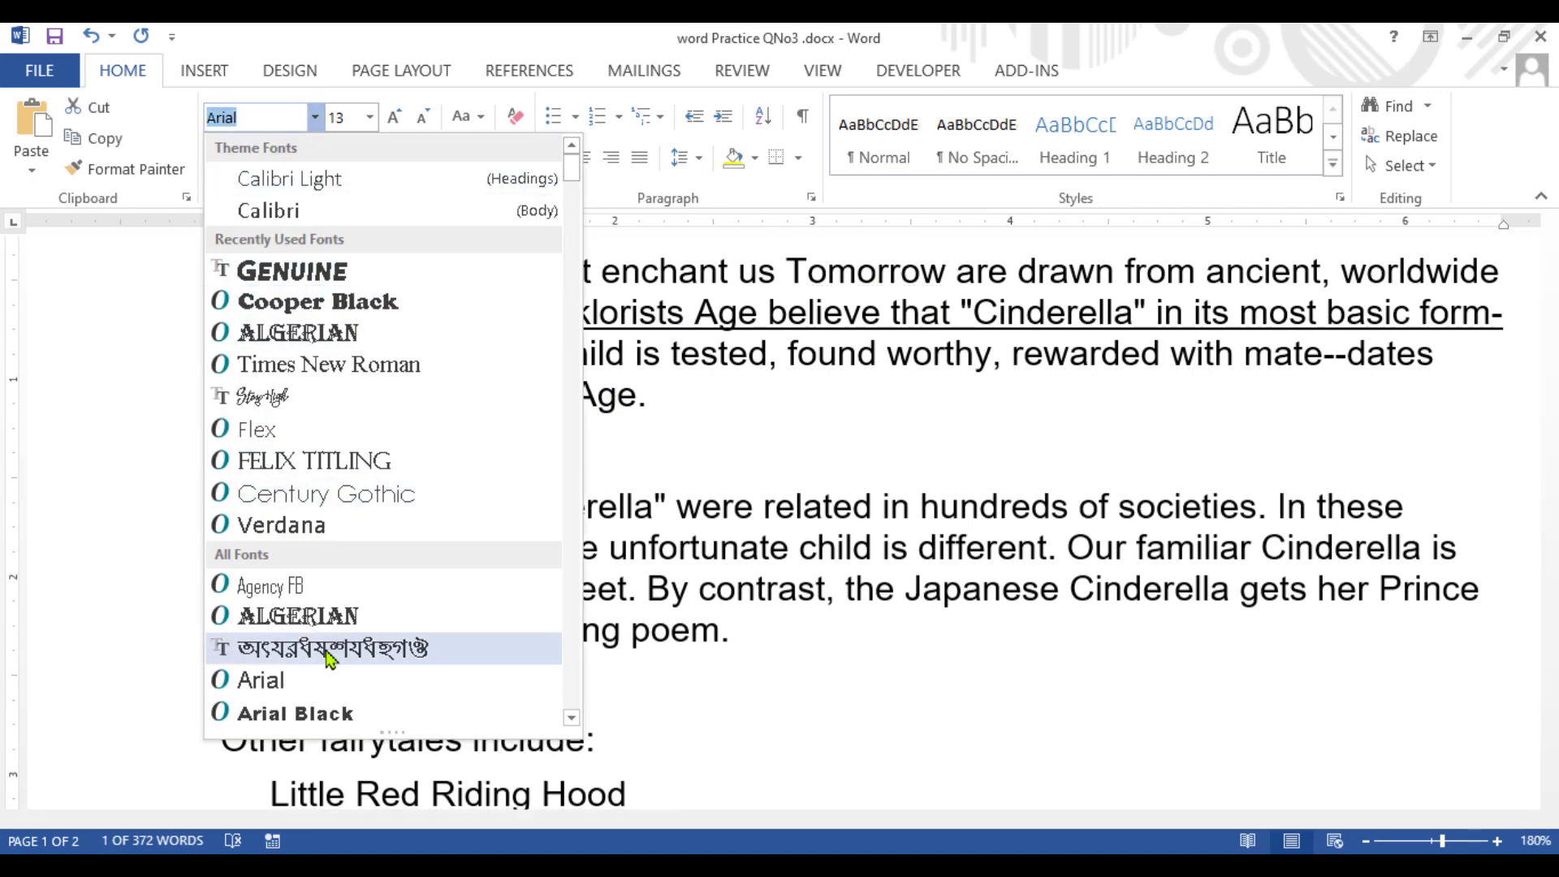
scroll(325, 625, down, 10)
scroll(311, 602, down, 4)
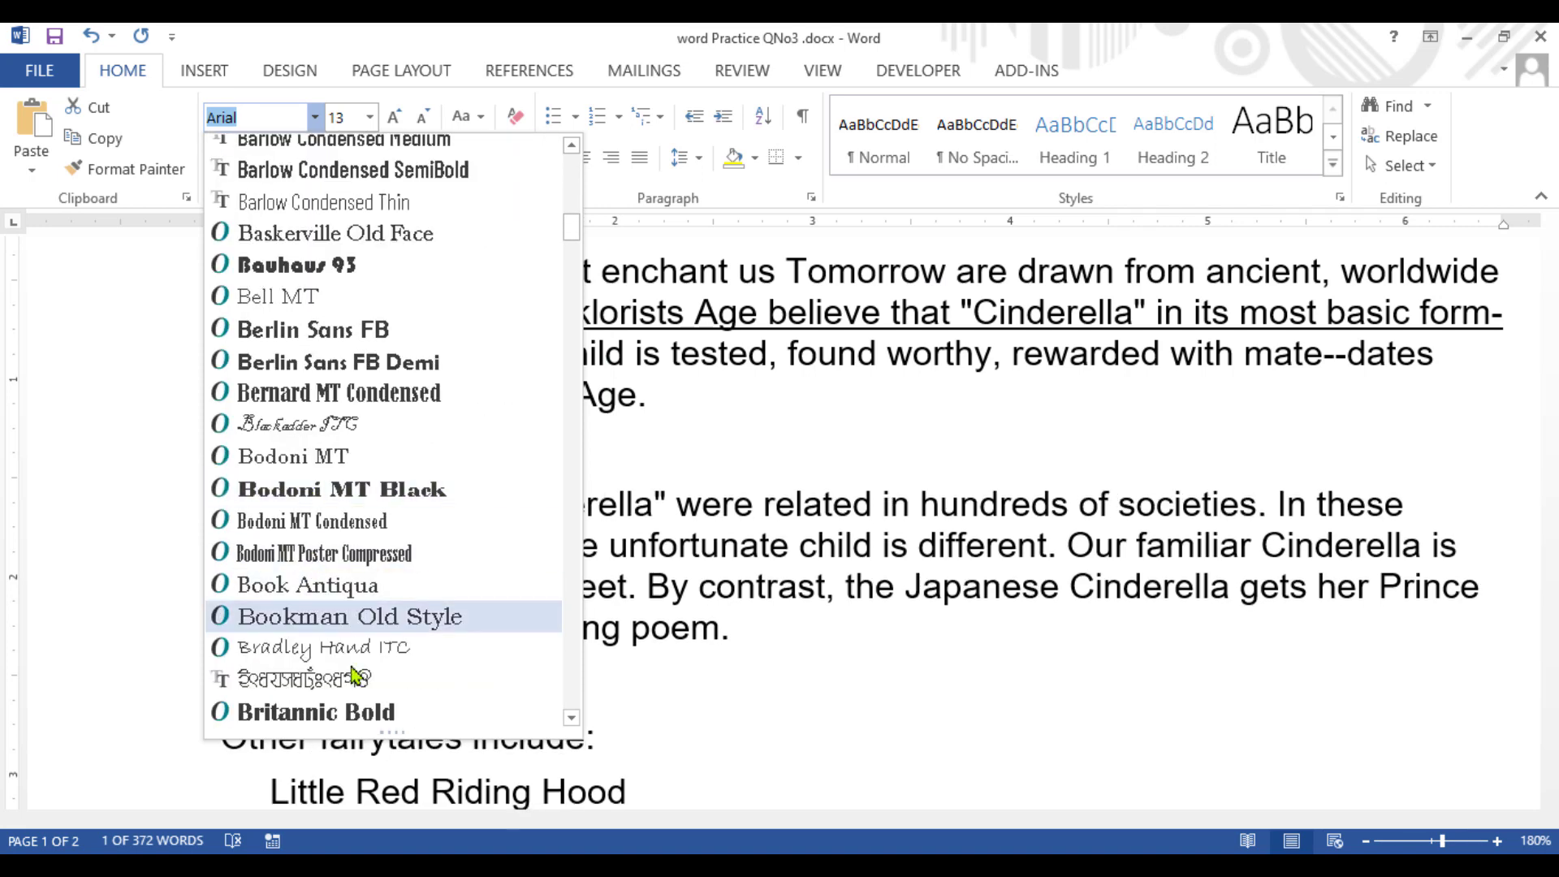
click(953, 607)
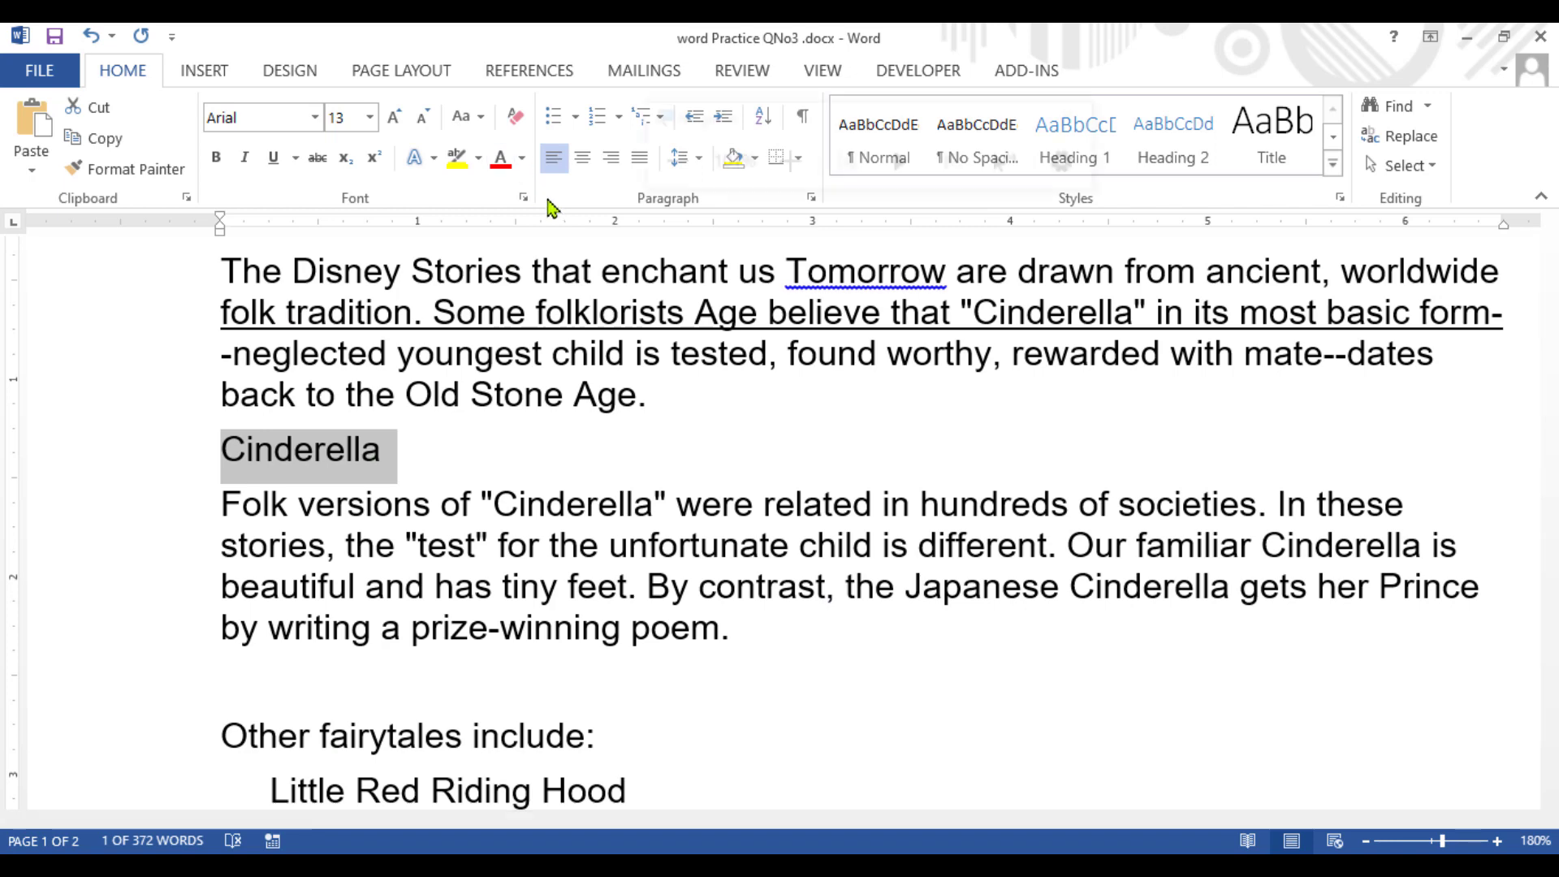
Step: Preview Bahnschrift SemiLight Condensed through Barlow Condensed ExtraBold on the "Cinderella" heading in the Font dialog without applying them
key(super+plus)
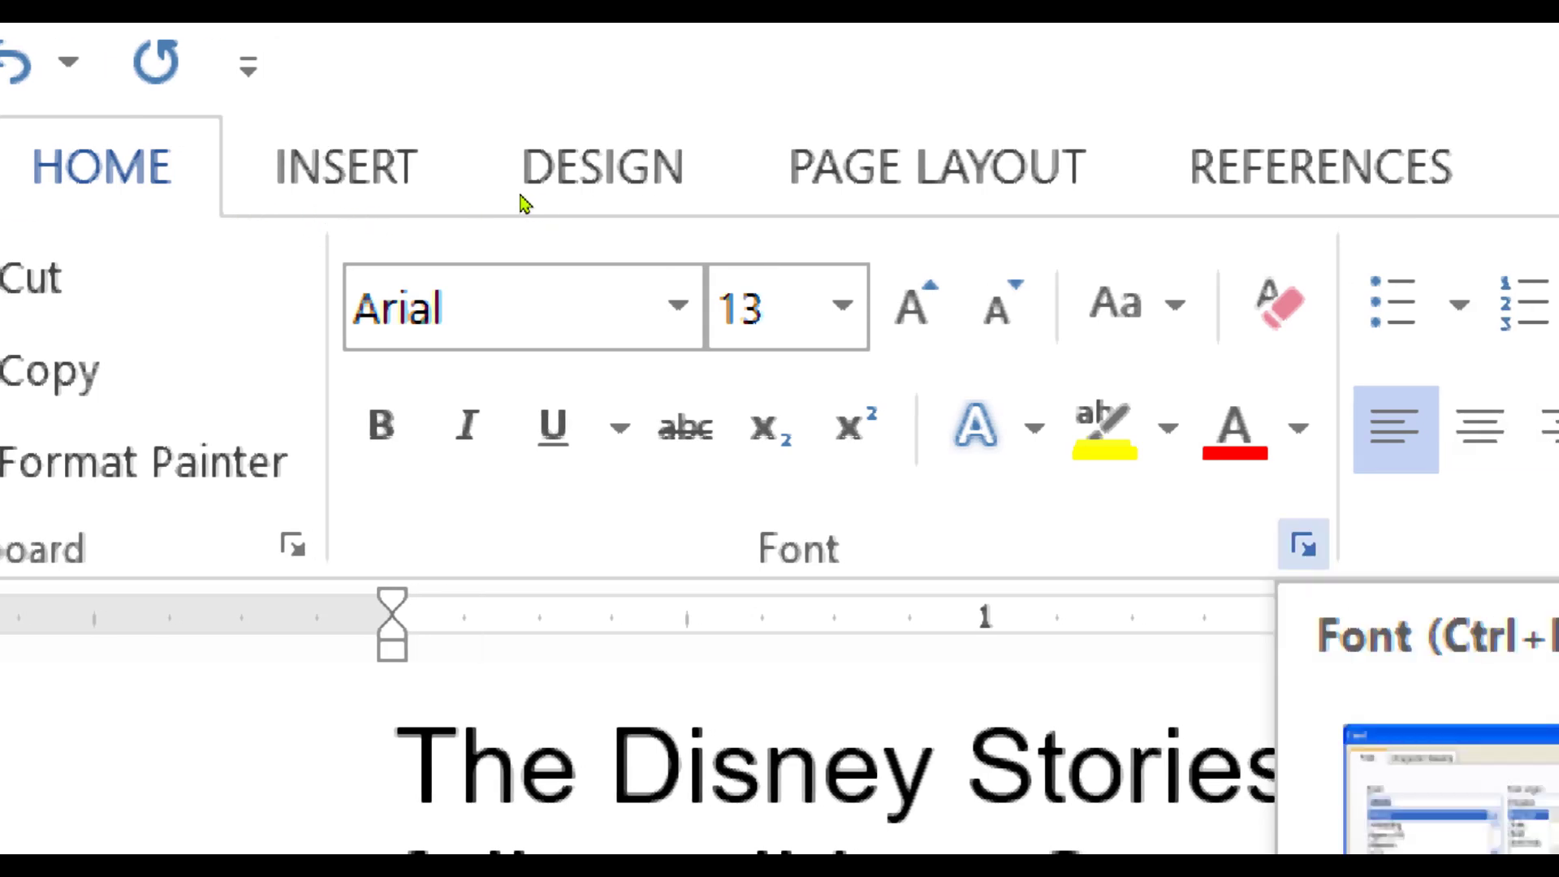
click(1303, 544)
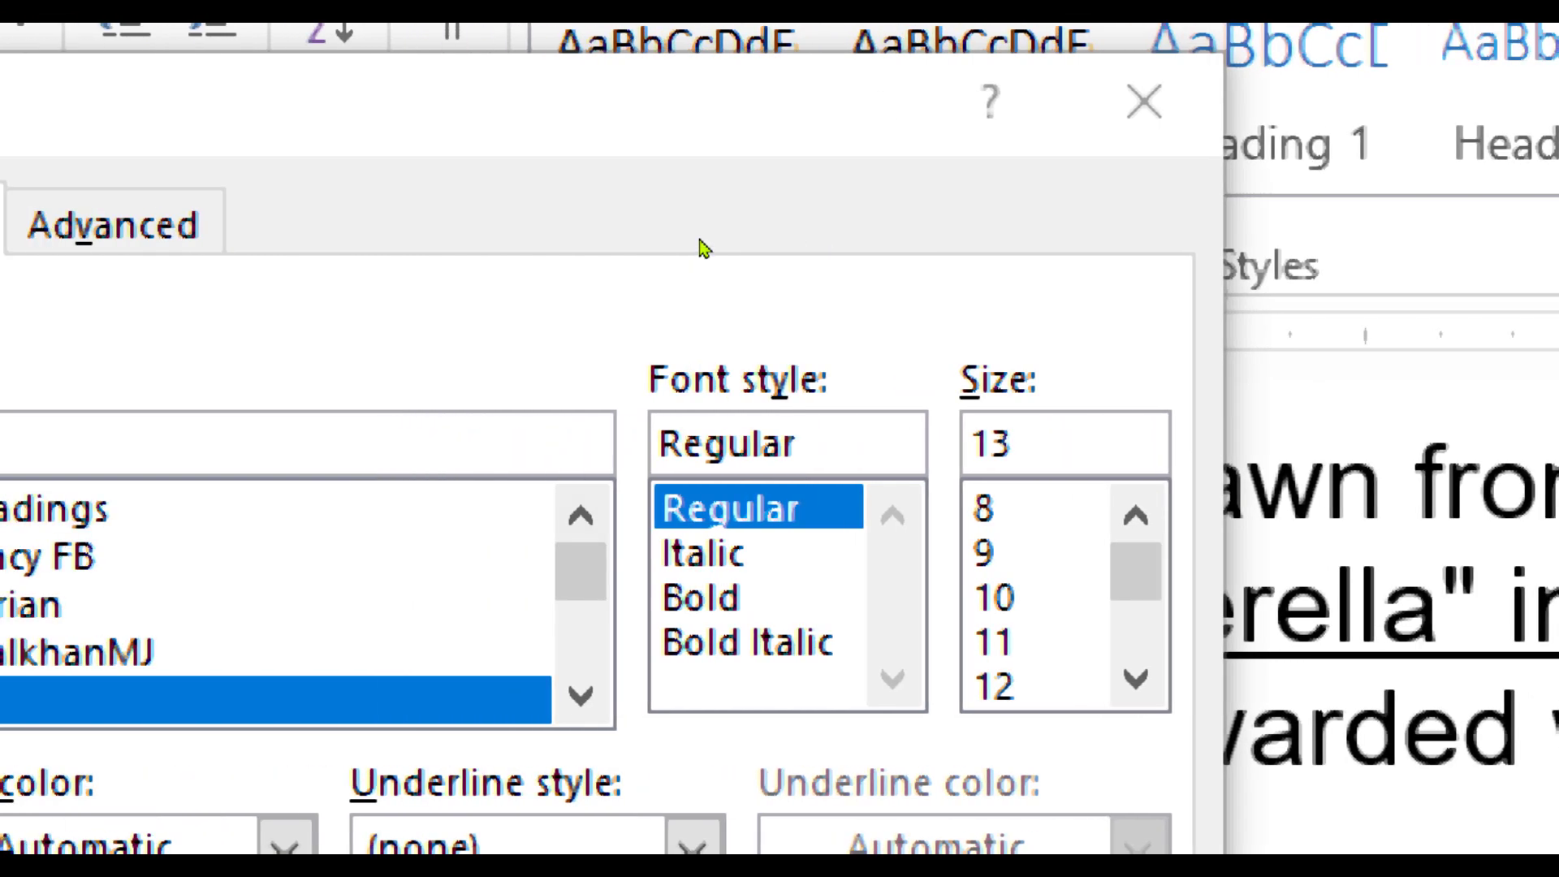
scroll(275, 345, down, 1)
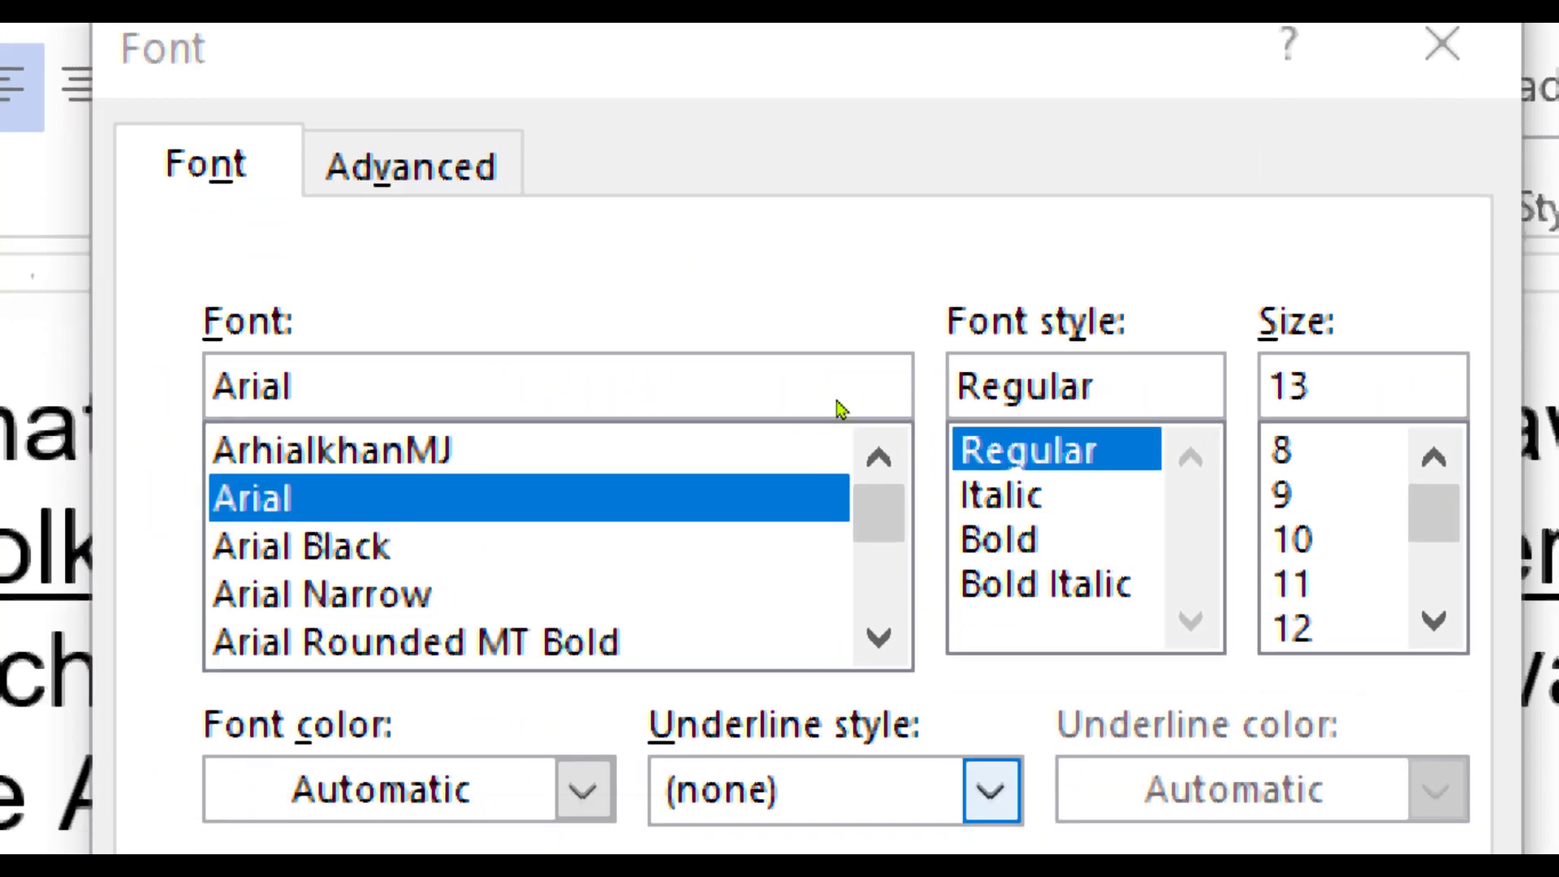
scroll(678, 381, down, 1)
scroll(673, 313, down, 4)
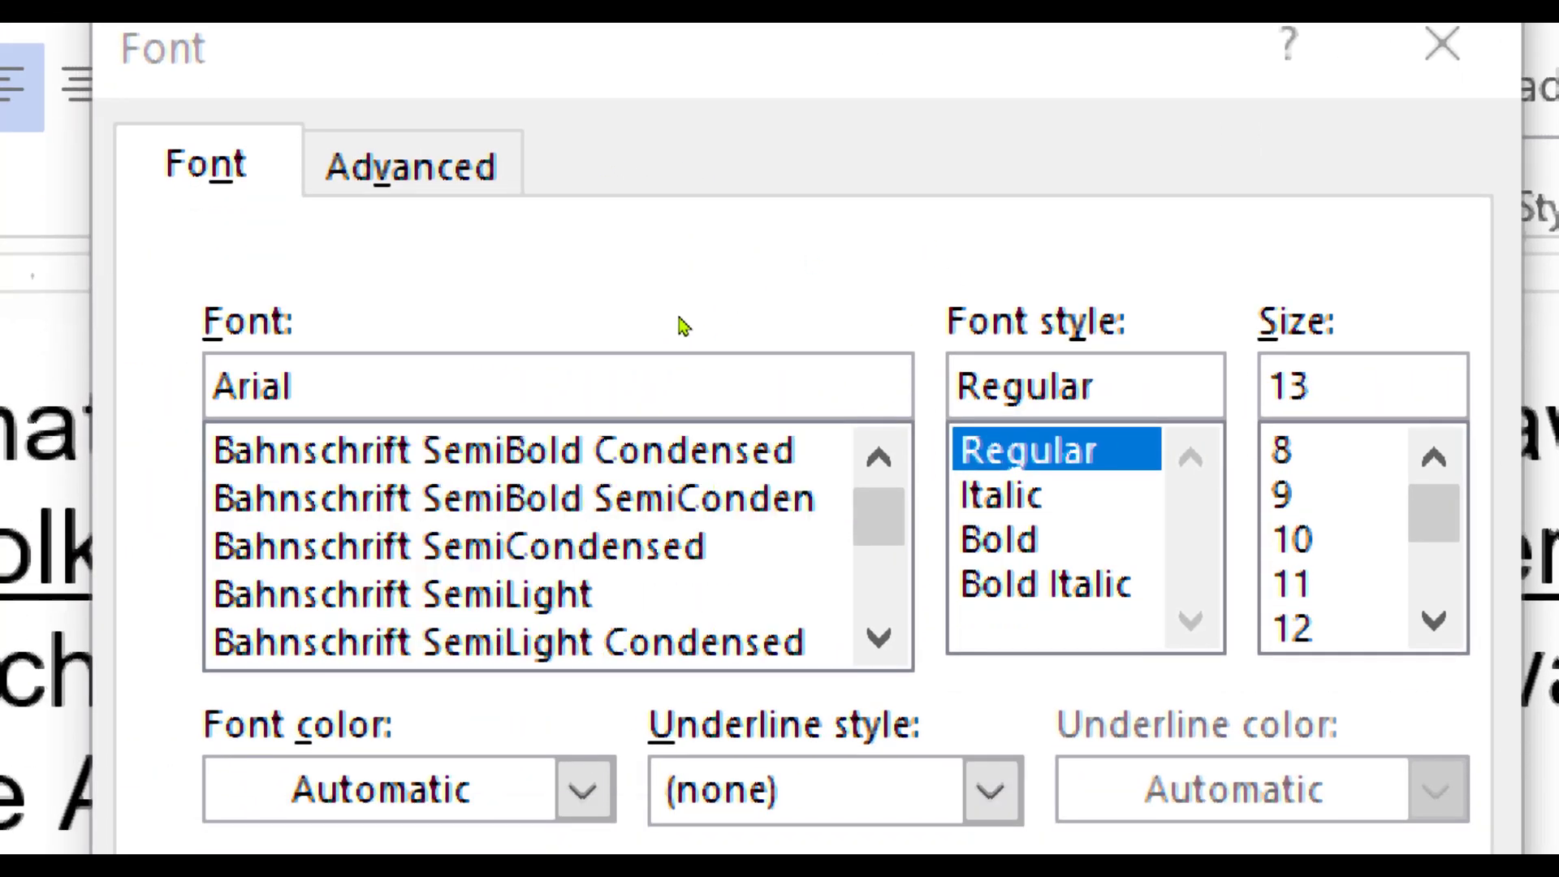
click(634, 497)
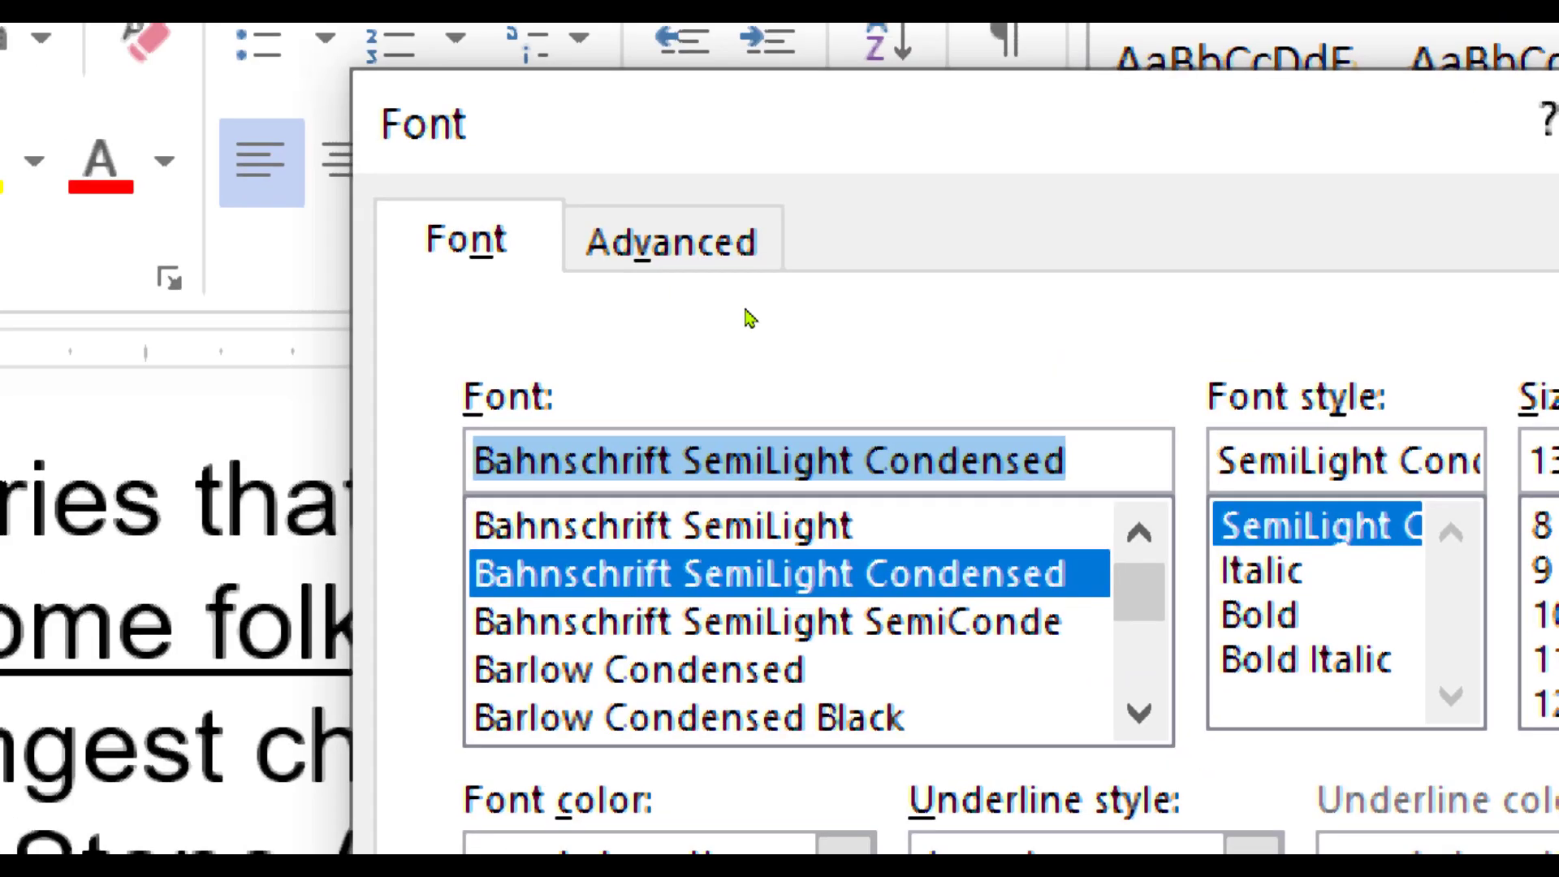
key(Down)
key(Down)
key(Down)
key(Down)
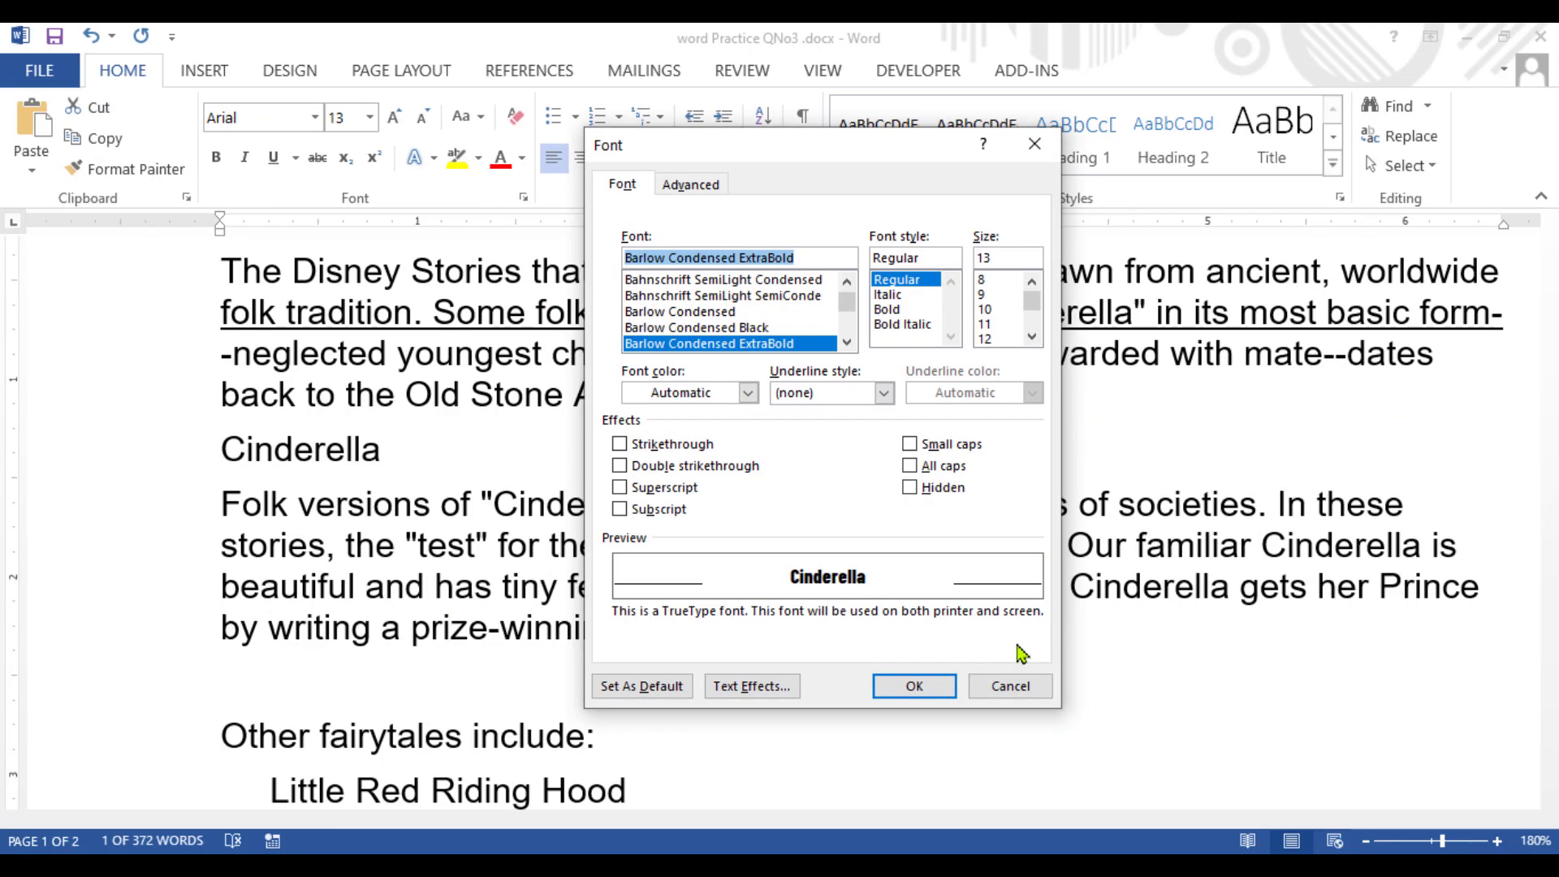
click(1010, 686)
Step: Browse font previews in the Font dialog and apply Blackadder ITC to the "Cinderella" heading line
scroll(524, 468, up, 3)
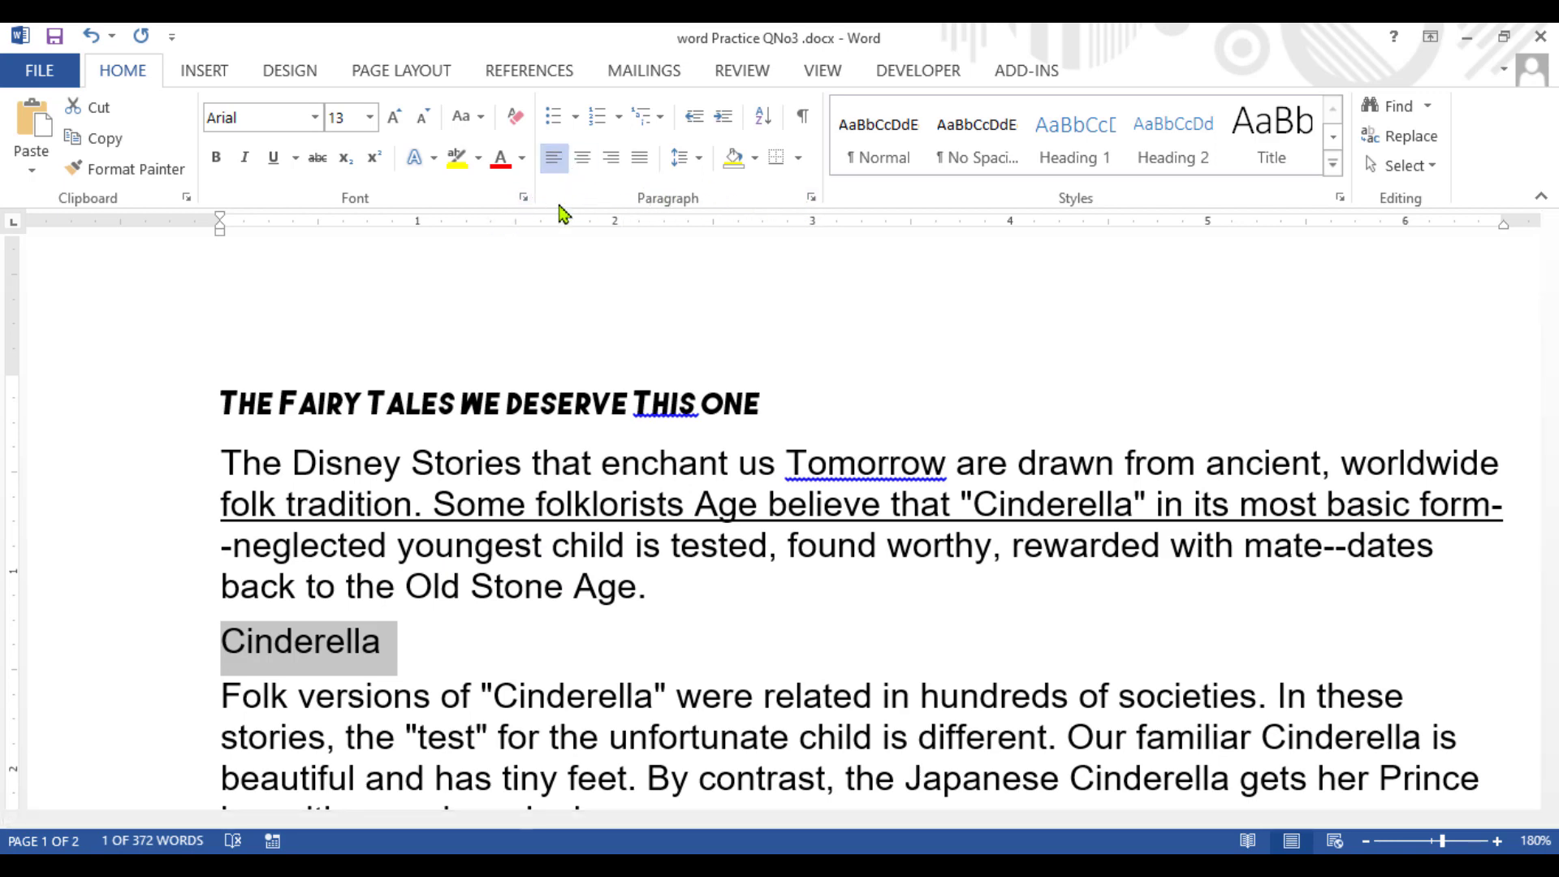
key(ctrl+d)
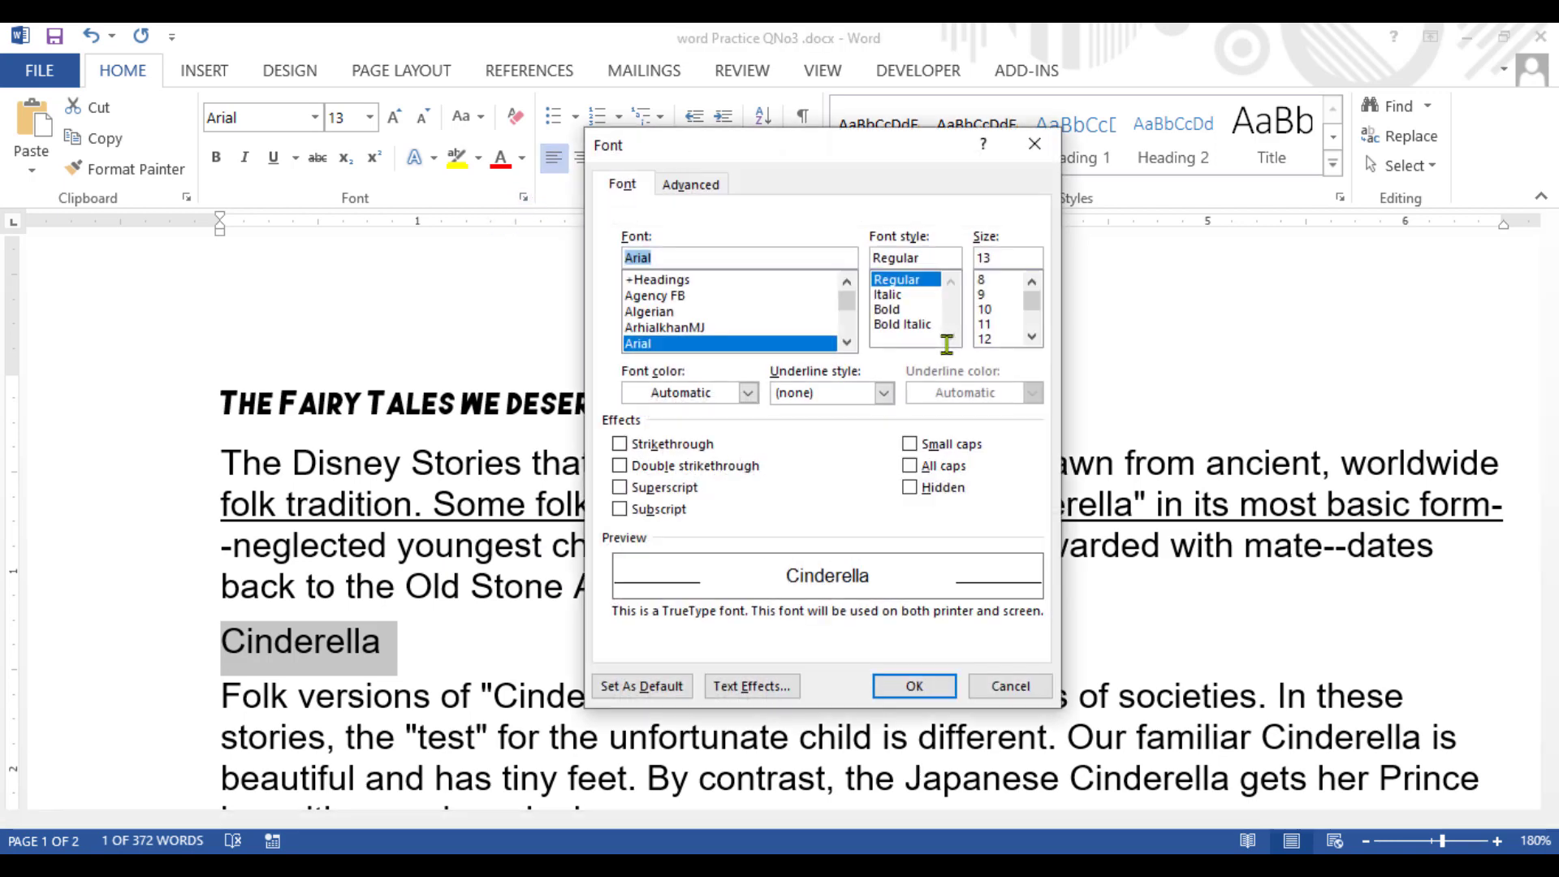
click(656, 317)
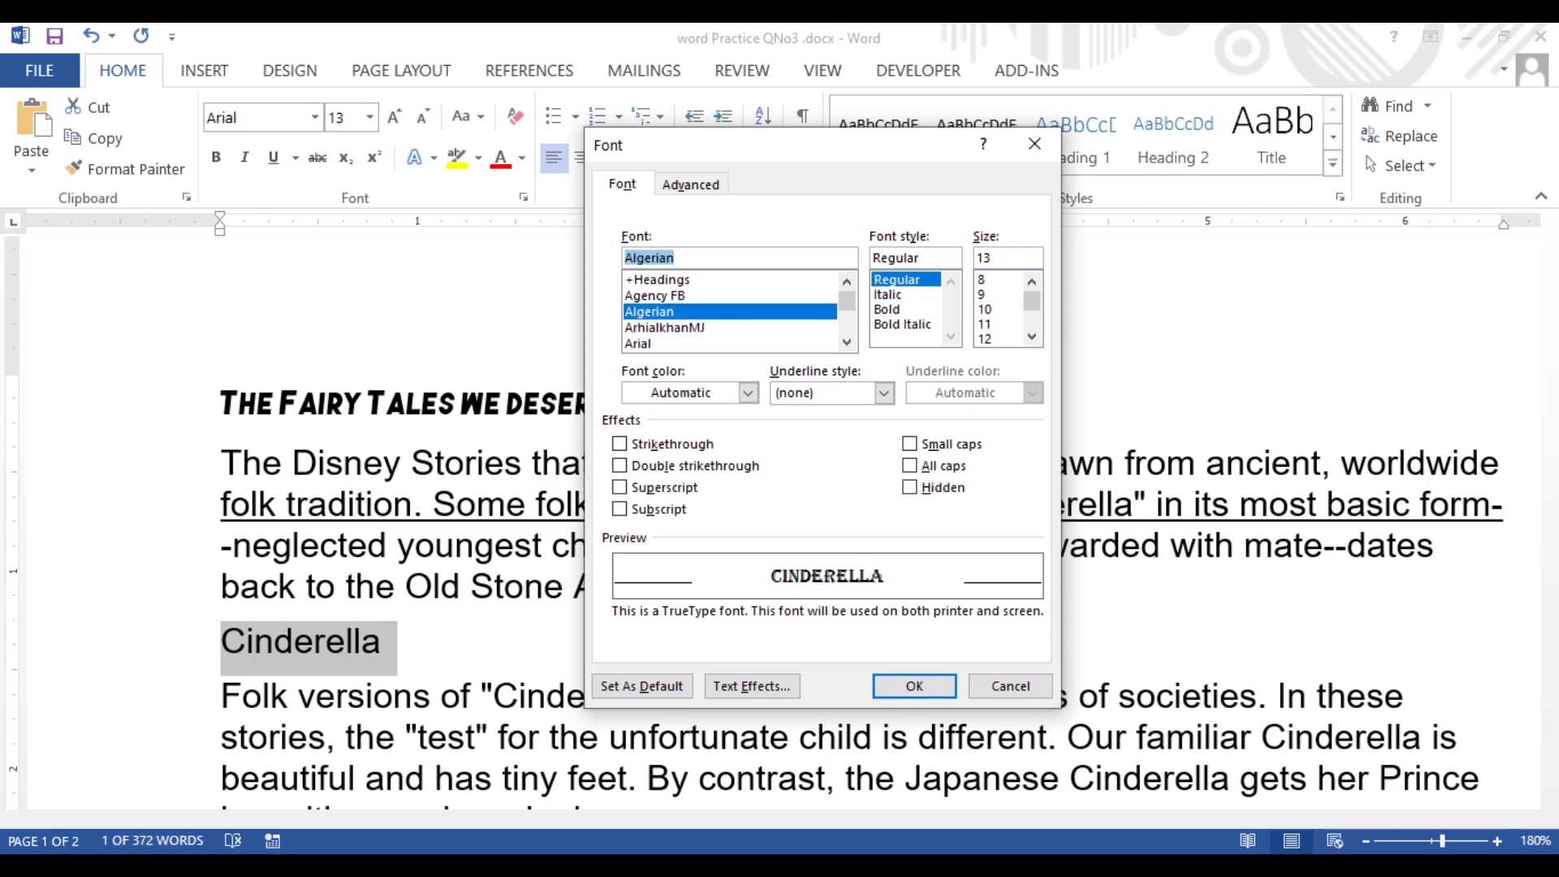
key(Up)
key(Up)
key(Up)
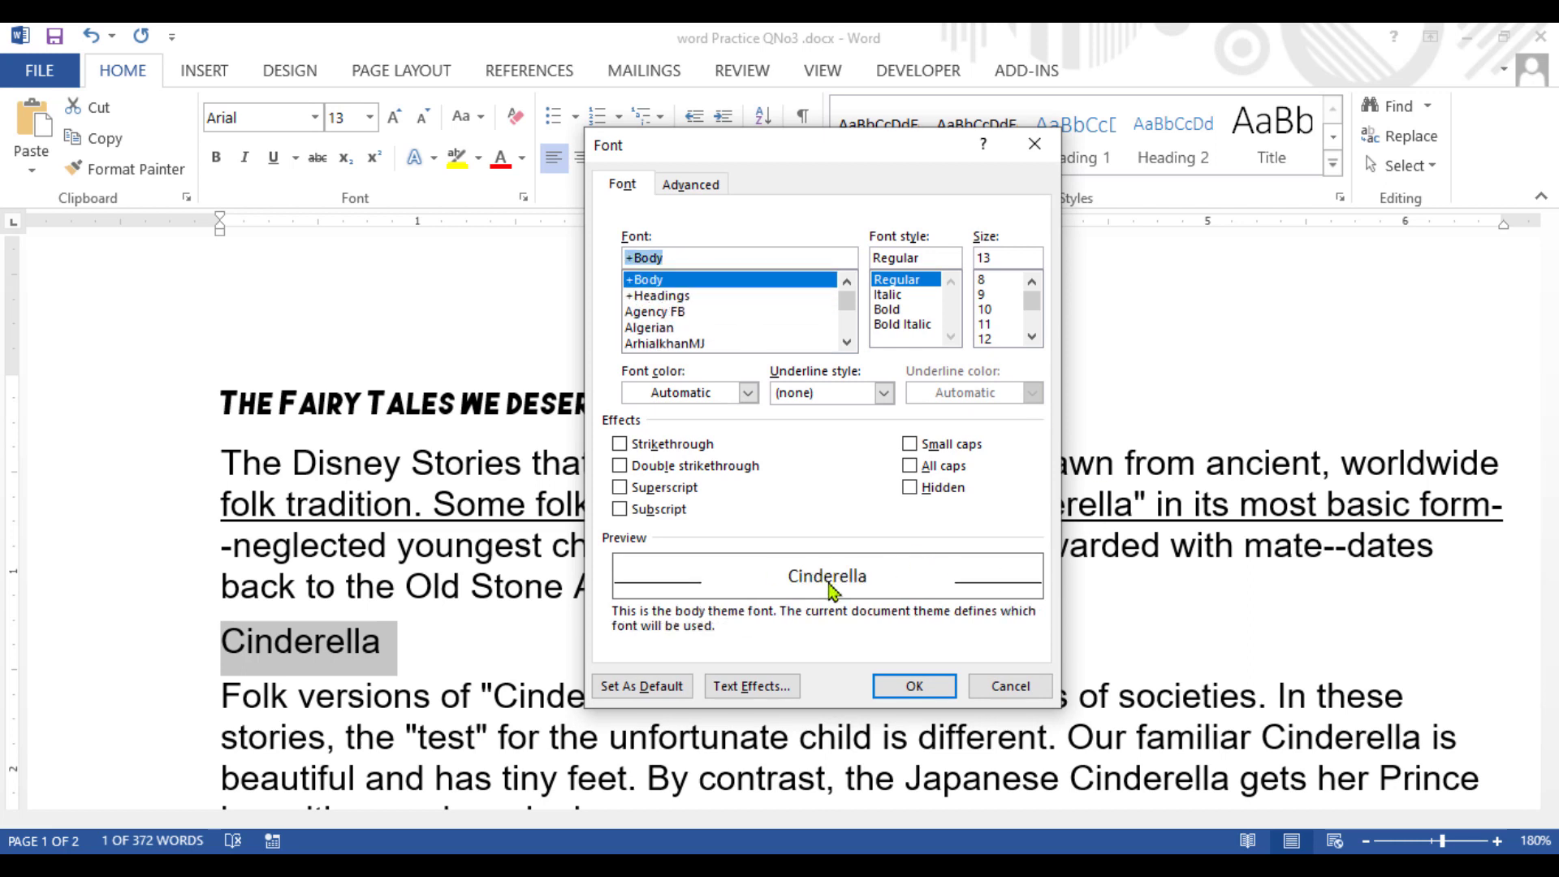
key(Down)
key(Down)
key(Down)
key(Down)
key(Down)
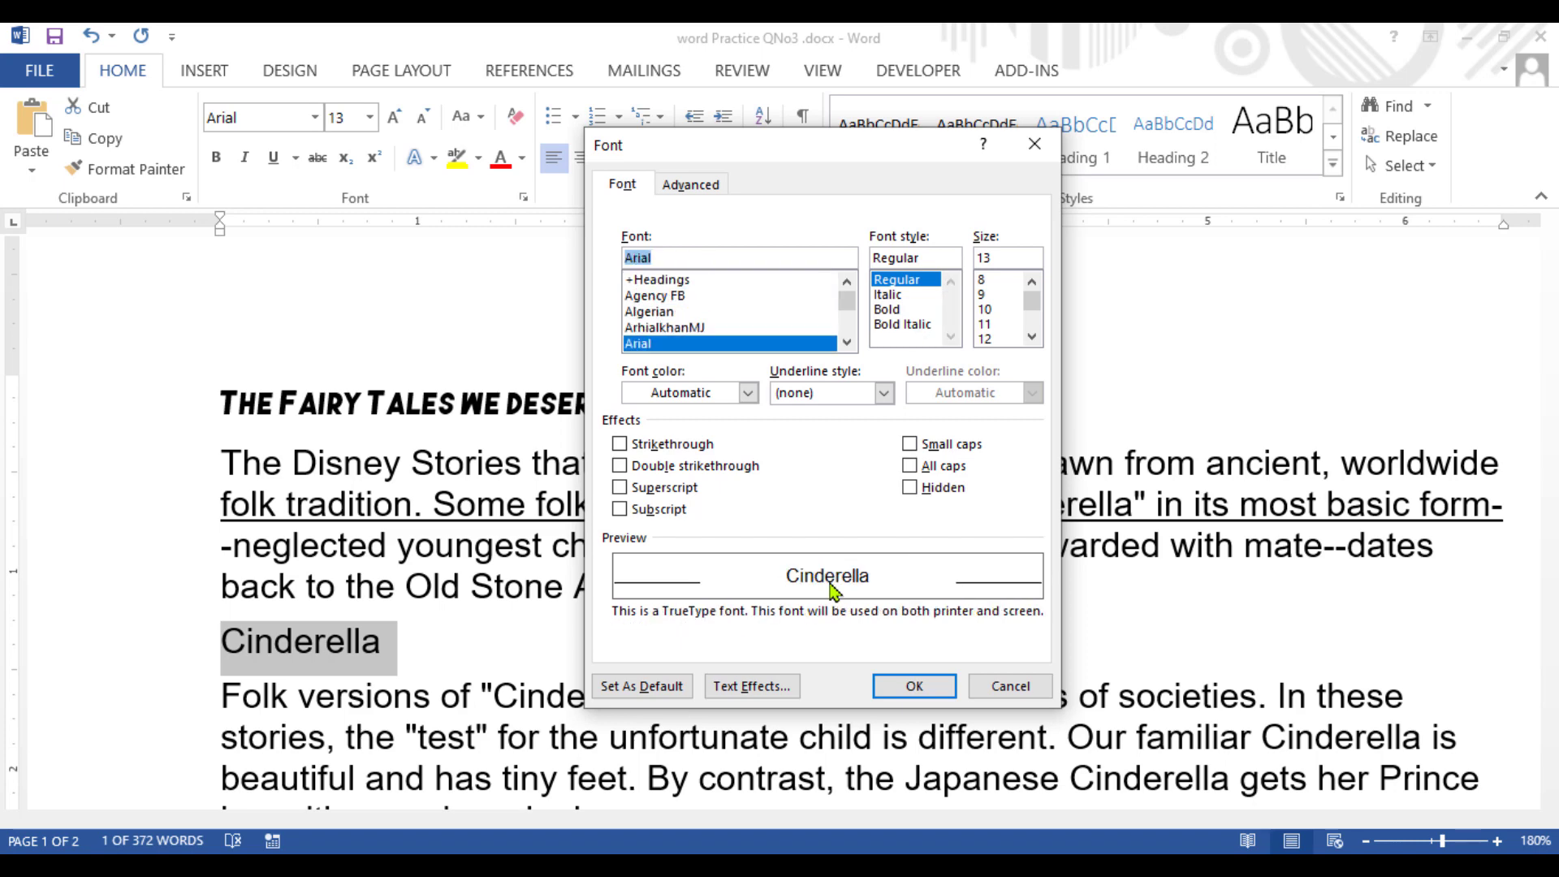
key(Down)
key(Down)
key(Down)
key(Down)
key(Down)
key(Down)
key(Down)
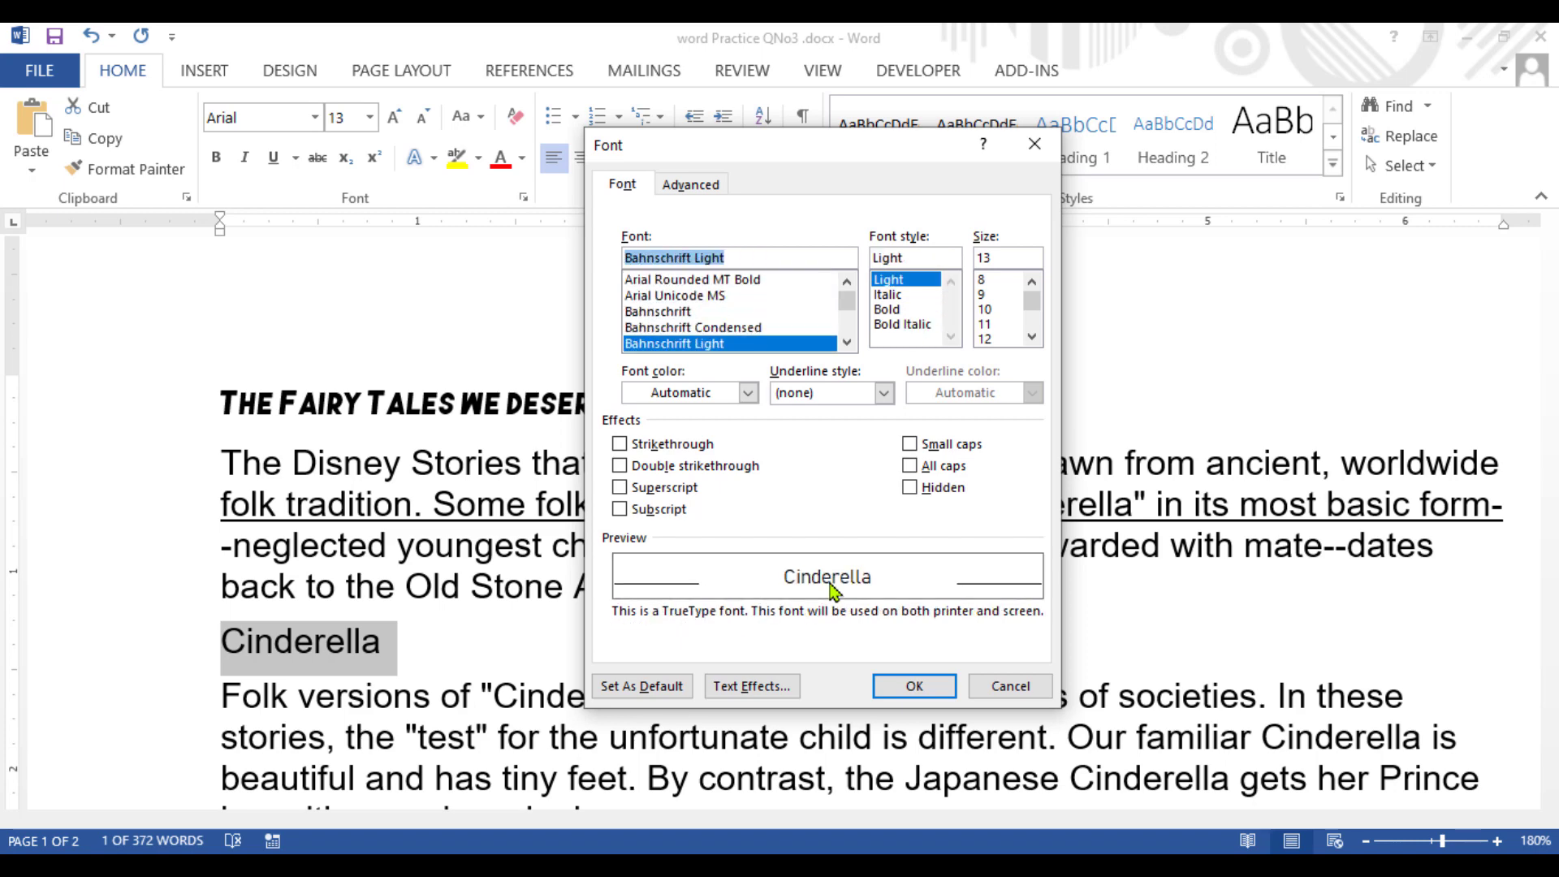
key(Down)
key(Down)
key(Down)
key(Down)
key(Down)
key(Down)
key(Down)
key(Down)
key(Down)
key(Down)
key(Down)
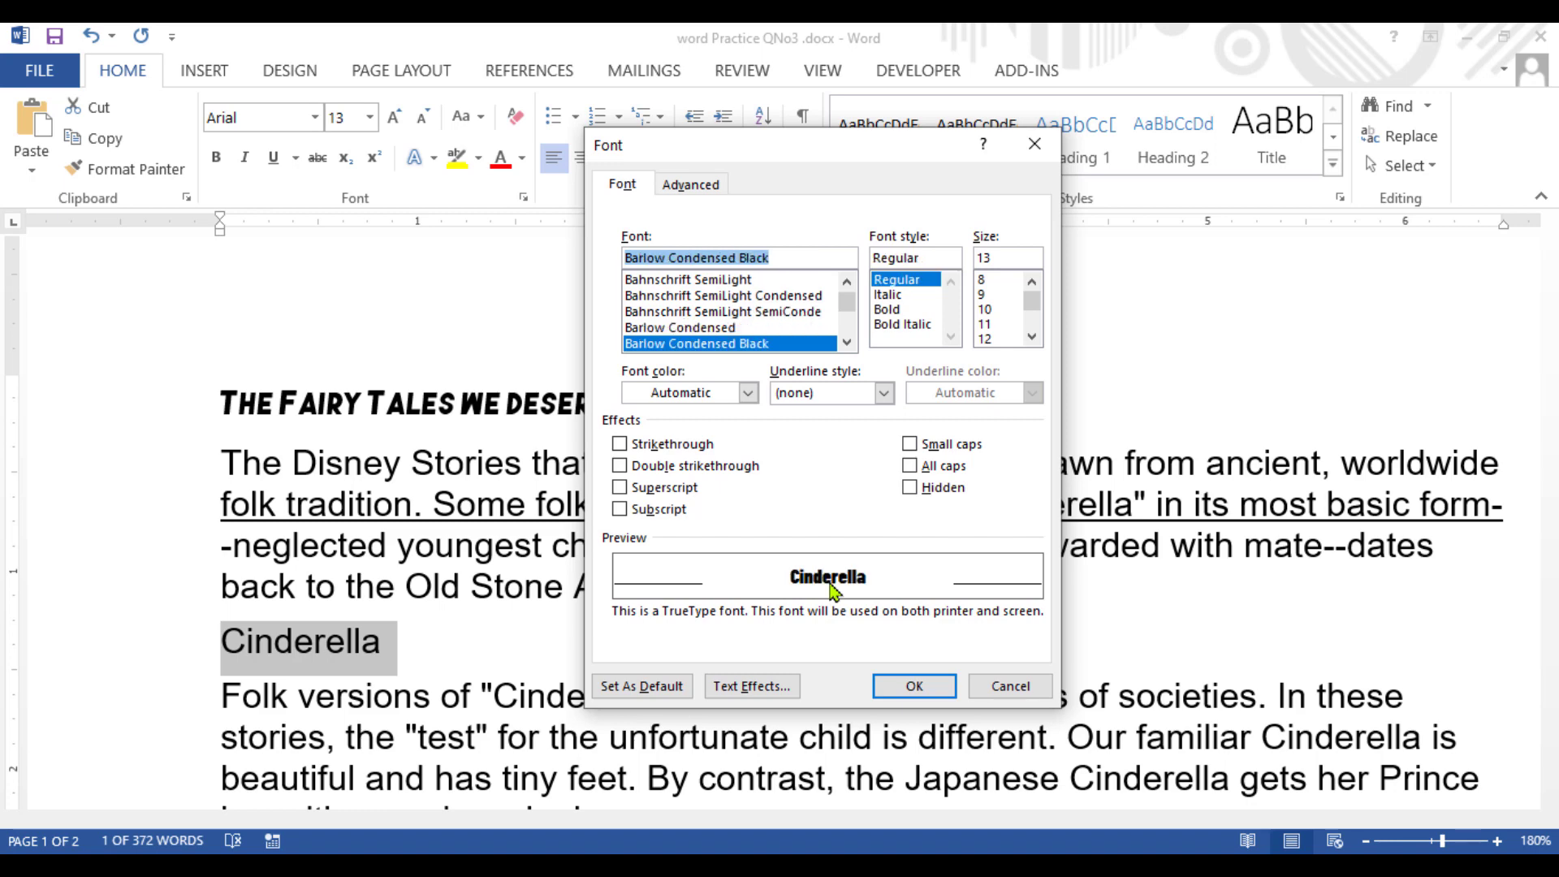
key(Down)
key(Down)
key(Down)
key(Down)
key(Down)
key(Down)
key(Down)
key(Down)
key(Down)
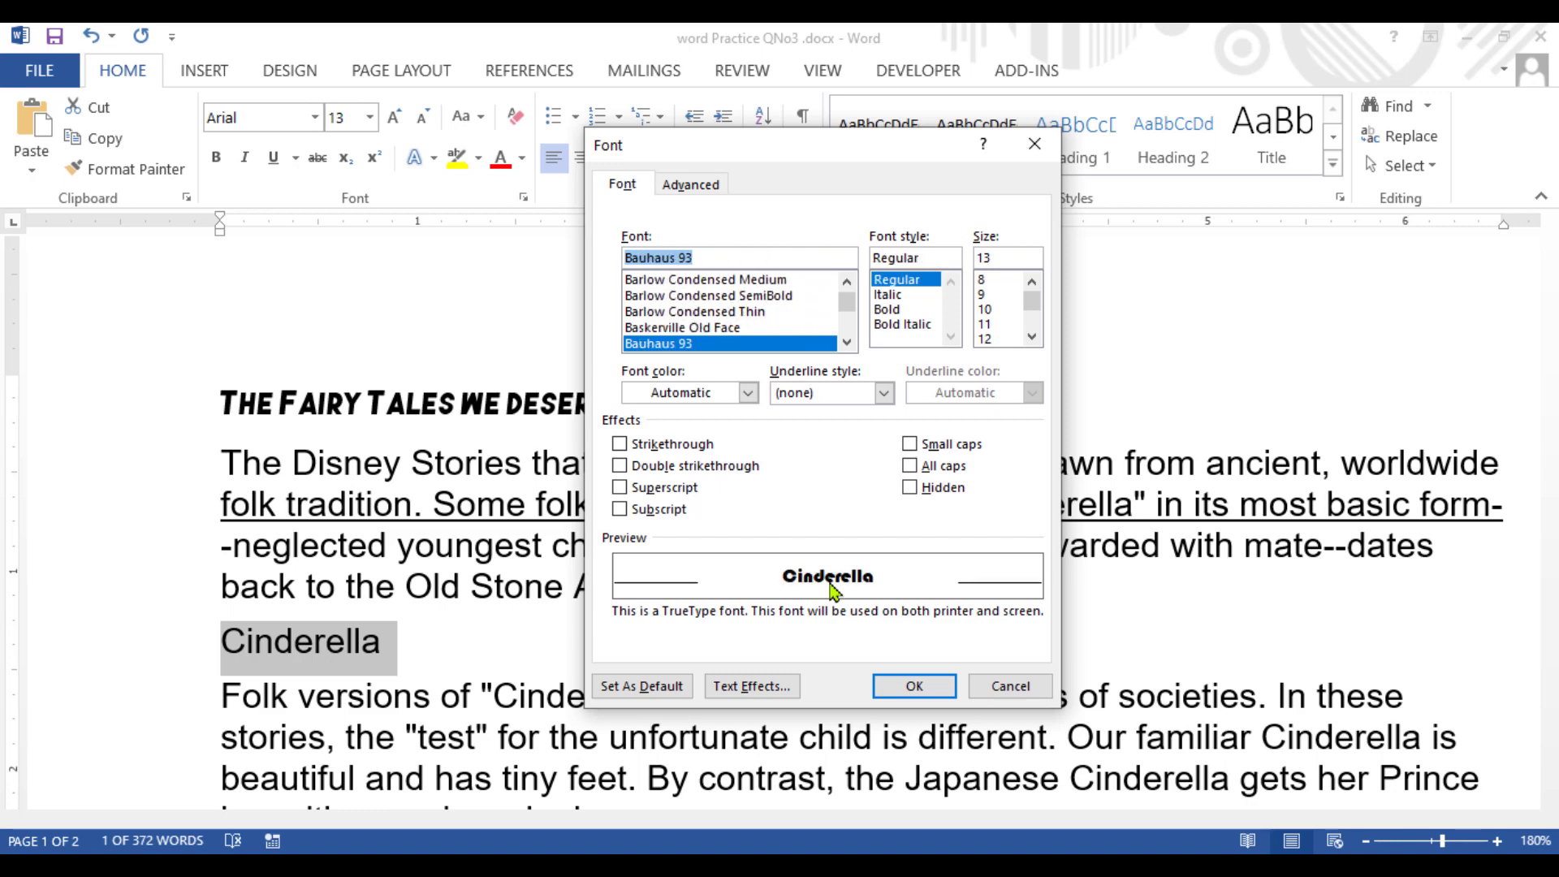
key(Down)
key(Down)
key(Down)
key(Down)
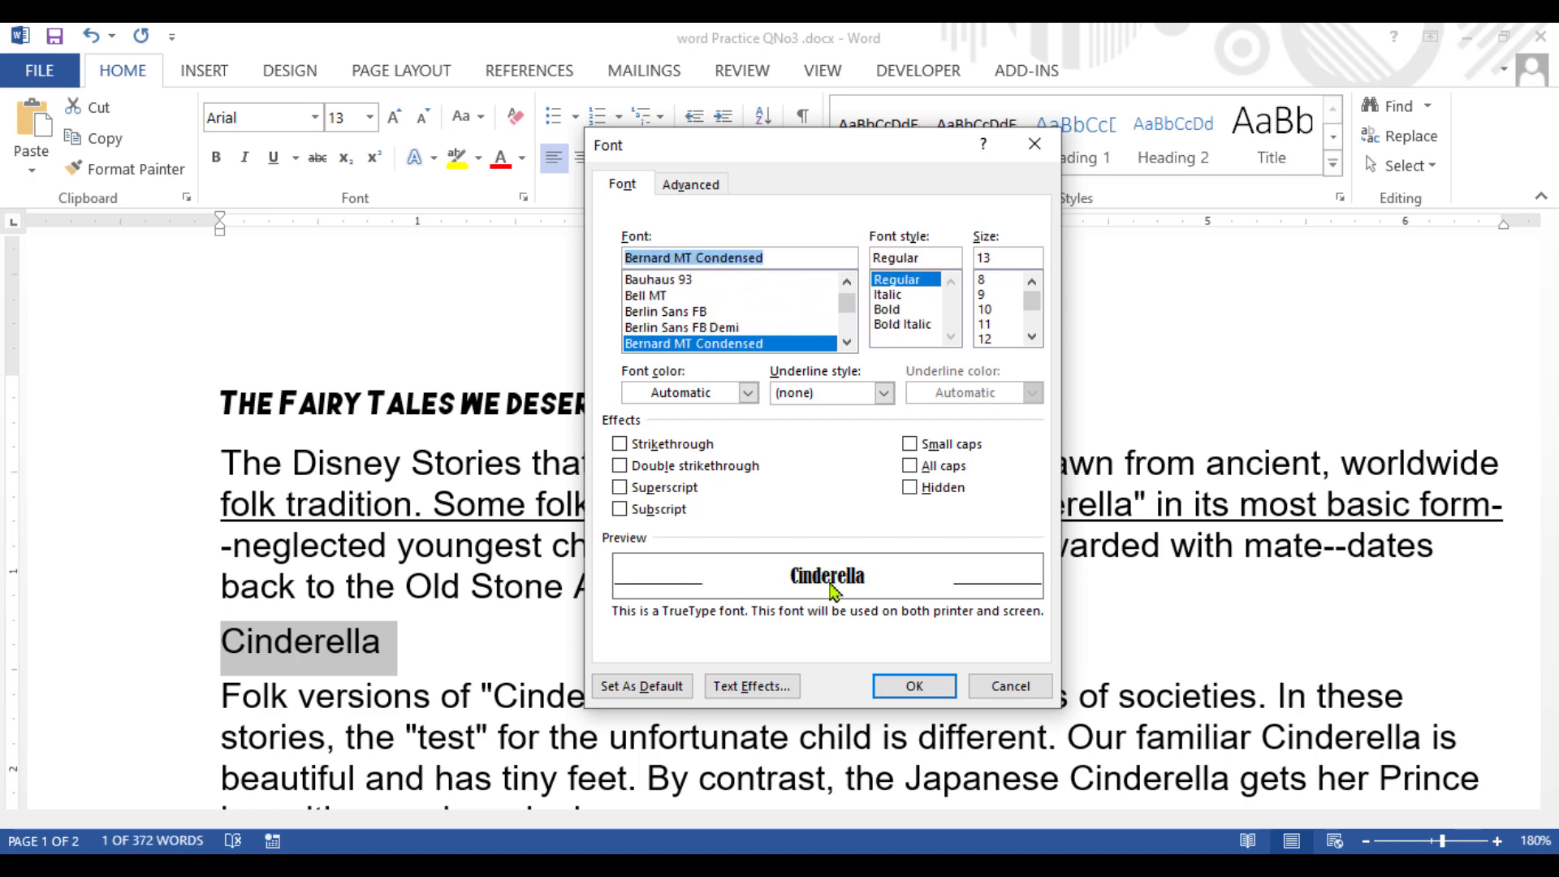
key(Down)
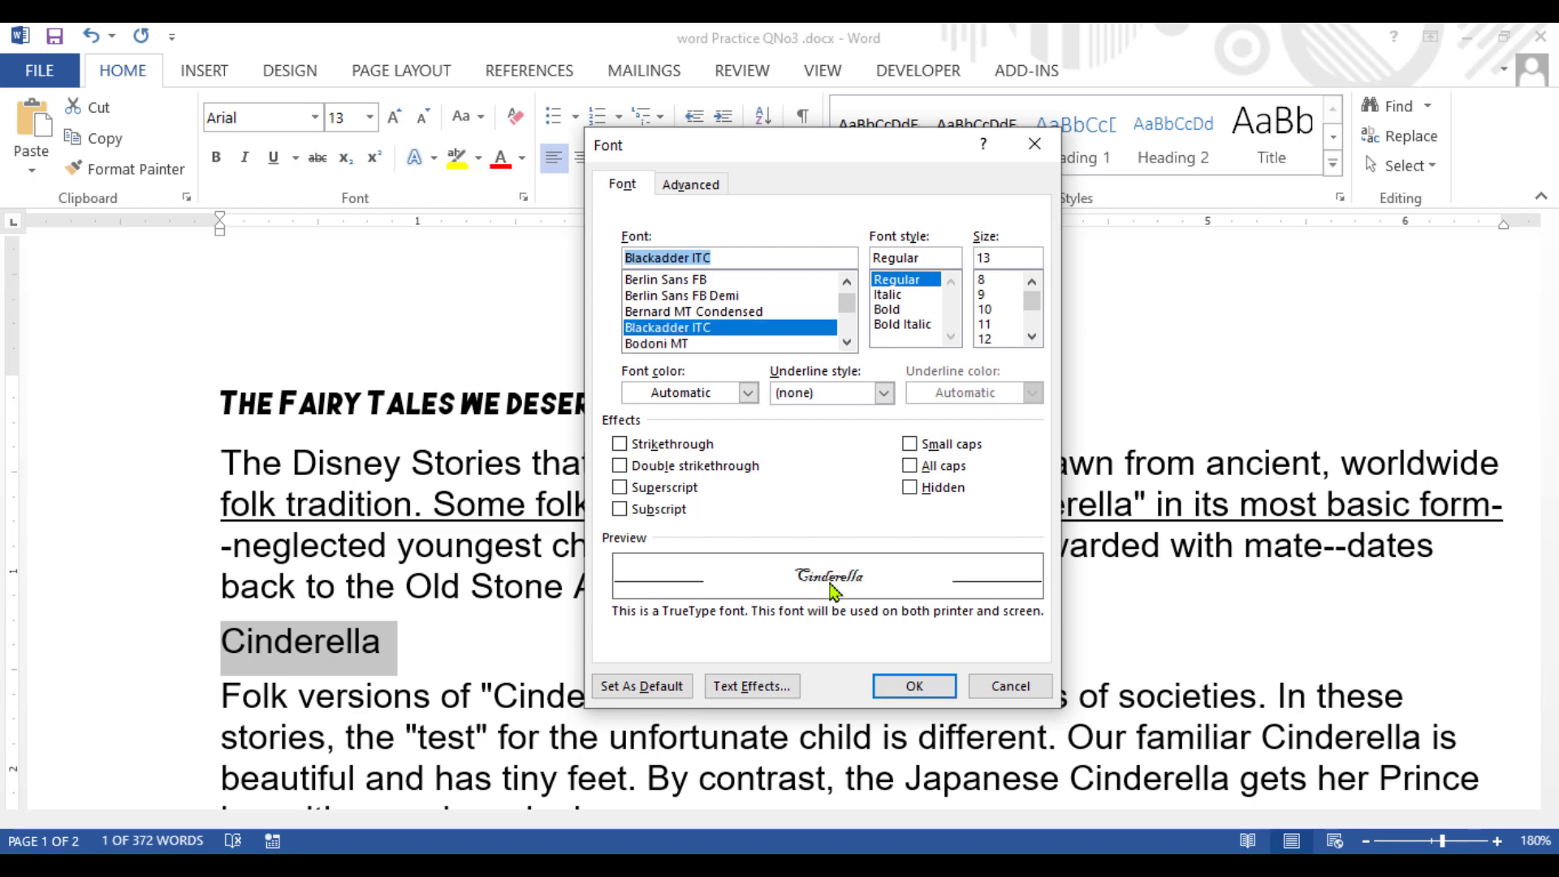
click(935, 690)
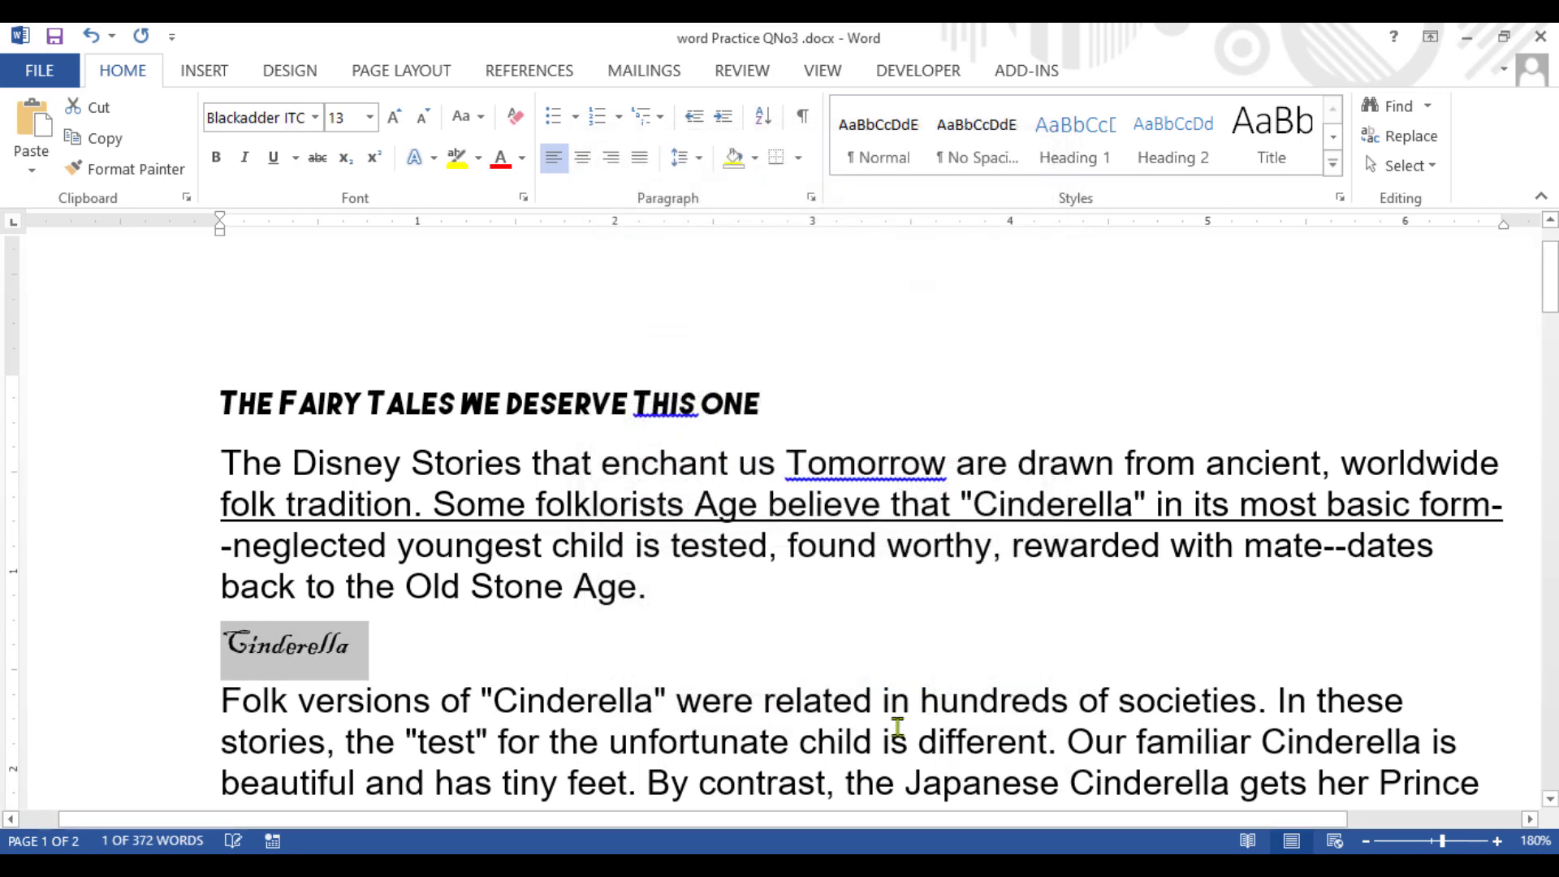
Step: Set the font size of the "Cinderella" heading line to 25 and deselect it
click(341, 115)
text(25)
key(Return)
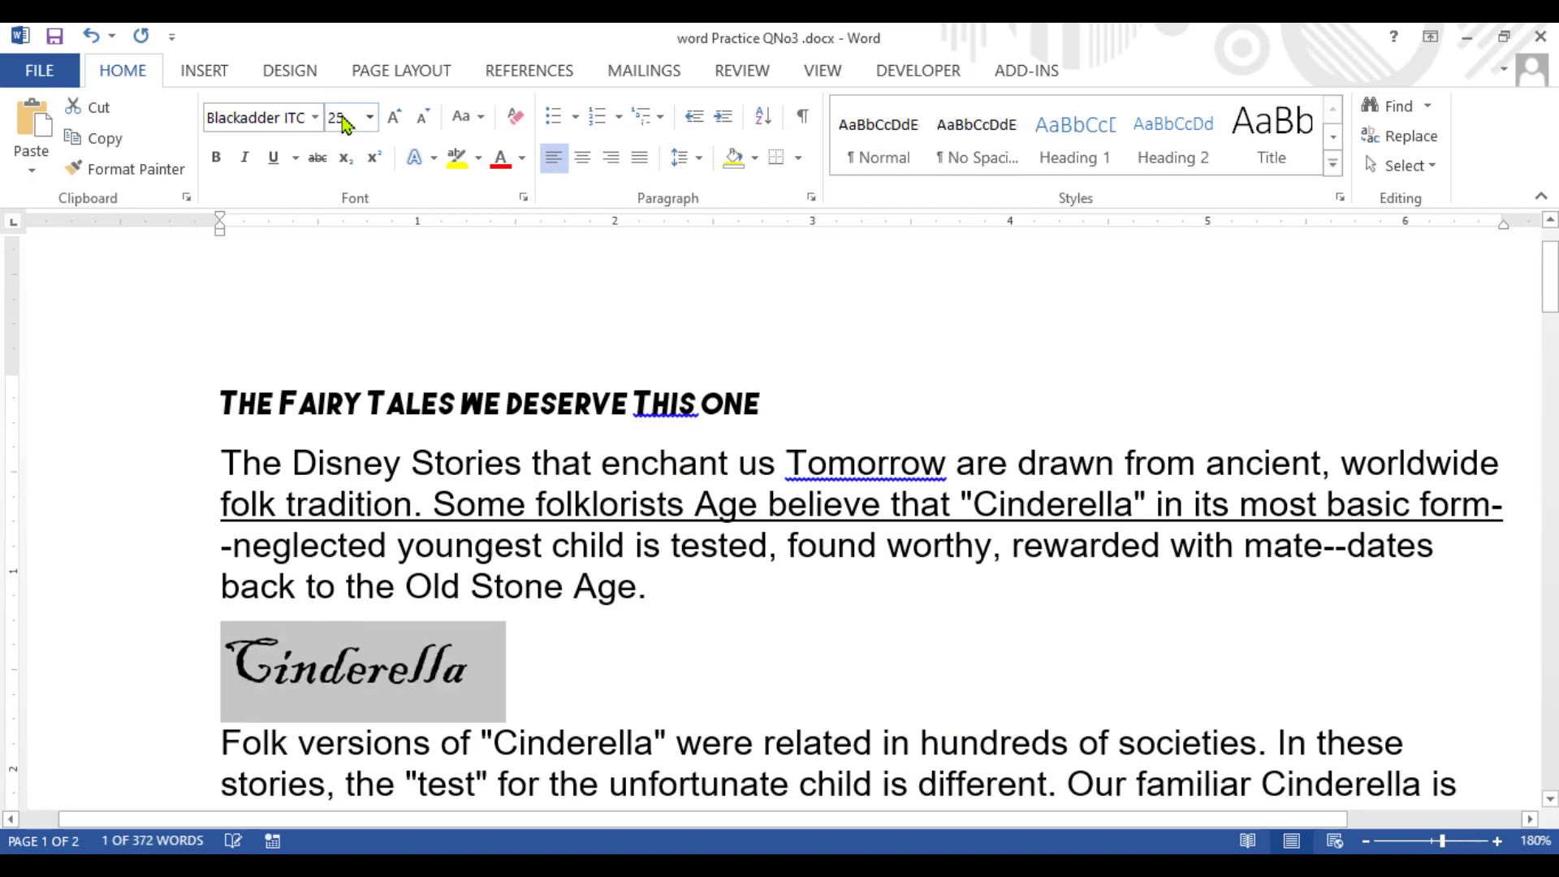
click(628, 673)
mouse_move(799, 867)
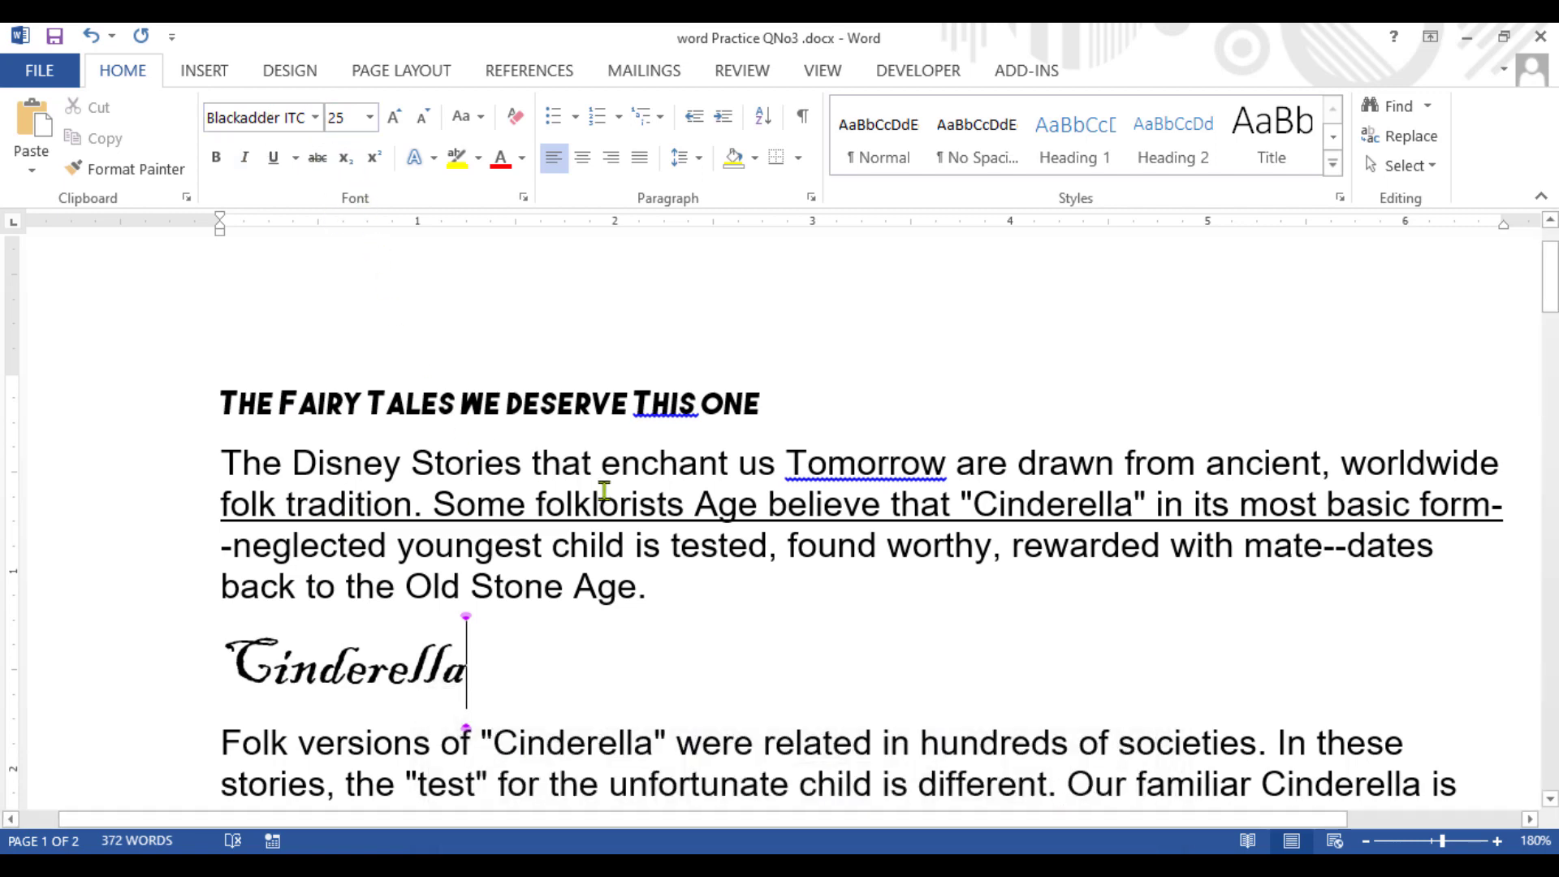
Step: Change the font color of the whole title line to the standard green and deselect it
scroll(436, 456, down, 2)
scroll(365, 406, up, 3)
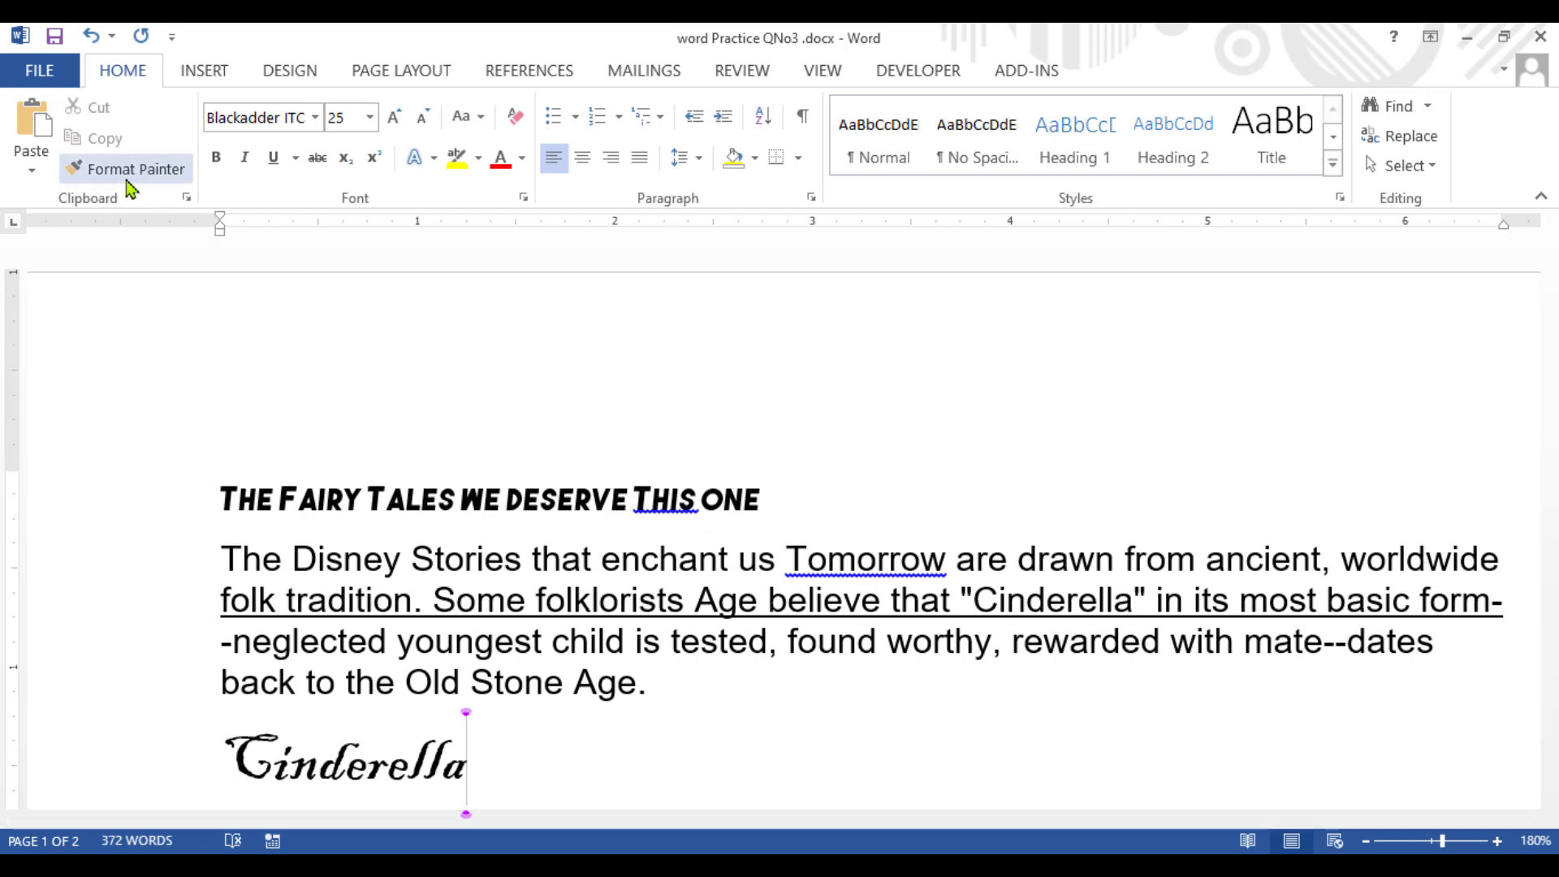
click(283, 497)
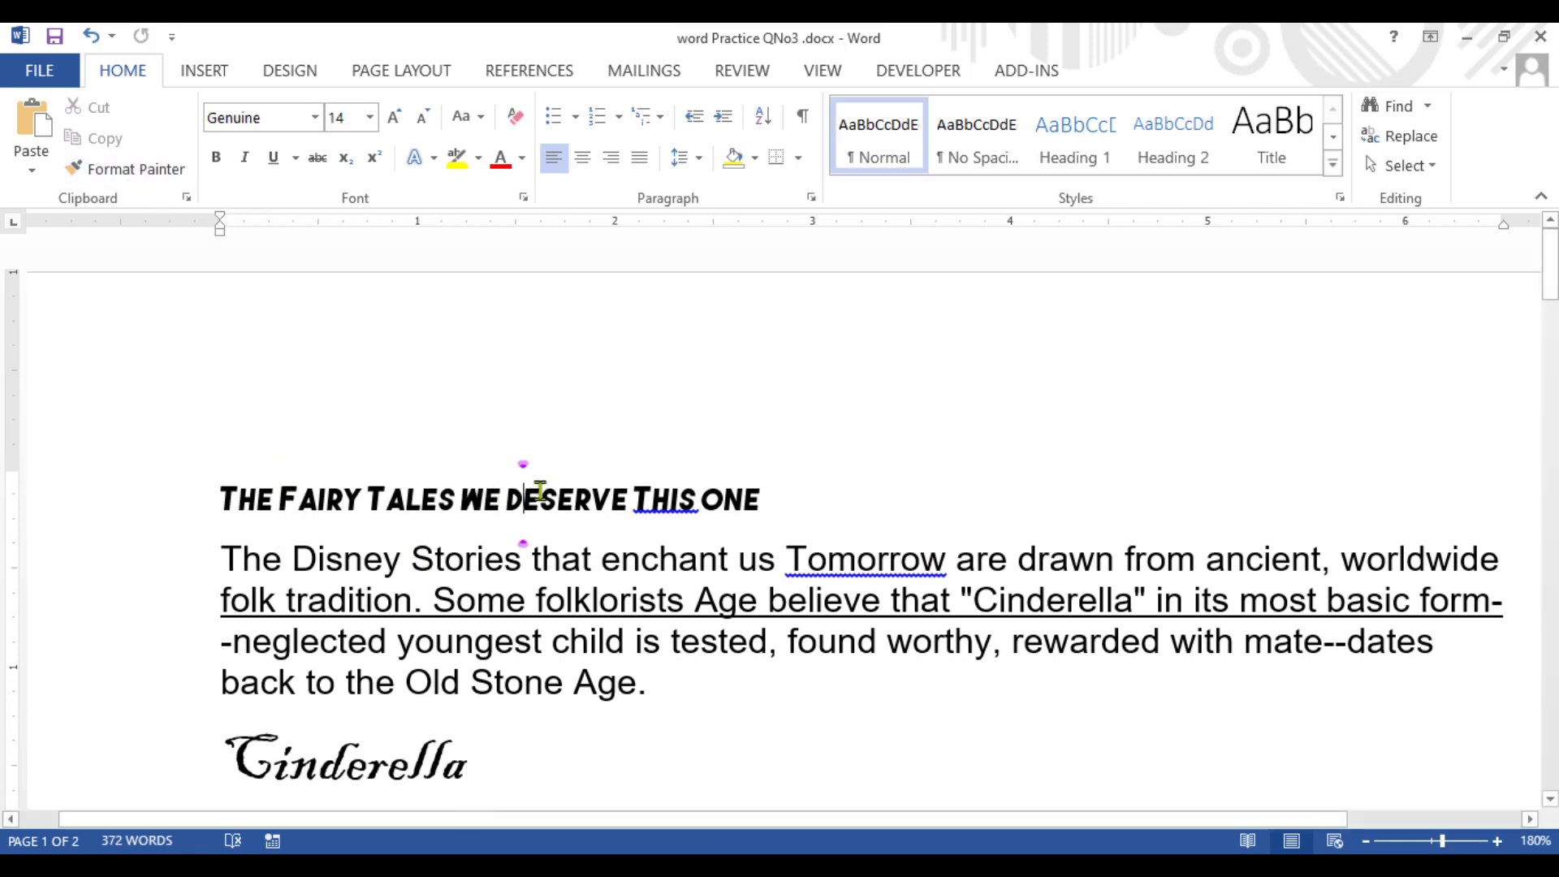
scroll(522, 495, down, 3)
click(388, 487)
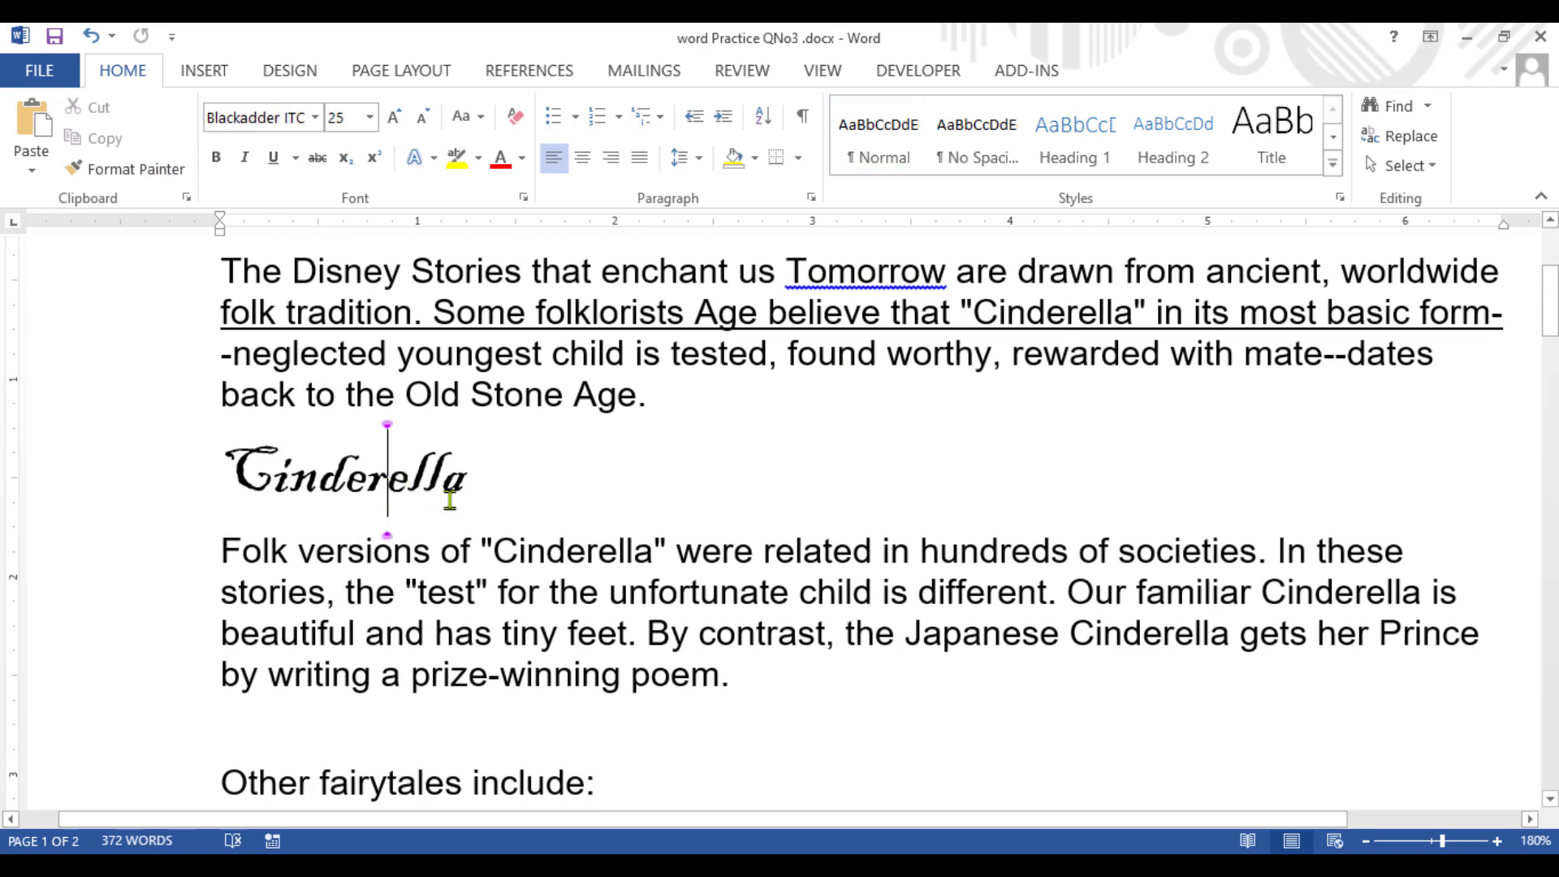
scroll(503, 487, up, 3)
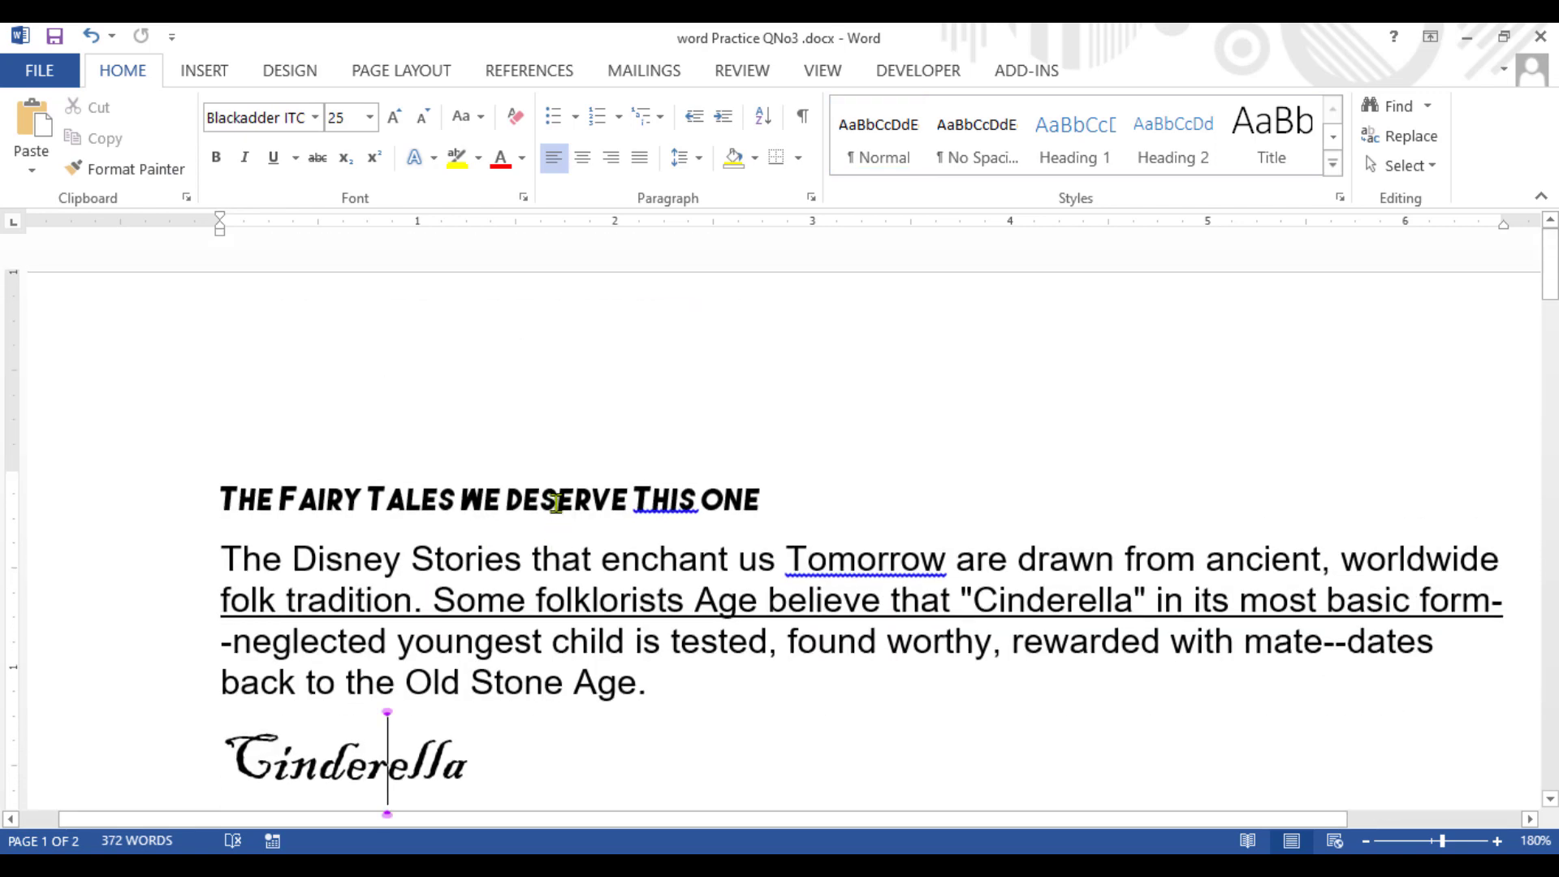
click(147, 499)
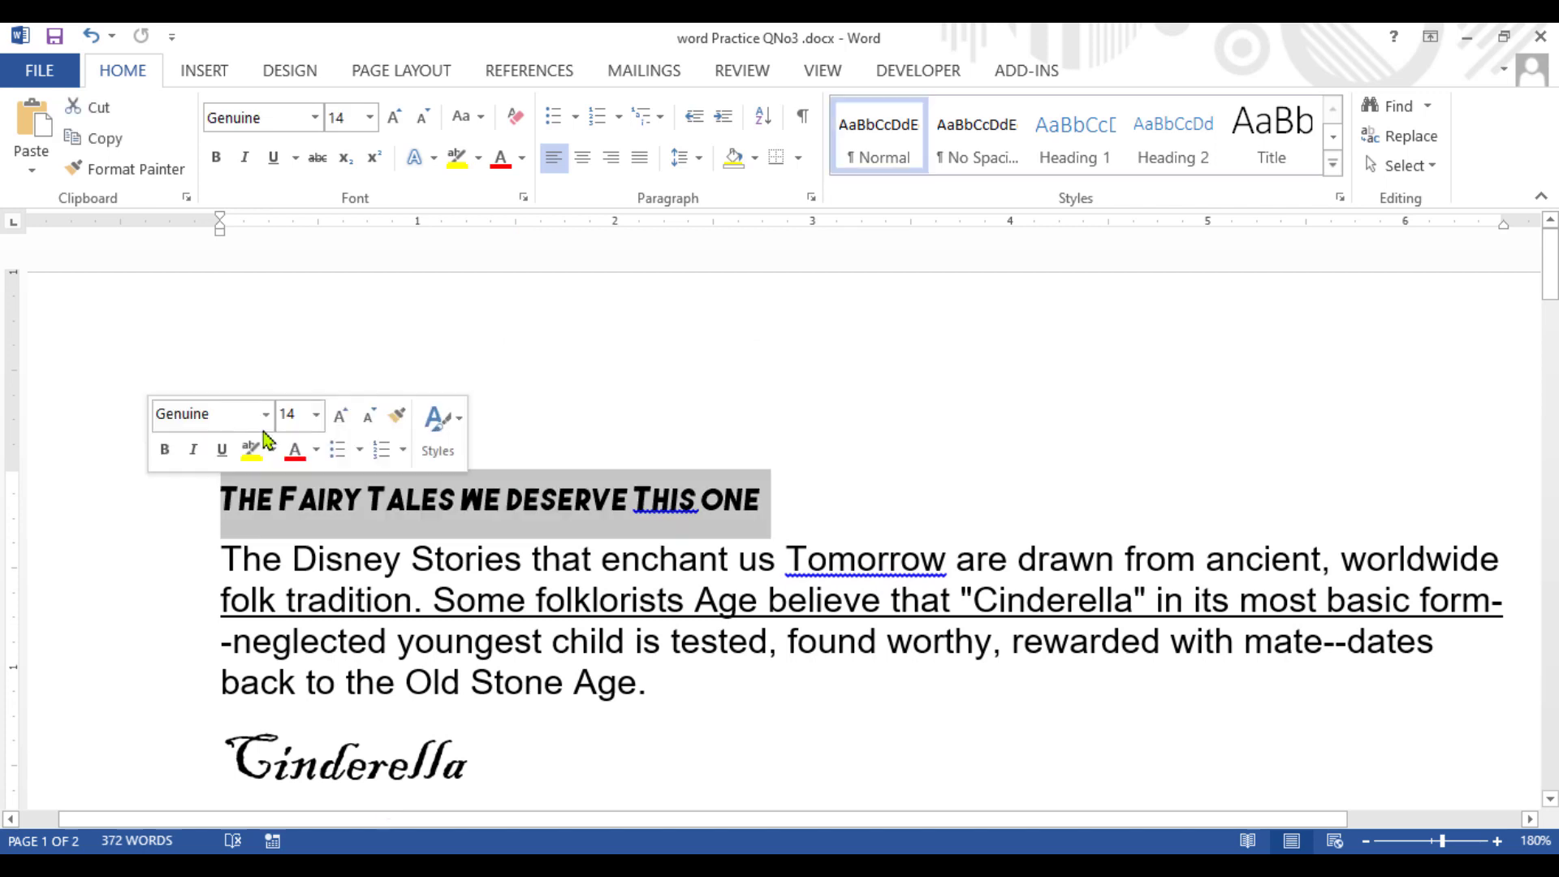
click(521, 158)
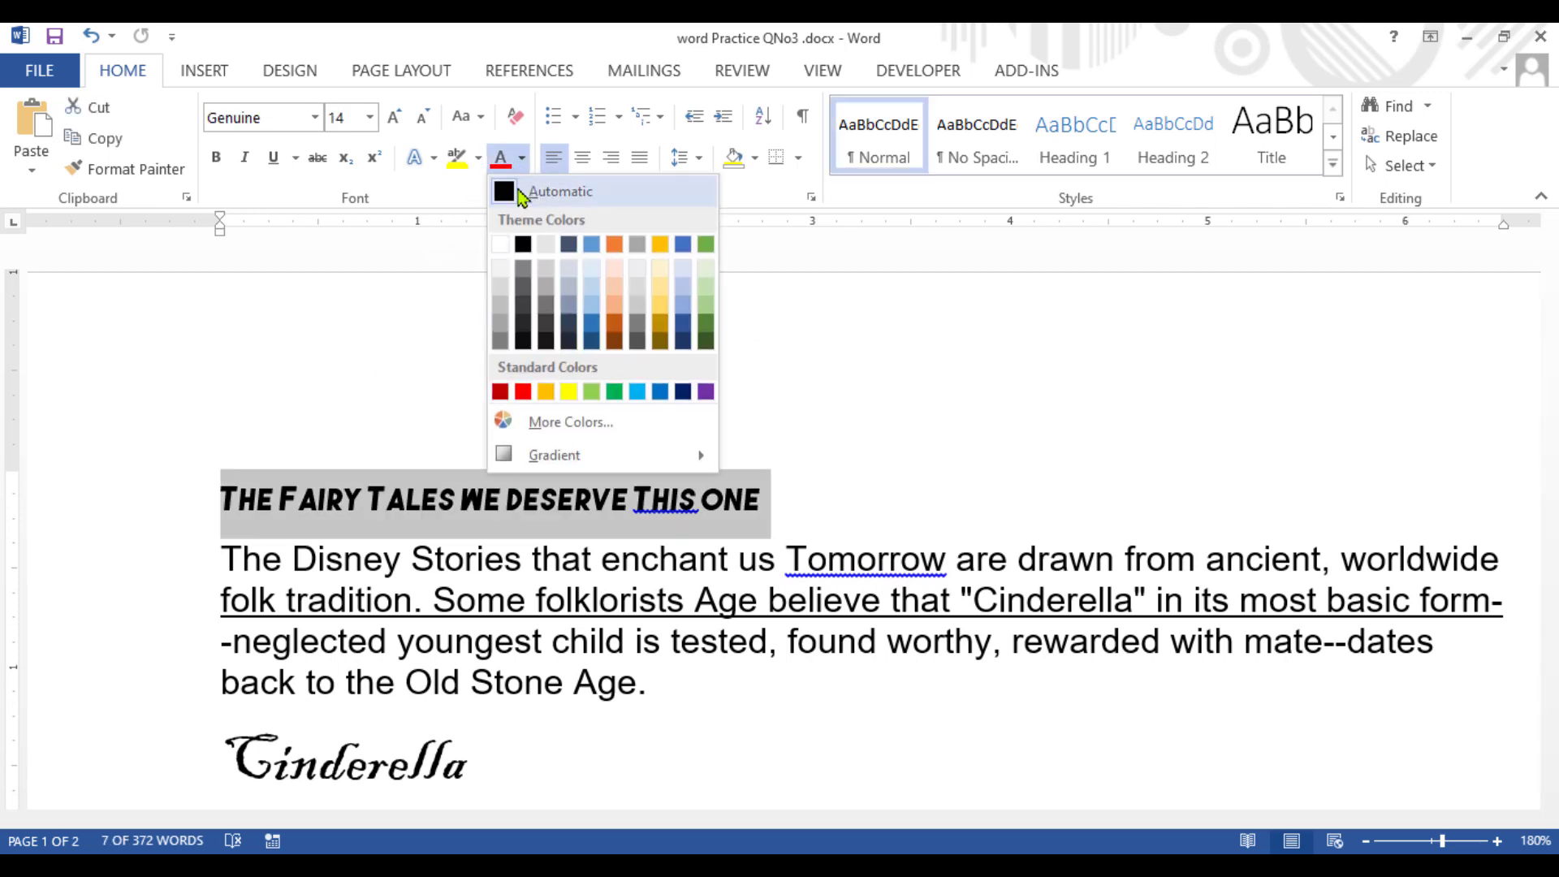
click(616, 393)
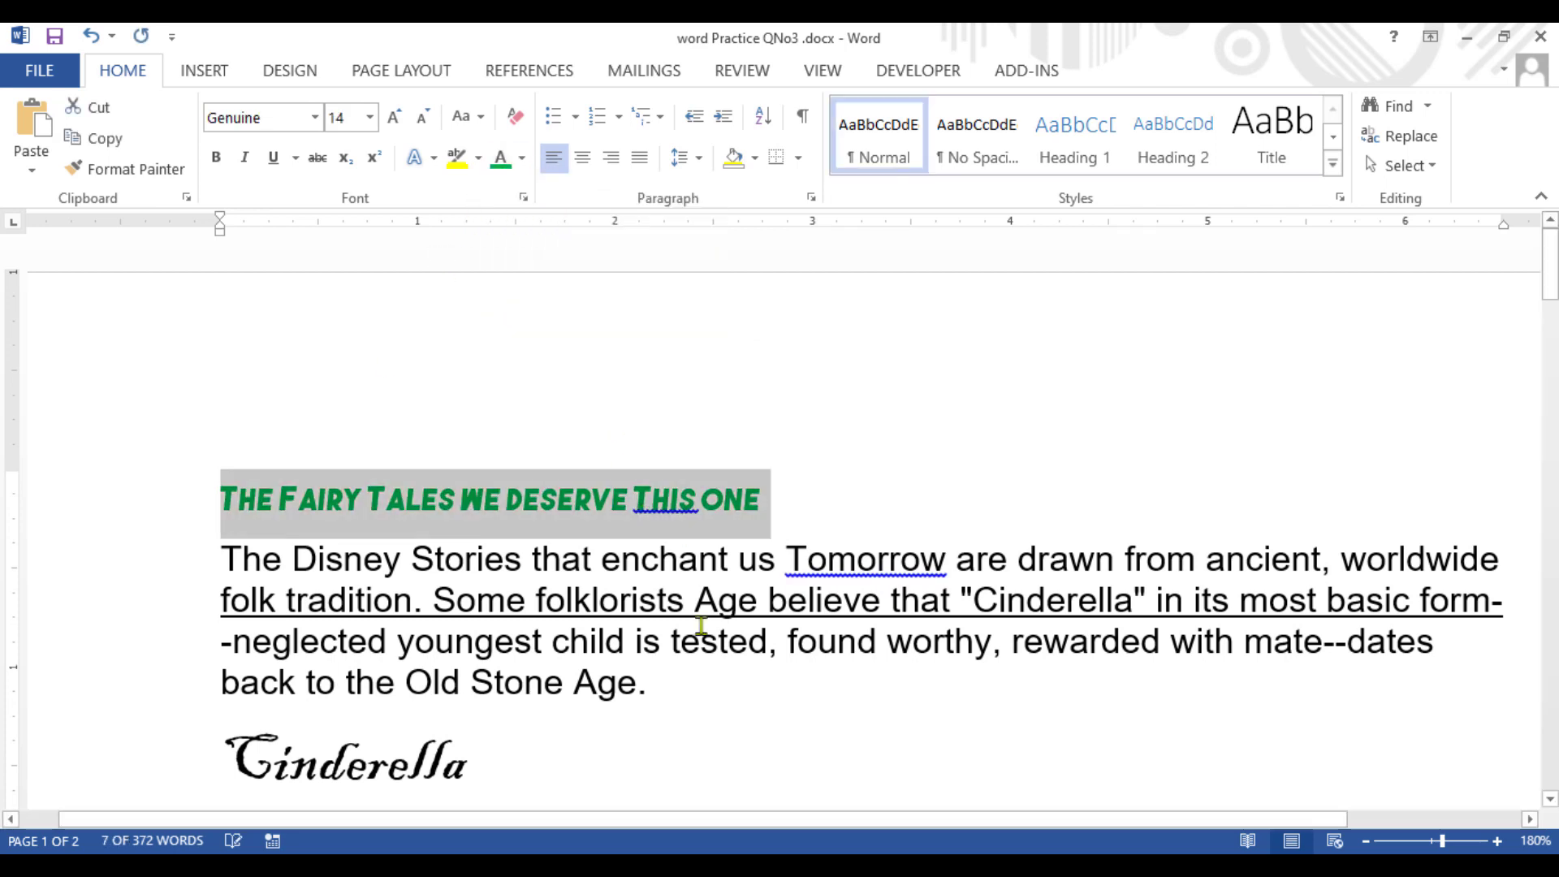
click(747, 734)
Step: Copy the title line's formatting onto the "Cinderella" heading line with Format Painter
click(181, 511)
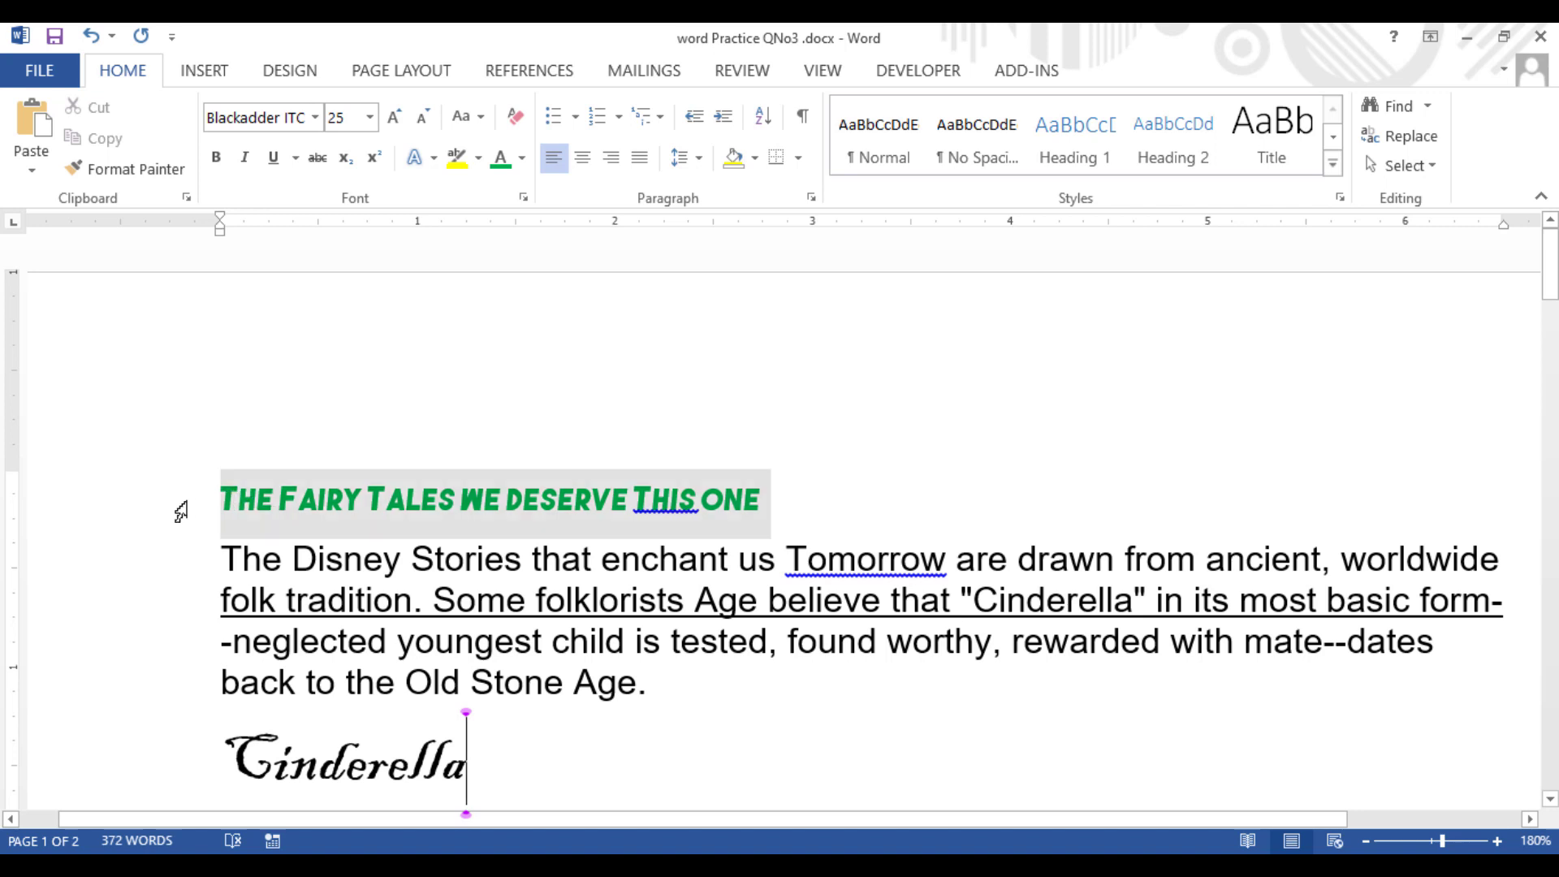
click(138, 169)
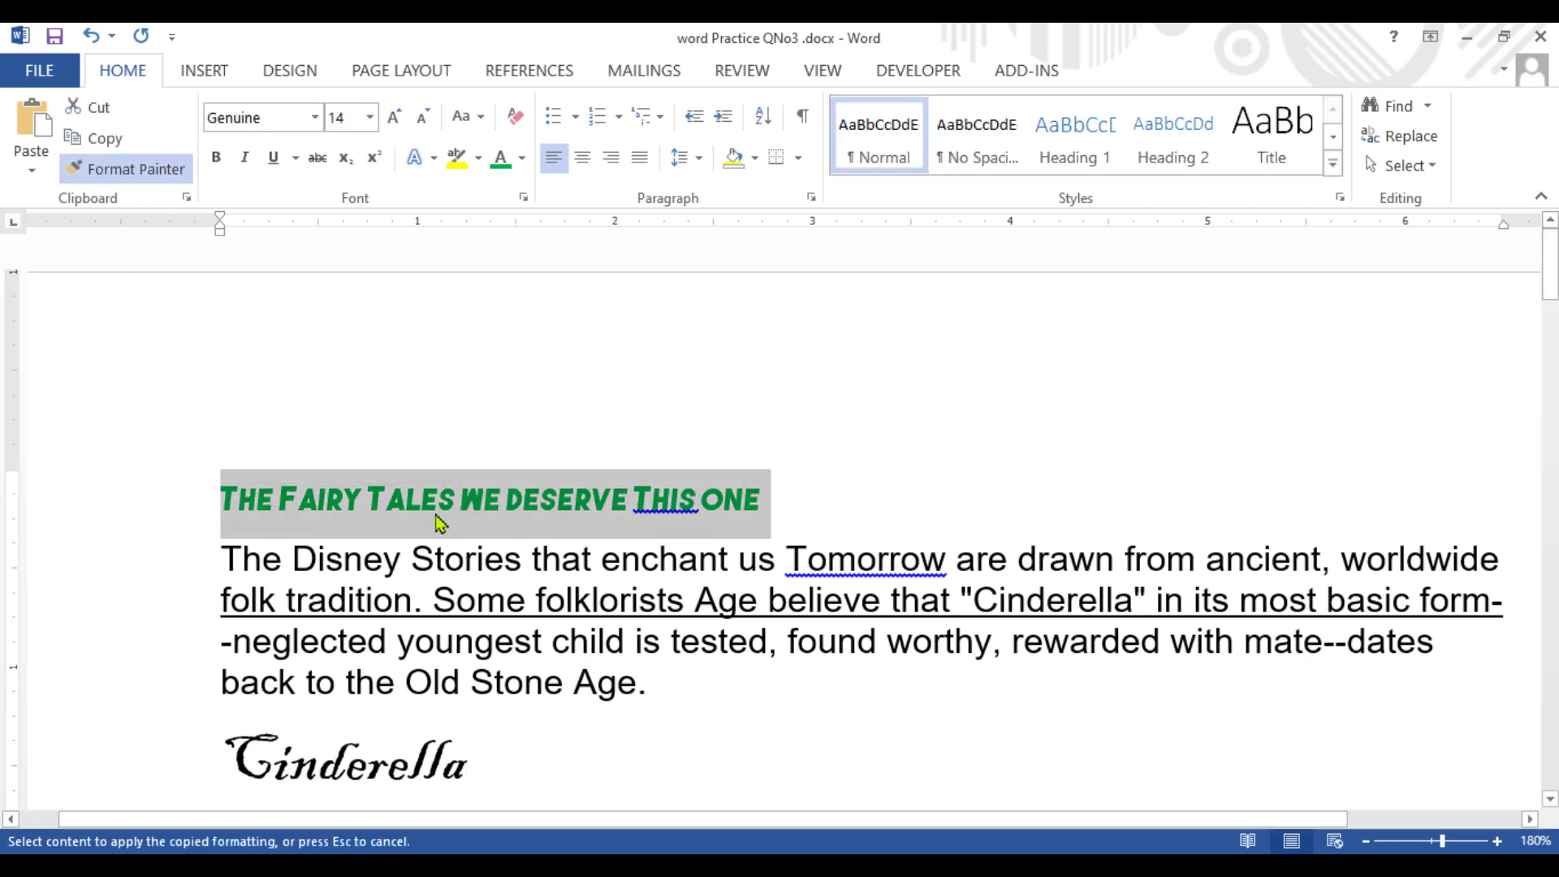
scroll(274, 650, down, 1)
drag(214, 664, 512, 665)
click(712, 673)
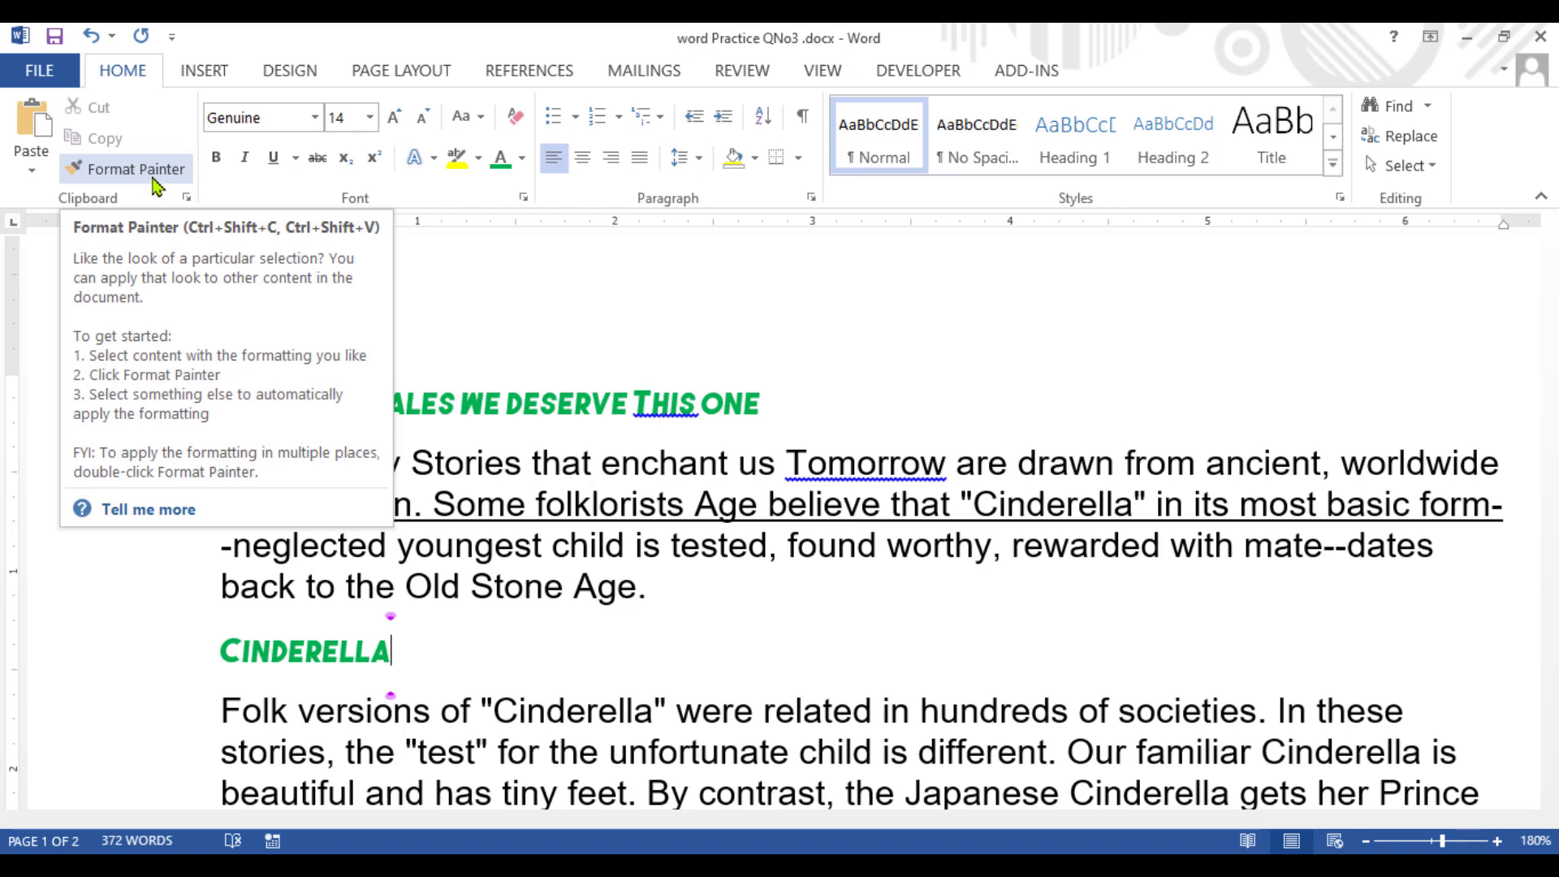
click(696, 614)
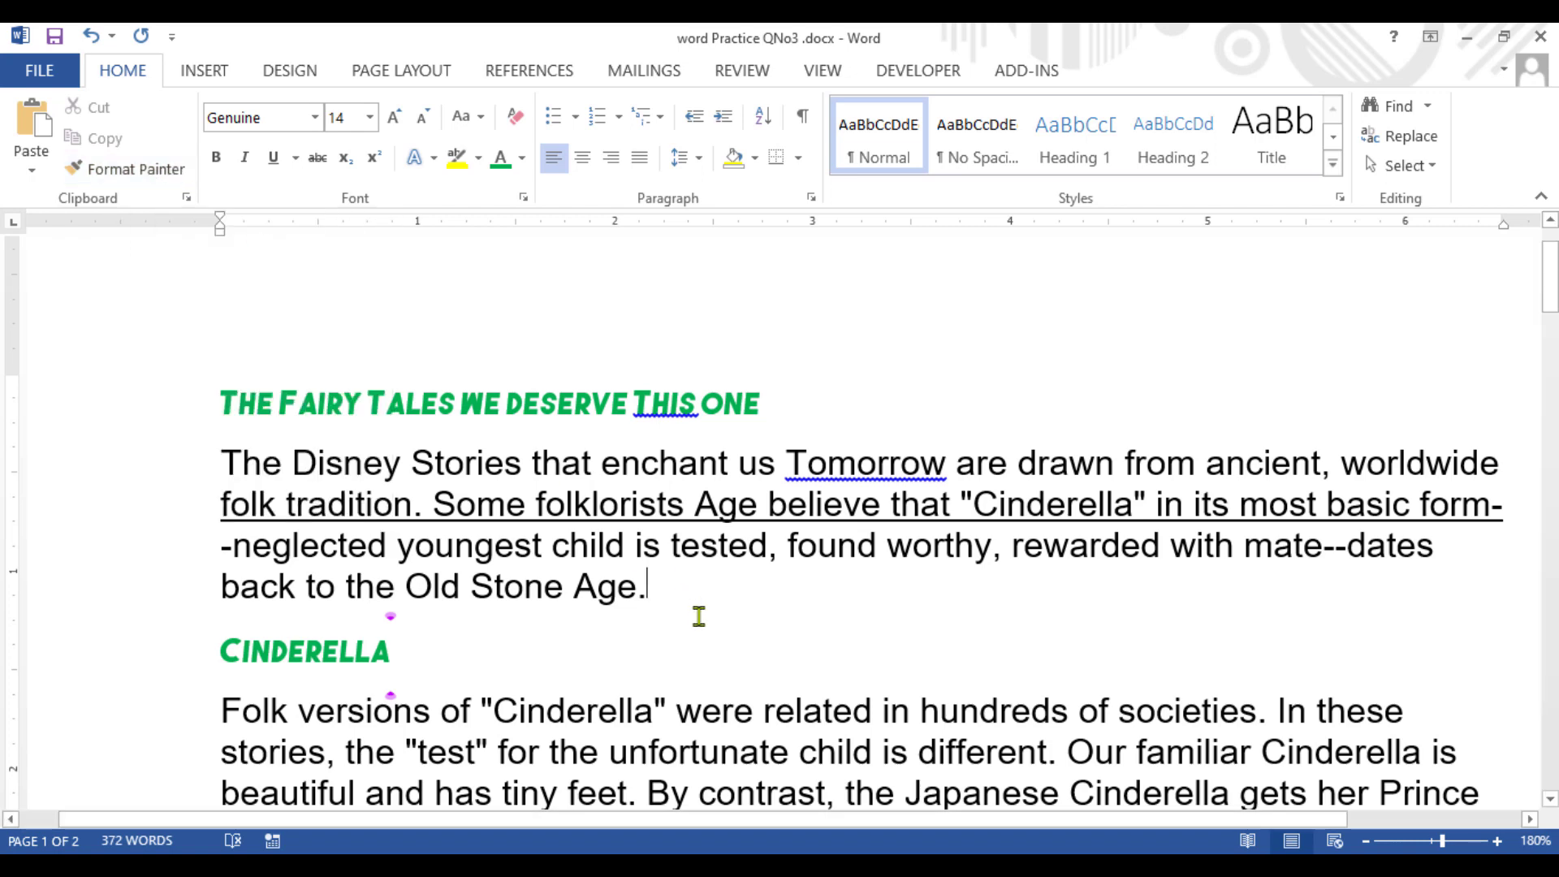
click(524, 159)
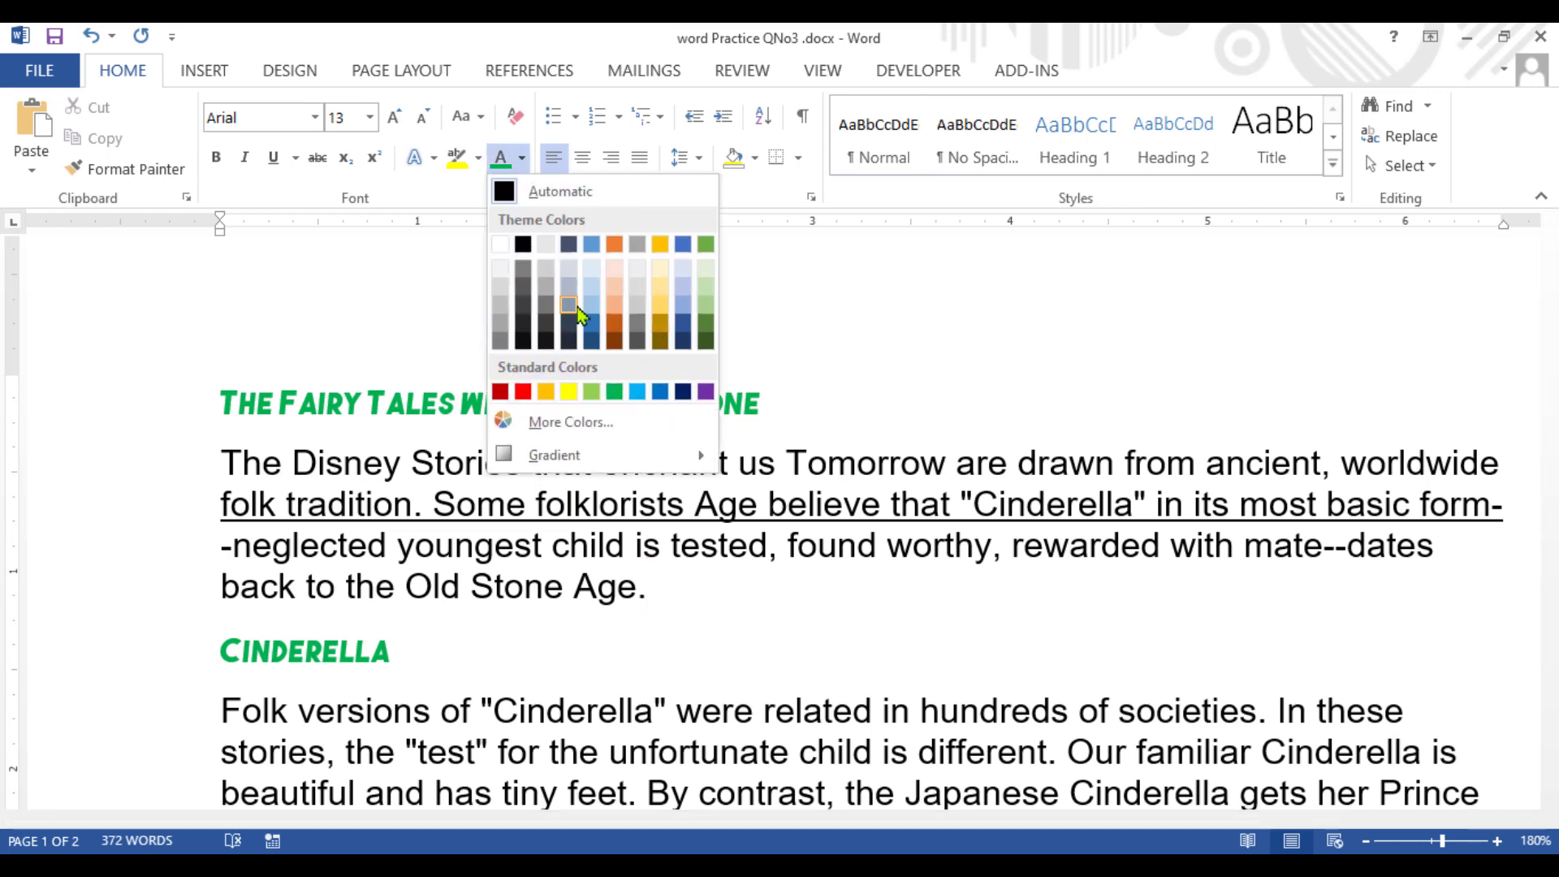
click(427, 119)
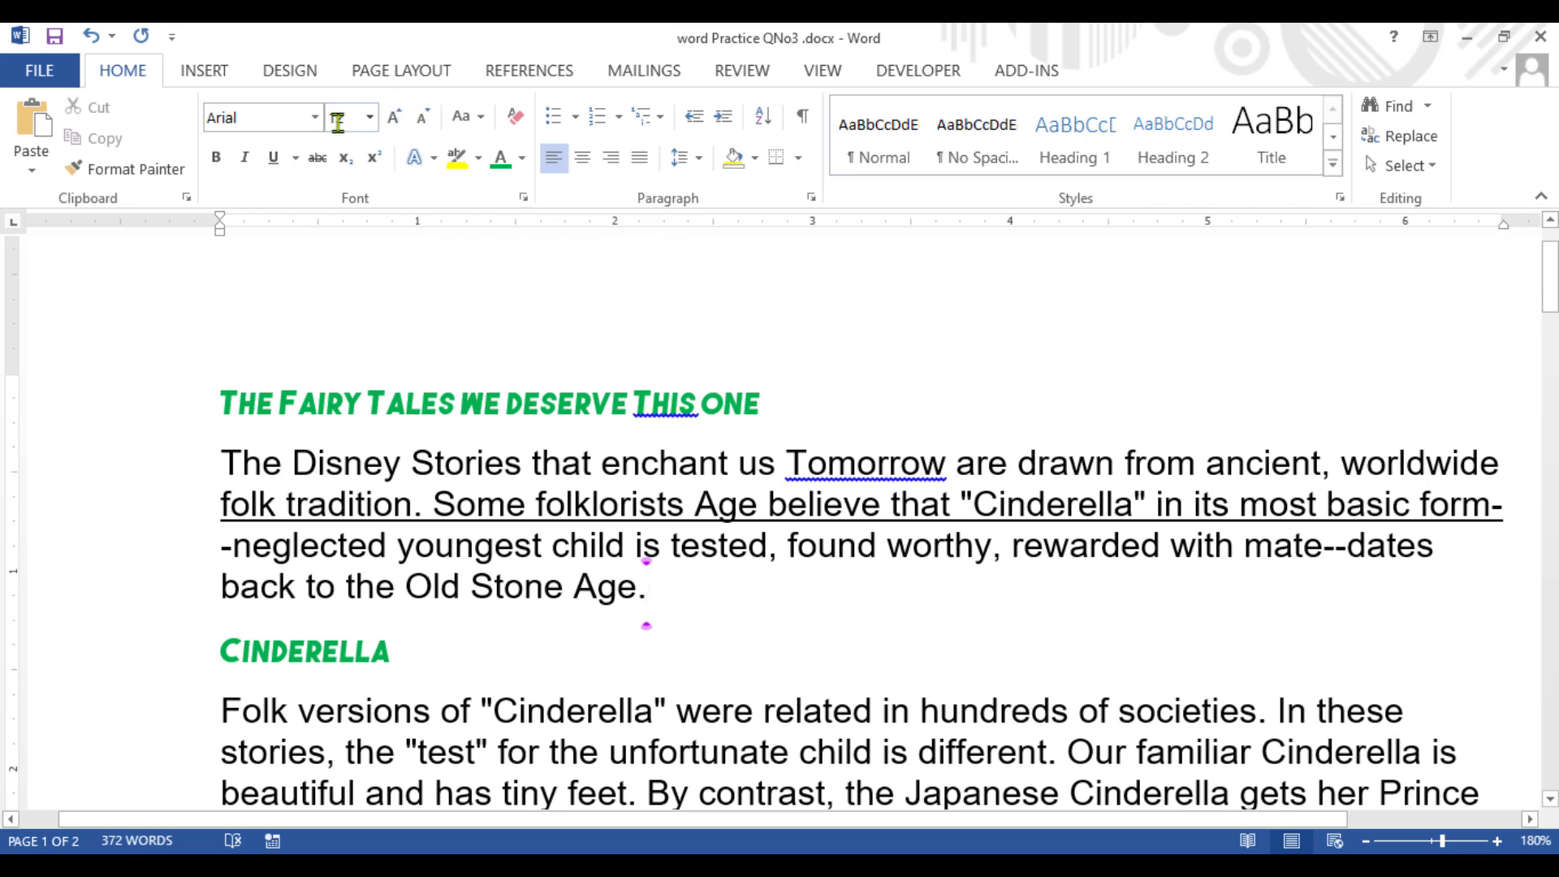
click(505, 505)
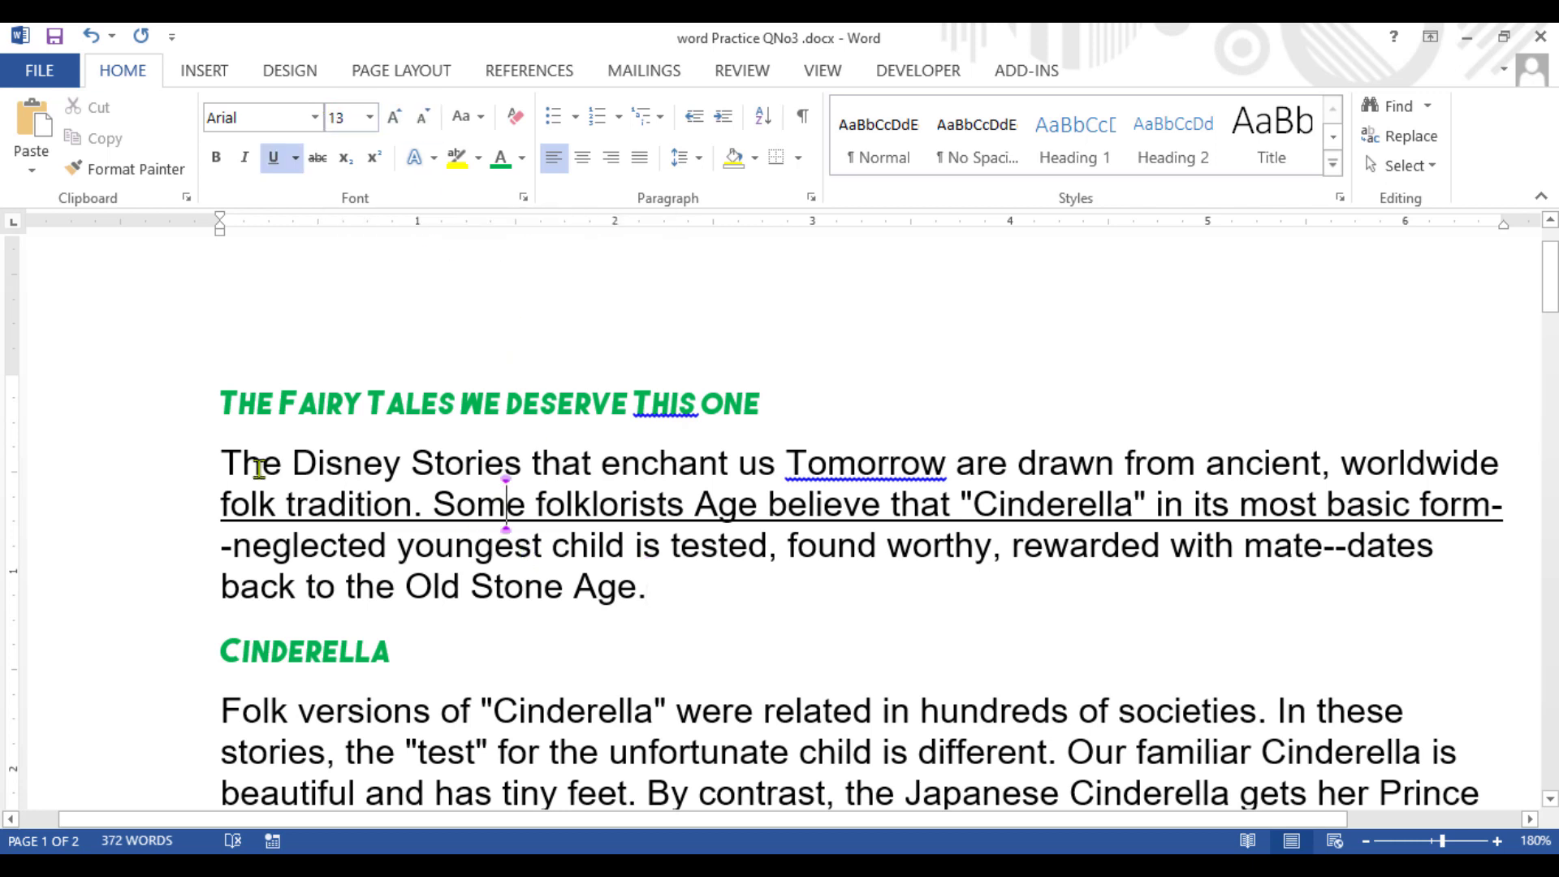
Step: Change the font of the whole title line to Cooper Black and deselect it
click(146, 420)
click(314, 117)
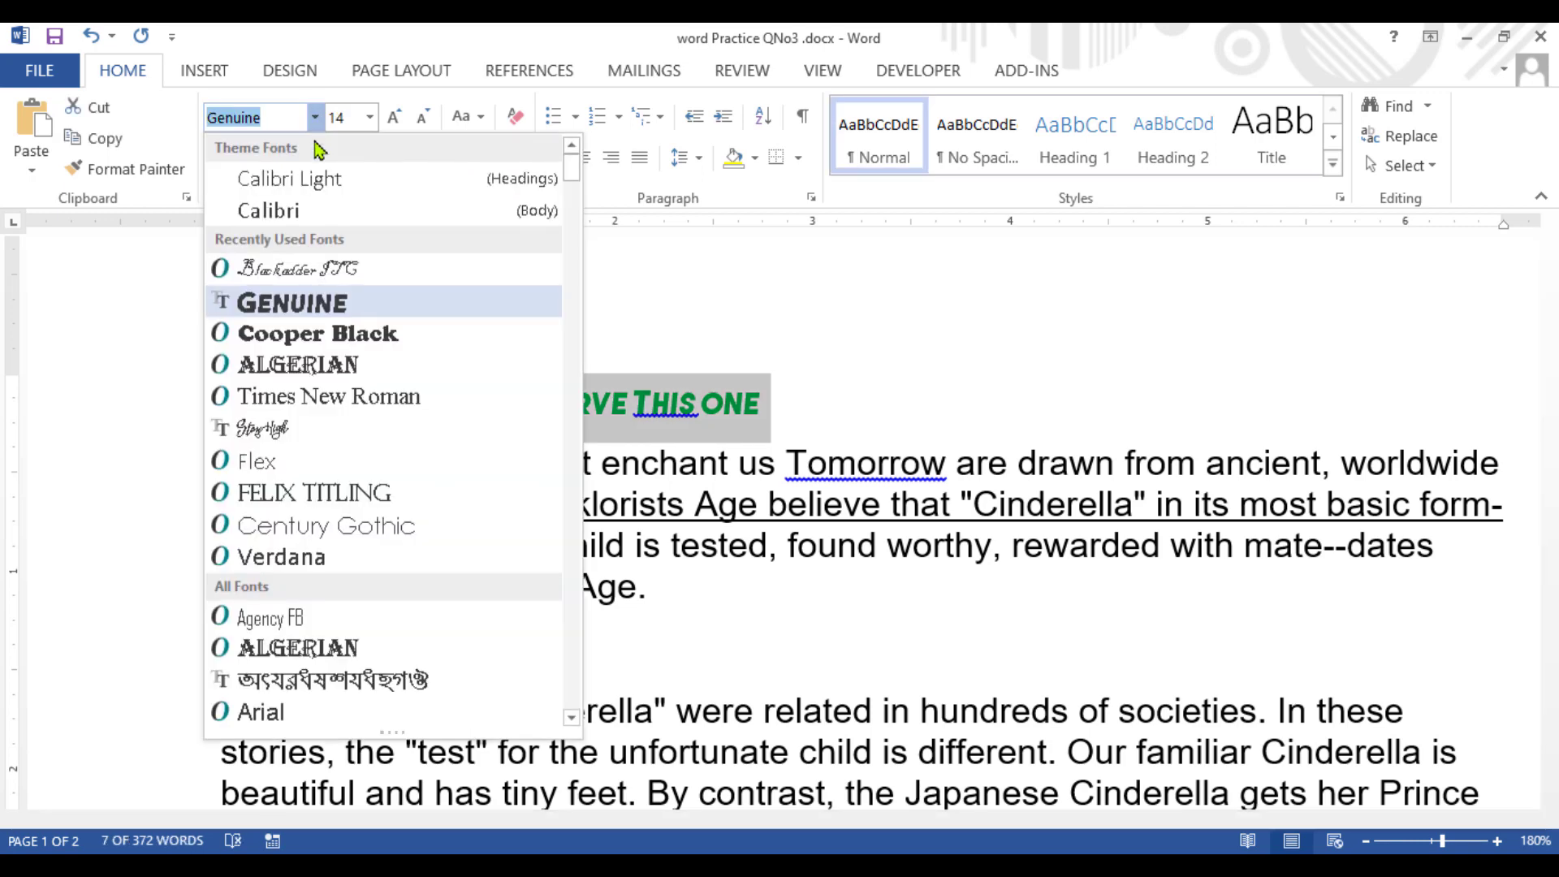
click(329, 334)
click(682, 642)
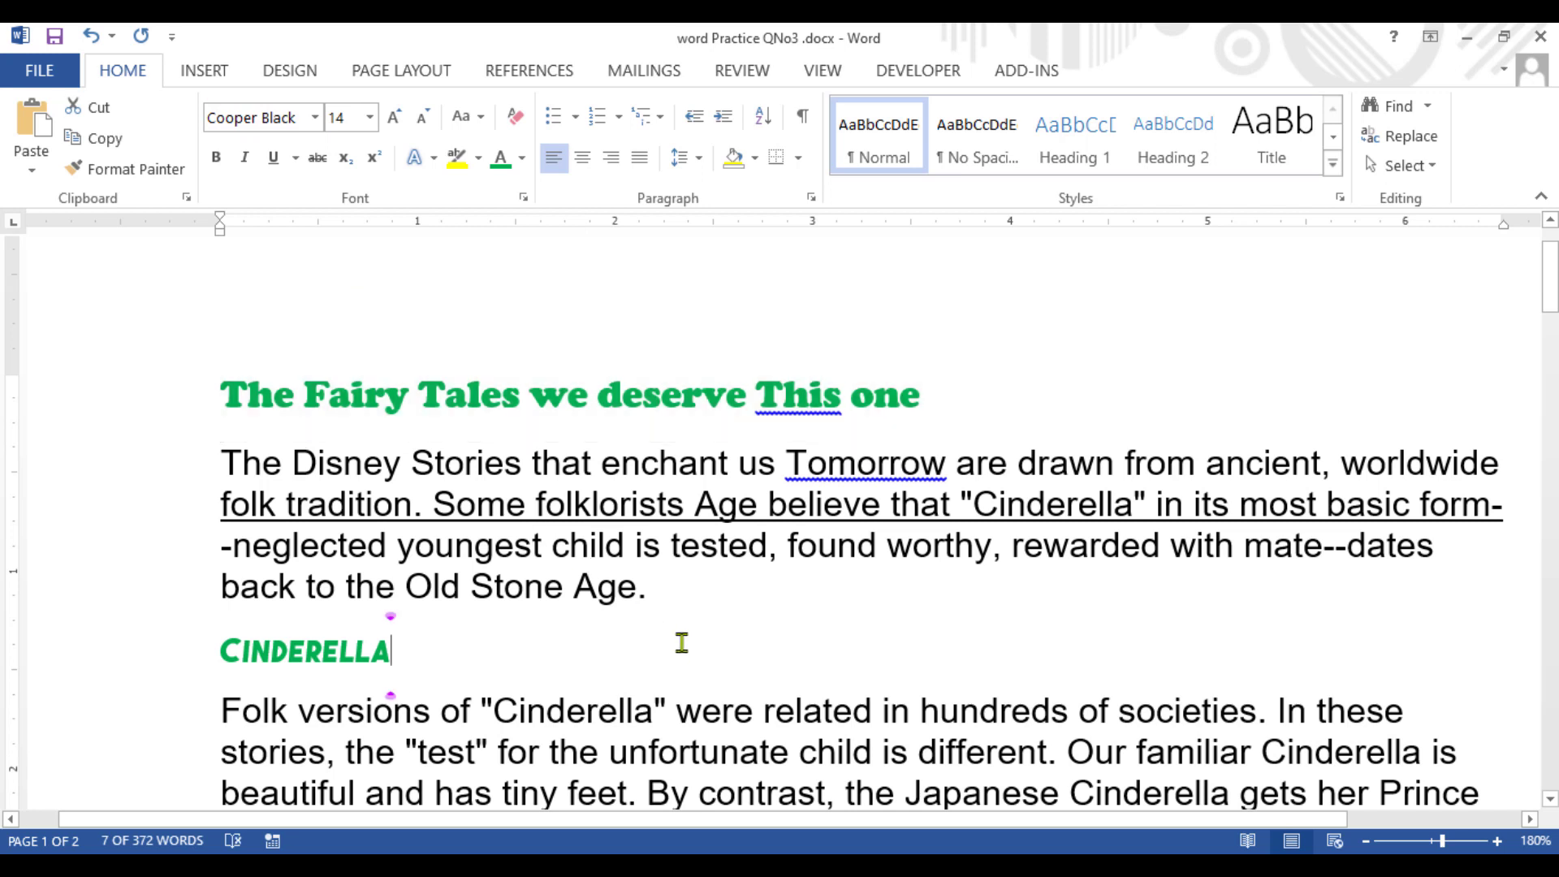
Step: Select the whole title line and convert it to UPPERCASE with Change Case
click(64, 402)
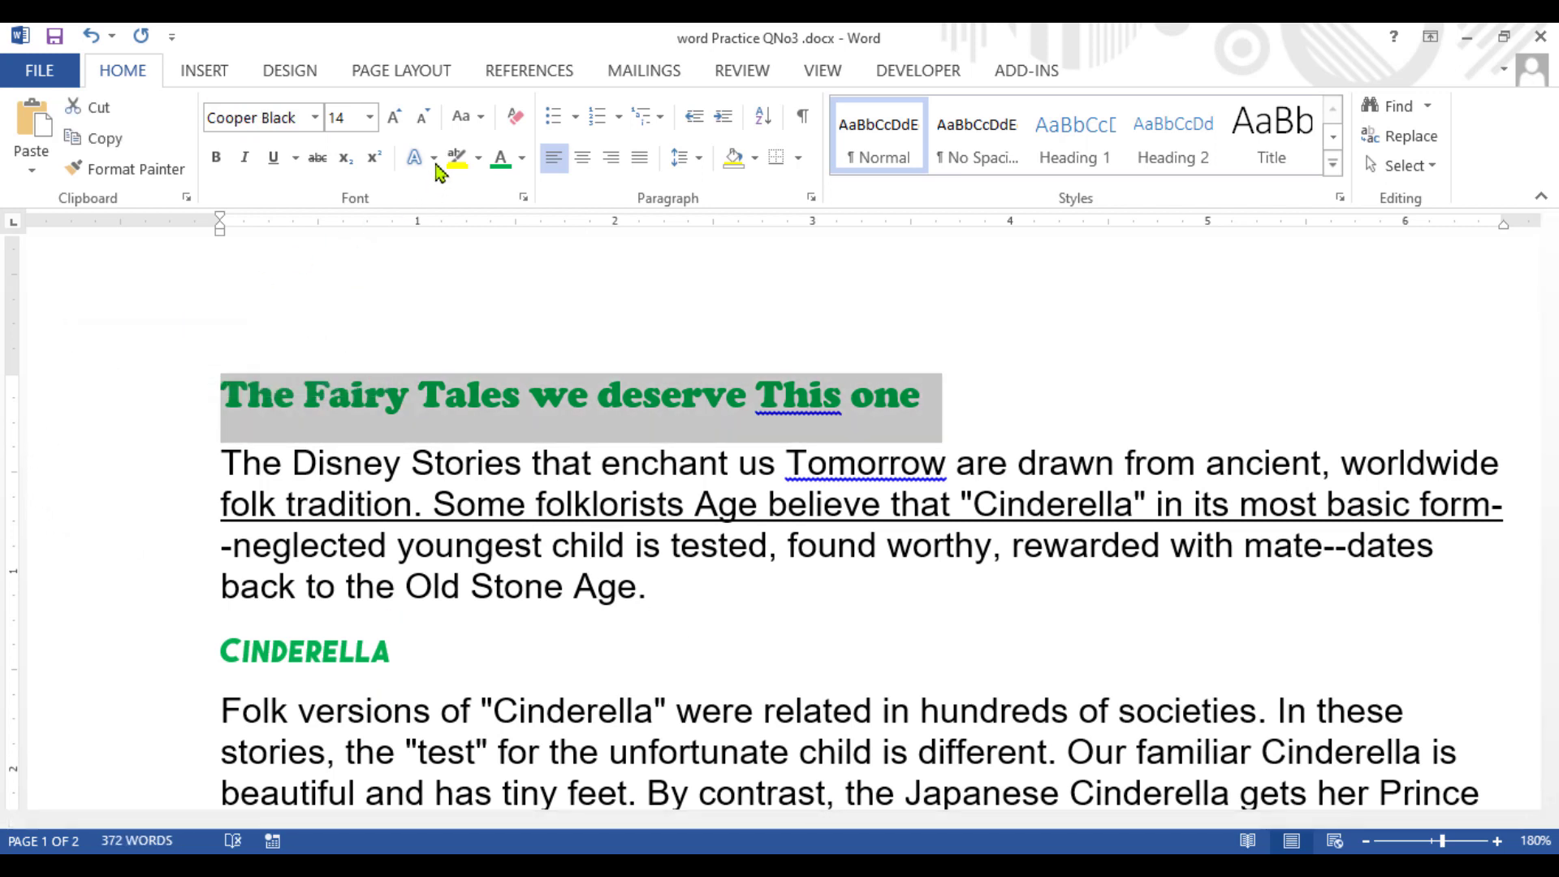
click(484, 118)
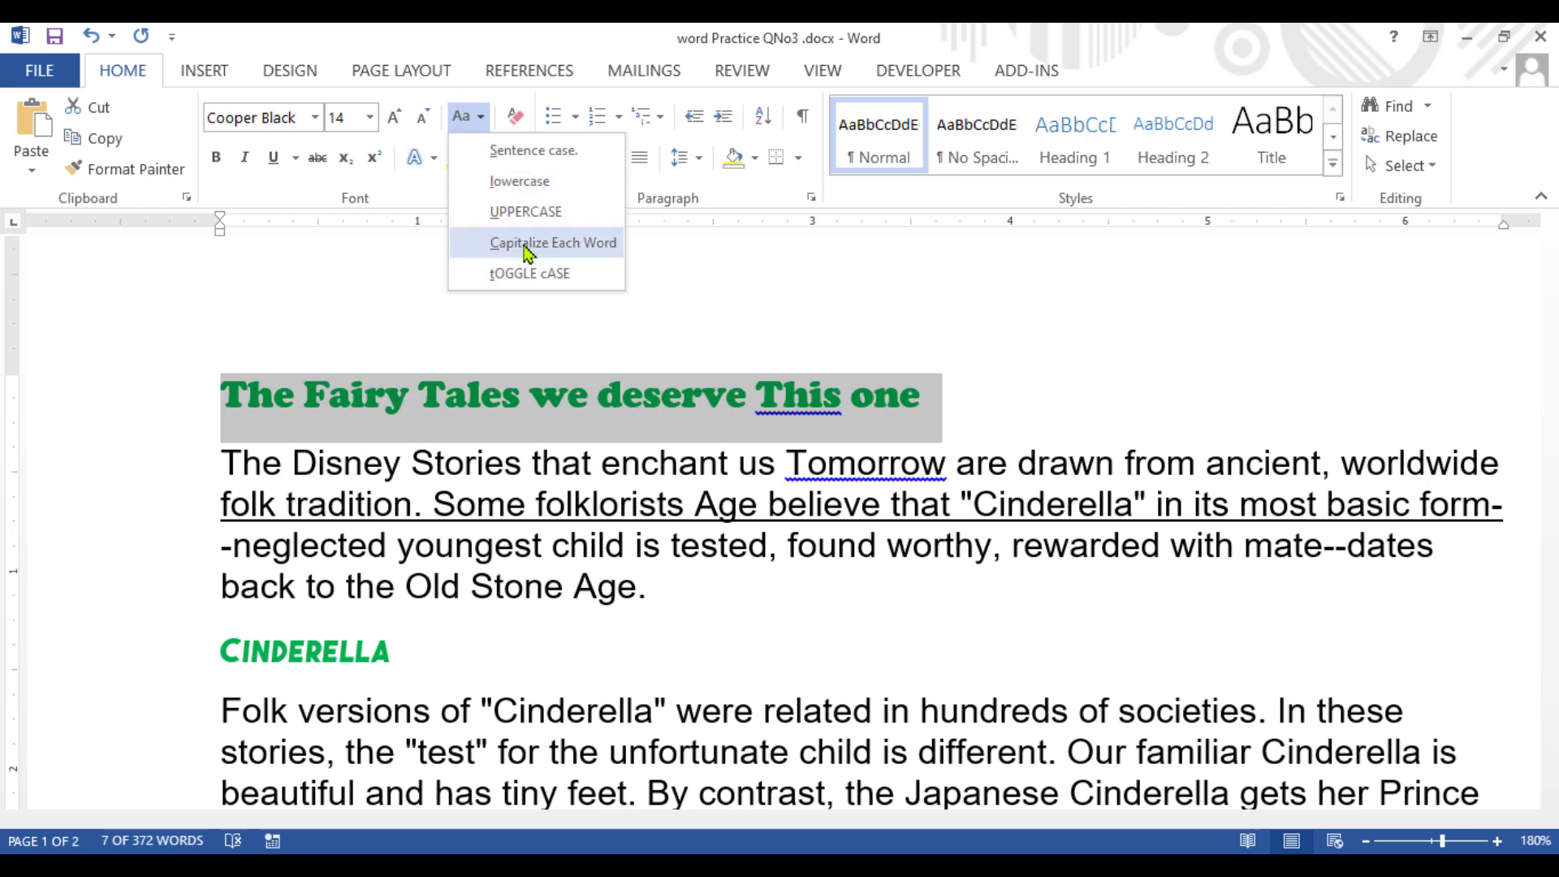
click(514, 215)
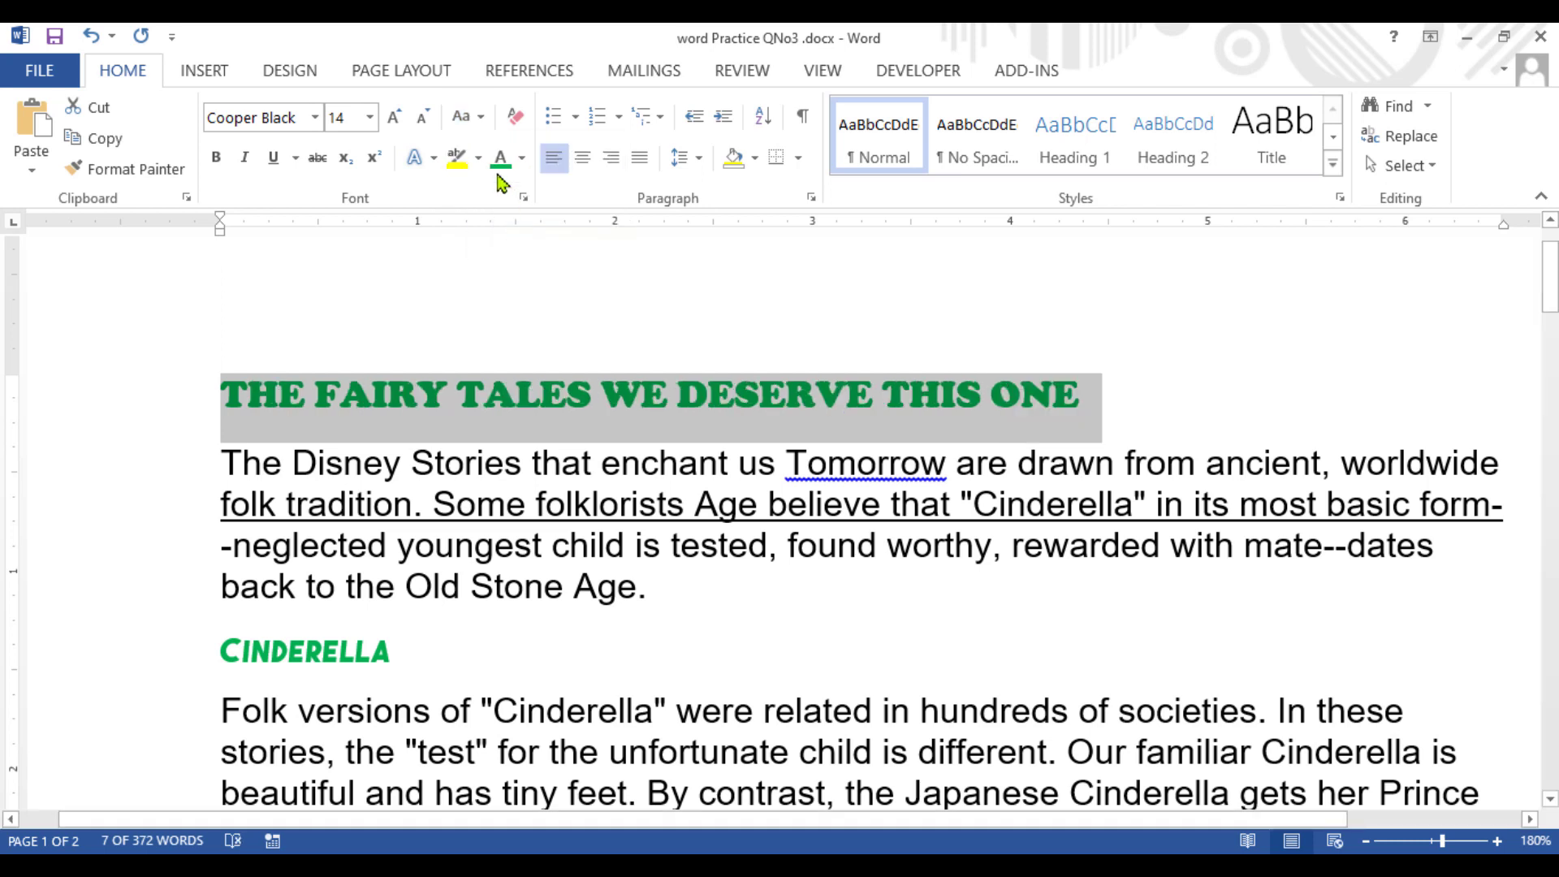
Step: Convert the selected title line to lowercase and then to Sentence case
click(480, 118)
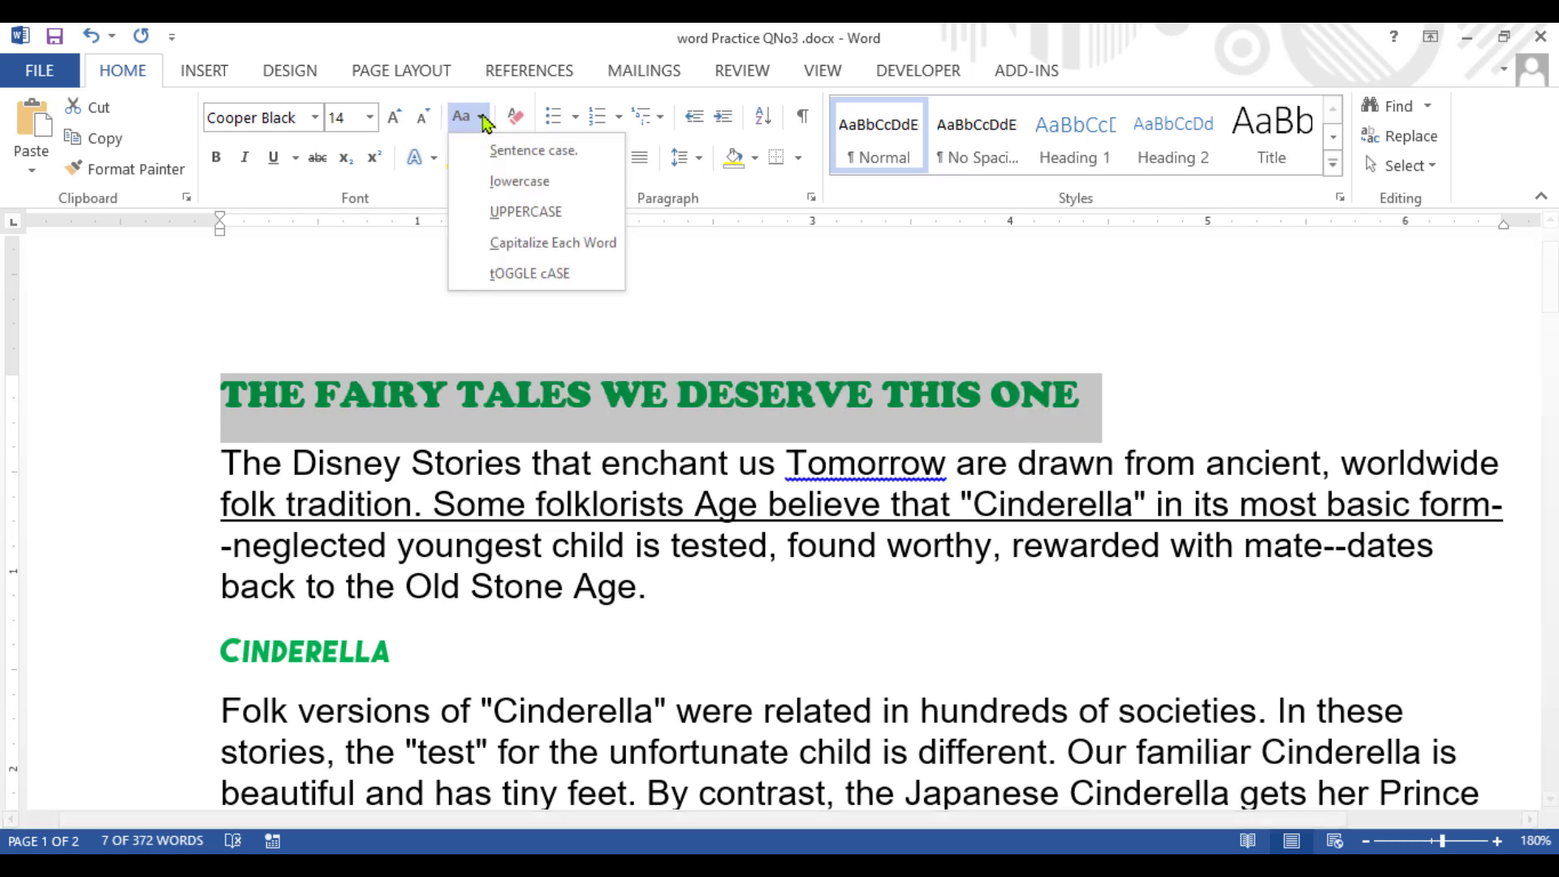
click(519, 182)
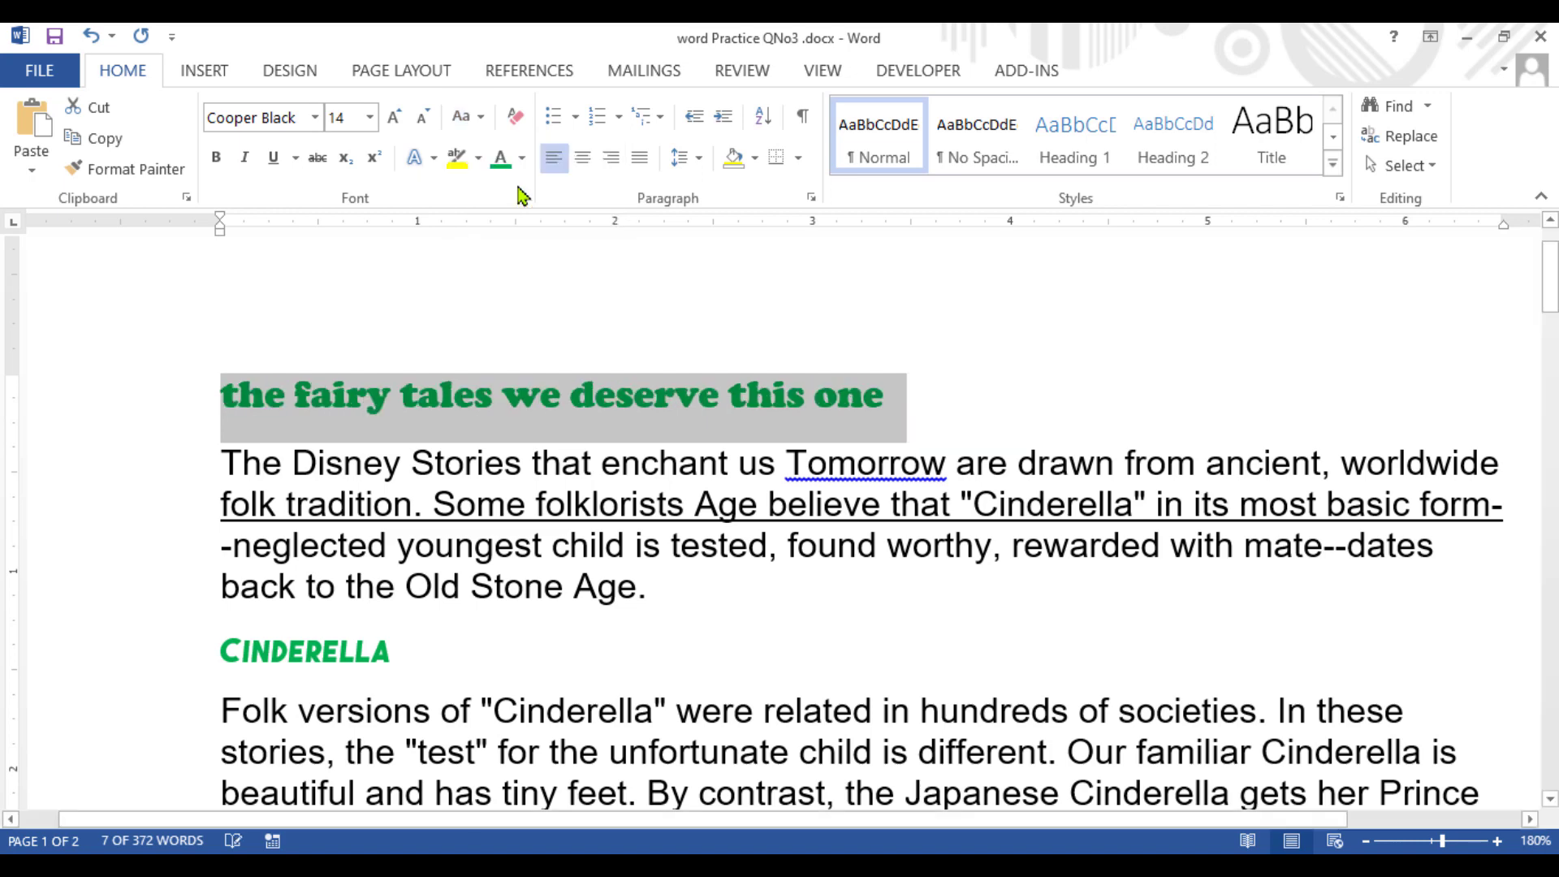
click(482, 118)
click(505, 149)
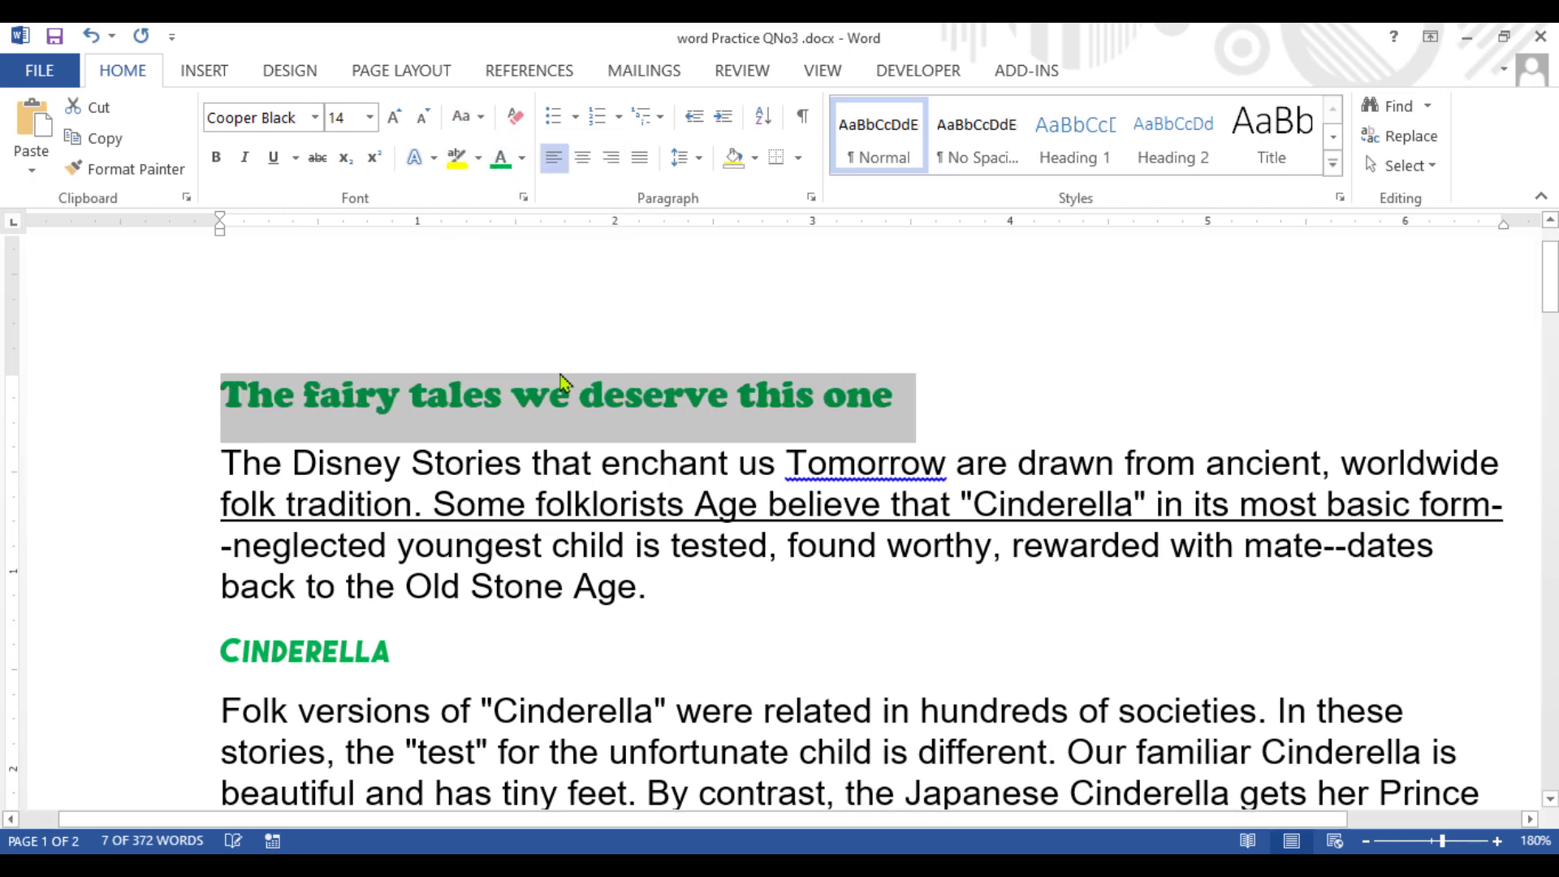
Step: Apply Capitalize Each Word to the title line and deselect it
click(475, 118)
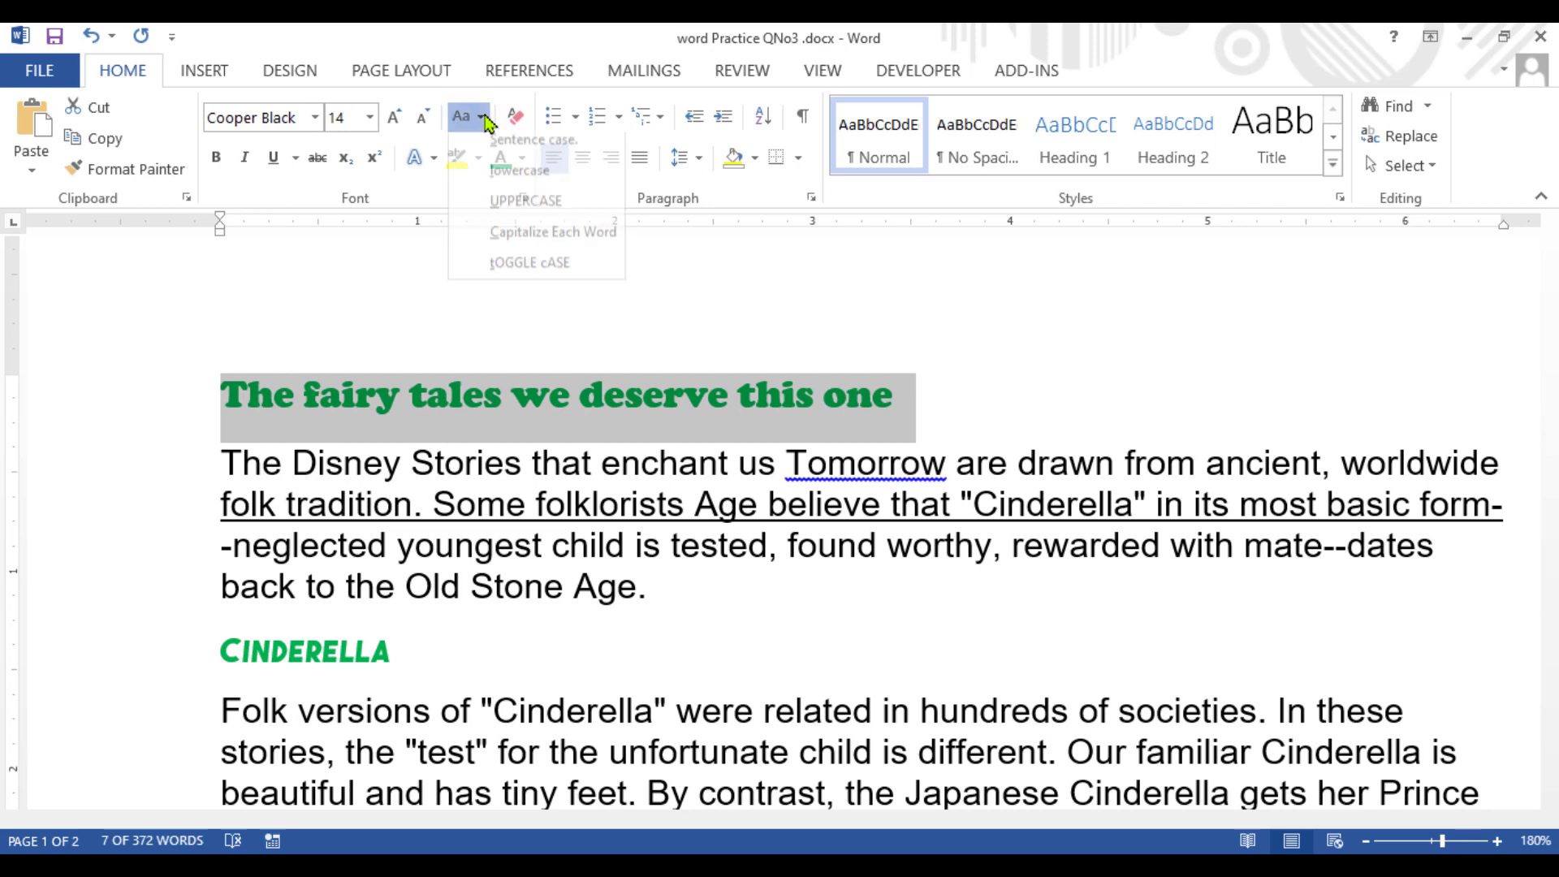
click(525, 250)
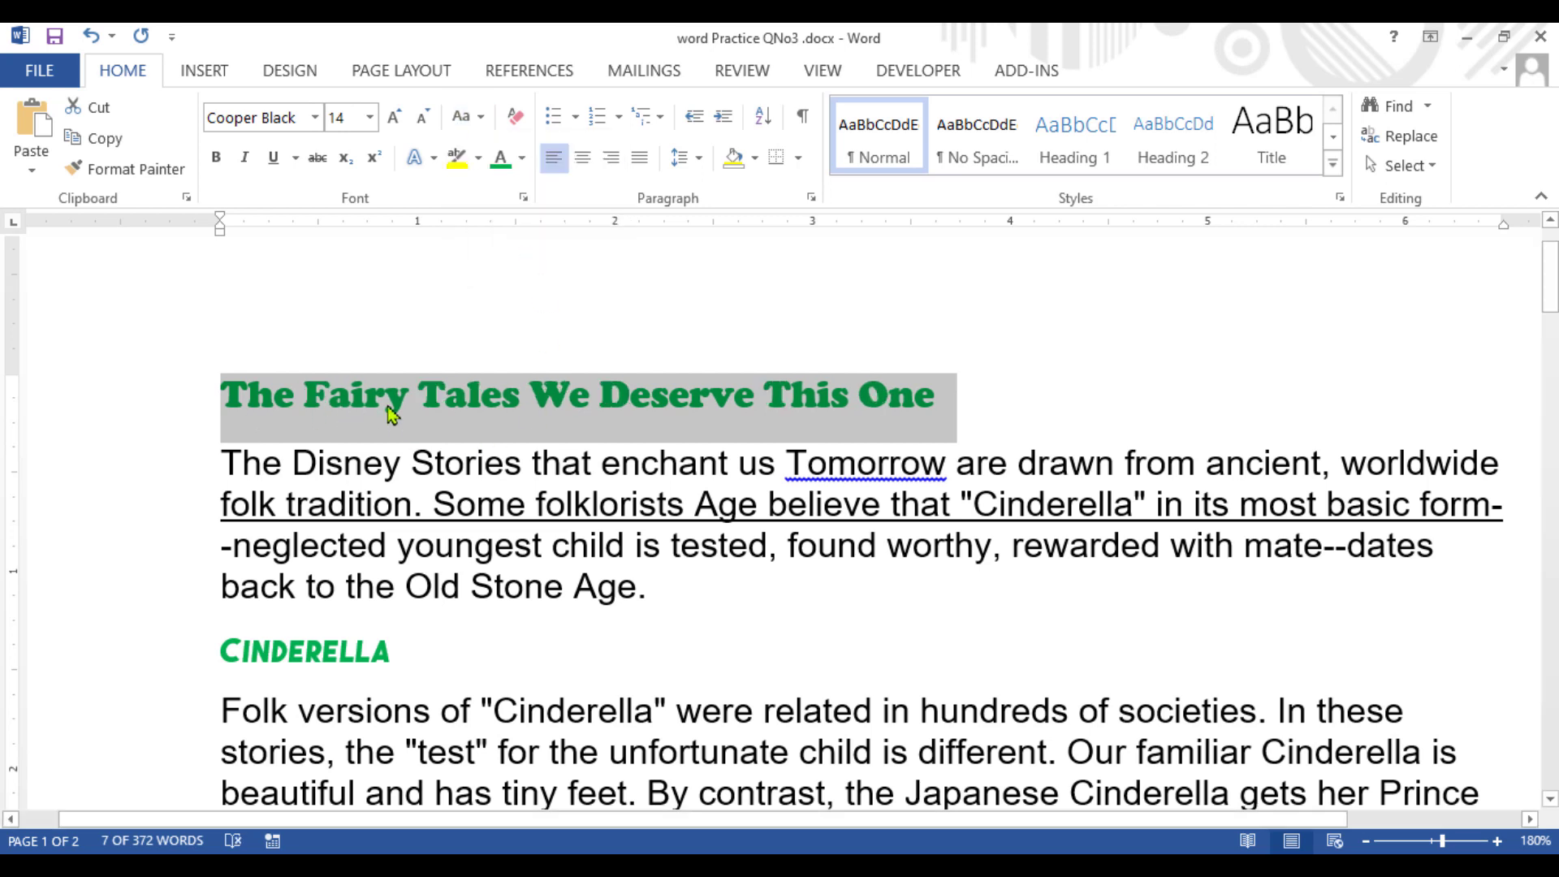
click(446, 395)
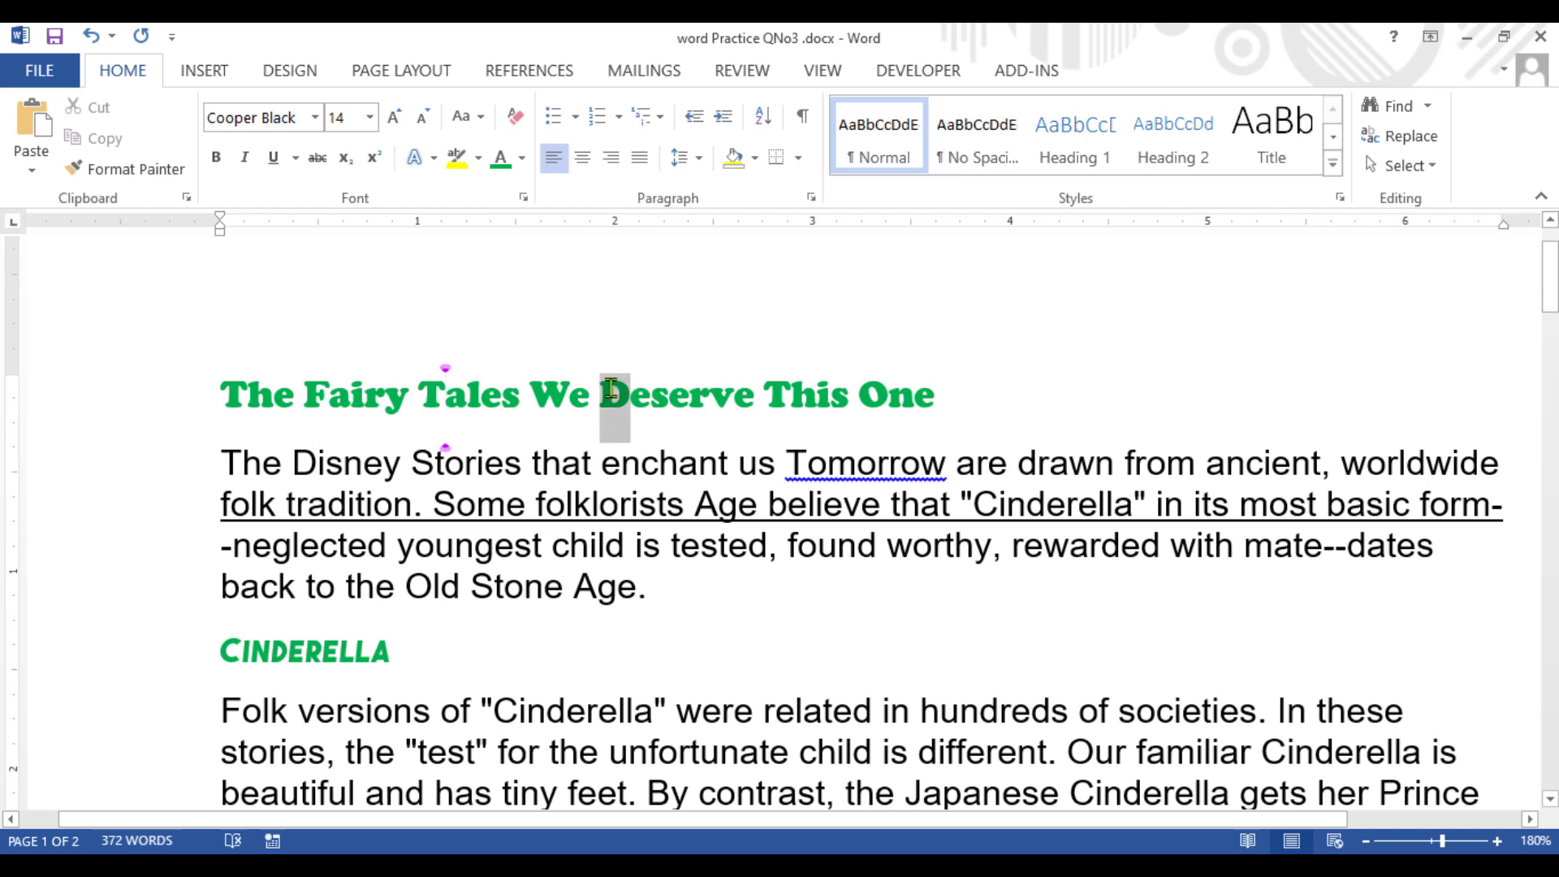
click(558, 393)
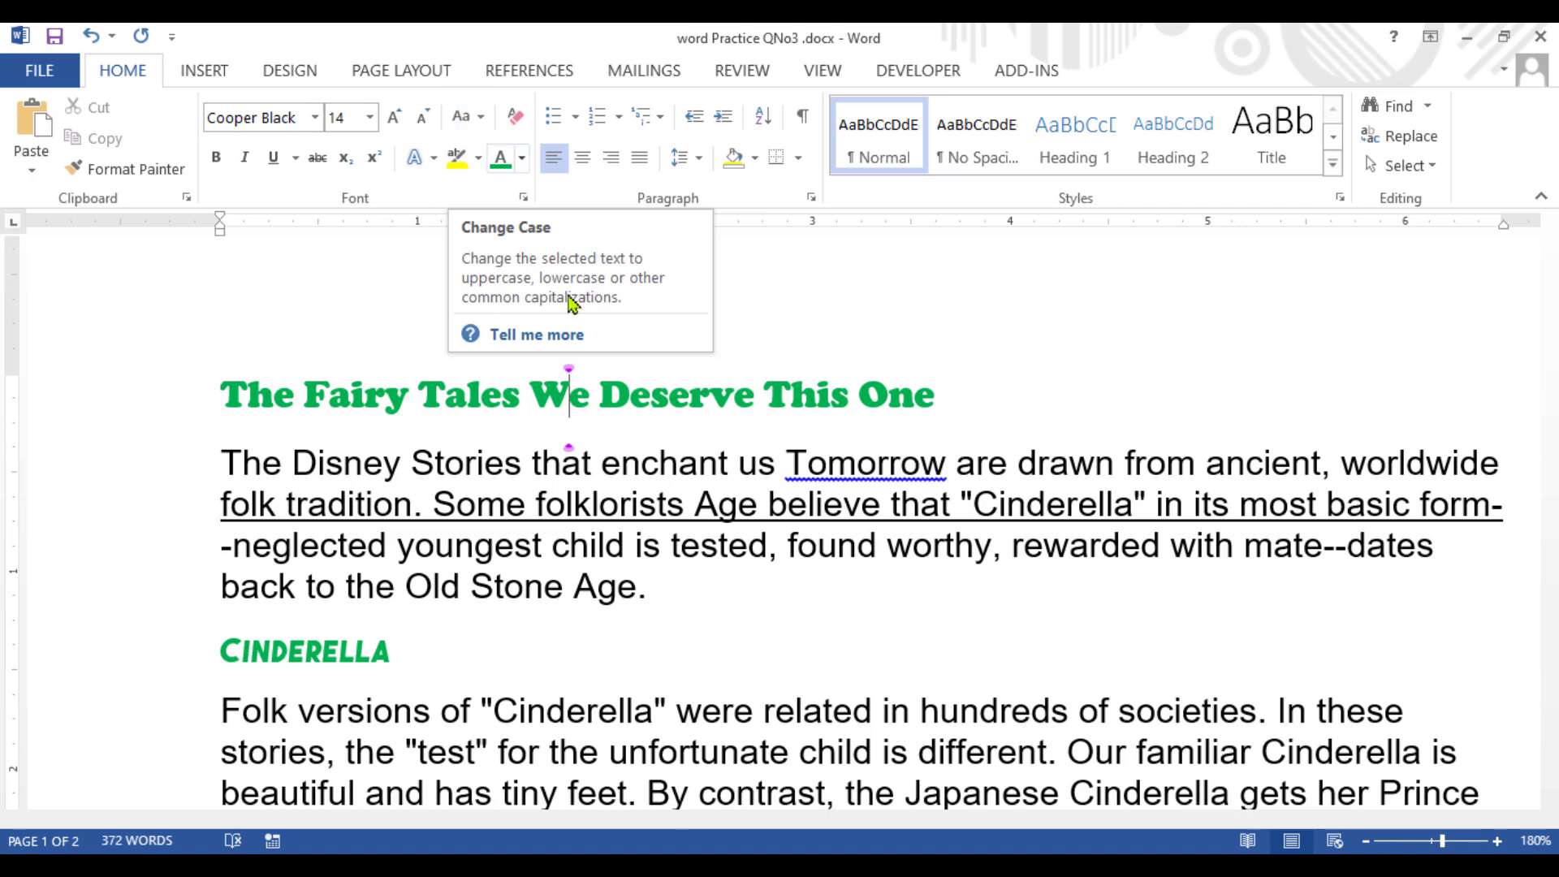
Step: Convert the "Other fairytales include:" line to UPPERCASE, leaving the line selected
scroll(568, 463, down, 3)
scroll(532, 580, down, 2)
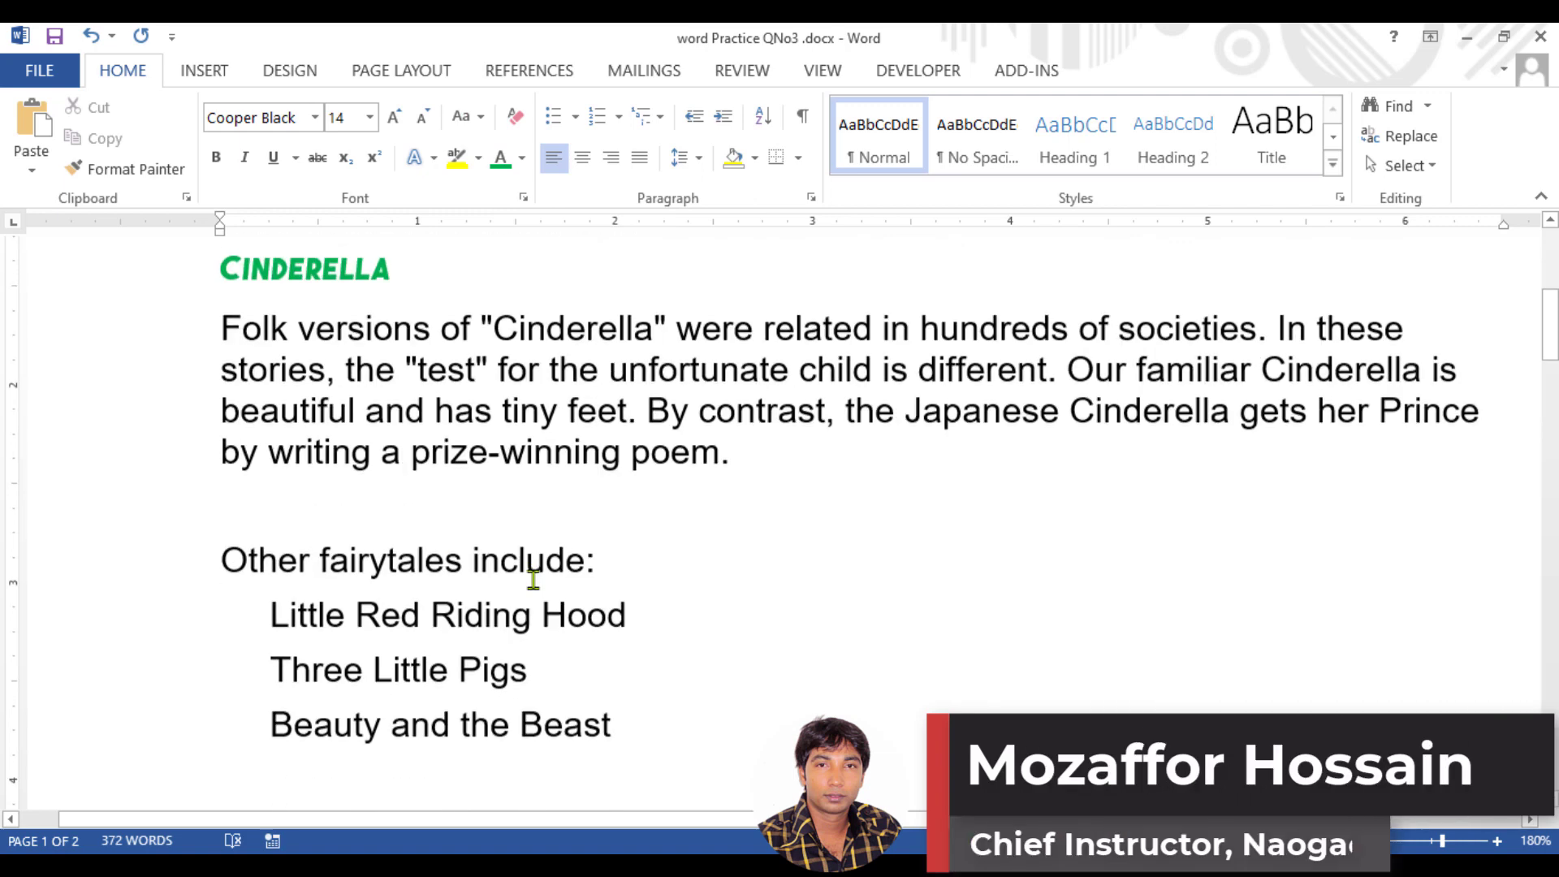
scroll(358, 613, down, 1)
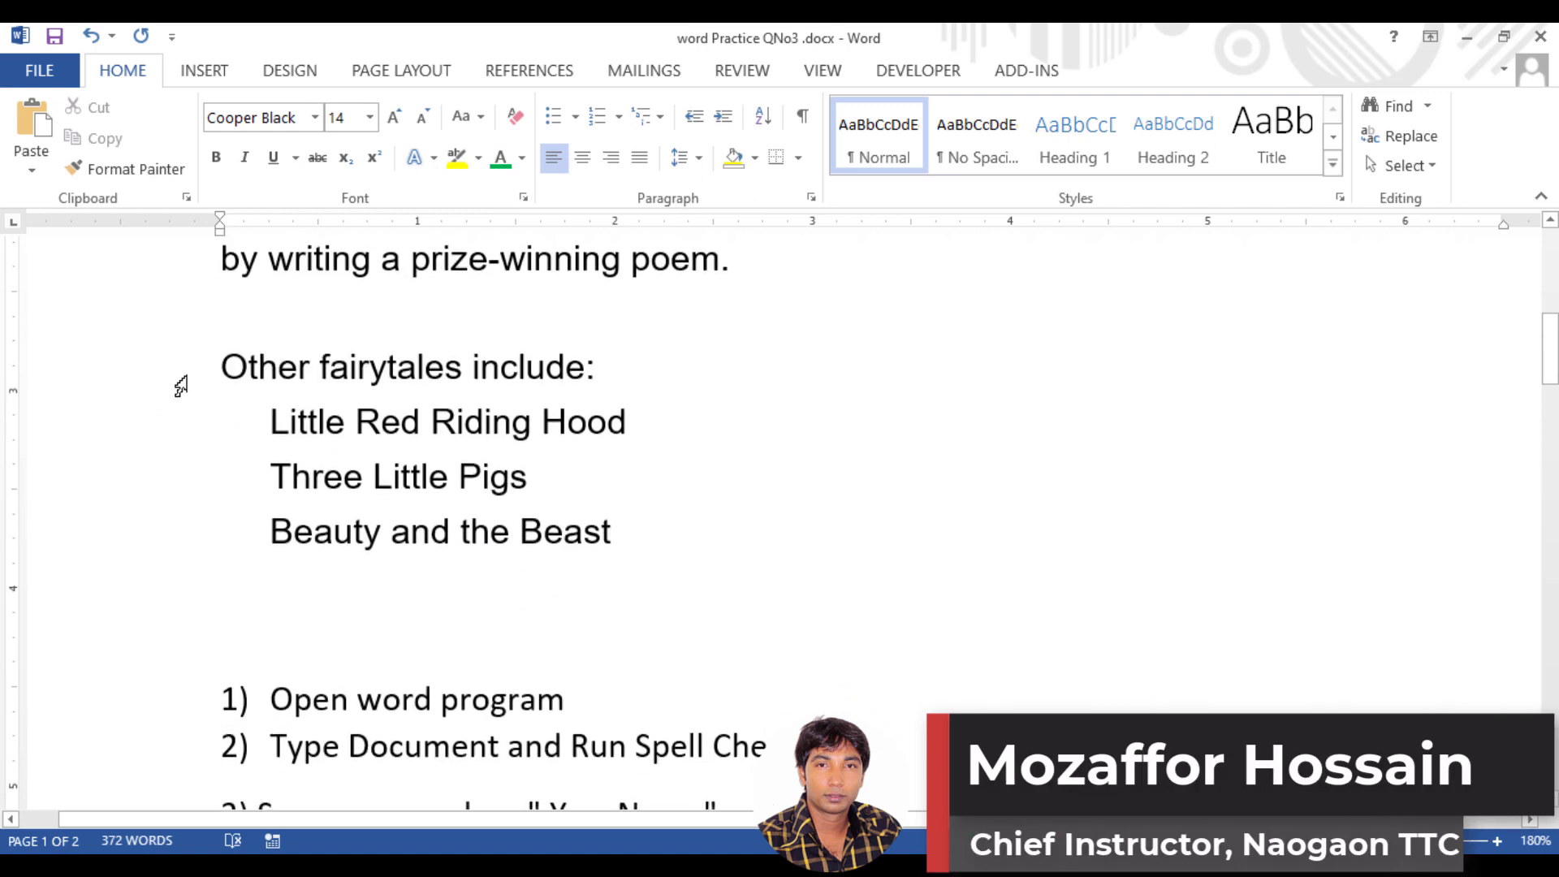
click(180, 386)
scroll(503, 521, up, 1)
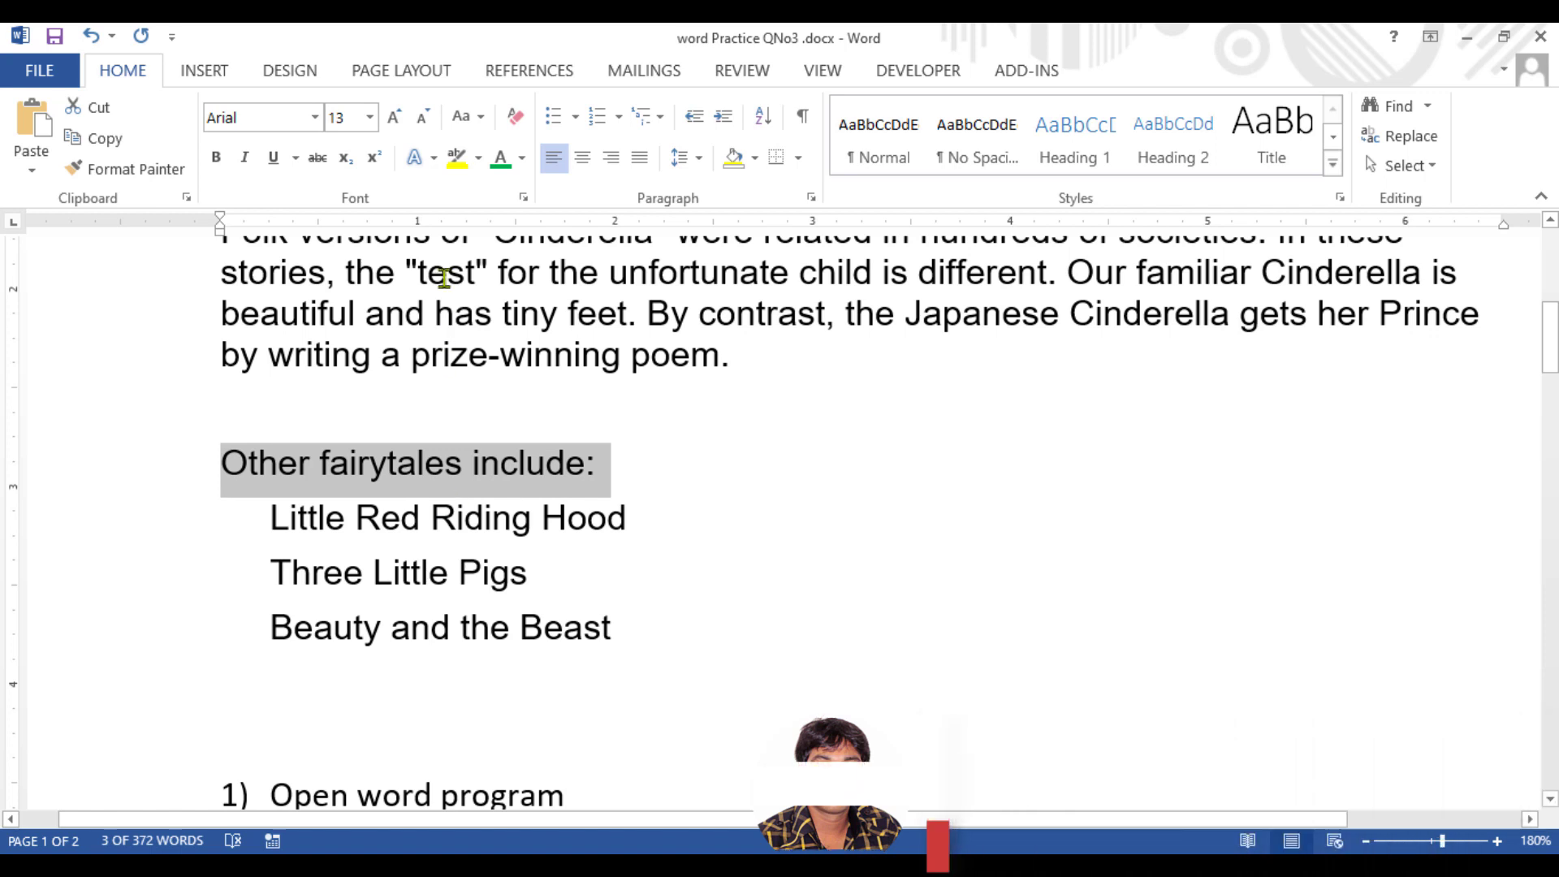
click(481, 118)
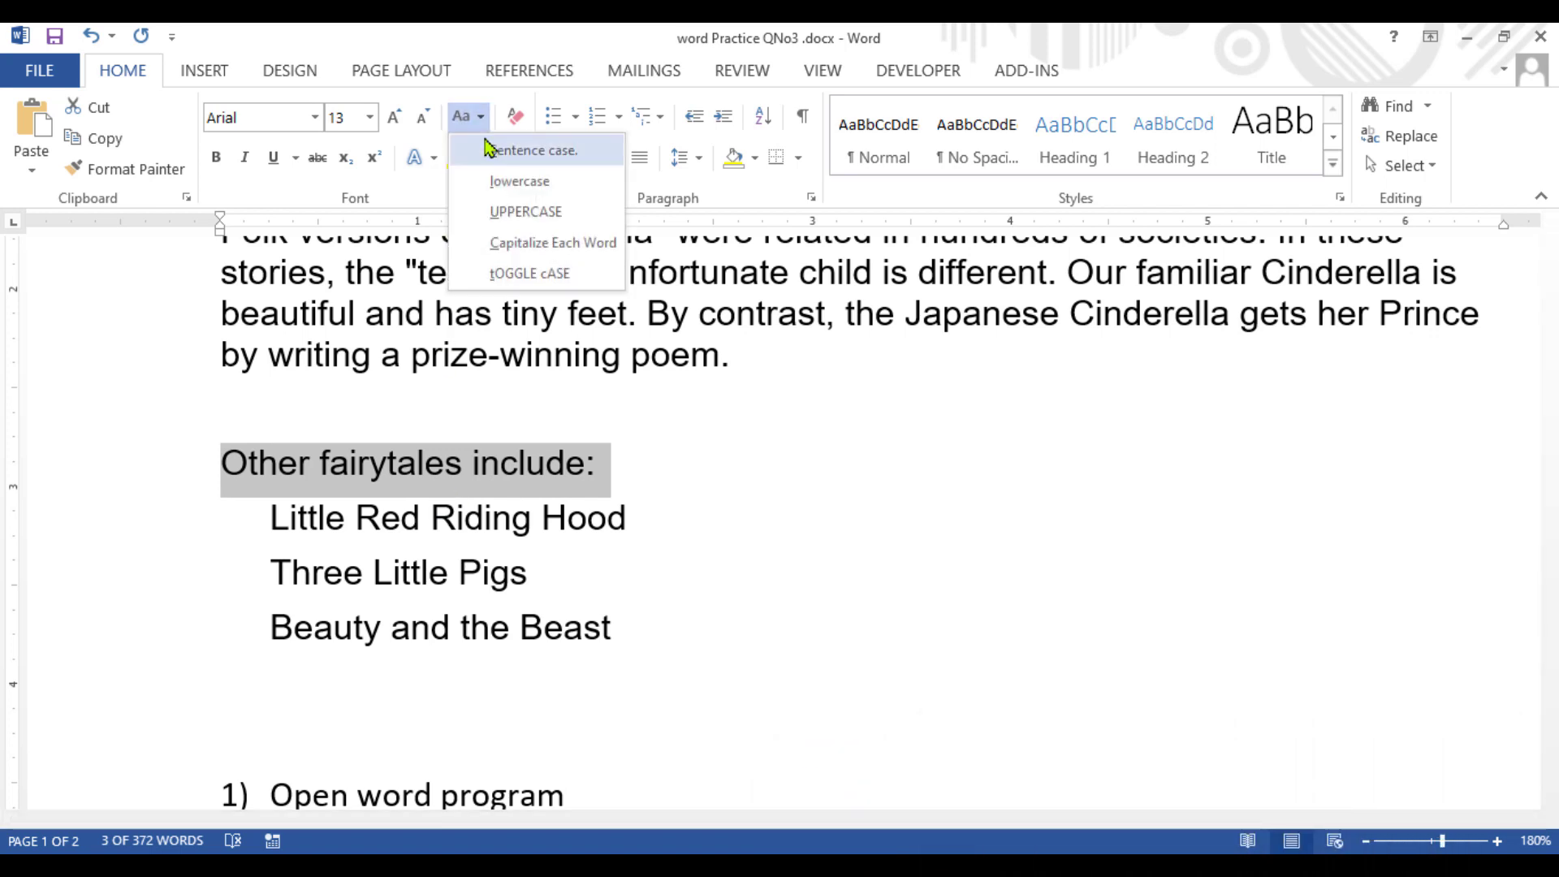
click(505, 213)
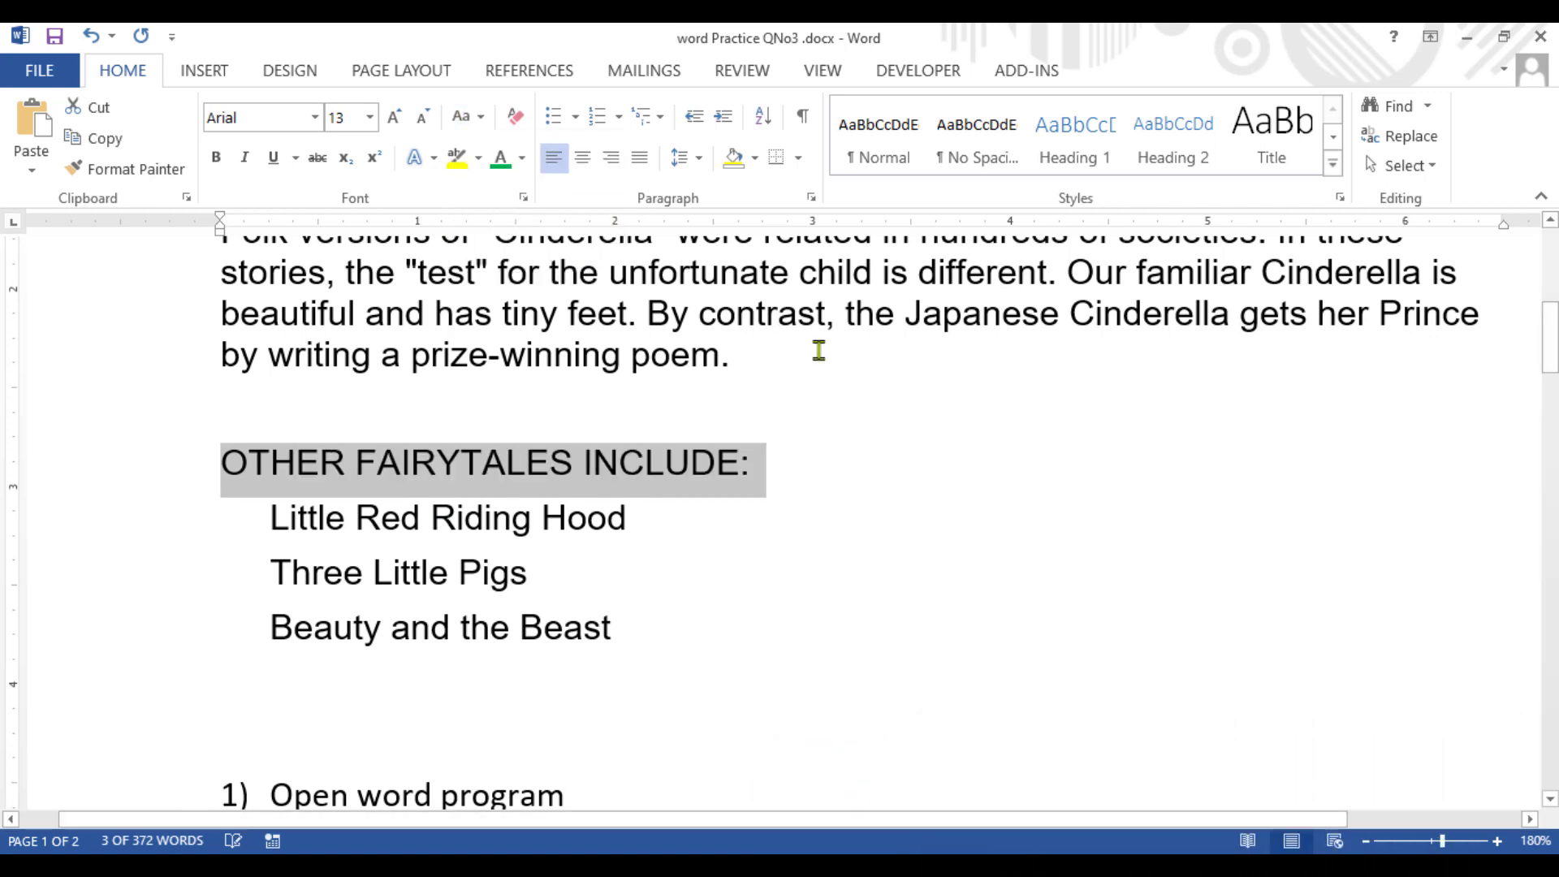
click(966, 536)
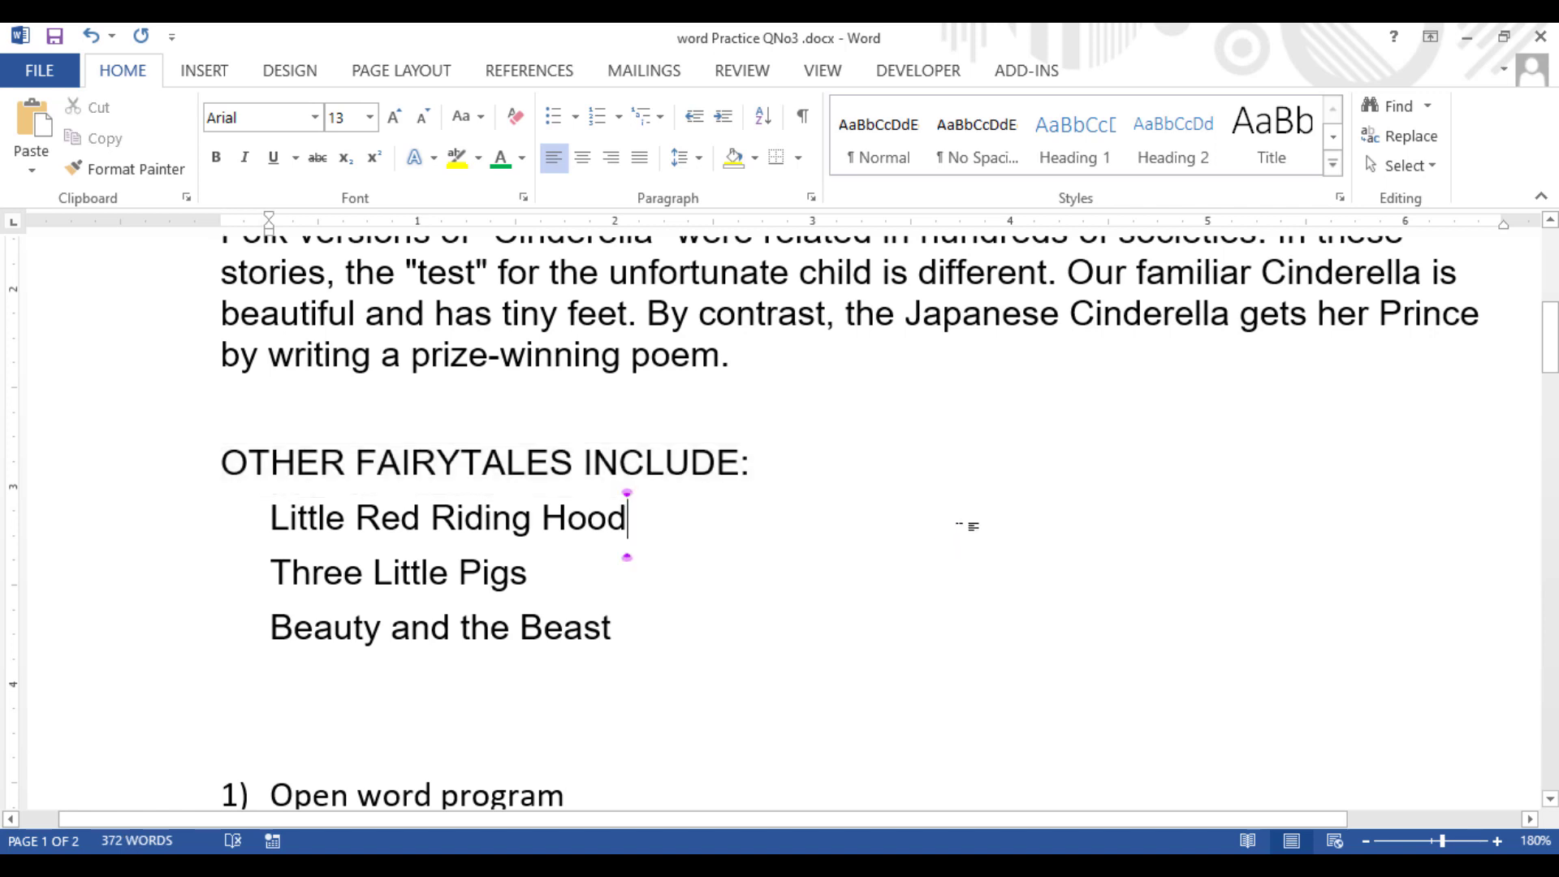
click(165, 479)
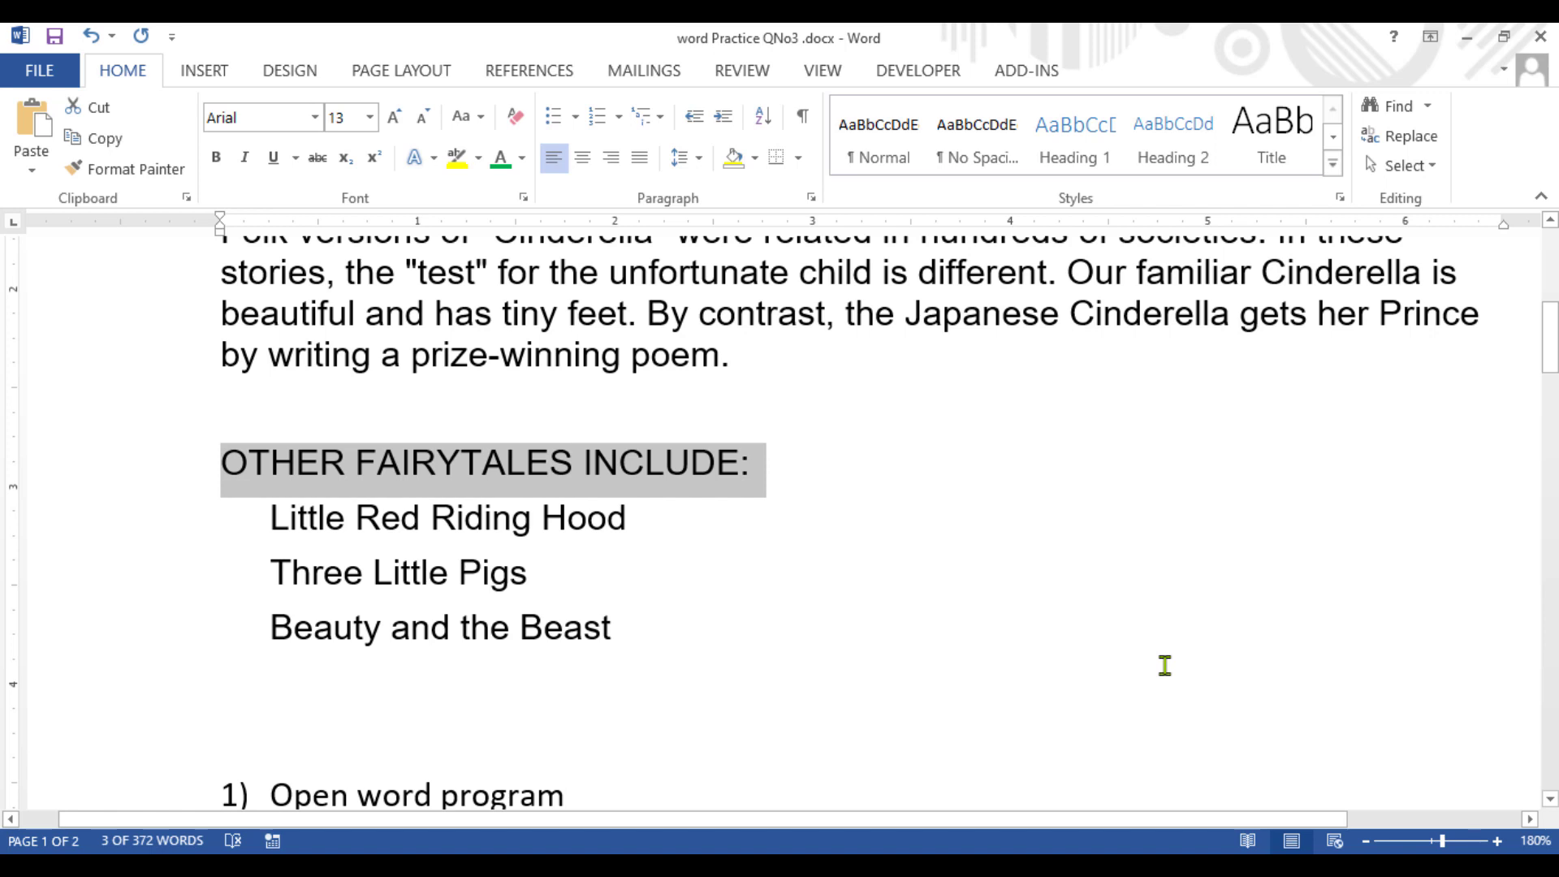
Step: Cycle the selected "Other fairytales include:" line repeatedly through its letter cases, including lowercase, finish on UPPERCASE, and deselect it
key(shift+F3)
key(shift+F3)
key(shift+F3)
key(shift+F3)
key(shift+F3)
key(shift+F3)
key(shift+F3)
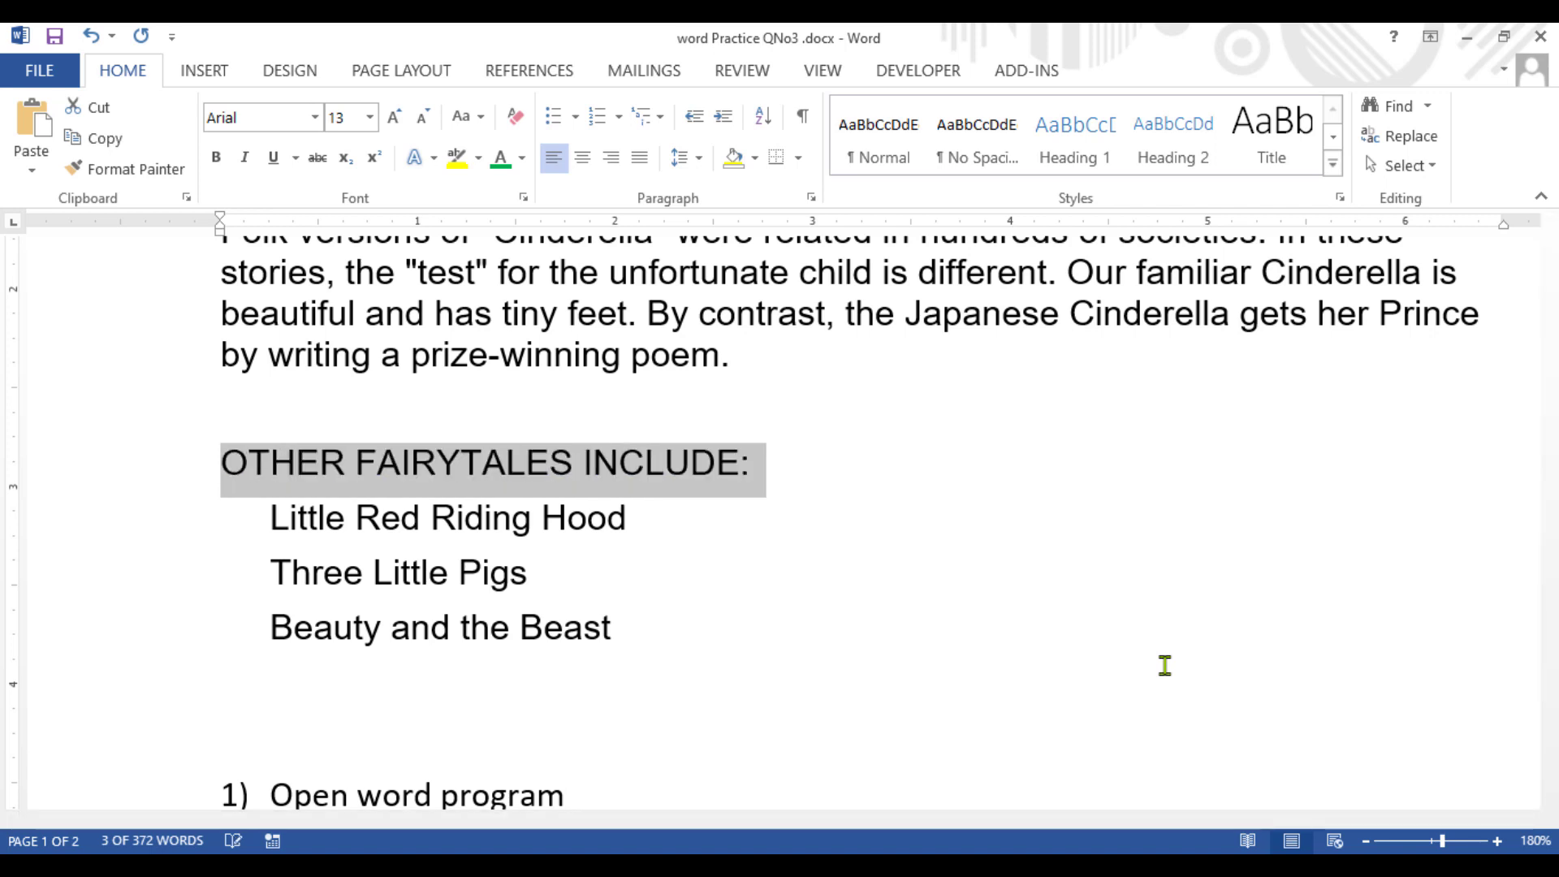
key(shift+F3)
key(shift+F3)
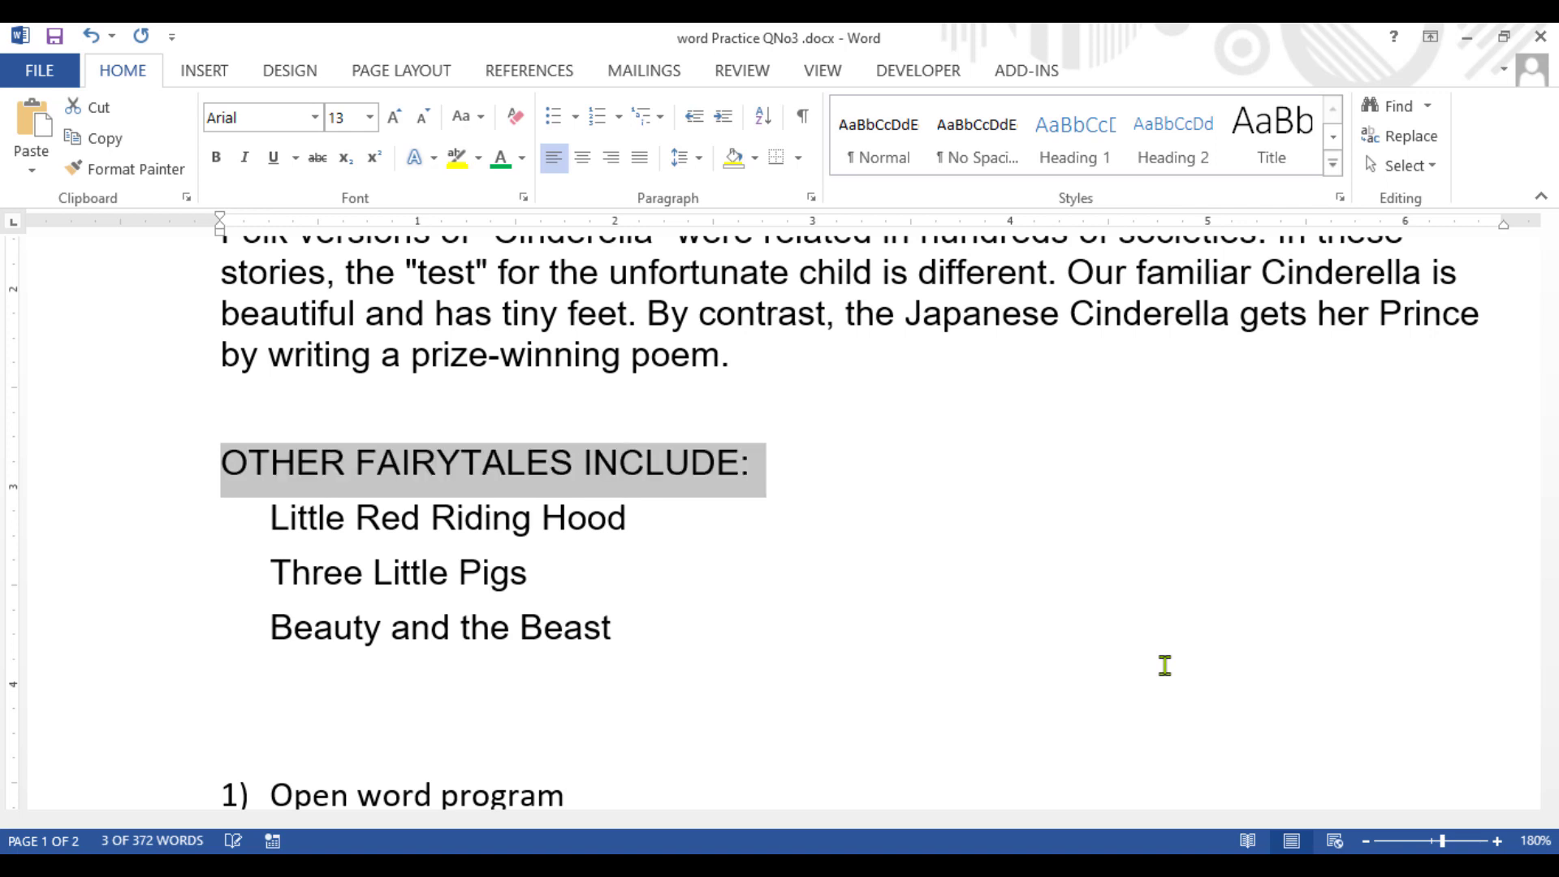
key(shift+F3)
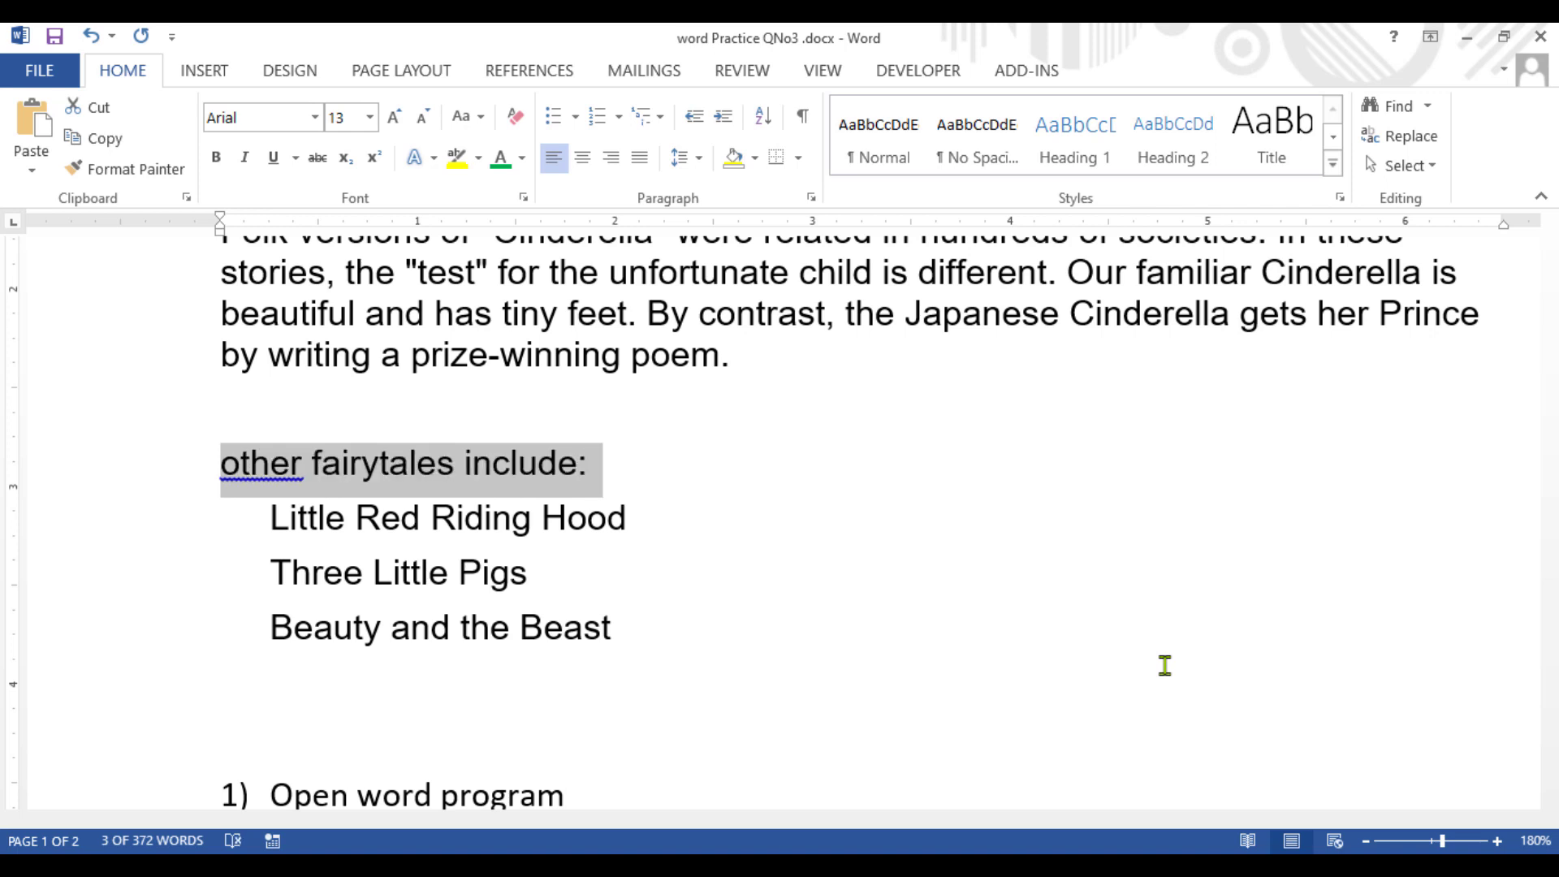
key(shift+F3)
key(shift+F3)
key(shift+F3)
key(shift+F3)
key(shift+F3)
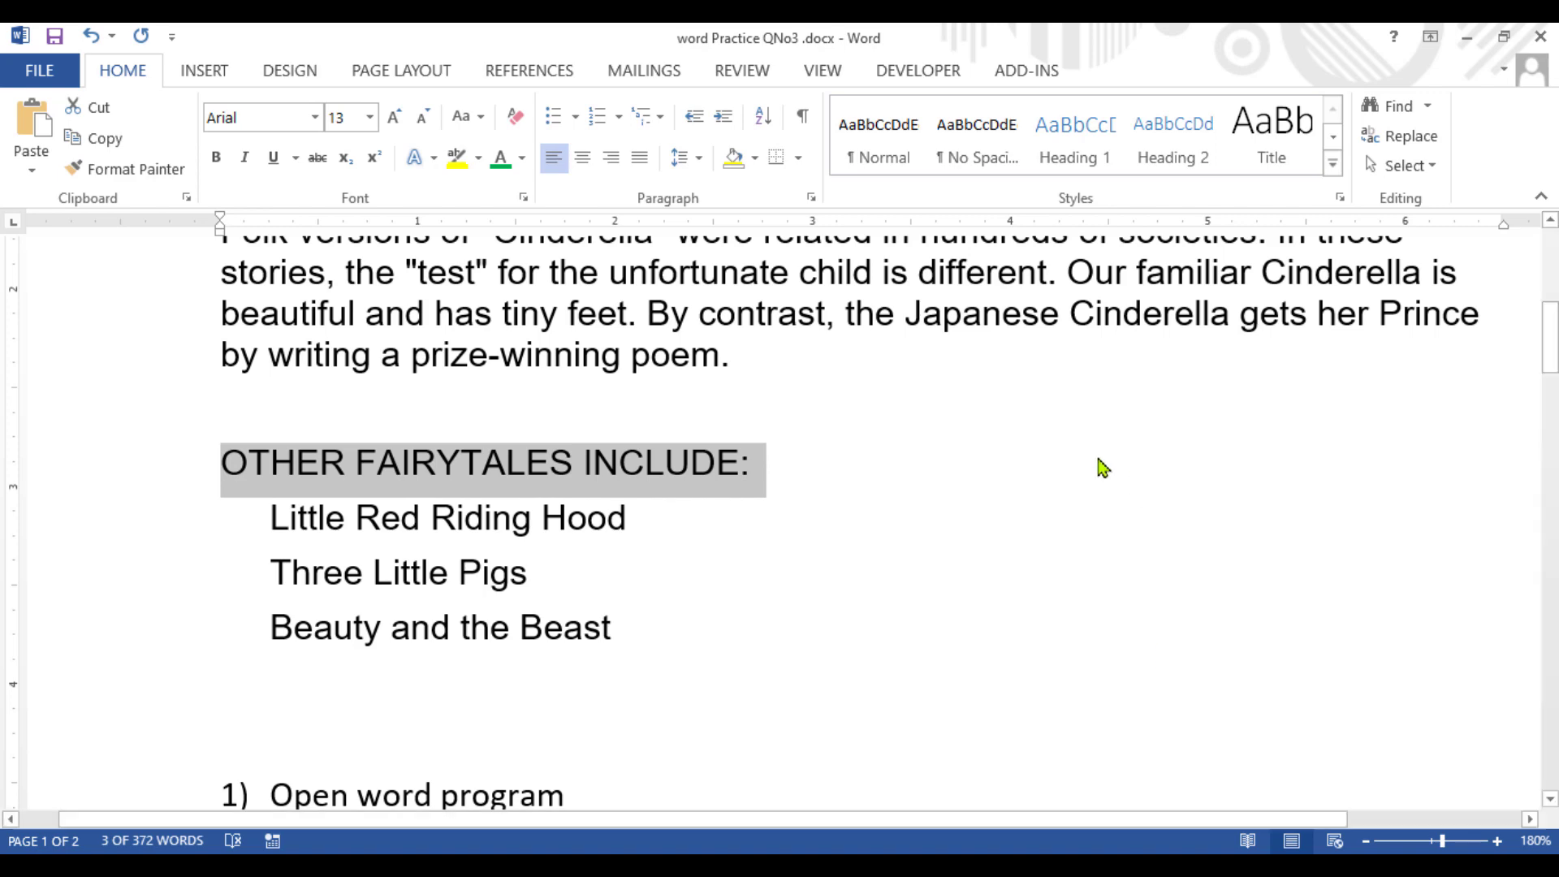
scroll(852, 519, up, 3)
click(453, 468)
Step: Append "1st" to the end of the "OTHER FAIRYTALES INCLUDE:" line and format its "st" as superscript
scroll(578, 490, down, 4)
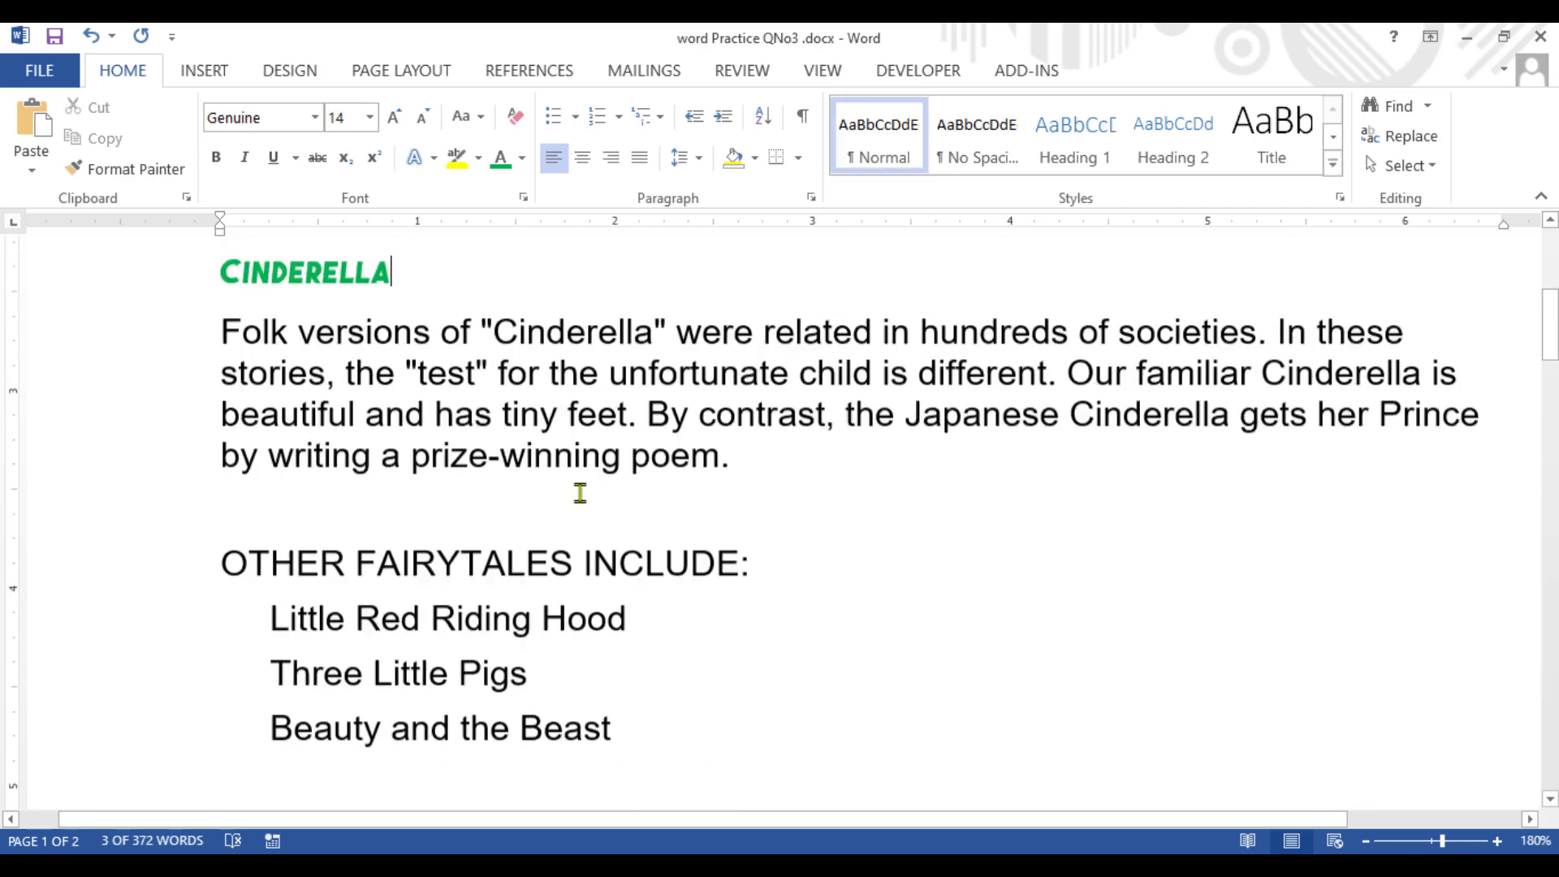
scroll(589, 489, up, 4)
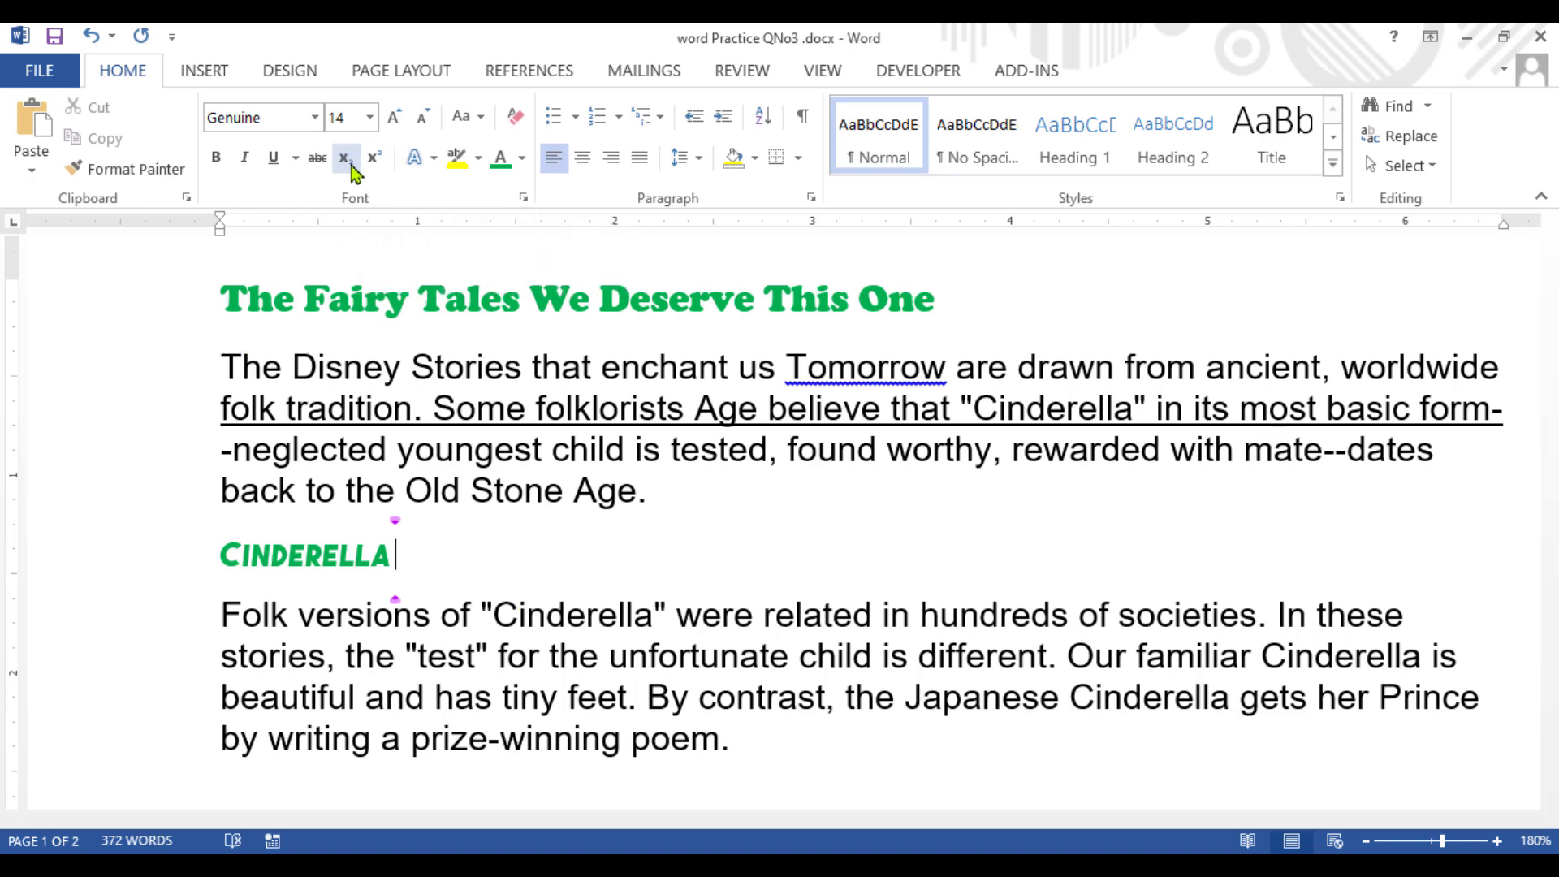
scroll(519, 552, down, 4)
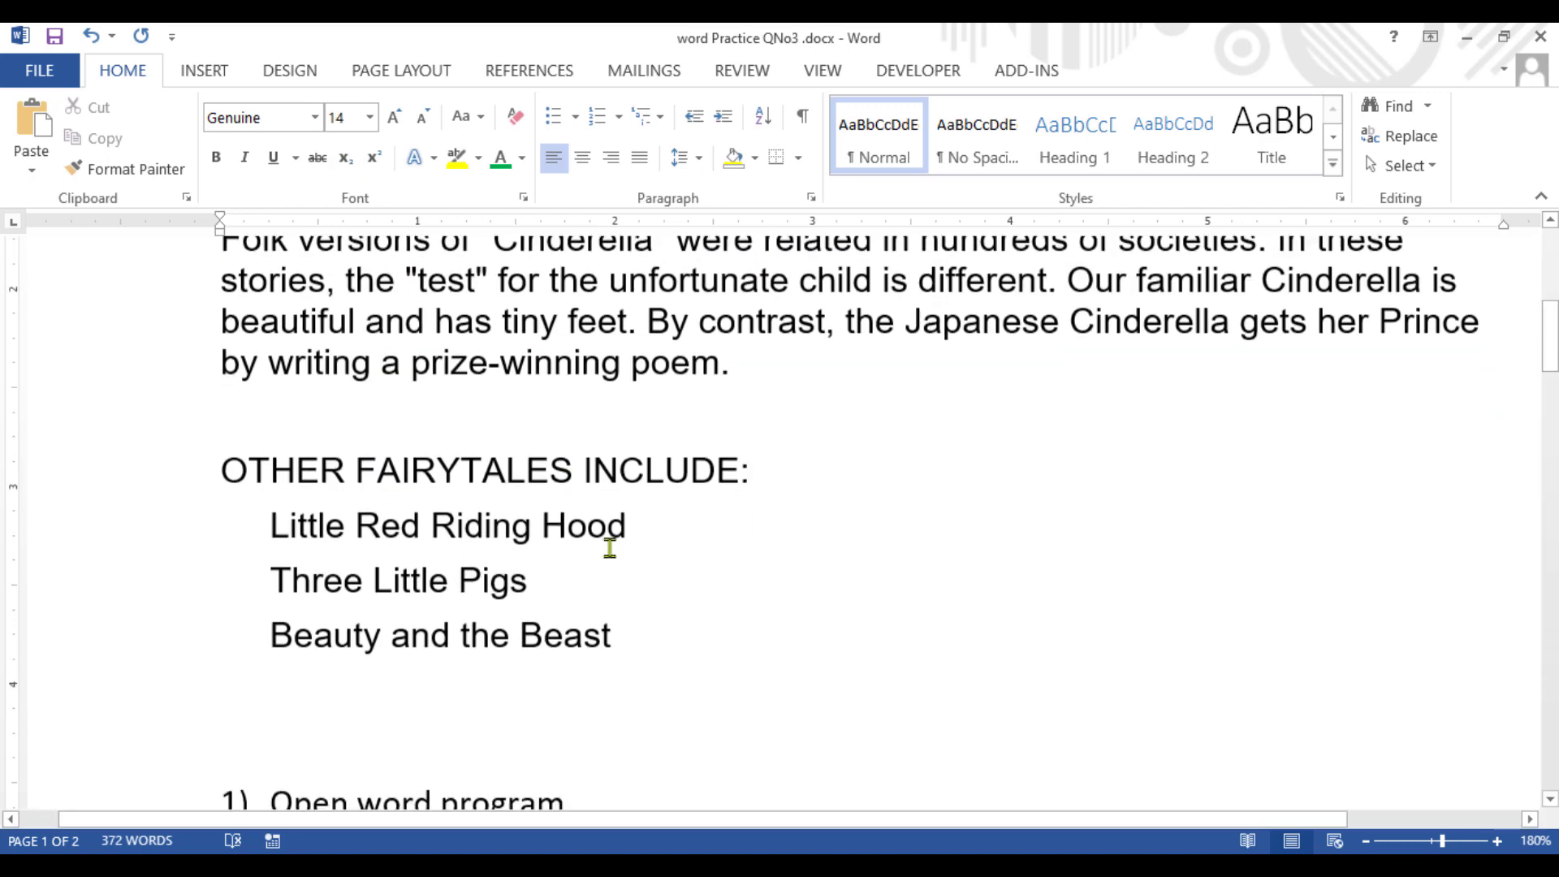
click(989, 459)
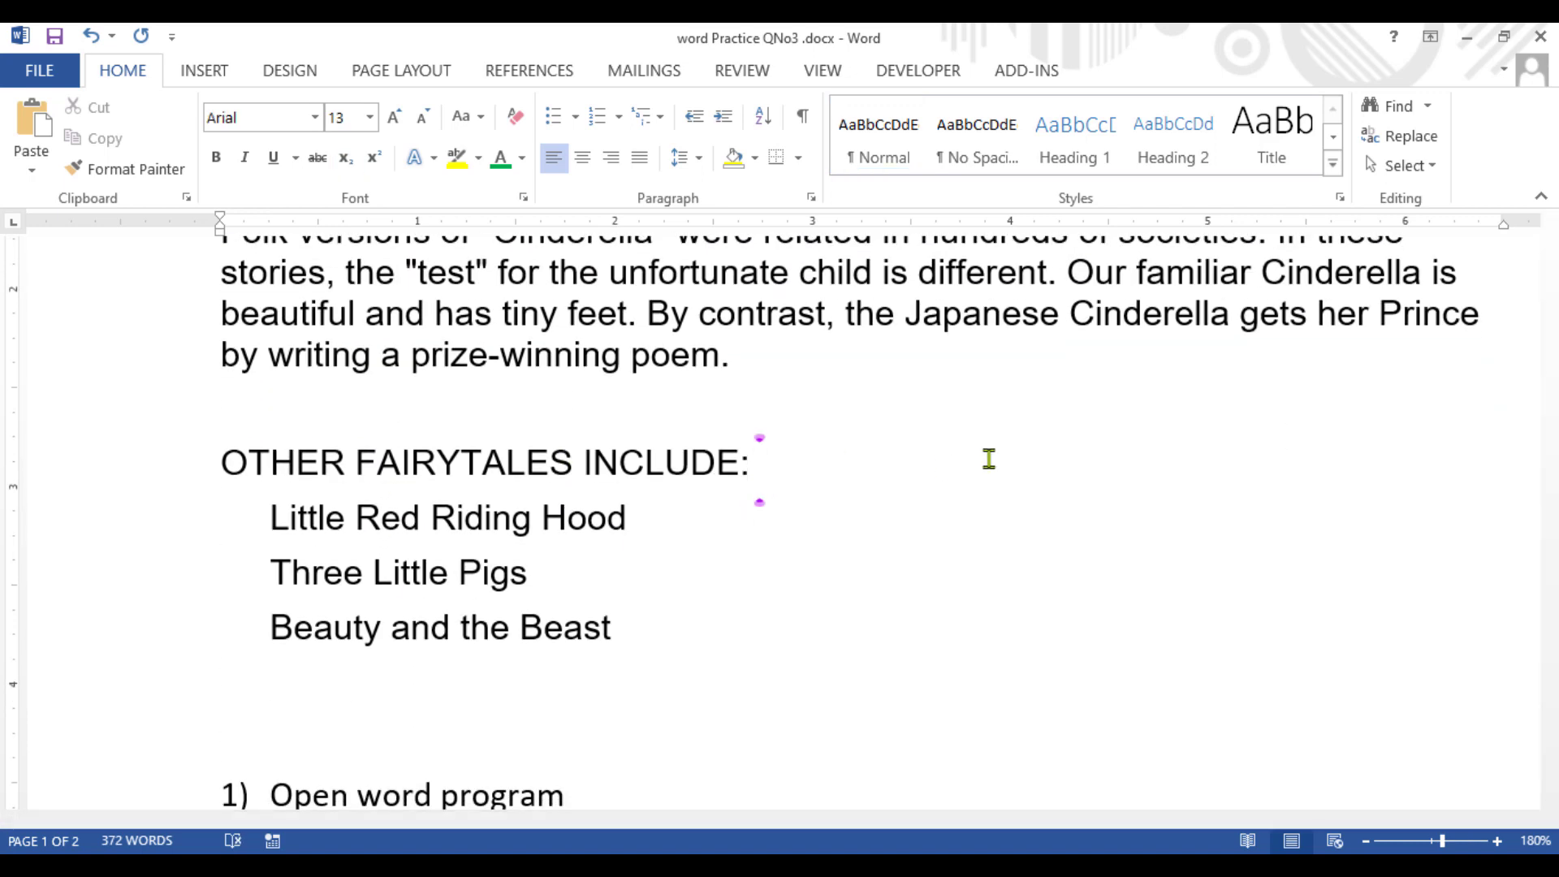
text(1st)
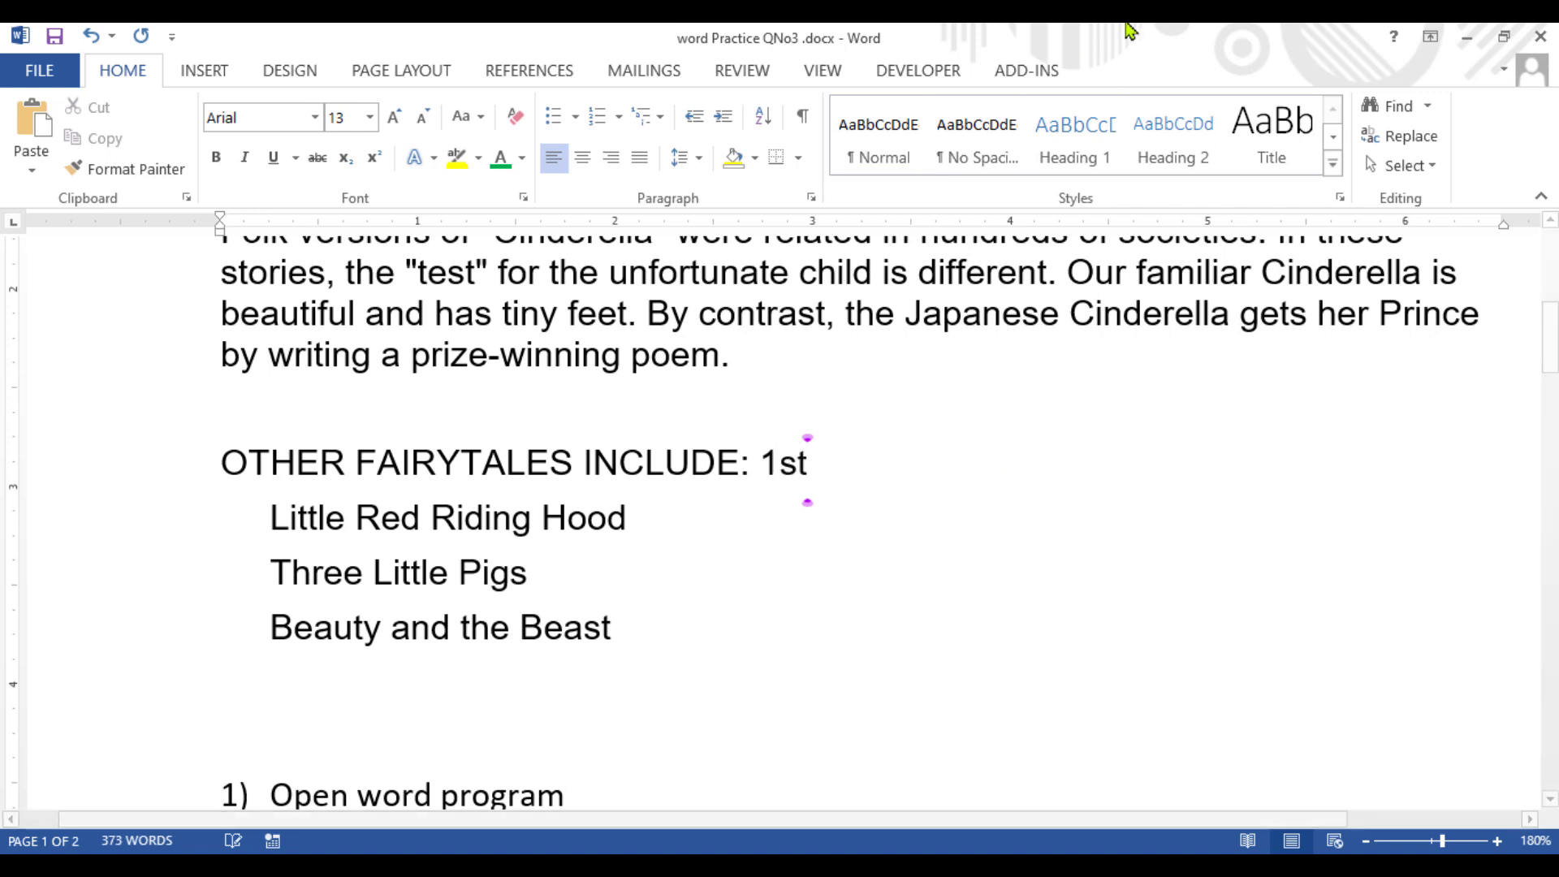
click(916, 694)
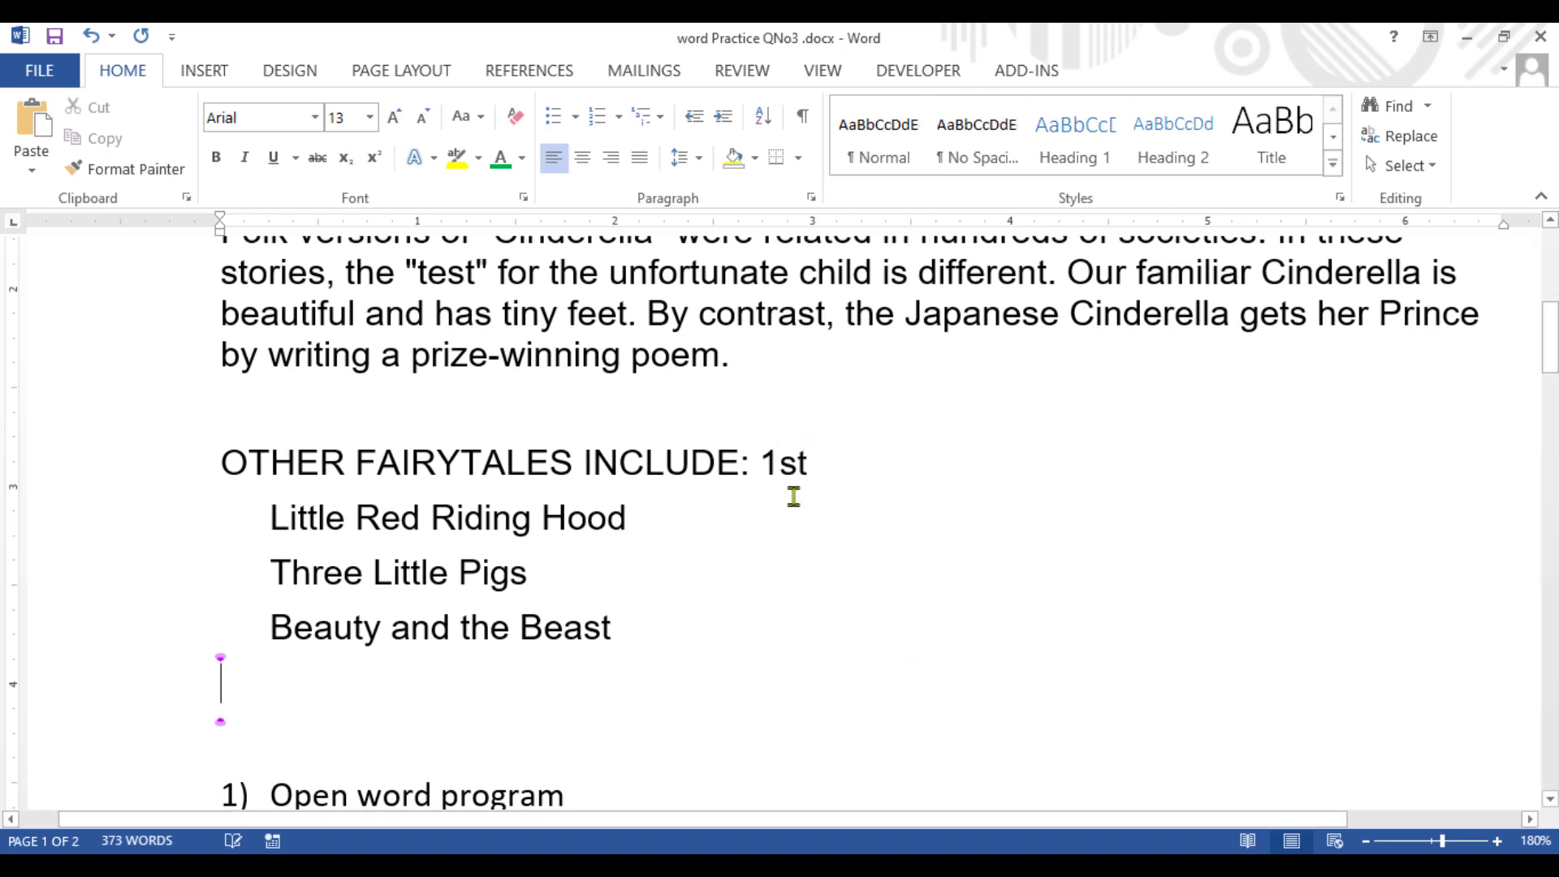
drag(778, 464, 810, 467)
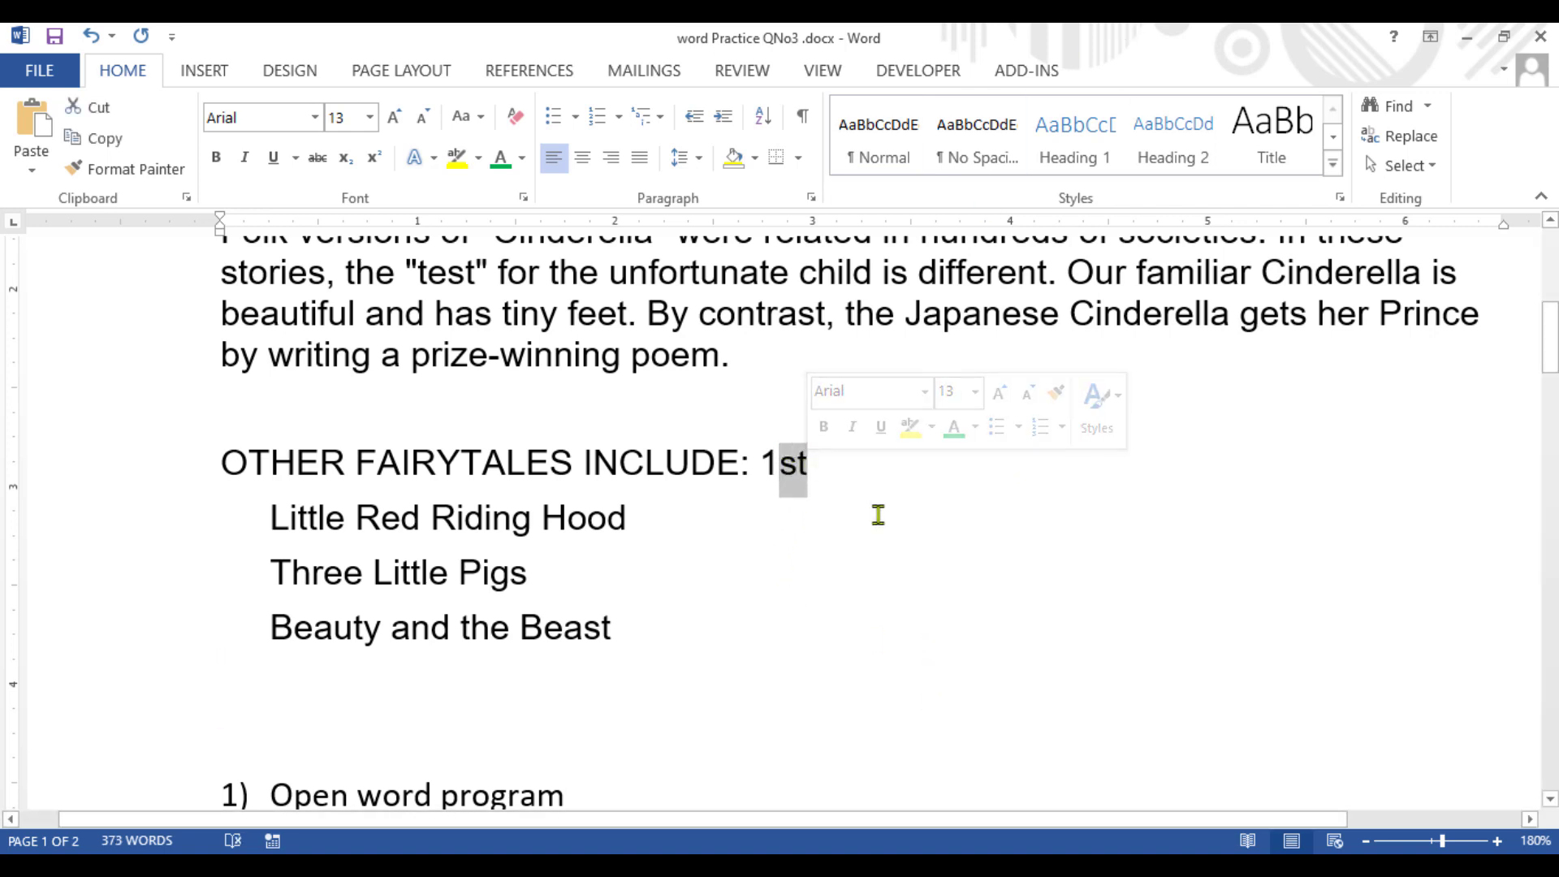
click(372, 166)
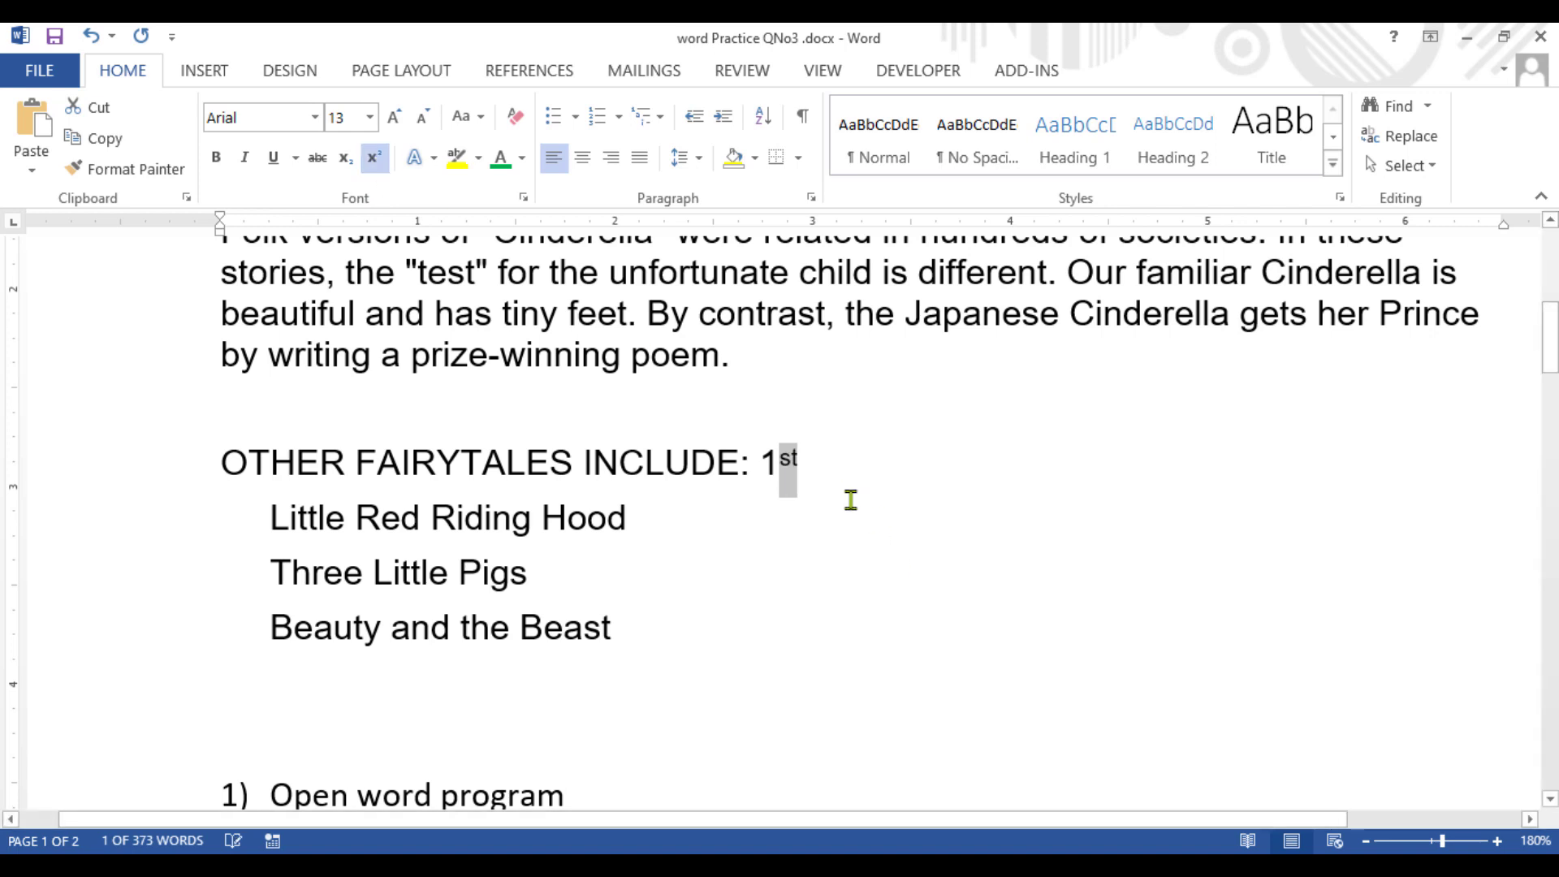
click(842, 471)
key(Right)
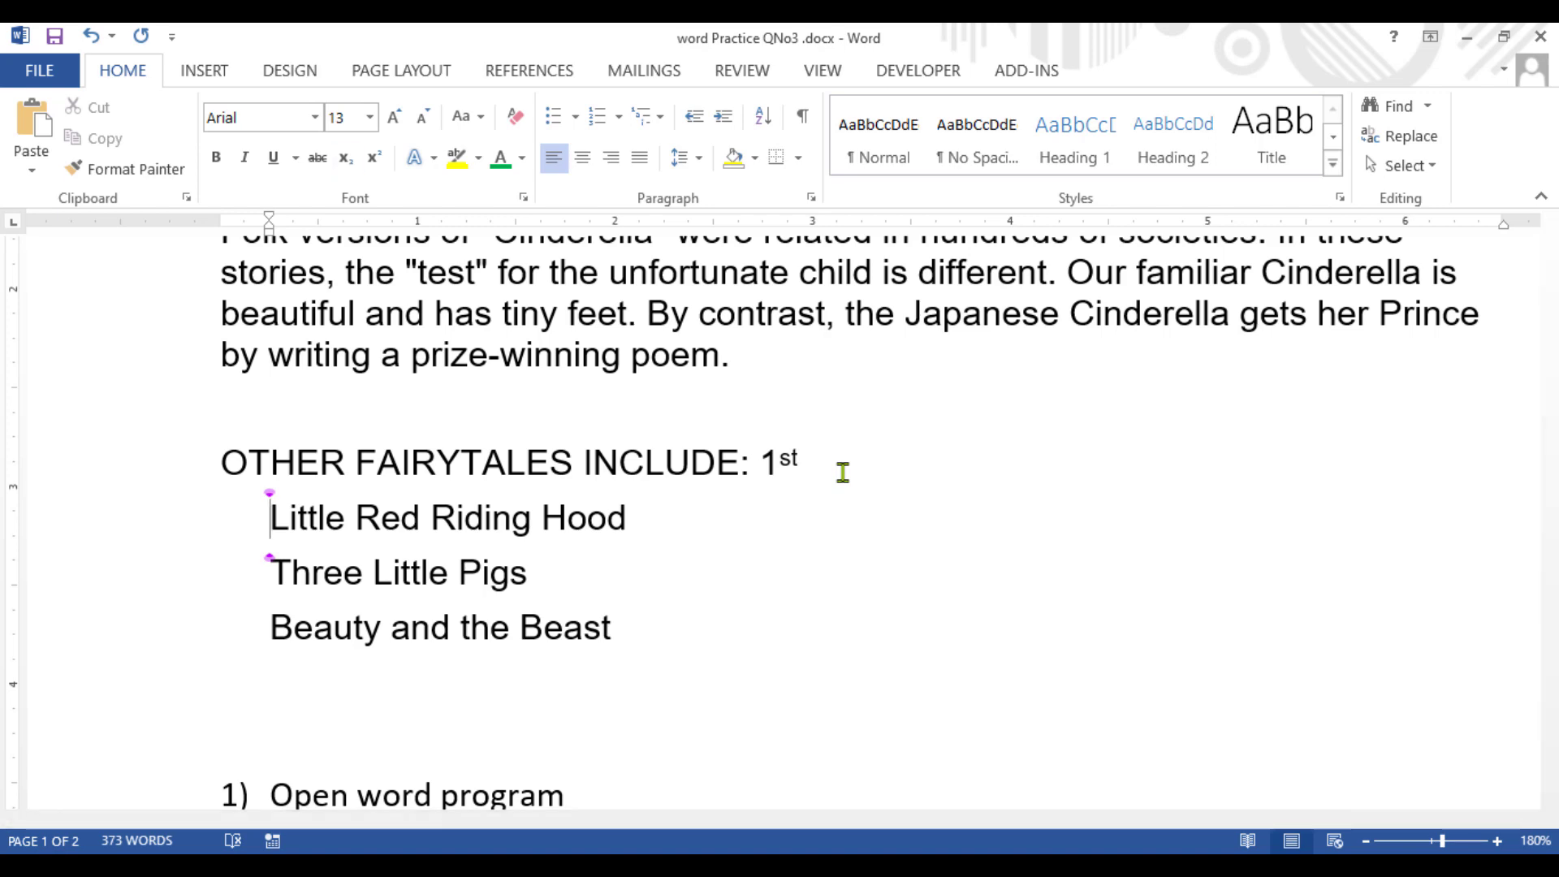
Step: Add "H20" with a subscript 2 after "1st" in the "OTHER FAIRYTALES INCLUDE:" line, separating the two with a comma
click(1497, 841)
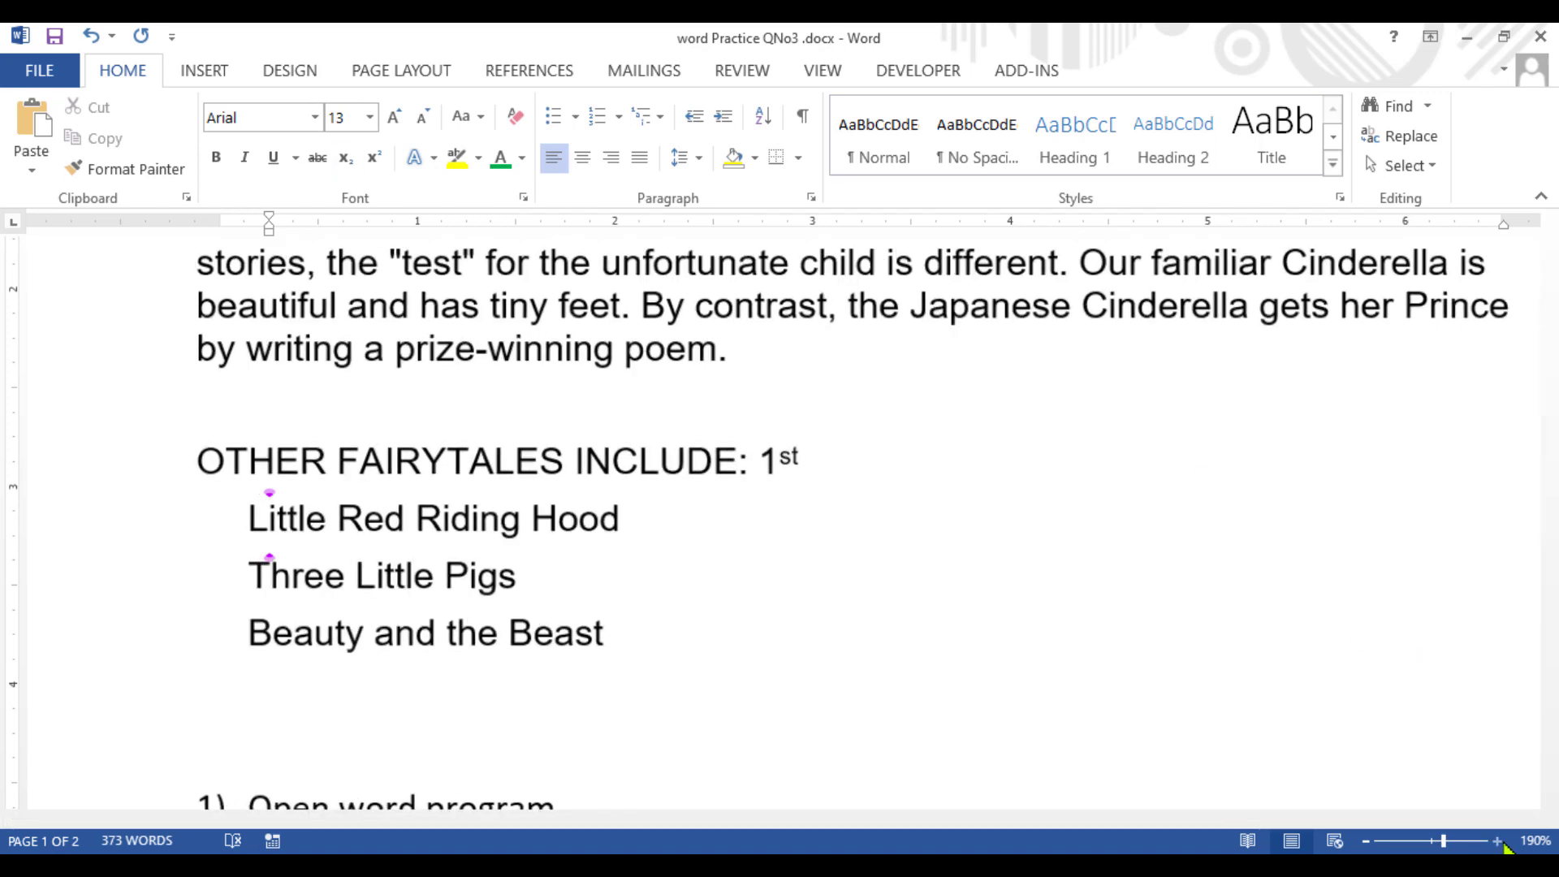
click(1496, 841)
click(1497, 841)
click(1496, 840)
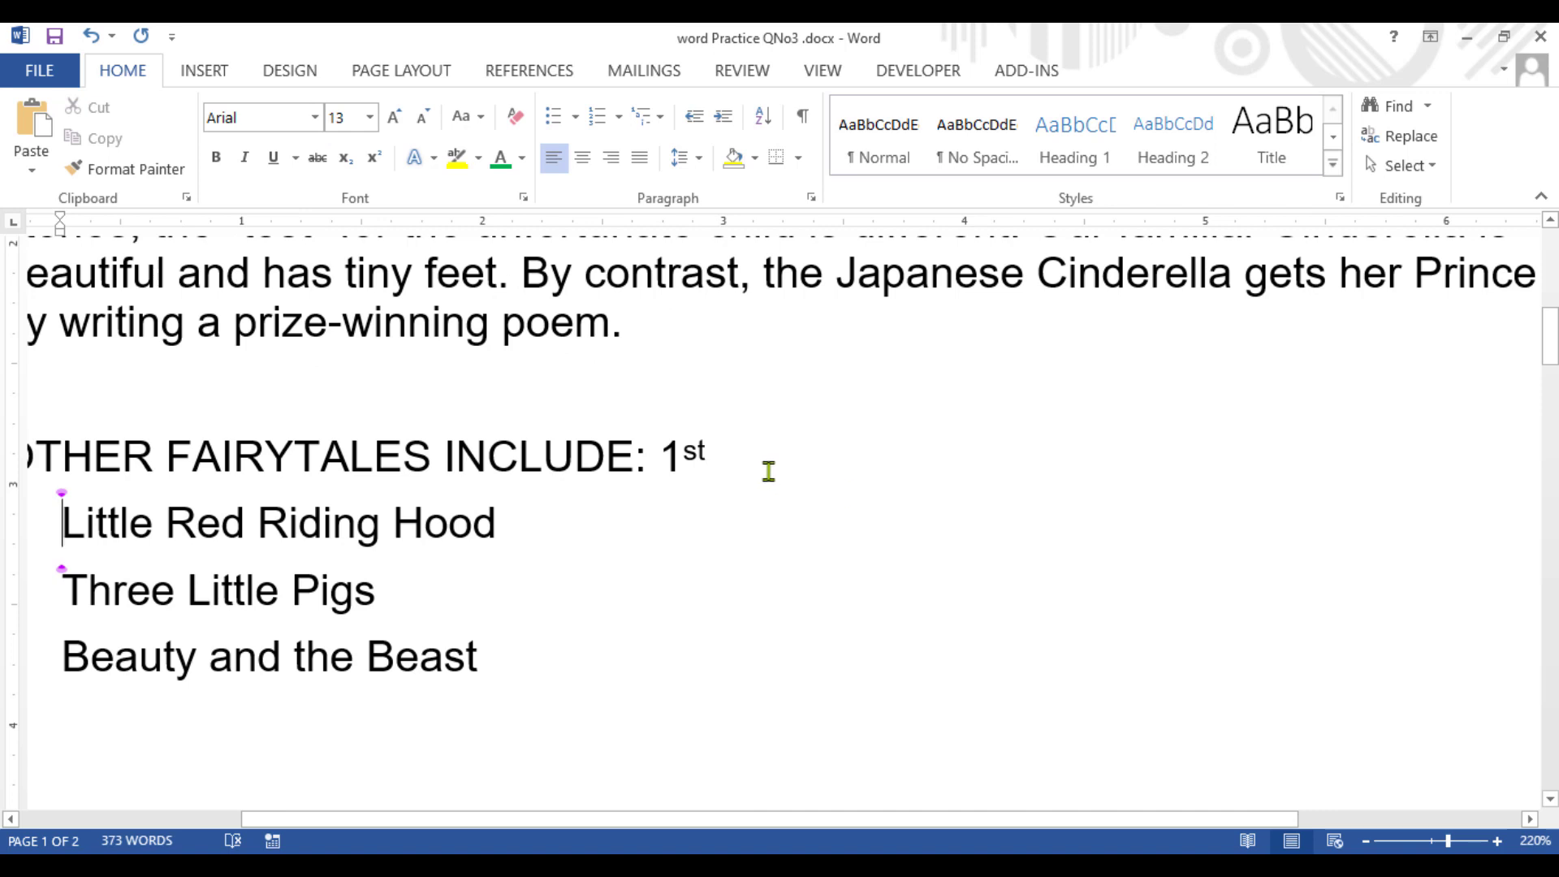
click(796, 462)
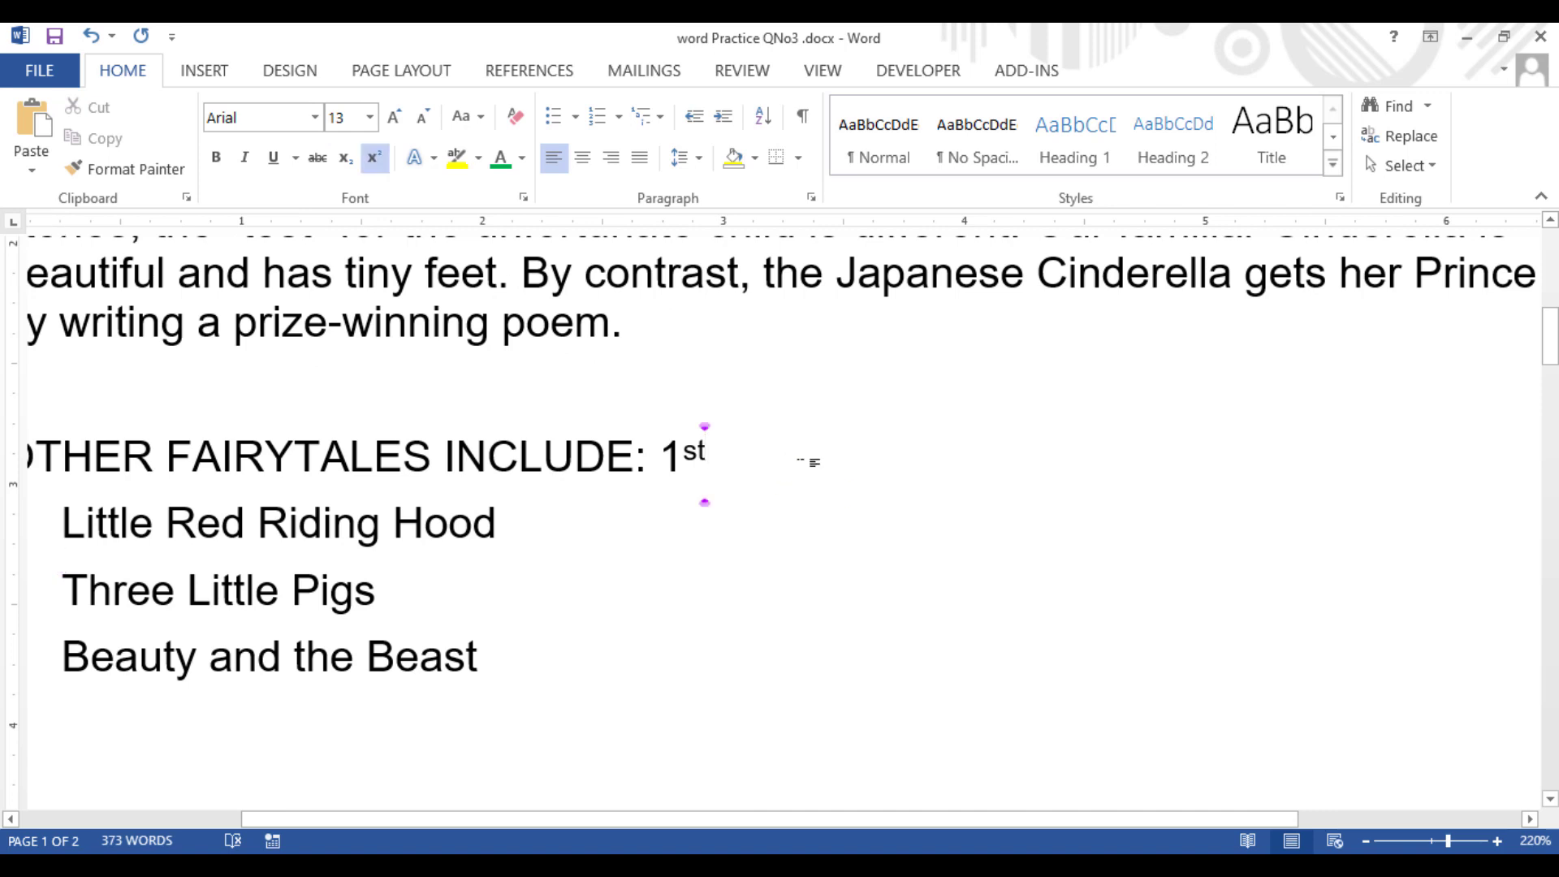
click(374, 156)
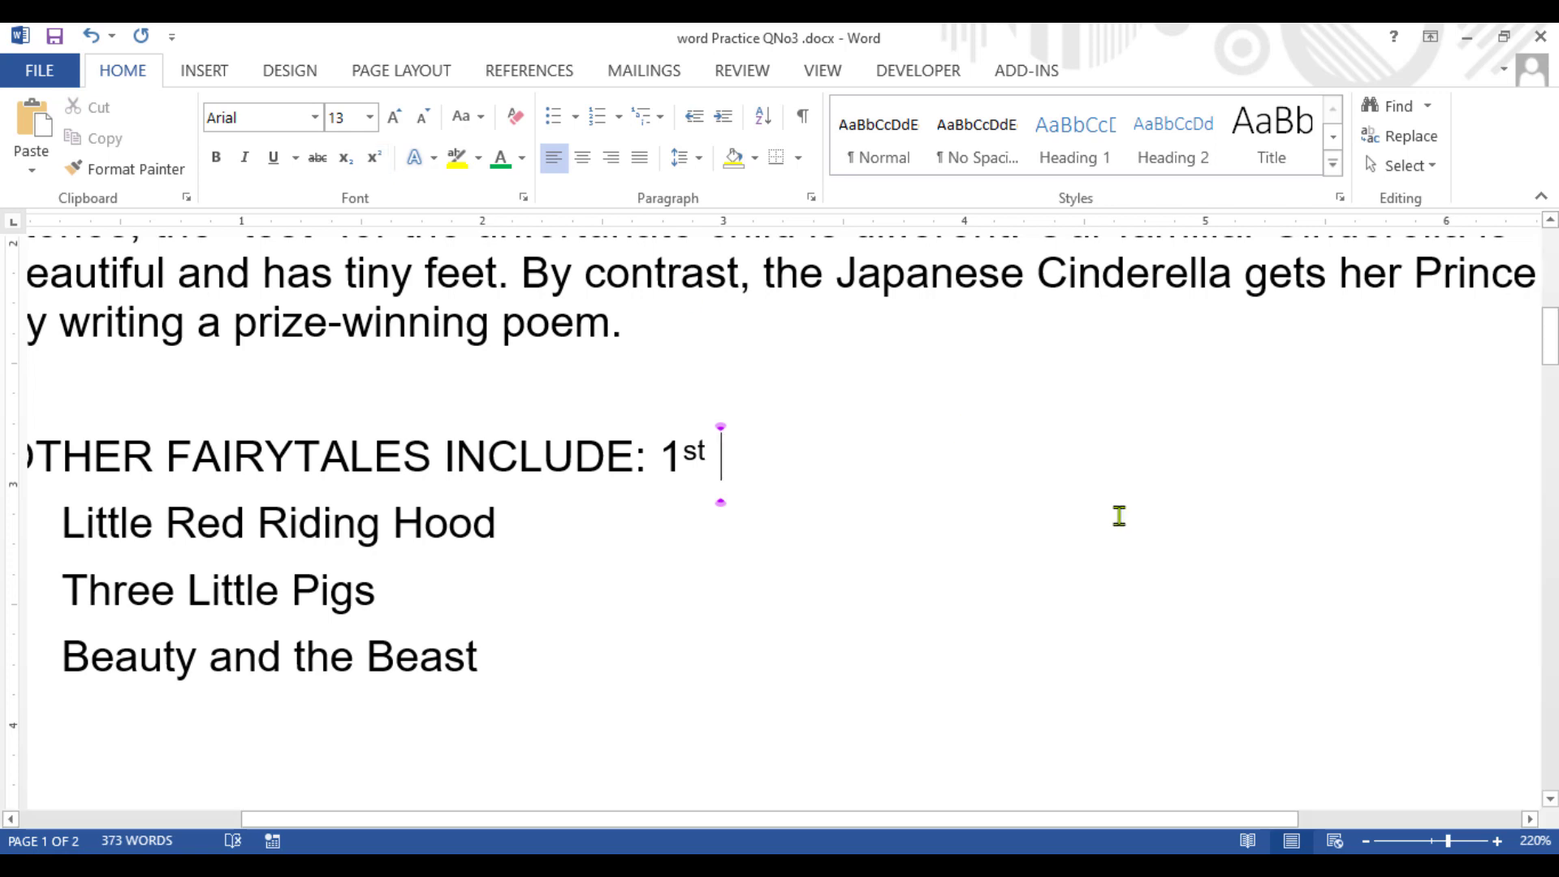
text(H20)
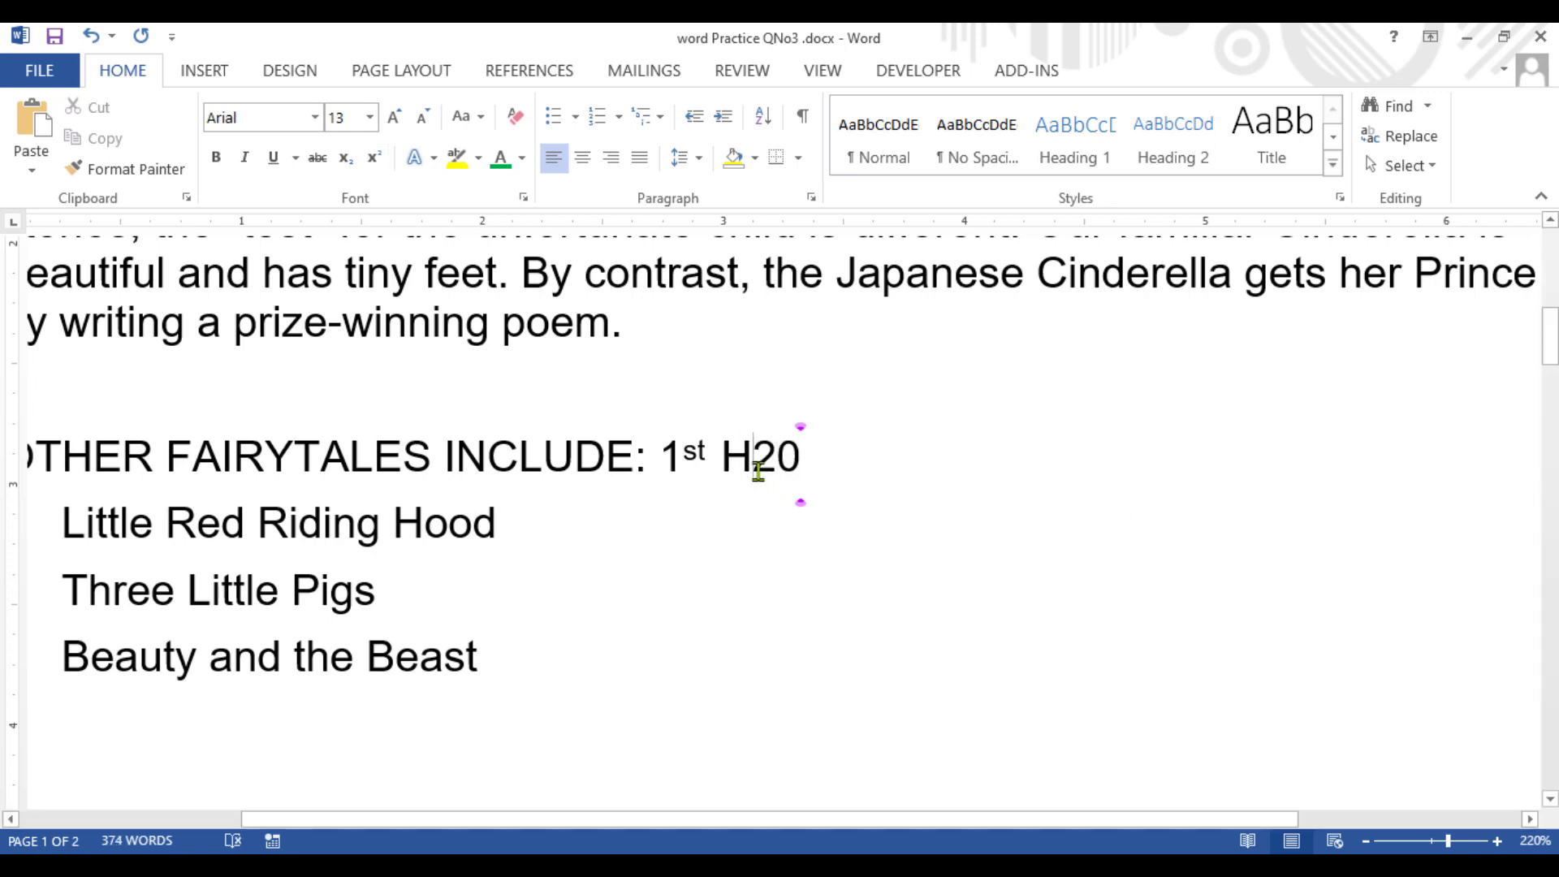
drag(757, 471, 778, 469)
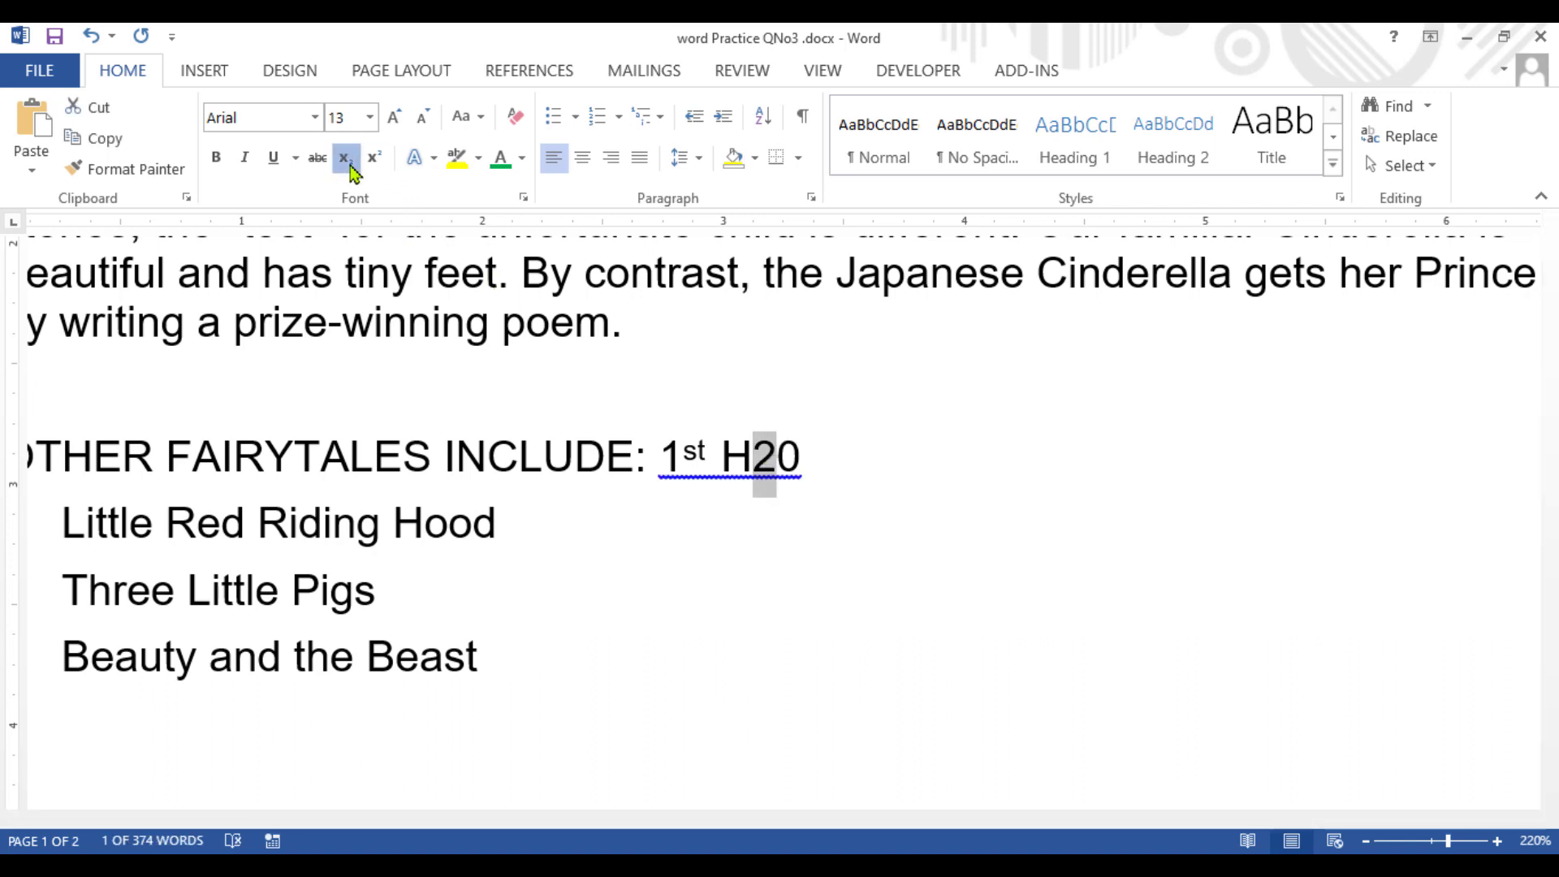
click(346, 159)
click(811, 452)
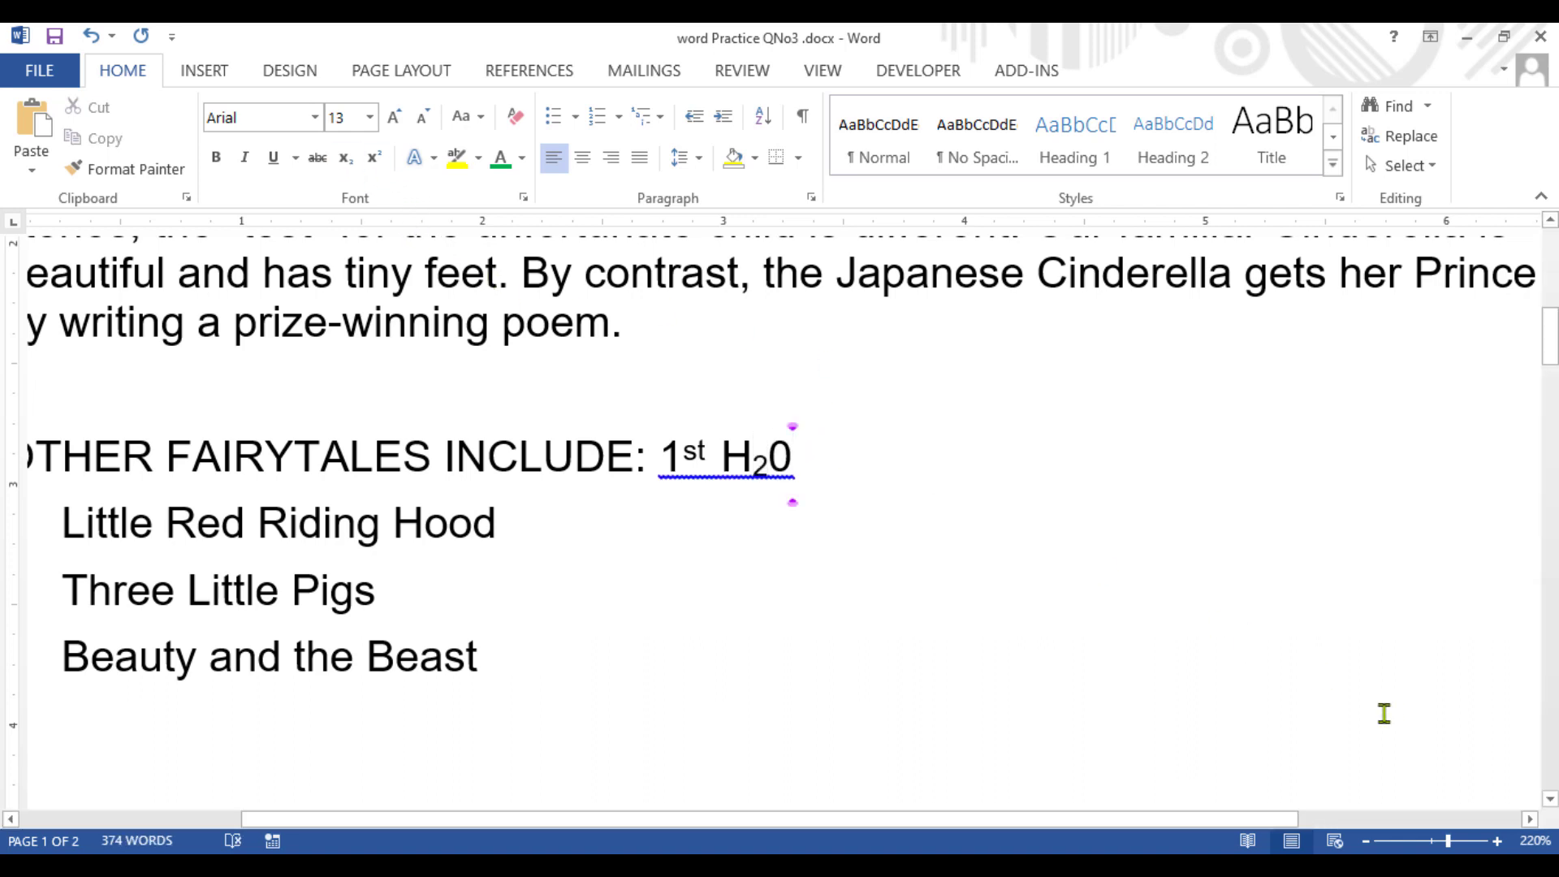
click(711, 455)
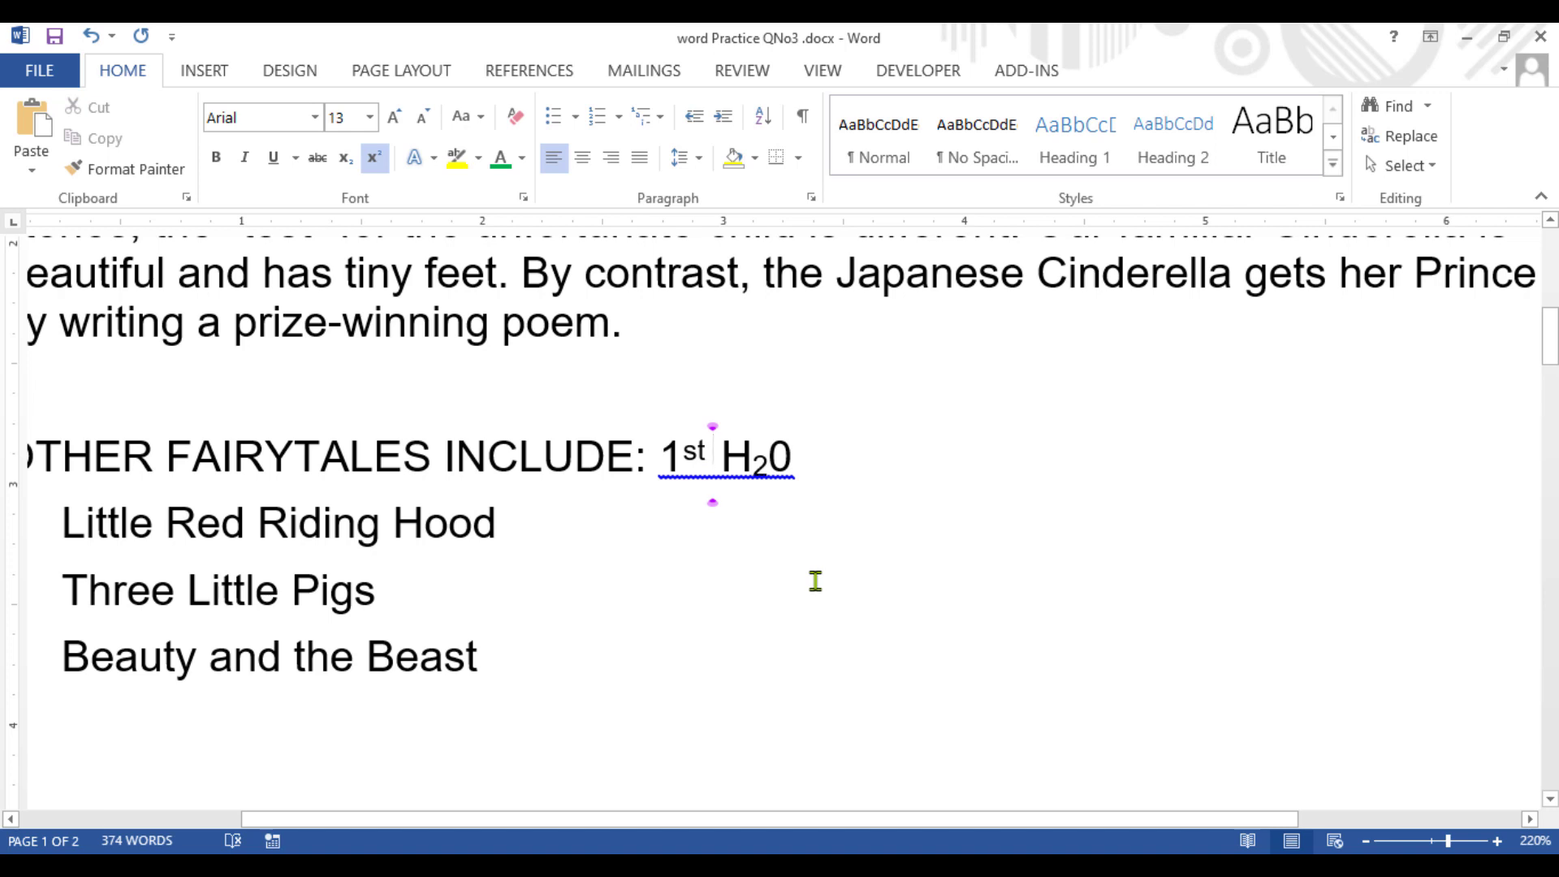
text(,)
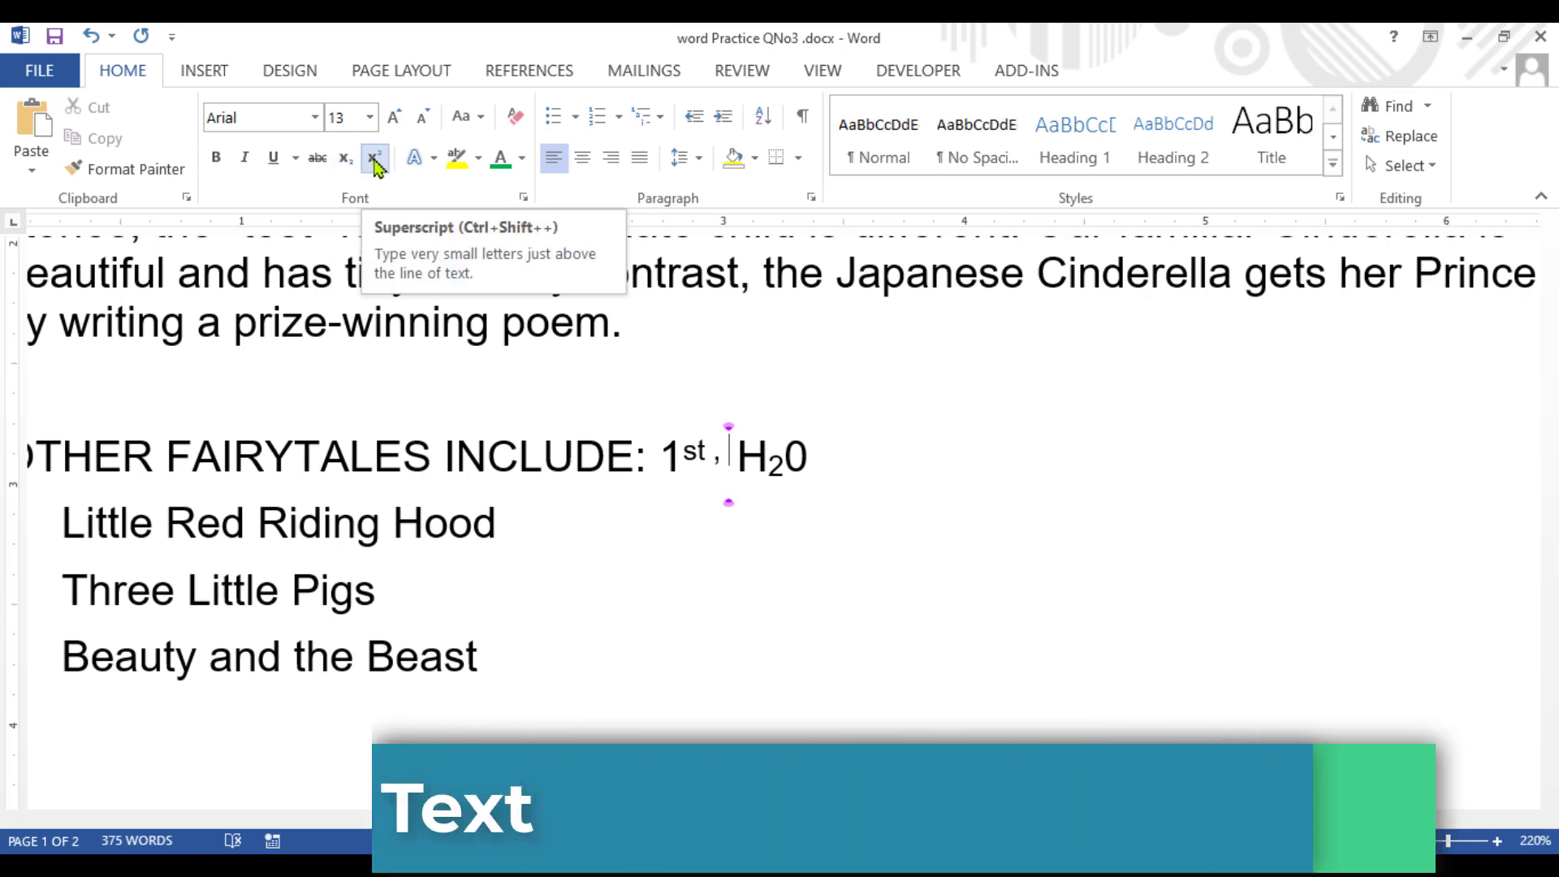
Step: Append "a2" after "H20" and format its 2 as superscript
click(888, 471)
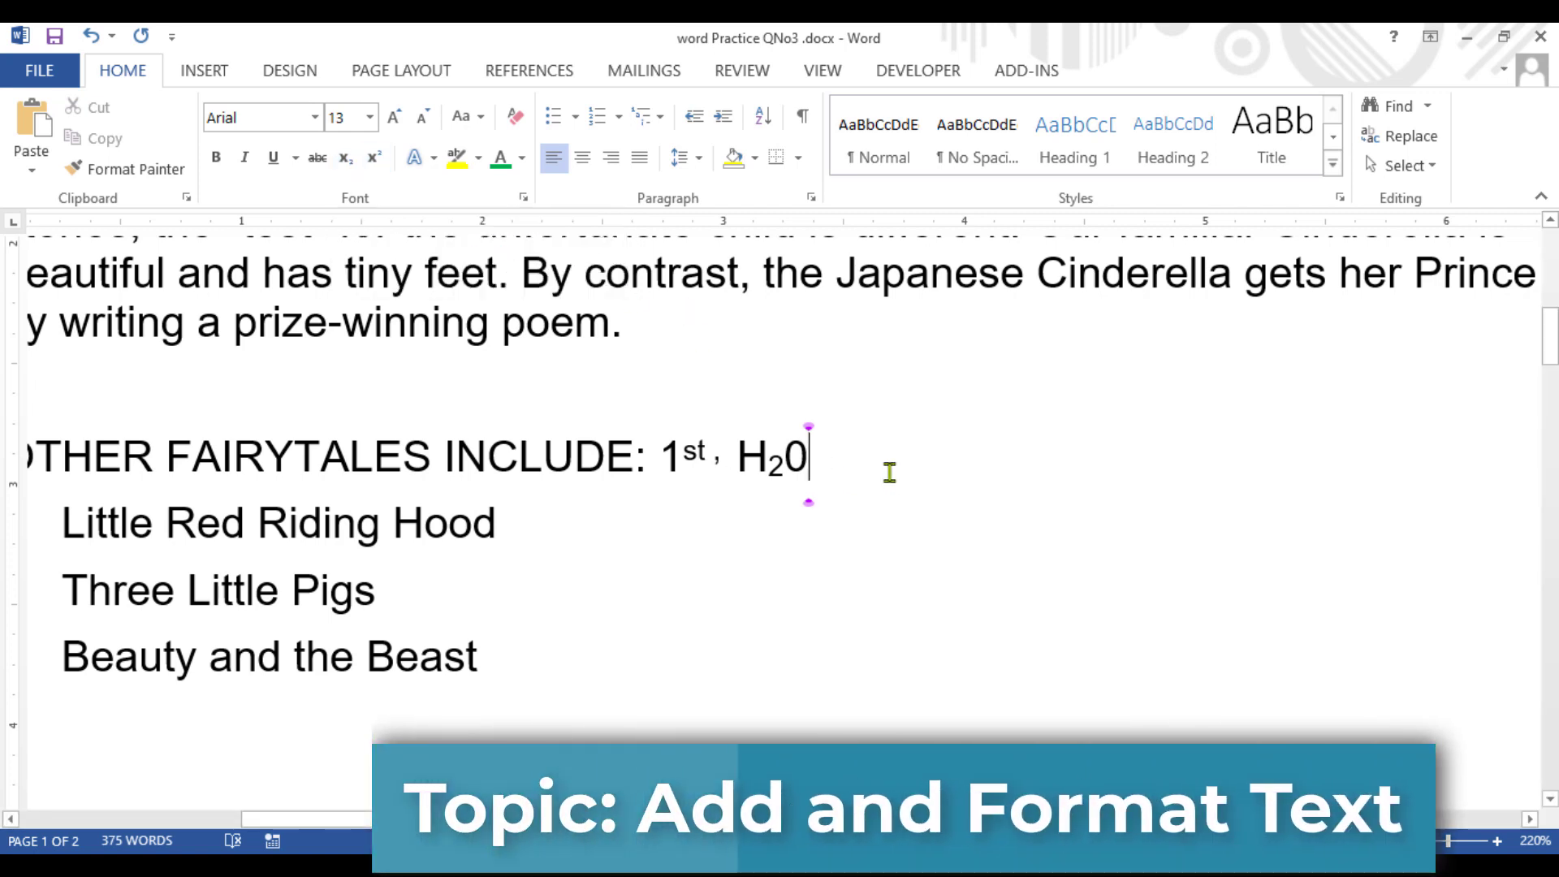
text(a2)
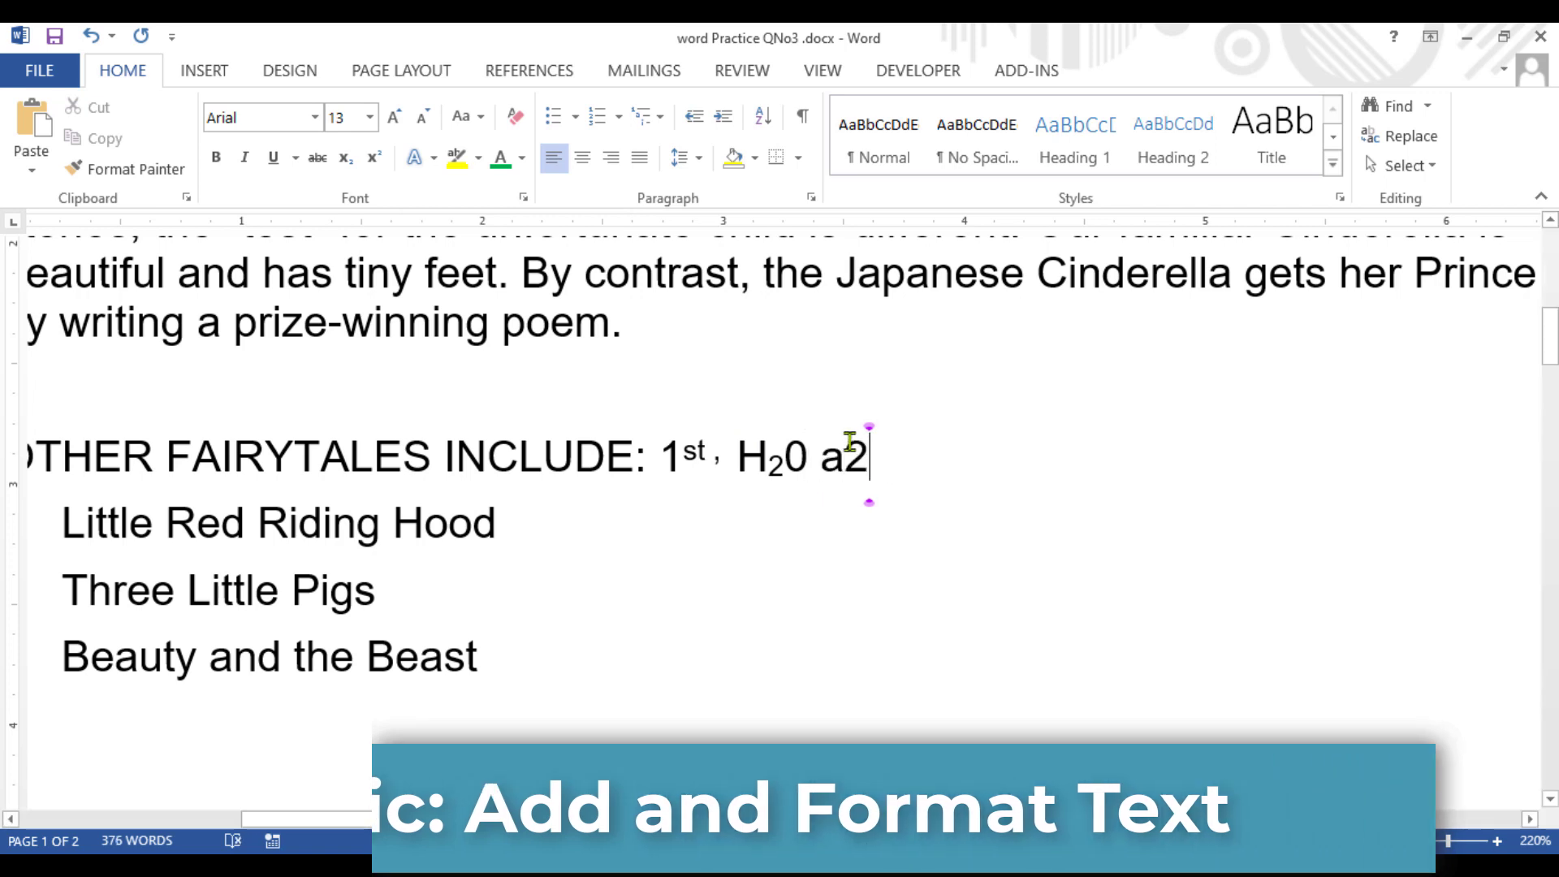
drag(846, 448, 875, 448)
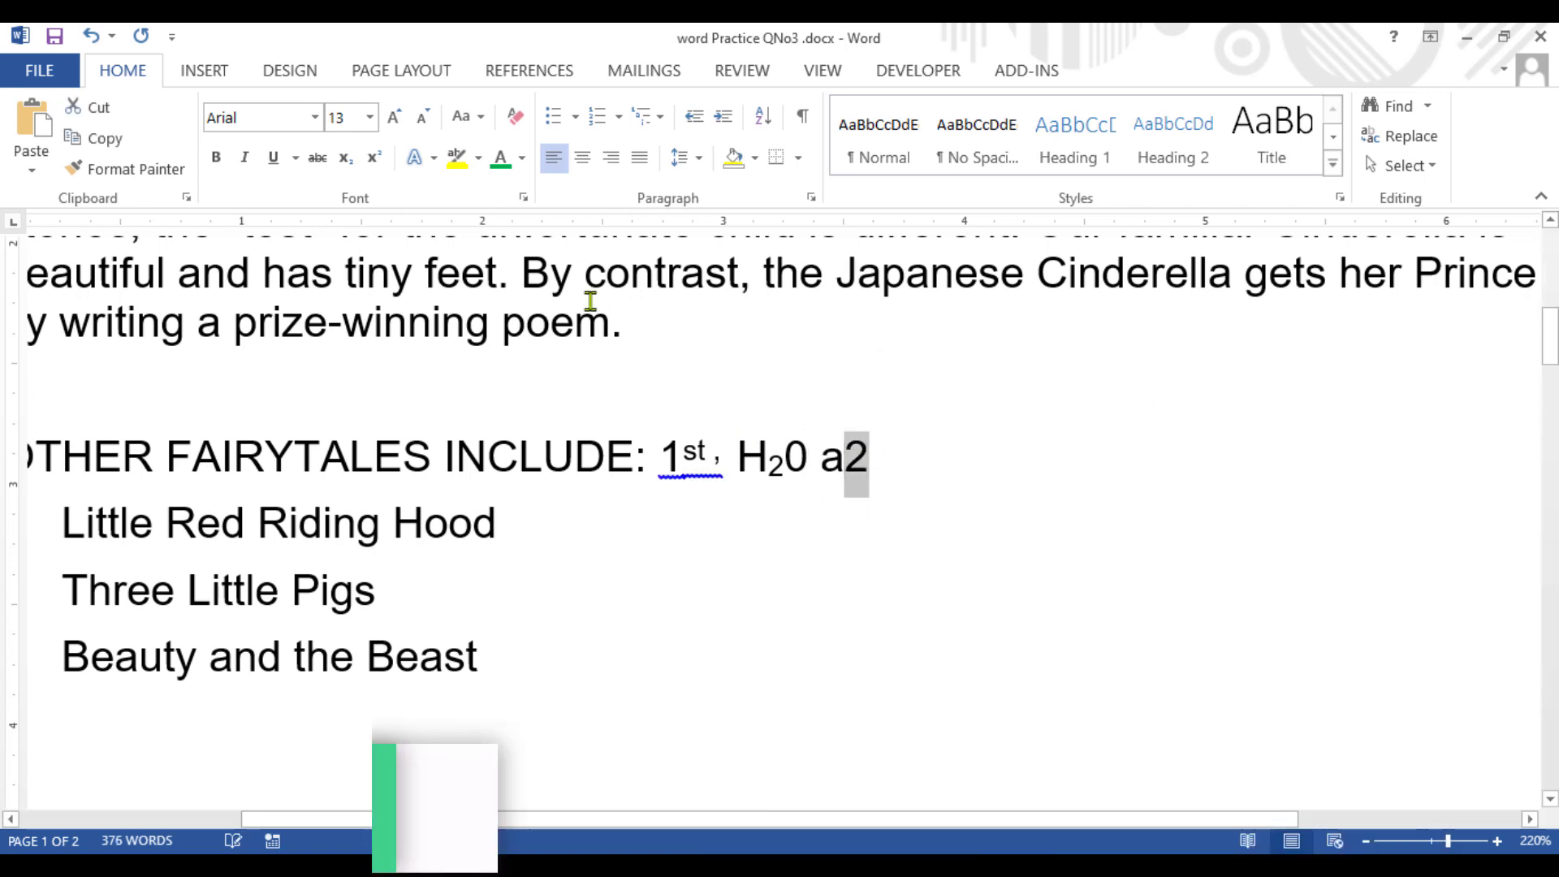
click(373, 157)
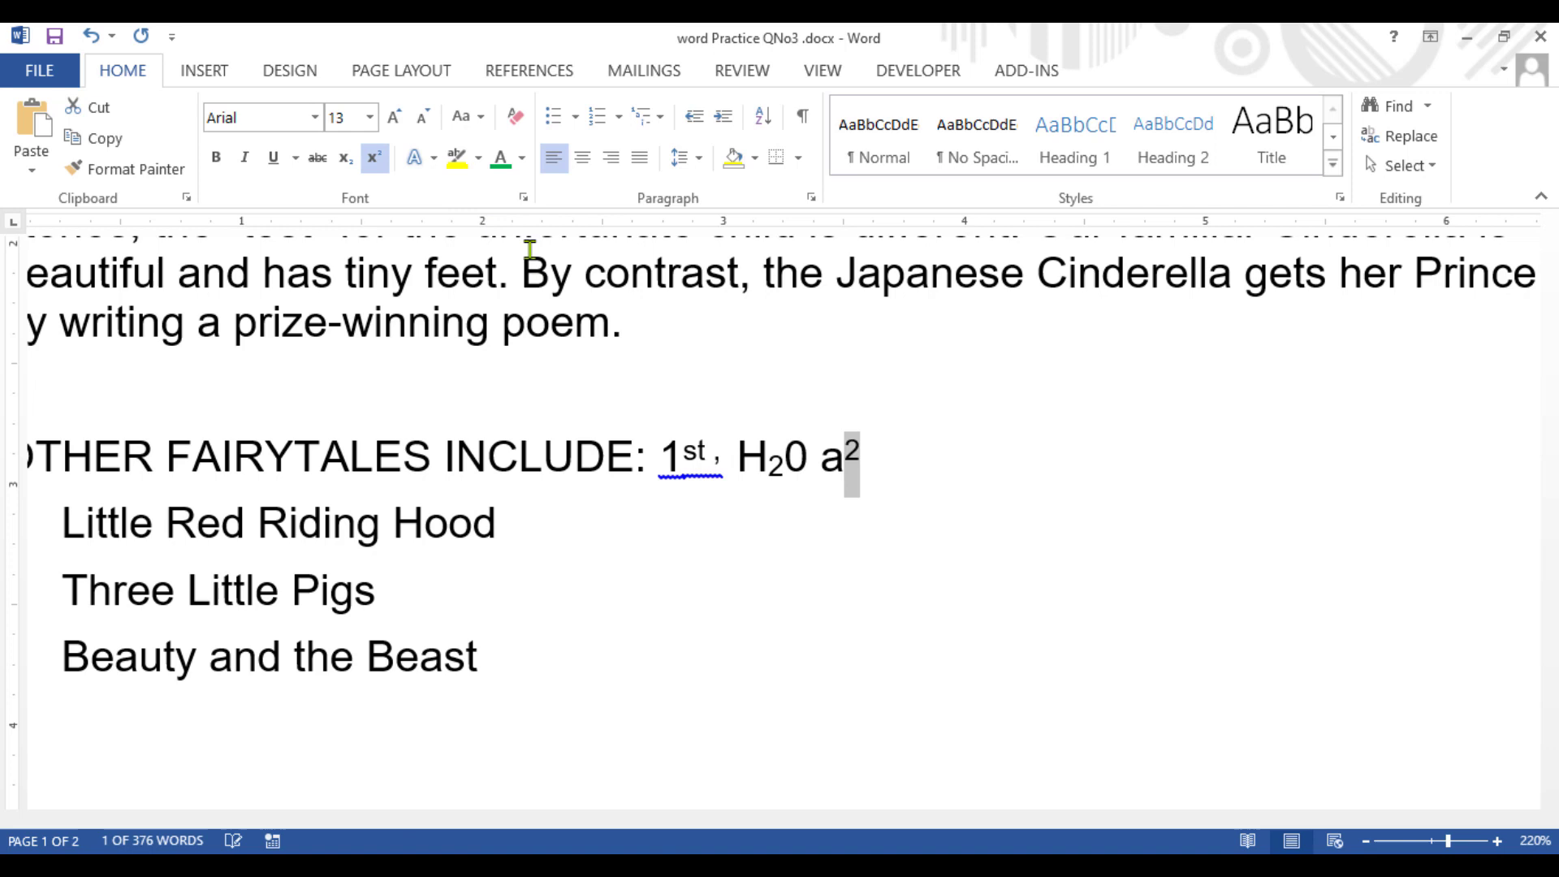
click(913, 482)
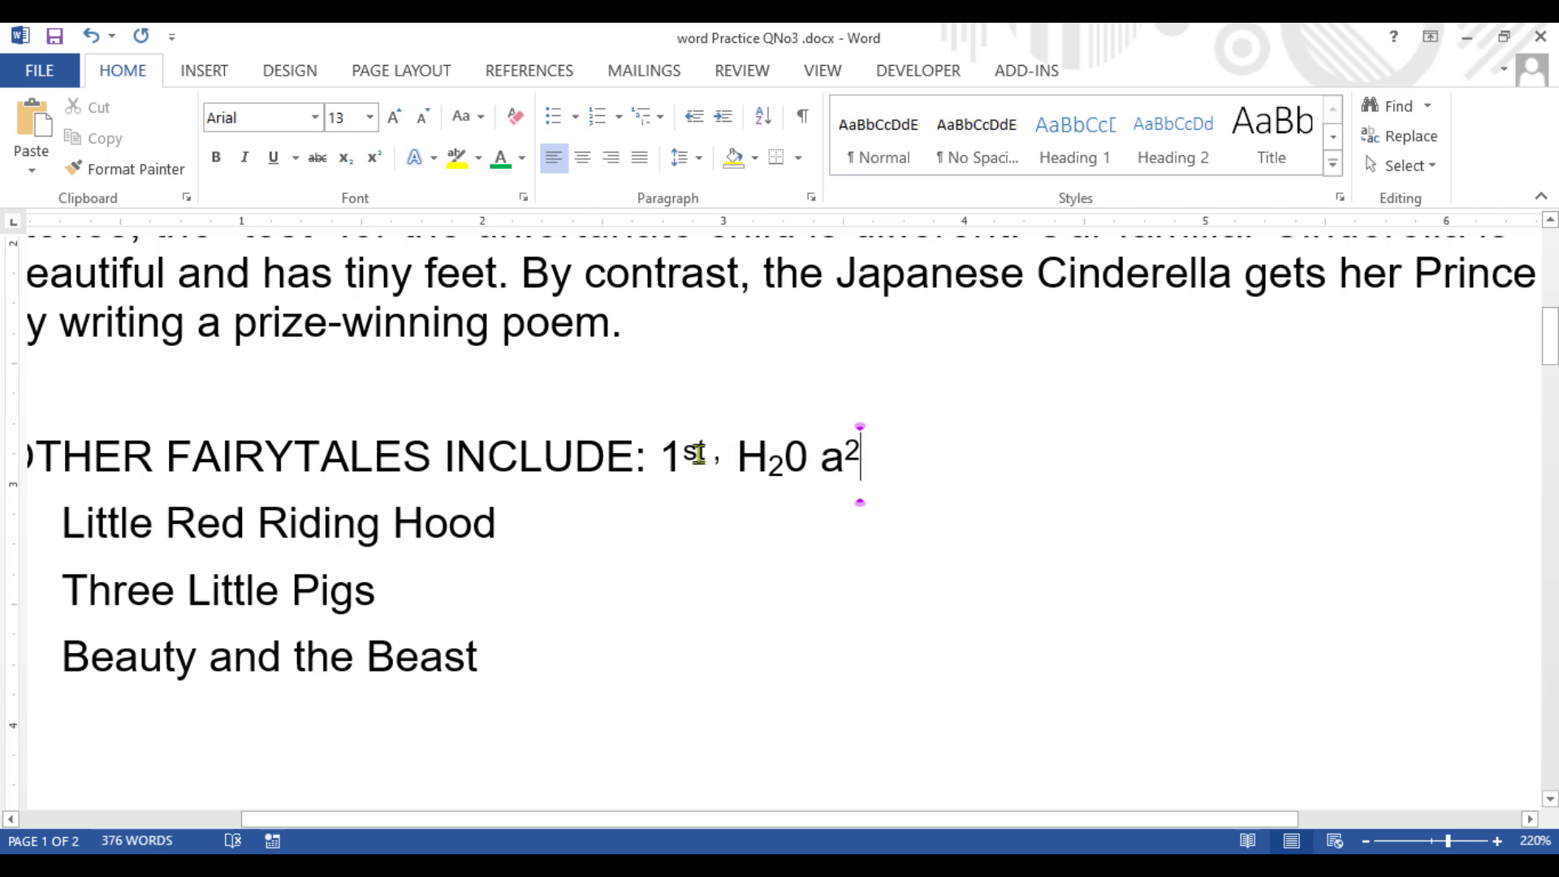
Step: Remove the superscript formatting from "1st" in the "OTHER FAIRYTALES INCLUDE:" line
drag(667, 453, 708, 448)
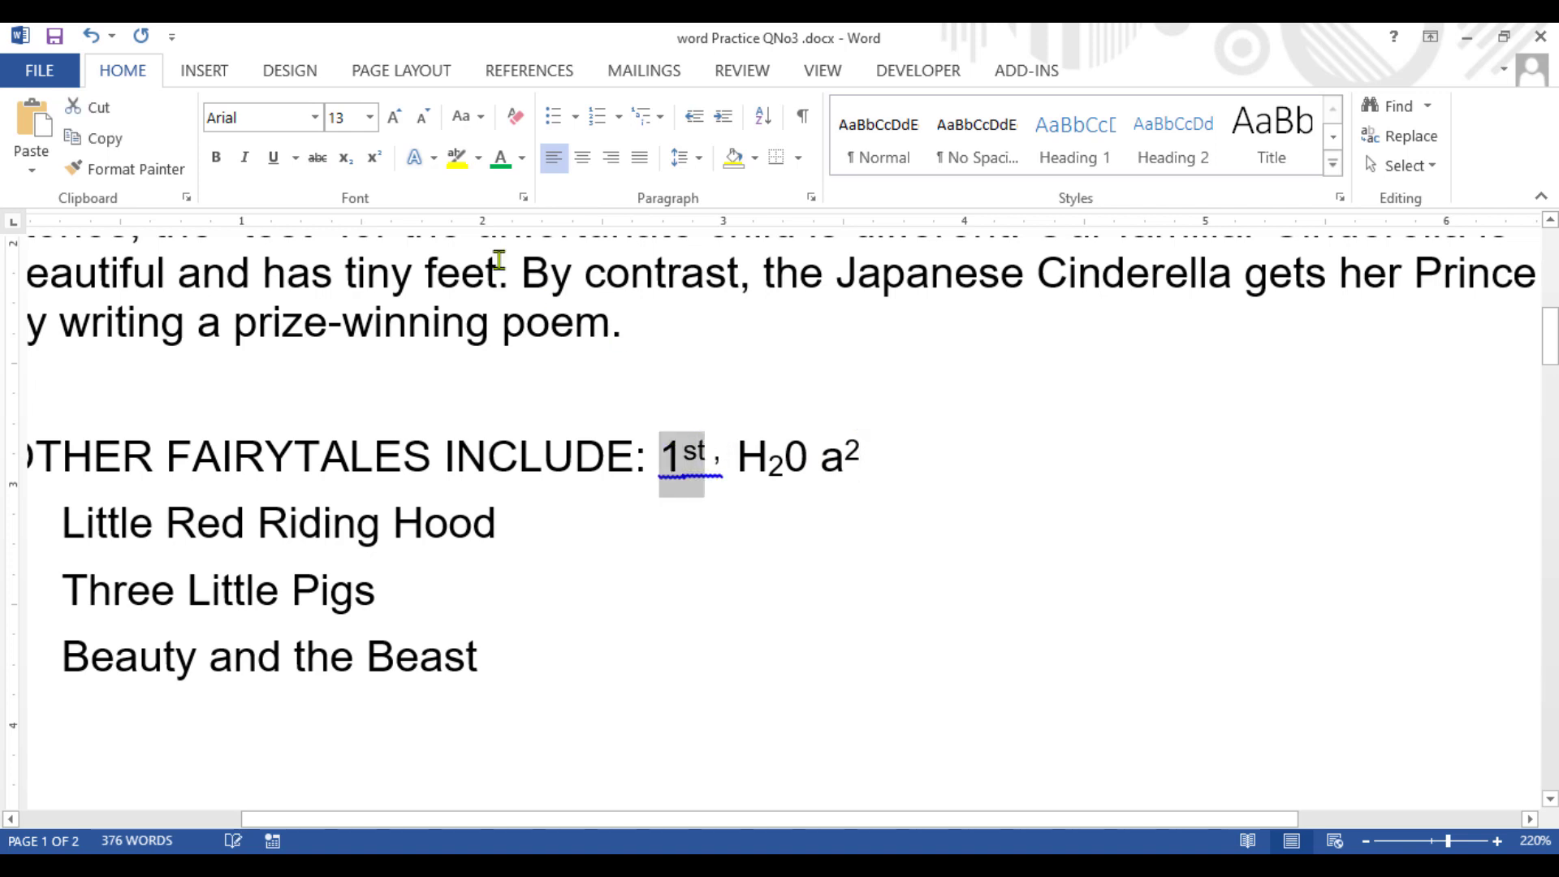
click(373, 159)
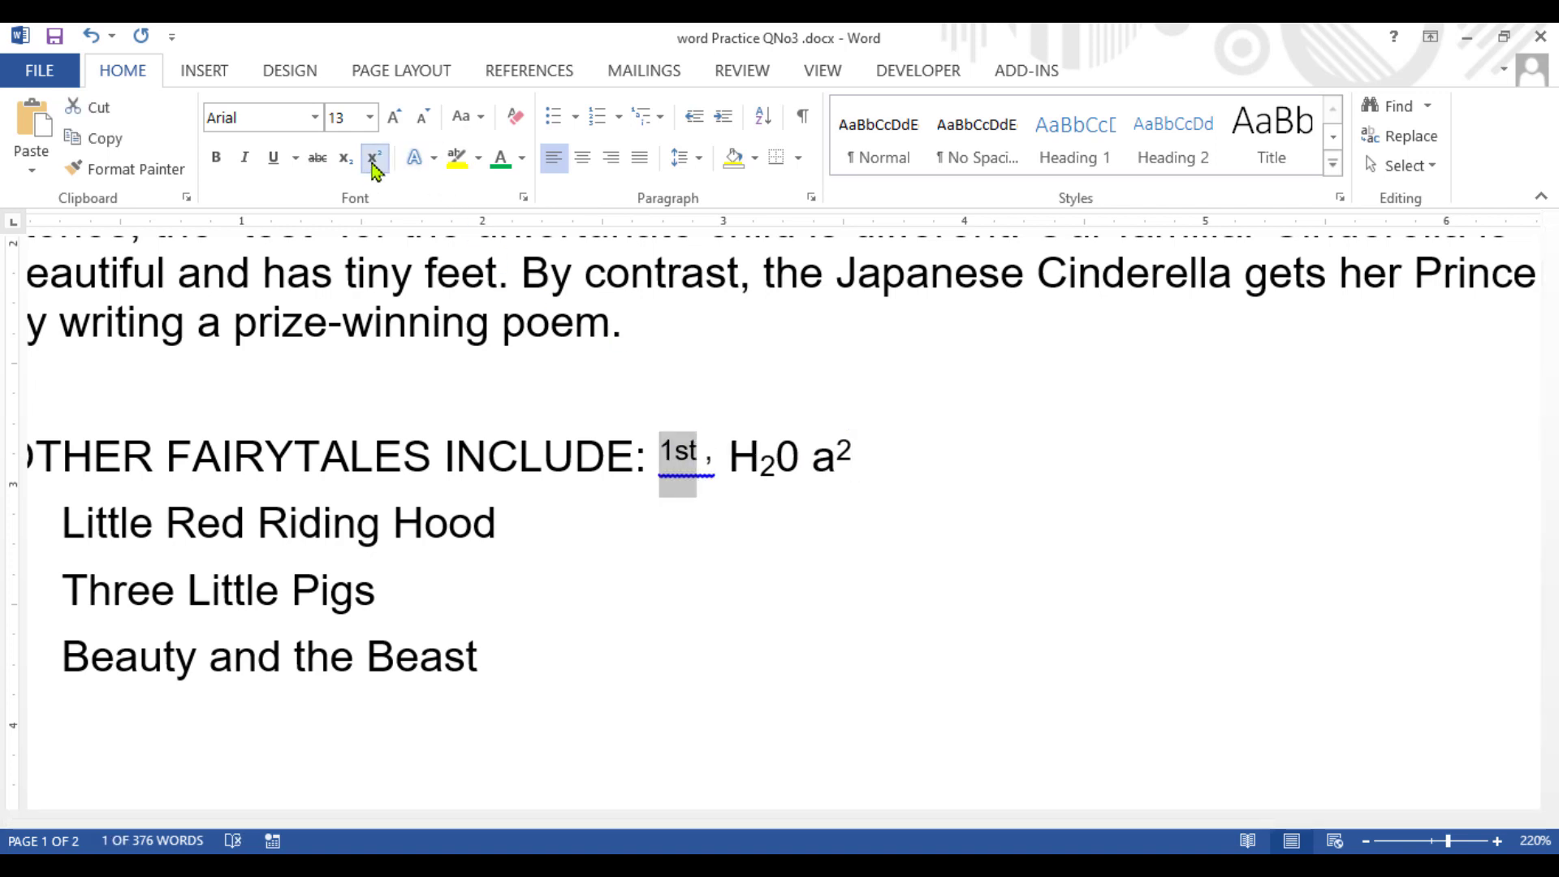
click(373, 159)
click(711, 493)
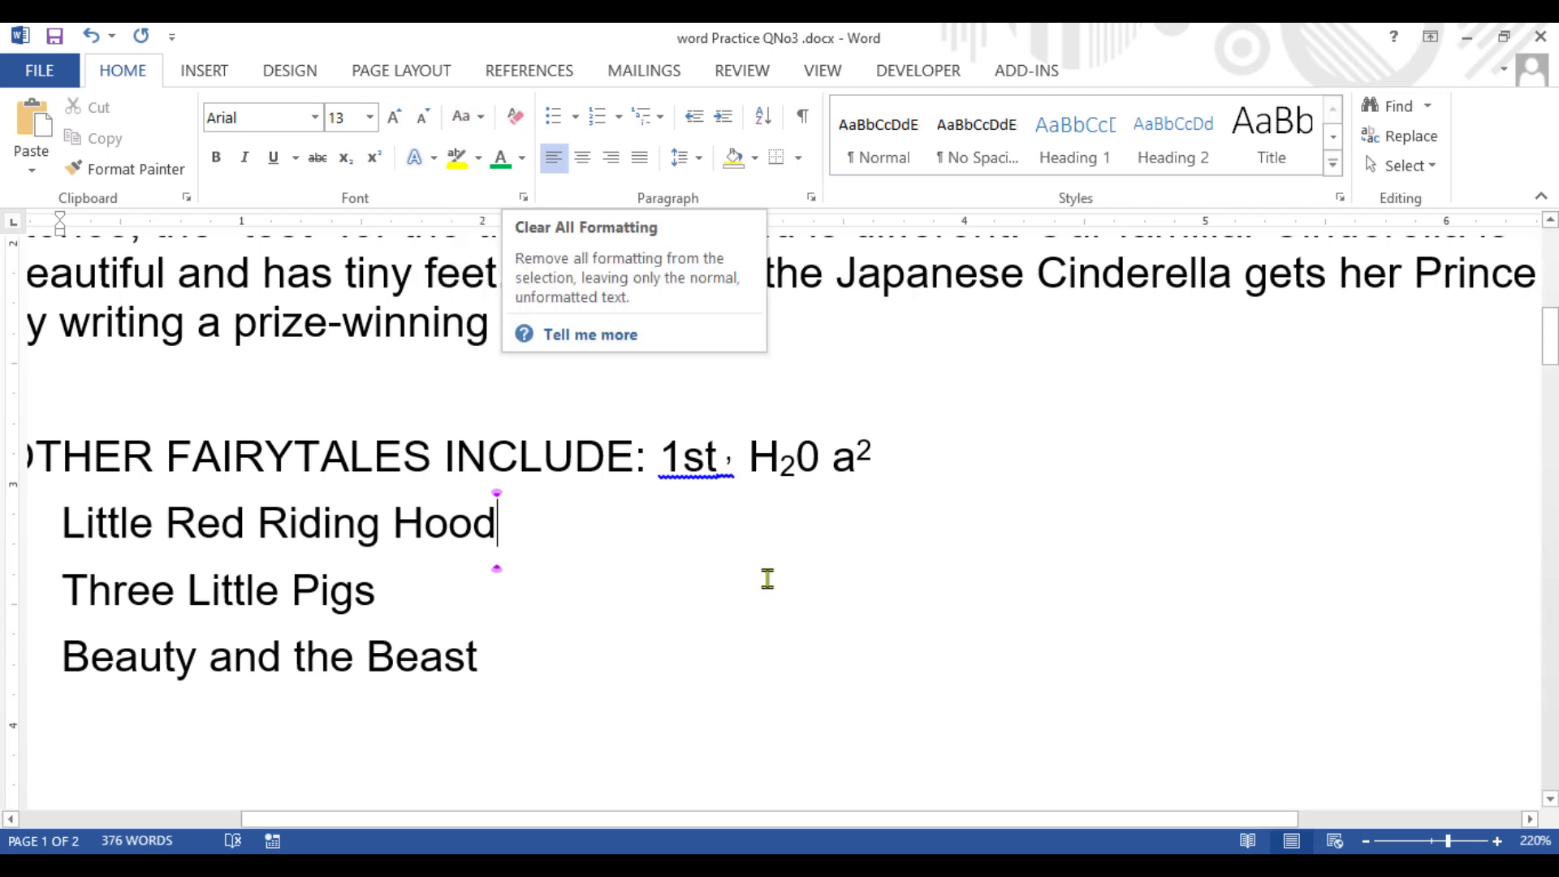
Step: Clear all formatting from the whole "OTHER FAIRYTALES INCLUDE:" line and deselect it
click(386, 588)
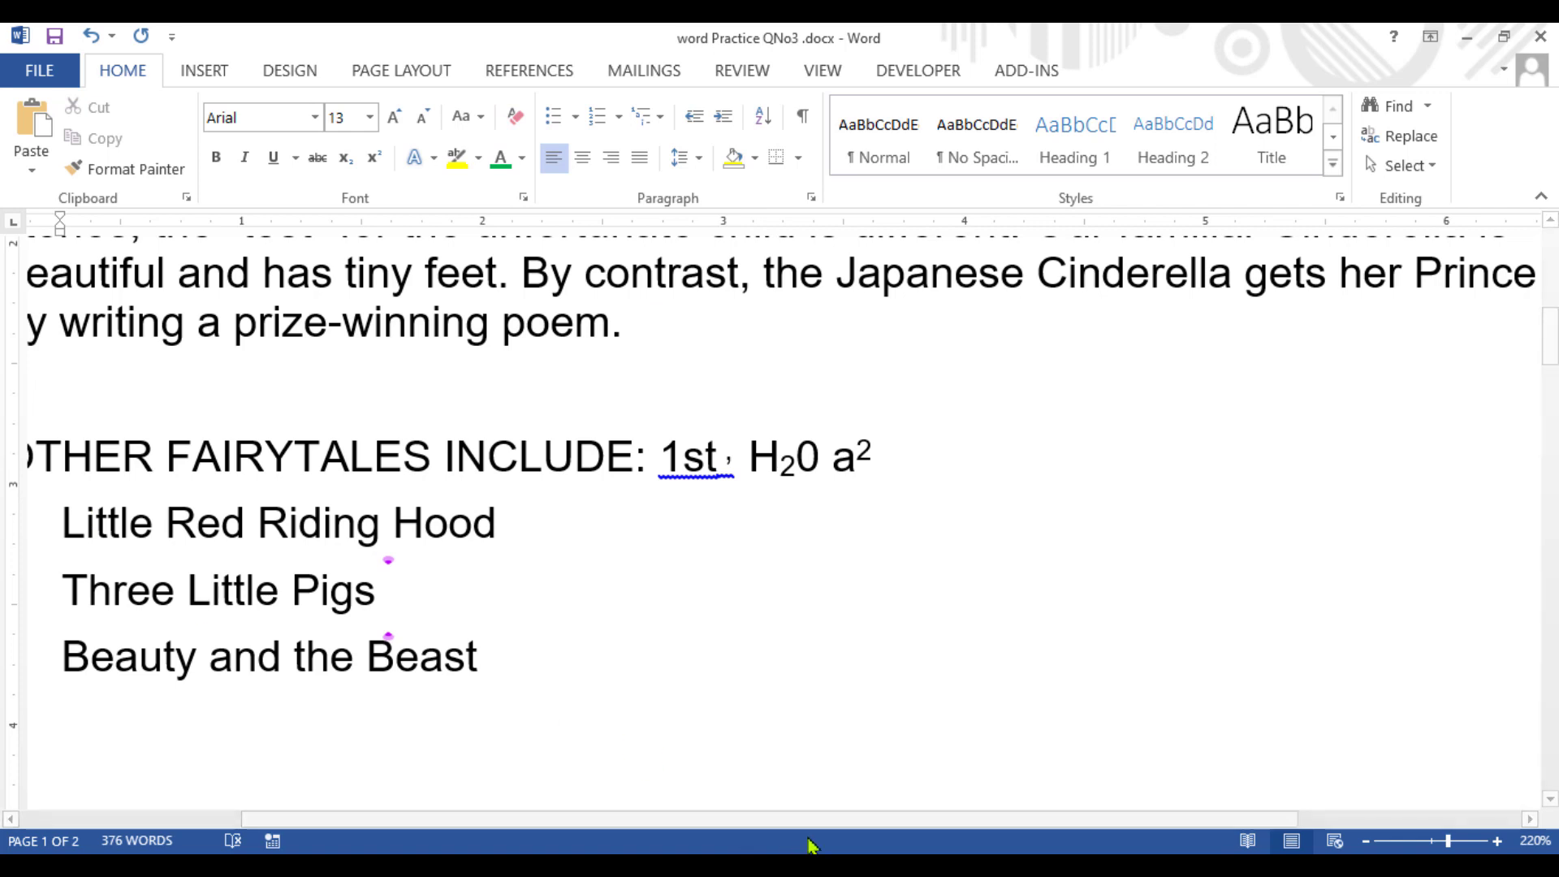
drag(1209, 820, 1096, 821)
click(1030, 458)
drag(1028, 459, 227, 455)
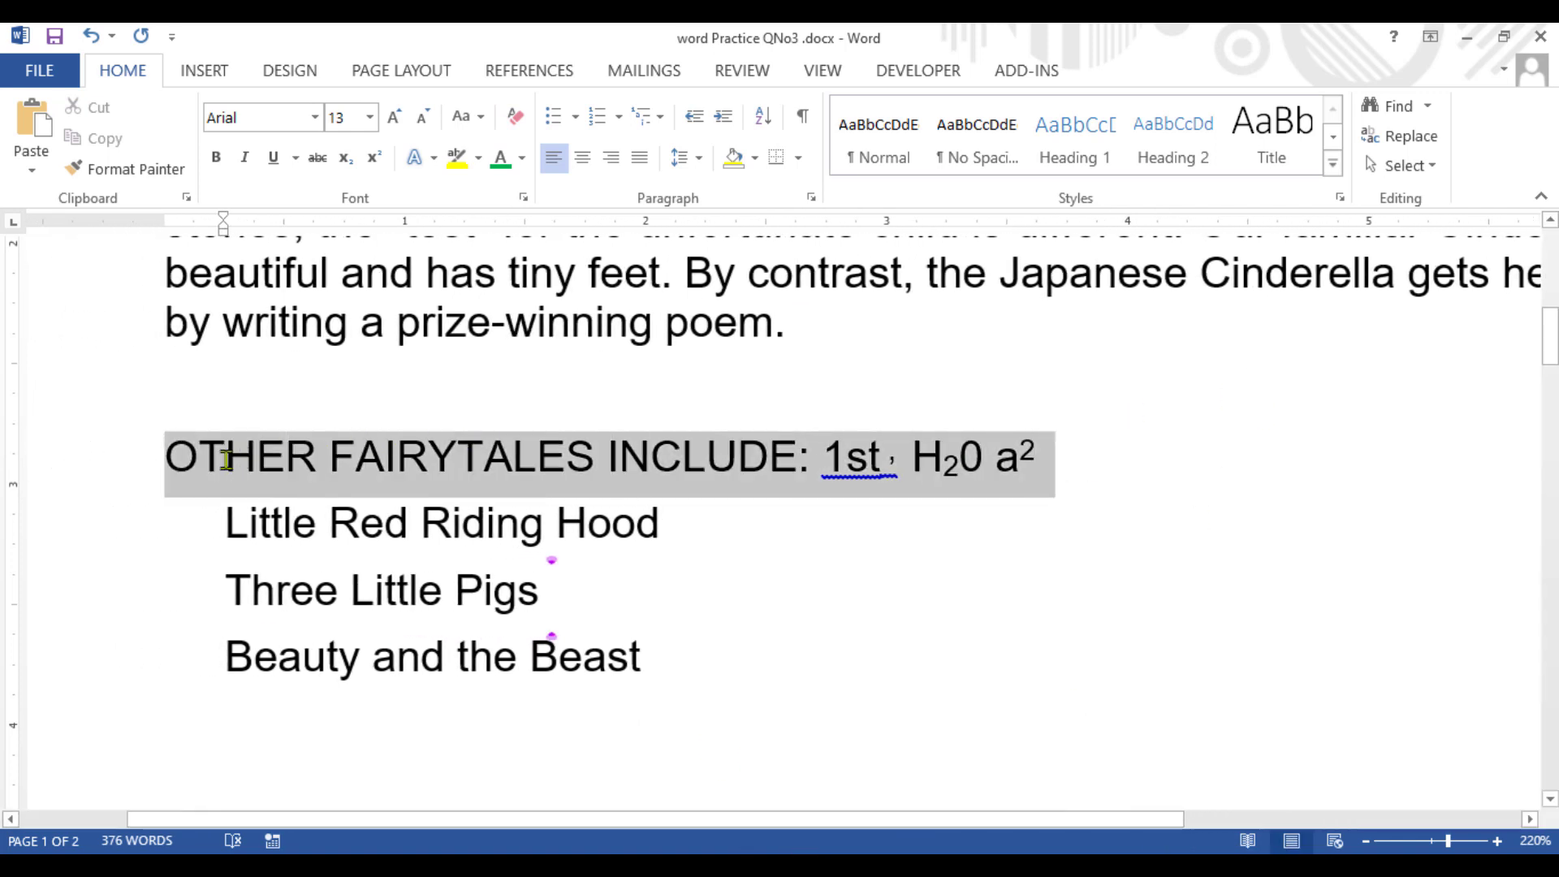
click(514, 126)
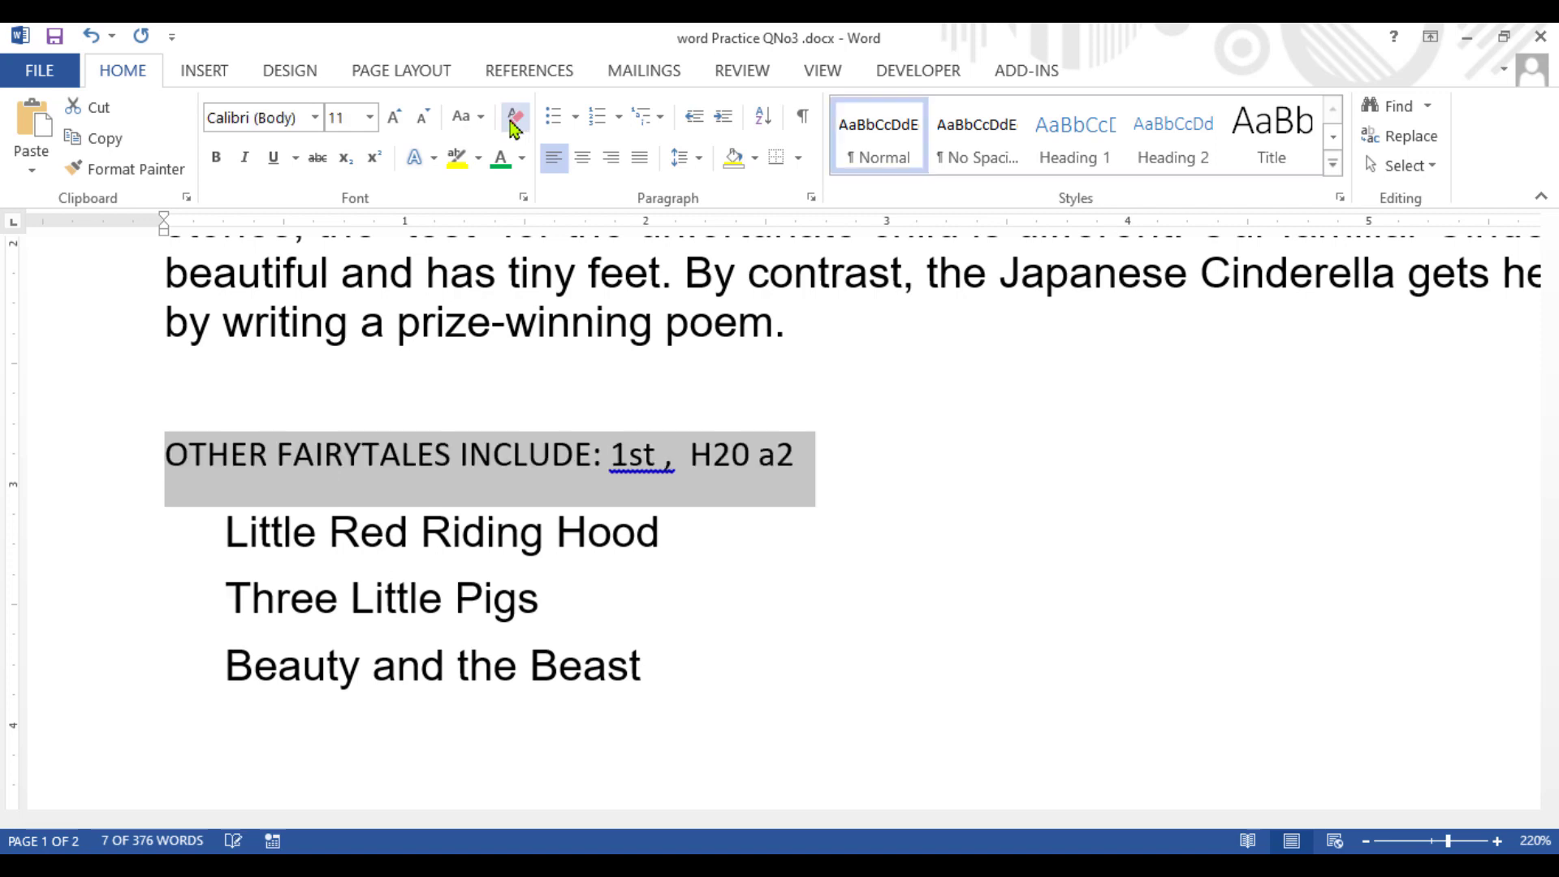
click(1025, 543)
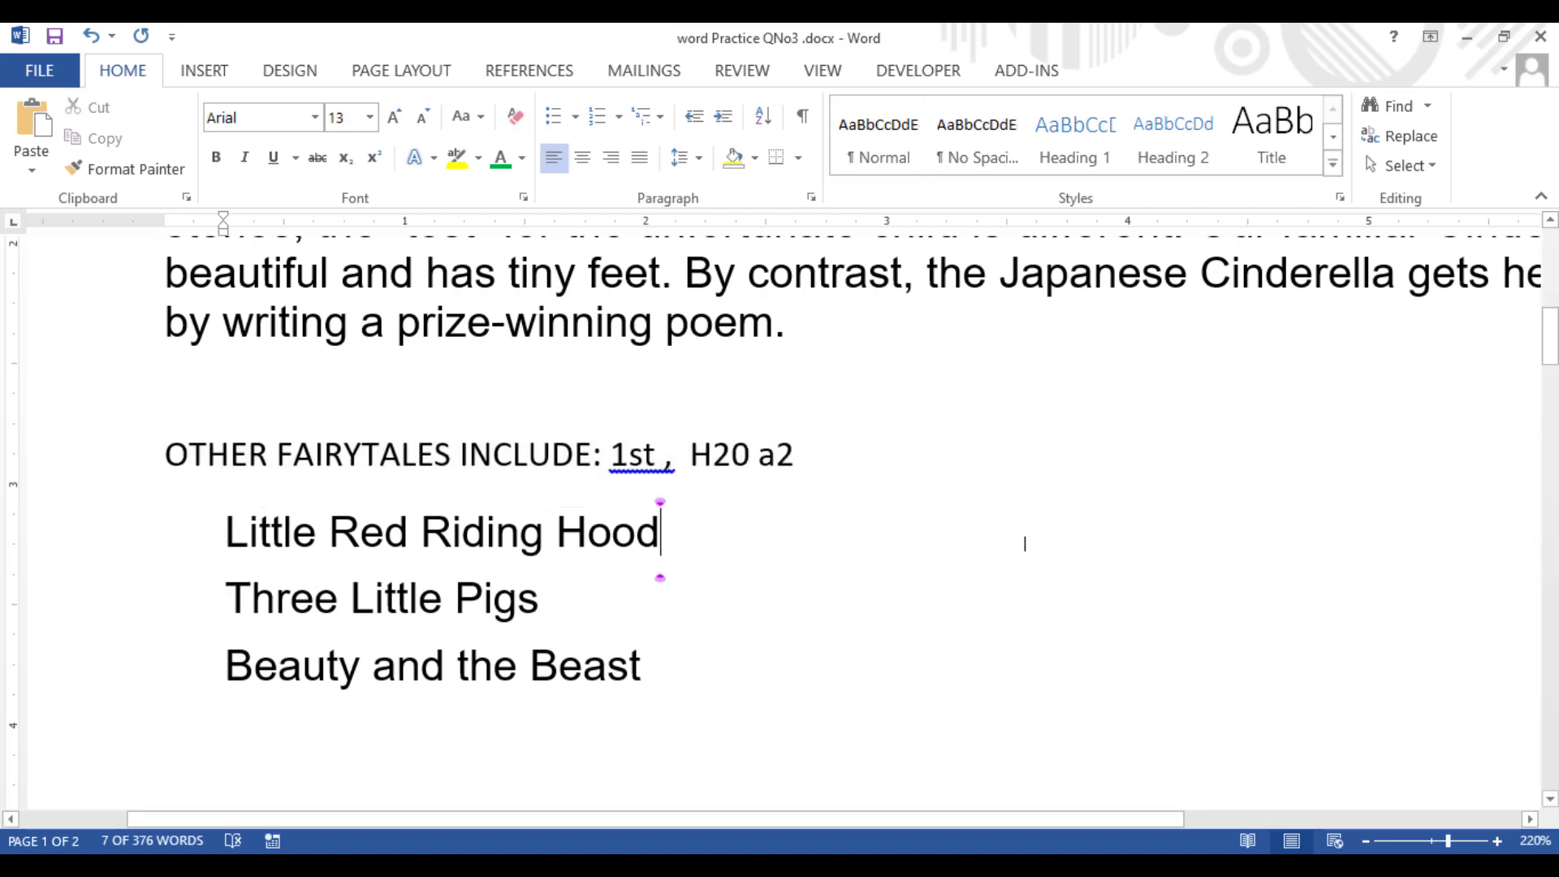